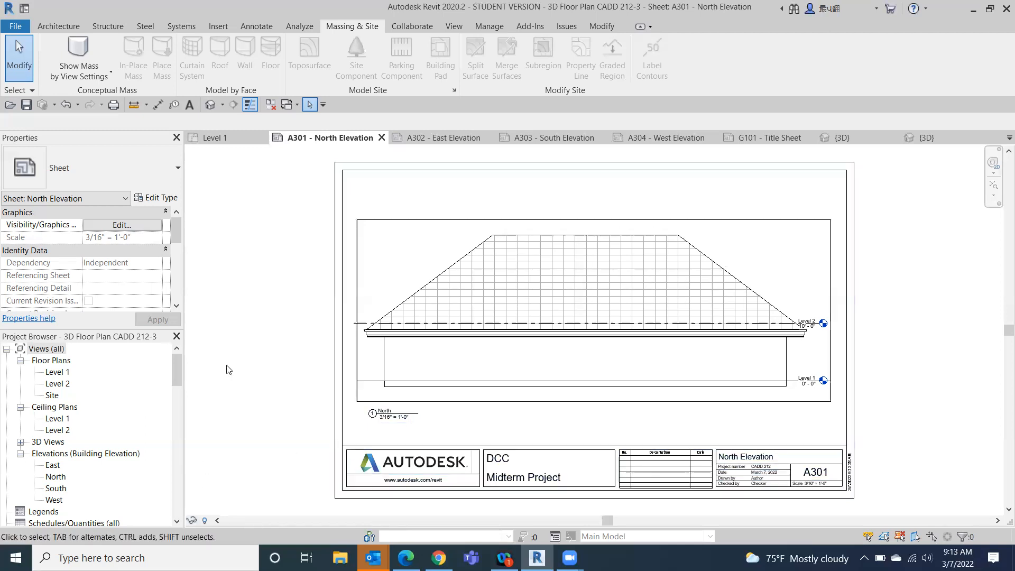
- Open the 3D view, orient it to the bottom of the model, and check the topography around the building
left_click(209, 105)
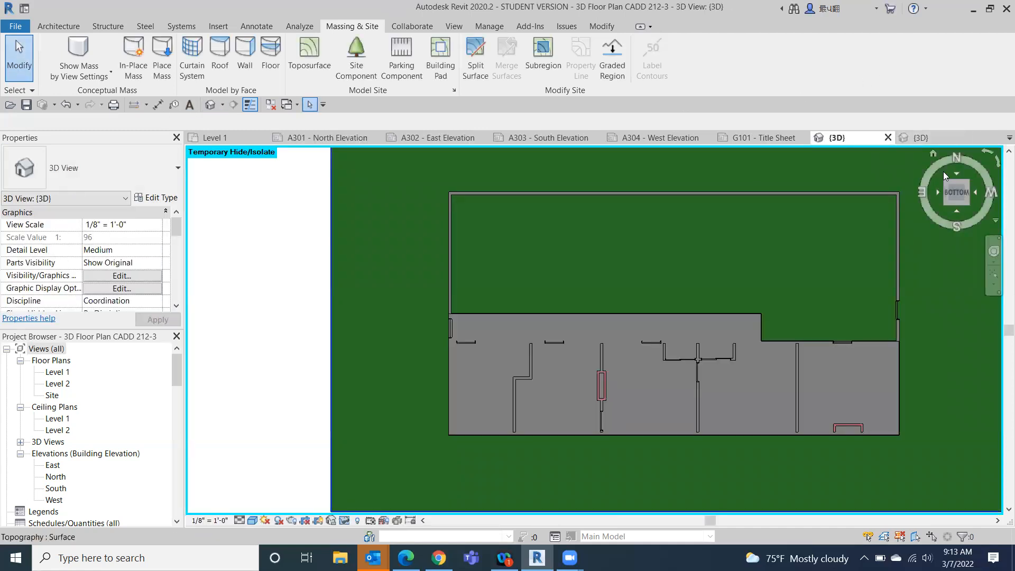
left_click(947, 188)
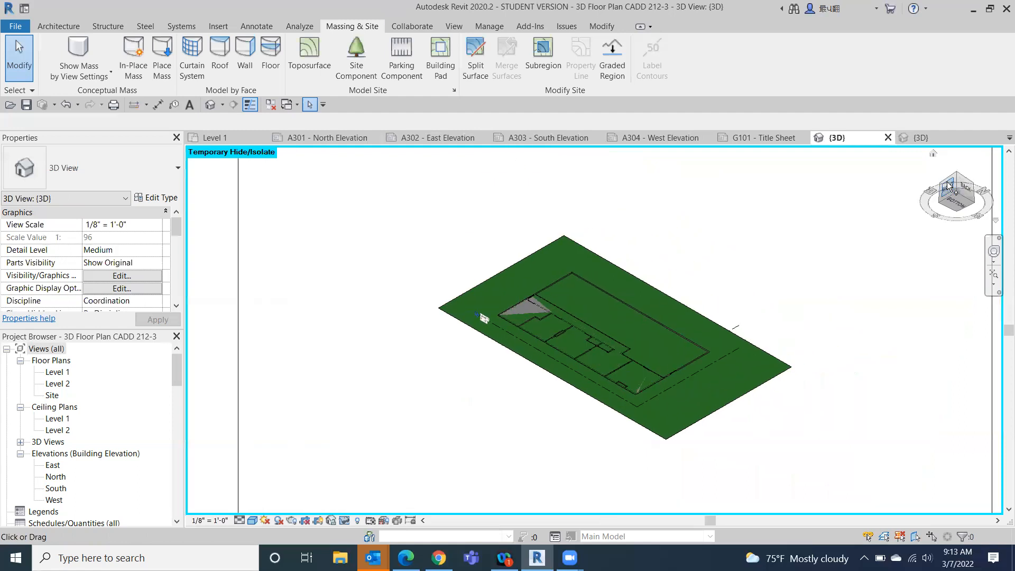
left_click(957, 178)
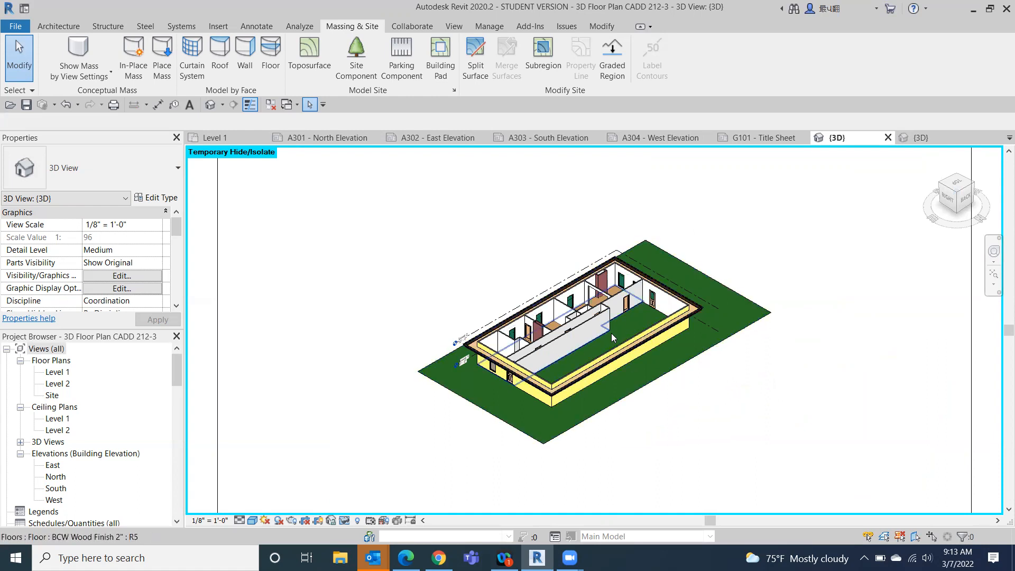
left_click(959, 213)
left_click(958, 210)
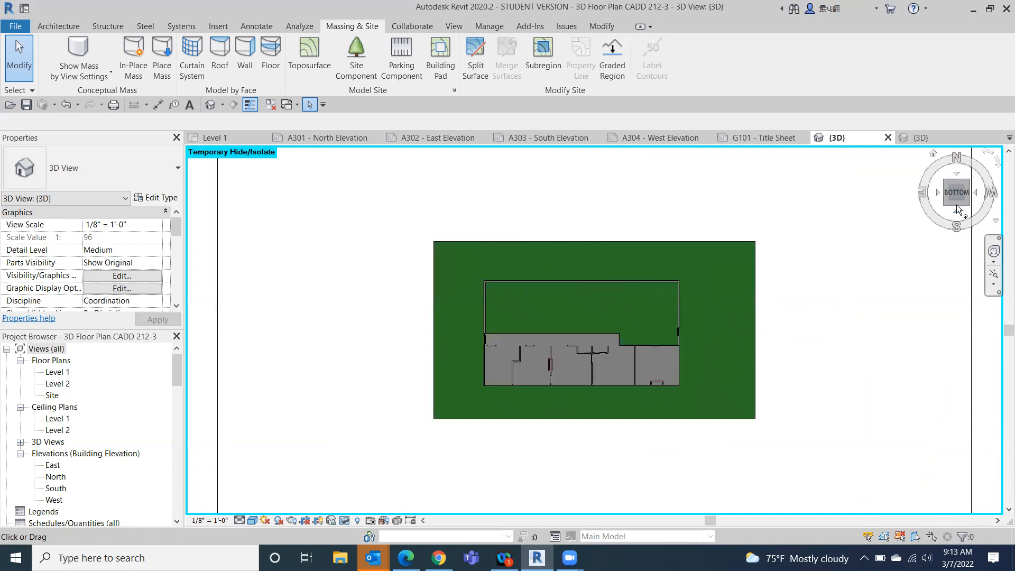
scroll(637, 323, "up", 3)
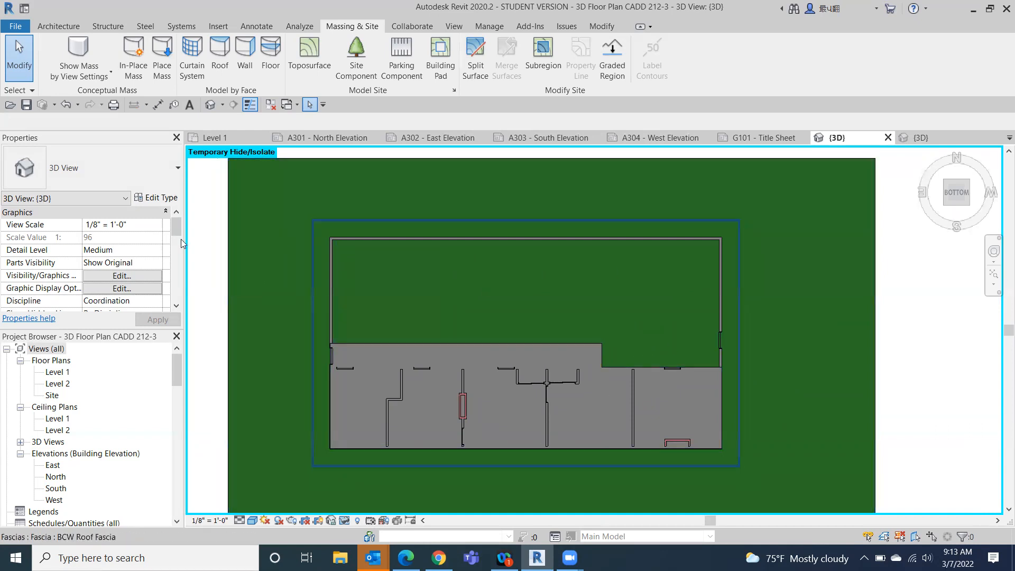
left_click(251, 216)
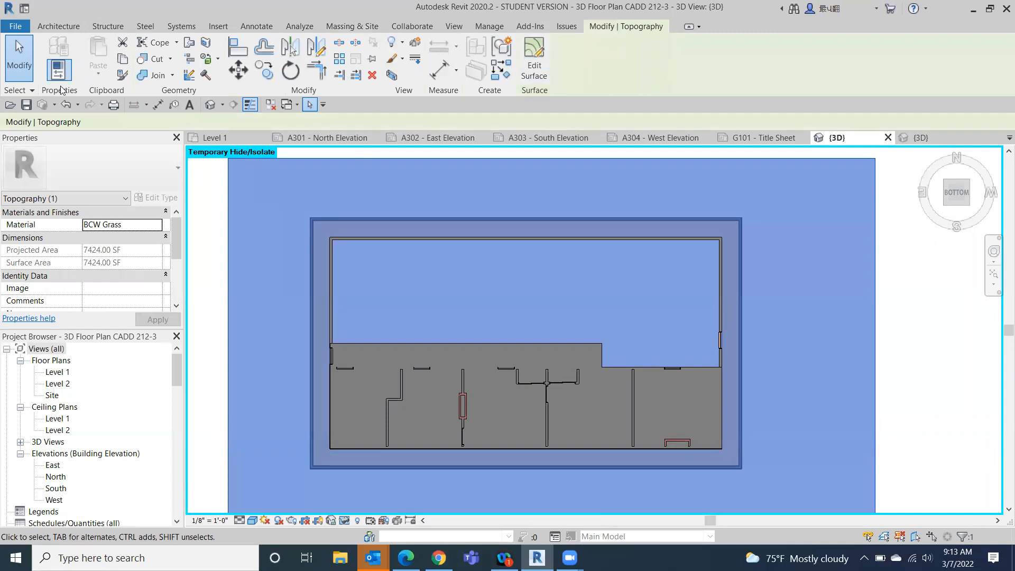
left_click(191, 281)
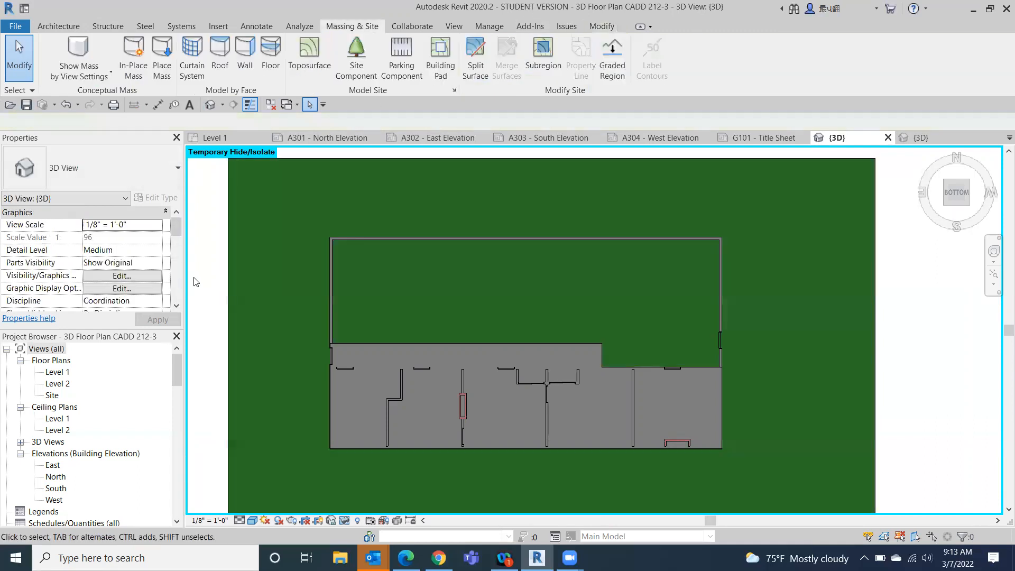
- Split the grass topography with a rectangle traced corner to corner along the building's exterior walls
left_click(473, 56)
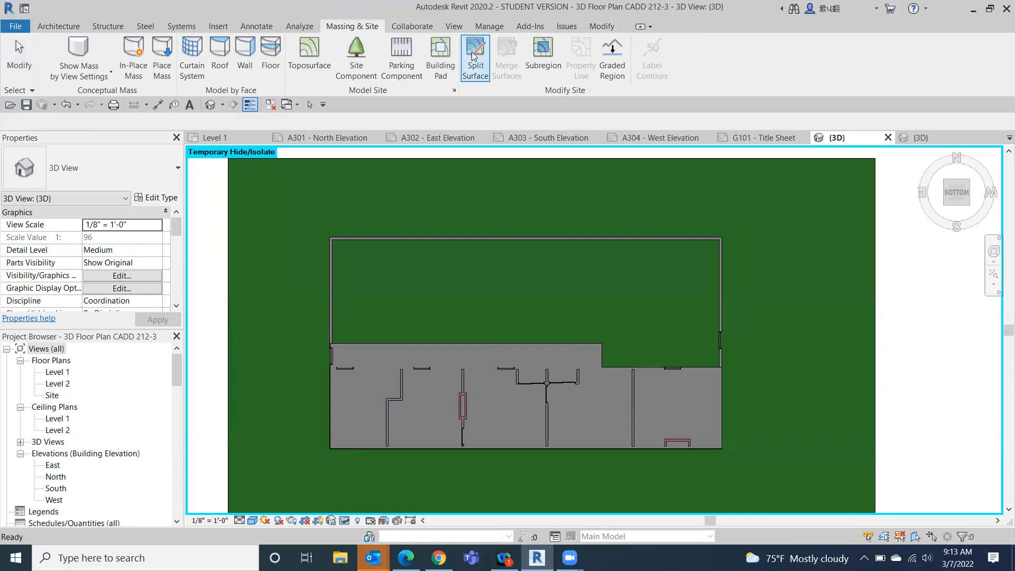
left_click(235, 229)
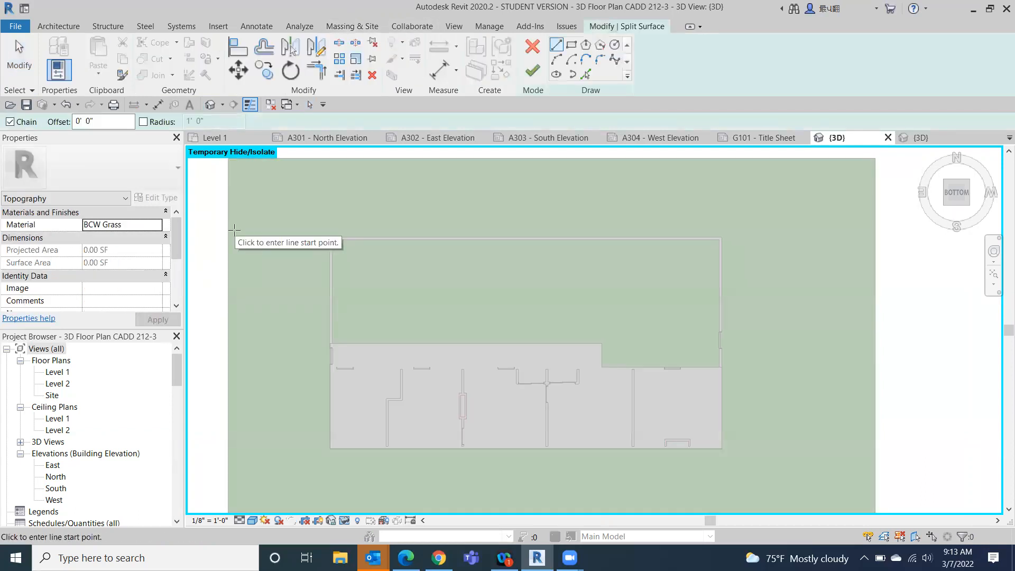
left_click(571, 45)
scroll(332, 237, "up", 5)
left_click(331, 247)
scroll(559, 373, "down", 5)
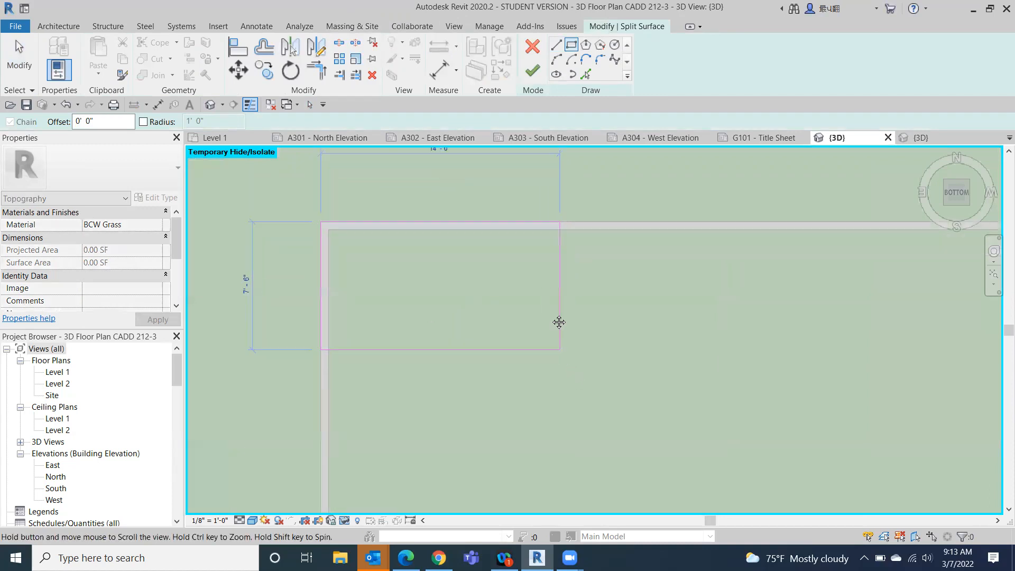
scroll(769, 413, "down", 1)
middle_click_drag(769, 413, 495, 297)
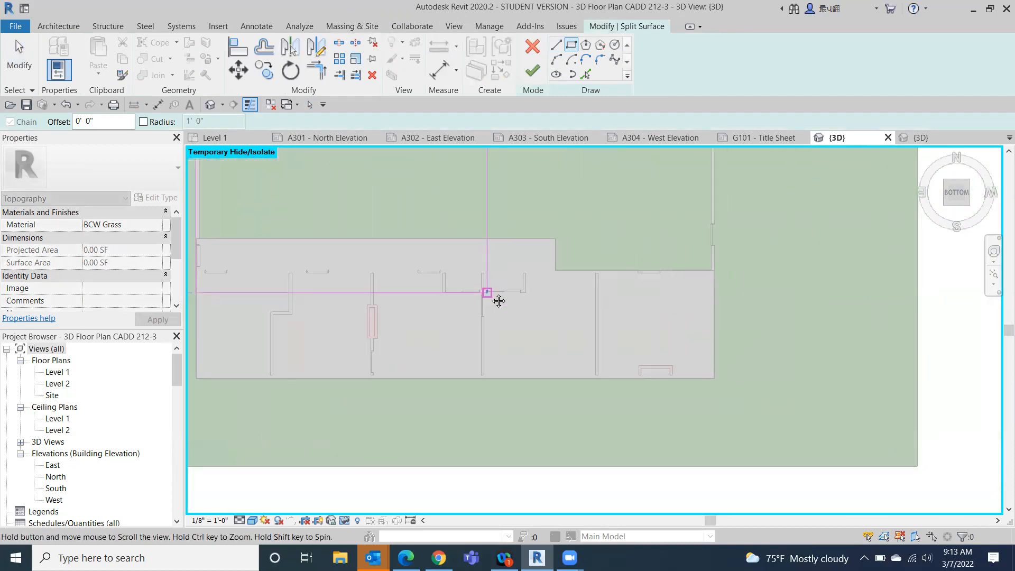
scroll(558, 318, "down", 2)
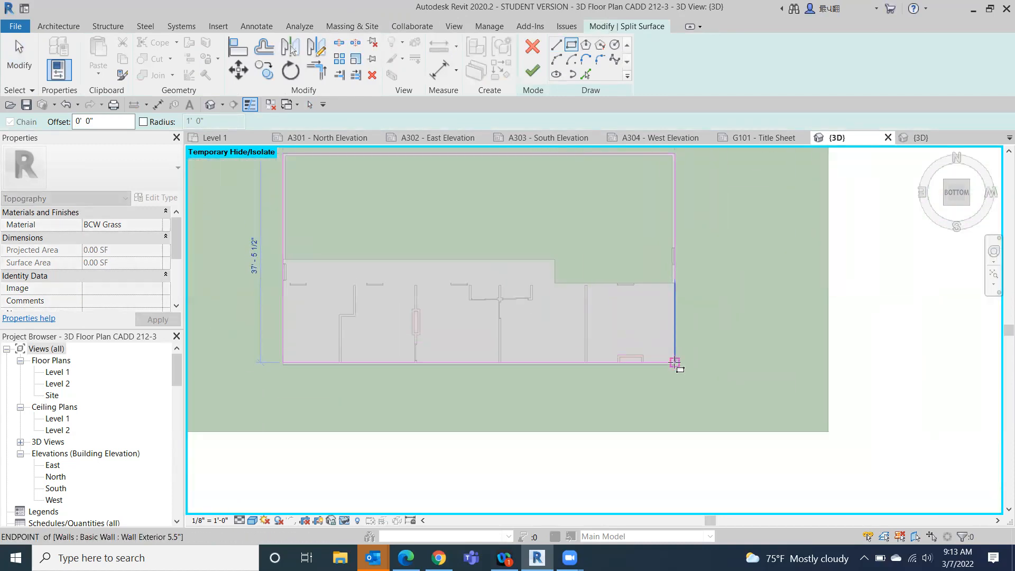
scroll(674, 364, "up", 4)
scroll(672, 370, "up", 3)
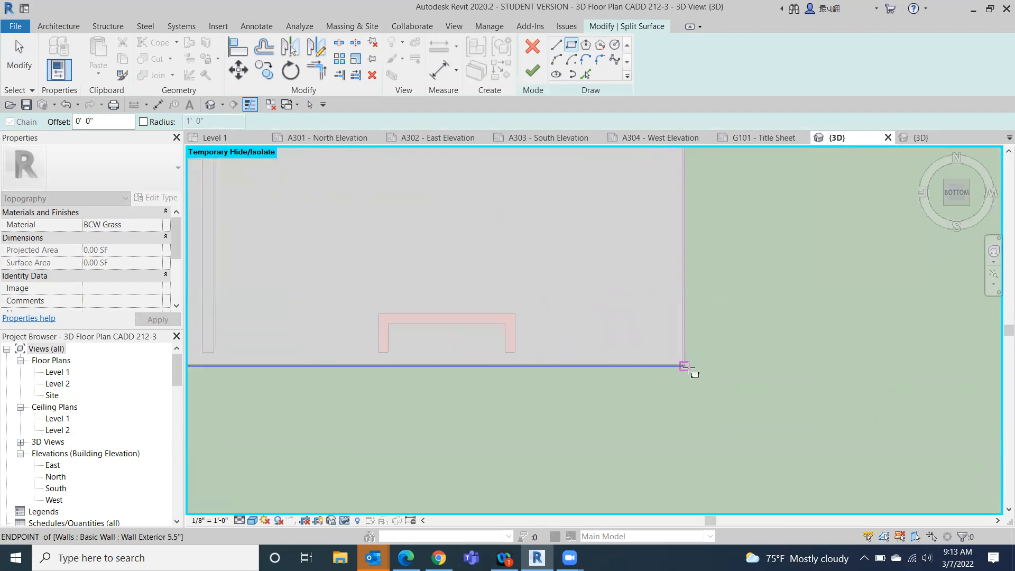
left_click(685, 366)
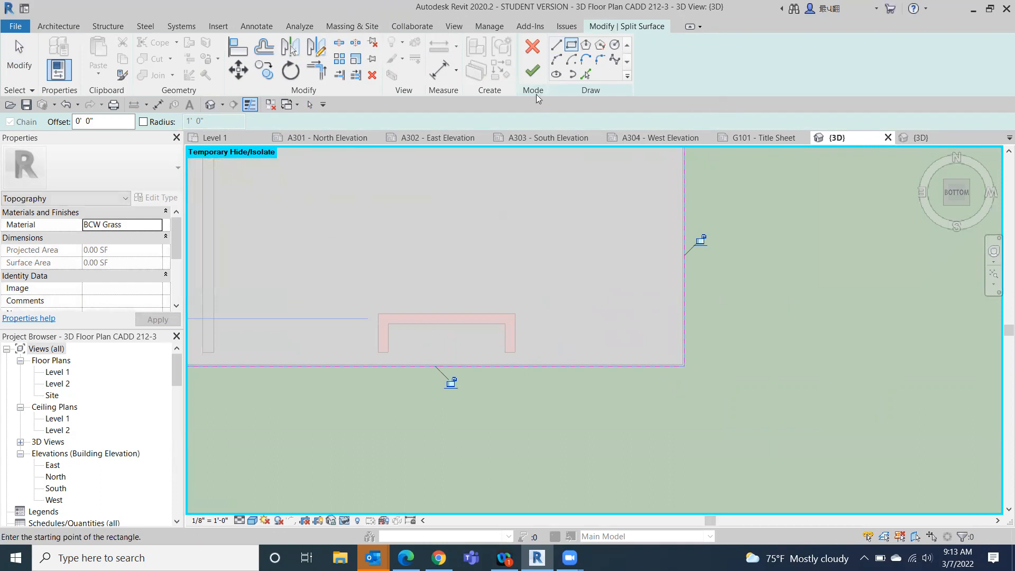
left_click(532, 70)
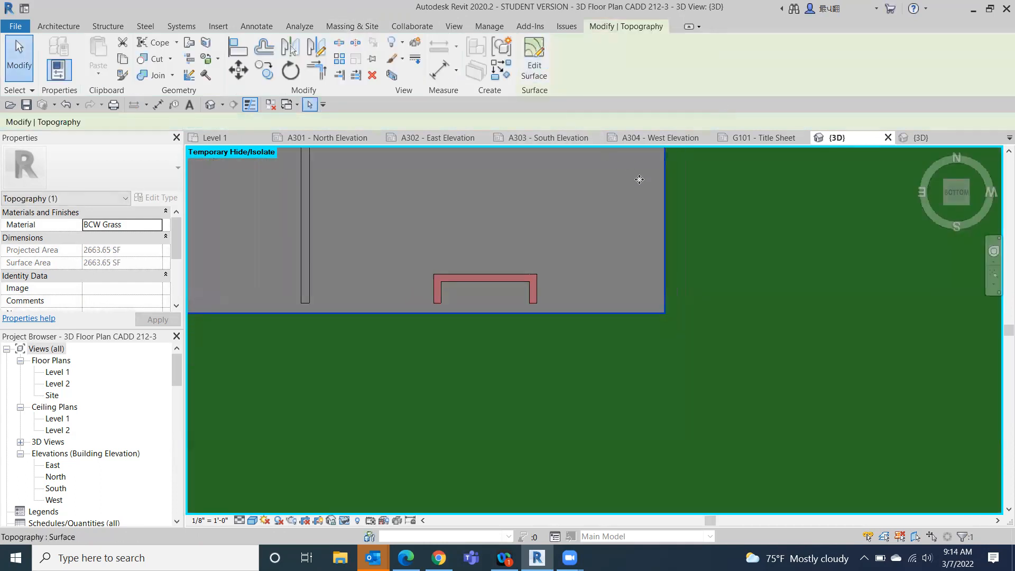
- Try deleting the split topography inside the building's walls, and undo the deletion
scroll(669, 297, "down", 5)
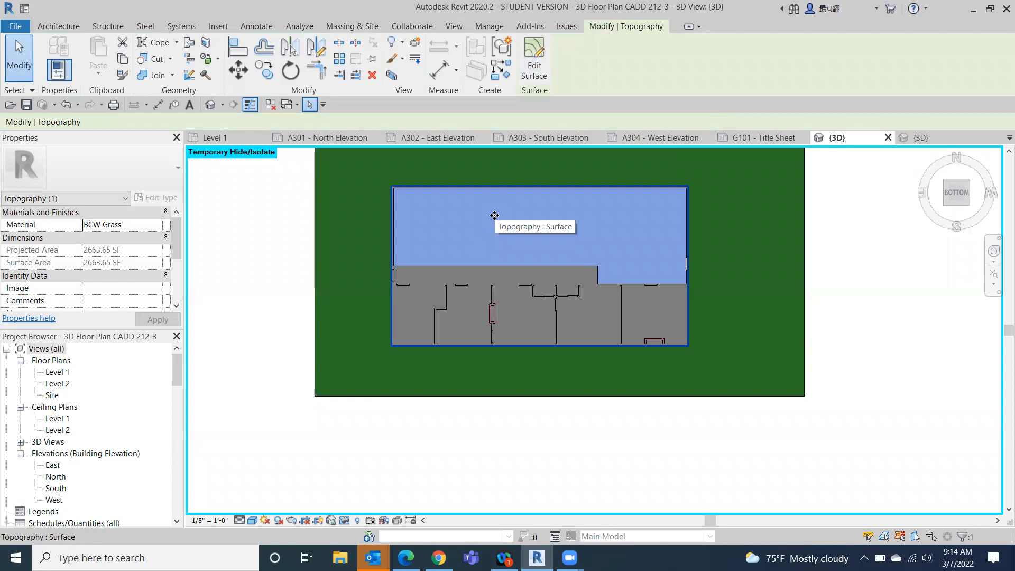
key("Delete")
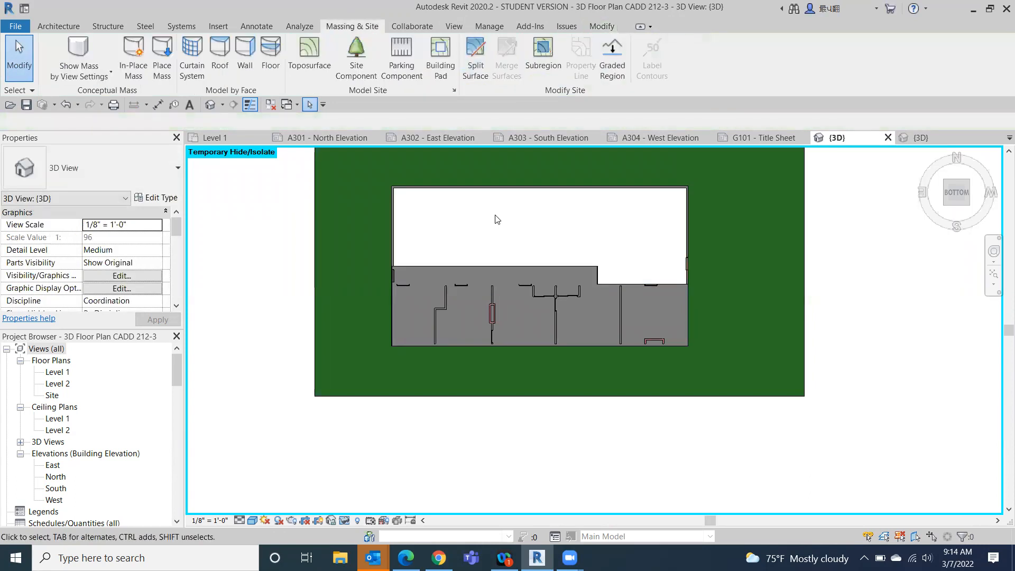
left_click(66, 104)
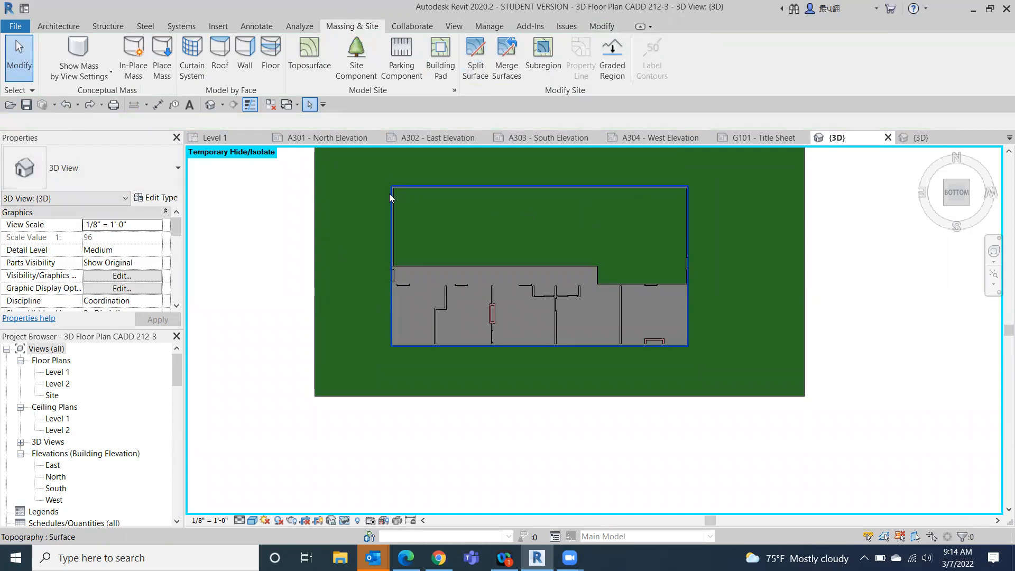
- Check the outer and inner topography surfaces separately and delete the inner one beneath the building
left_click(357, 201)
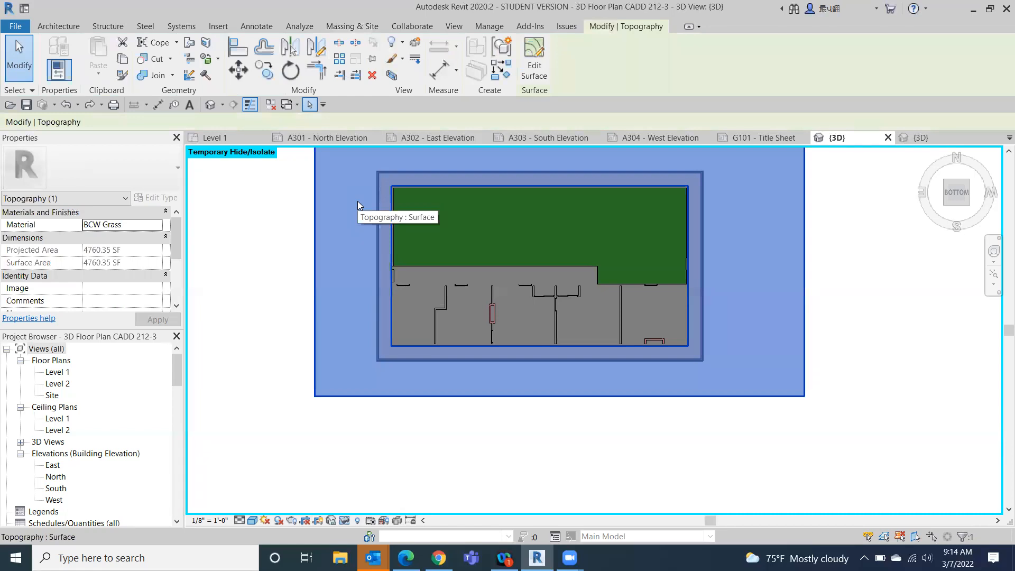
left_click(520, 205)
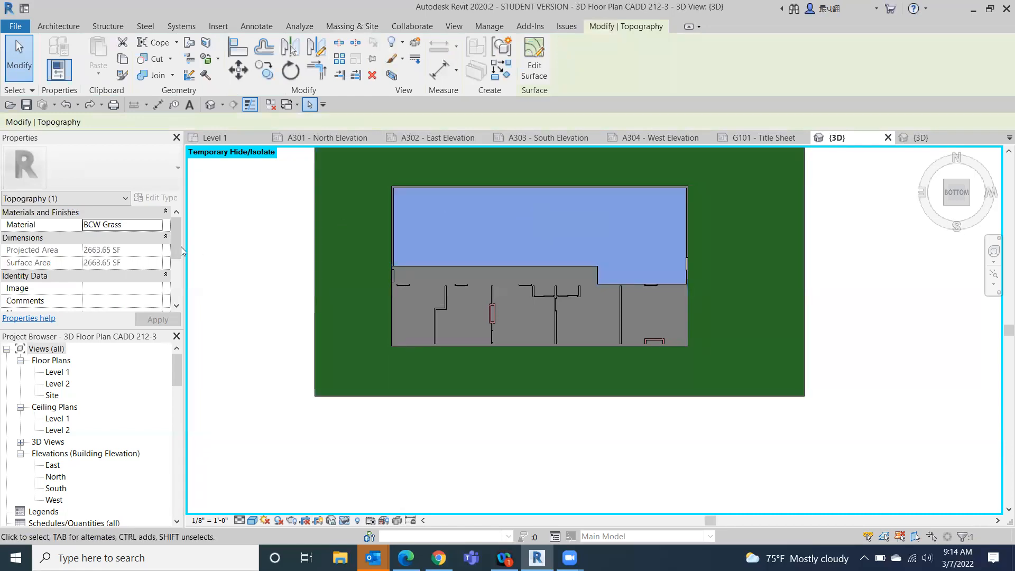
key("Escape")
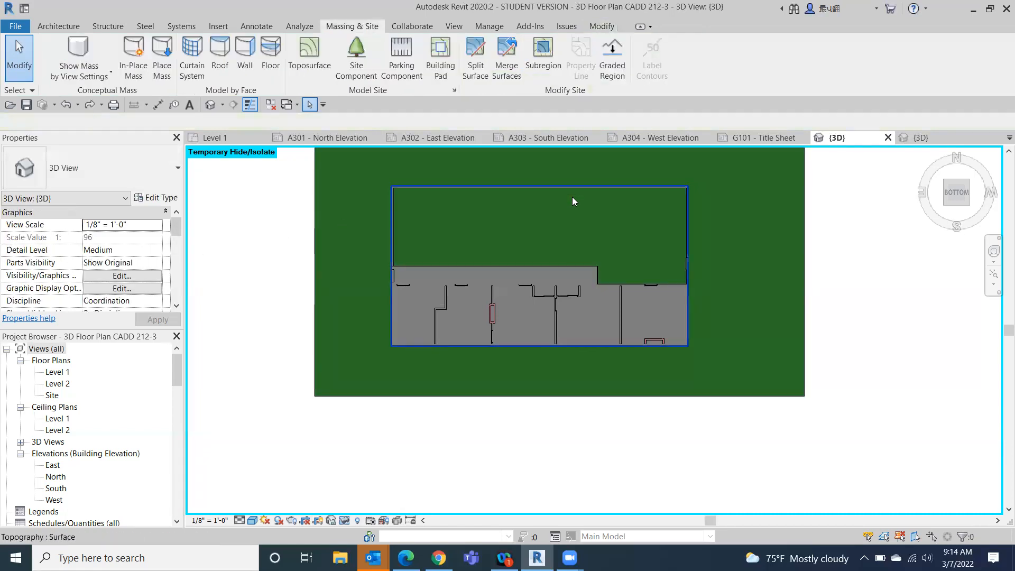
left_click(578, 212)
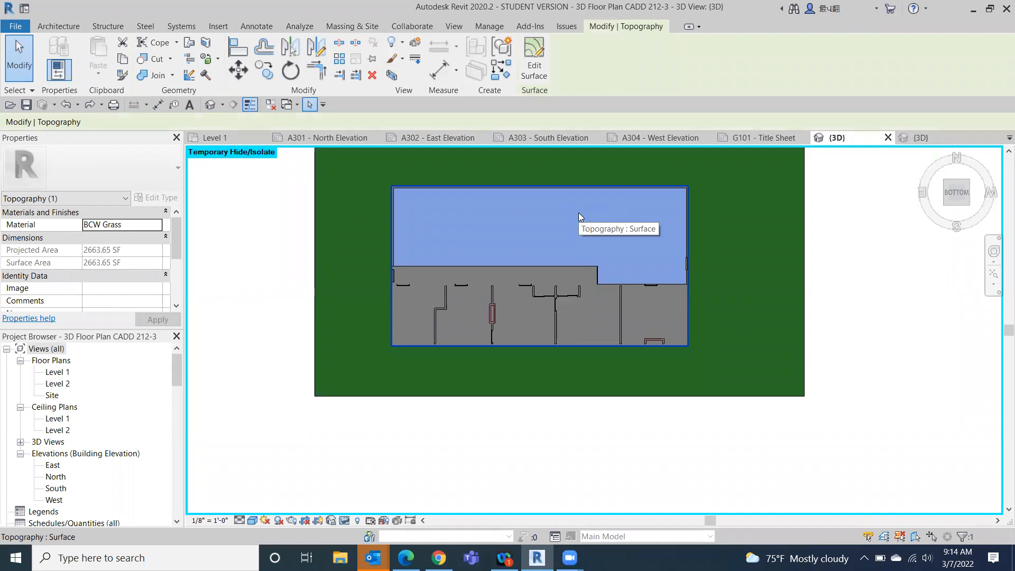
key("Delete")
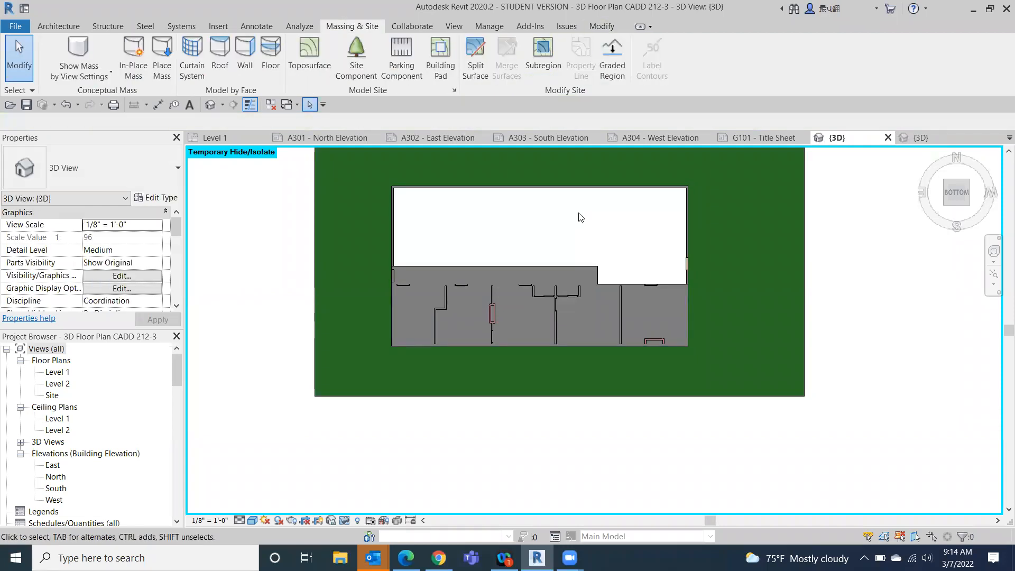
- Orient the model to an isometric view from above and reset its temporary hide/isolate
left_click(968, 184)
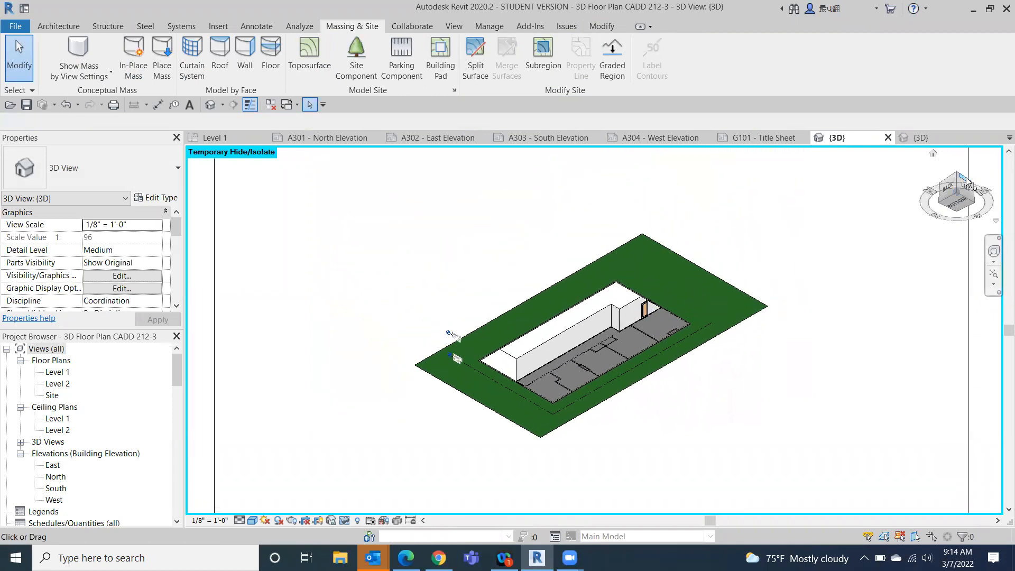
left_click(958, 177)
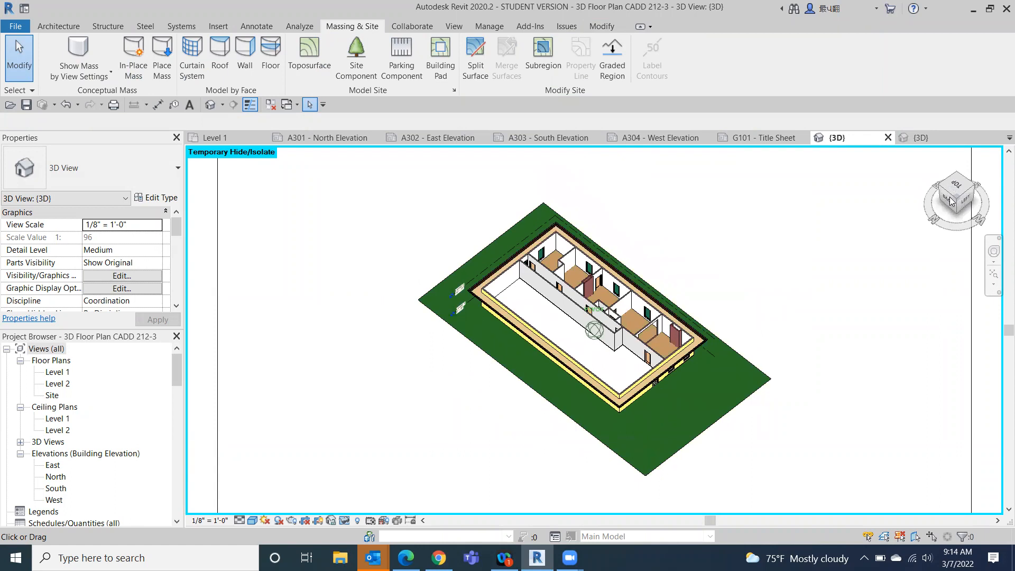
left_click(345, 520)
left_click(364, 507)
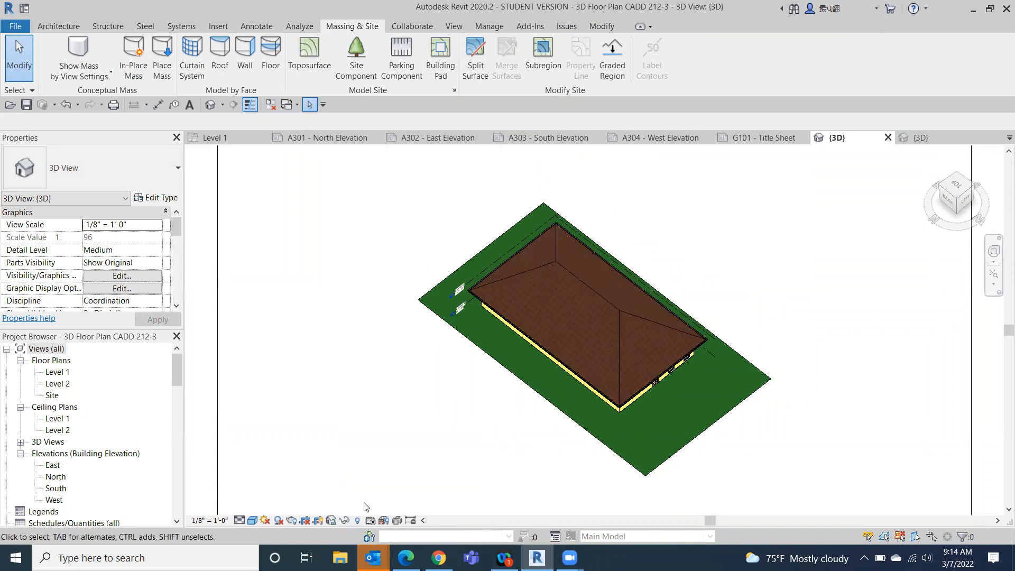
- Inspect the floor slab from beneath the building and return to an isometric view from above
left_click_drag(956, 224, 981, 445)
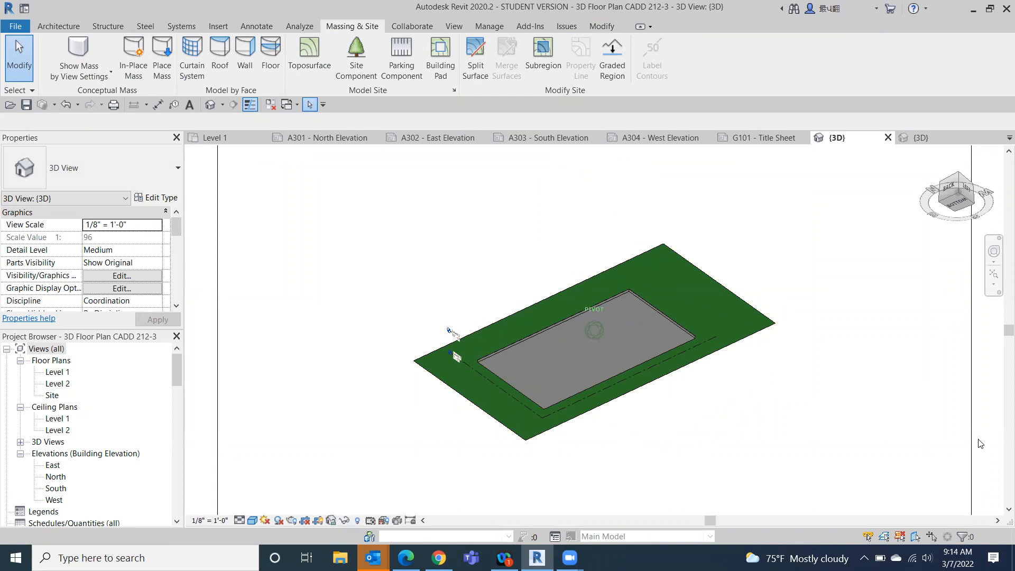
left_click(596, 313)
scroll(506, 374, "up", 3)
scroll(506, 374, "up", 2)
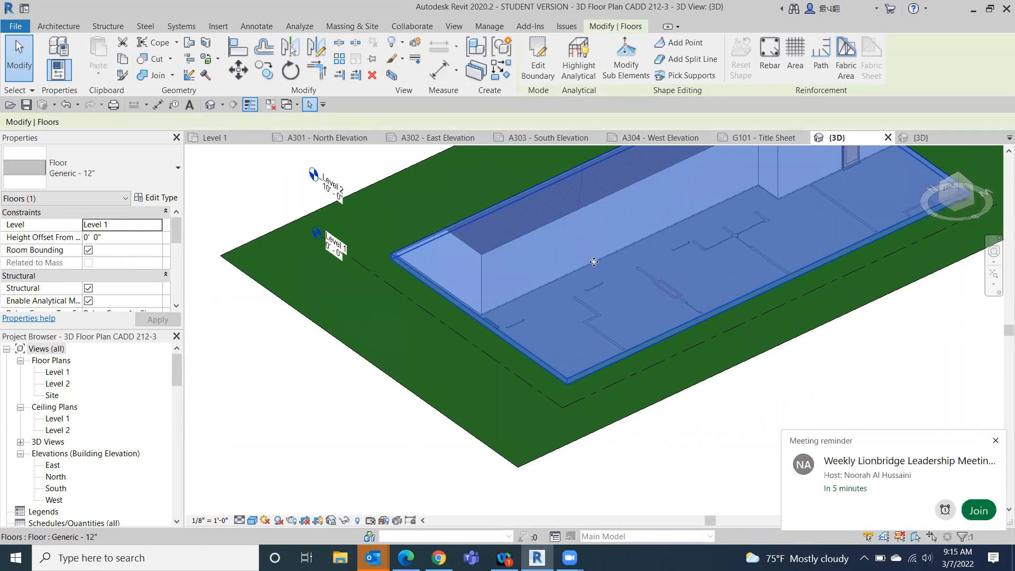
left_click(958, 177)
left_click(381, 461)
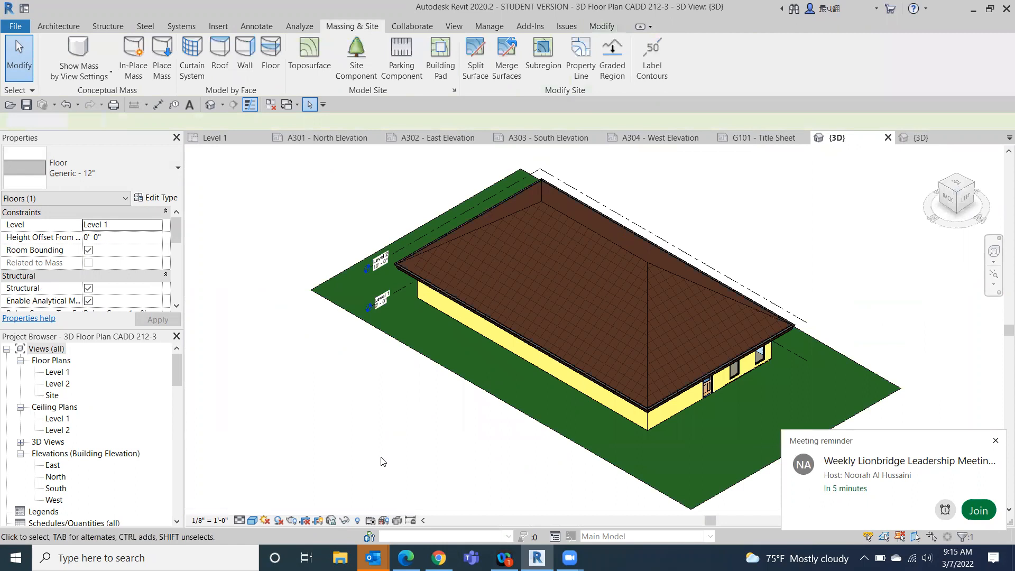
- Open the material assigned to the structure layer of the BCW Roof- 12" roof type and display its appearance settings
left_click(586, 307)
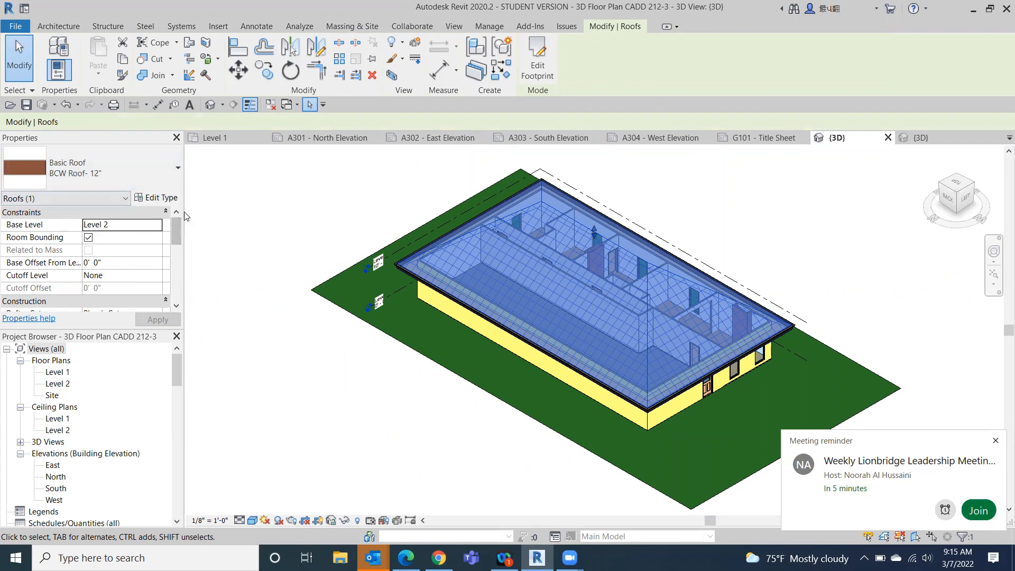
left_click(158, 199)
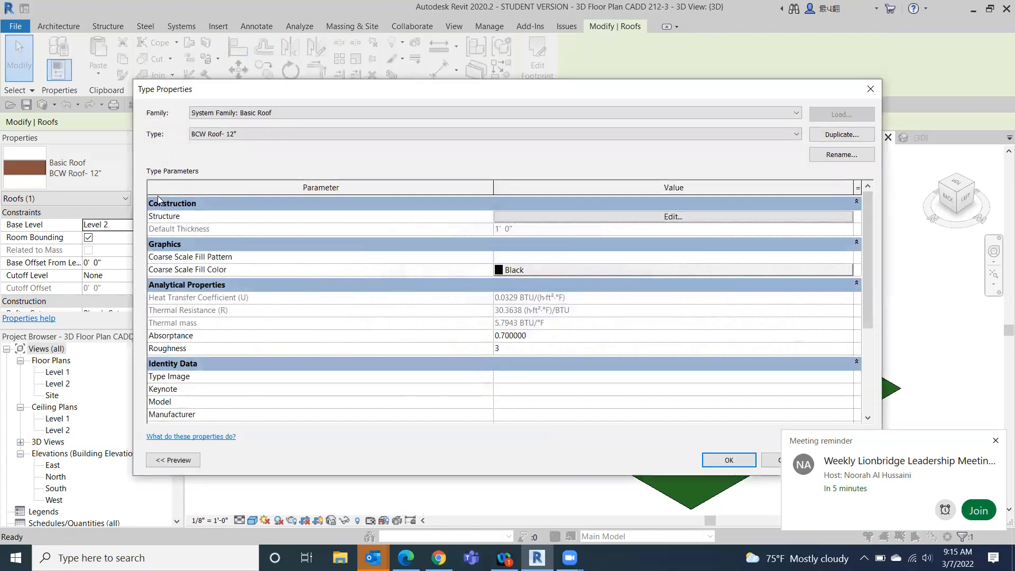
left_click(625, 218)
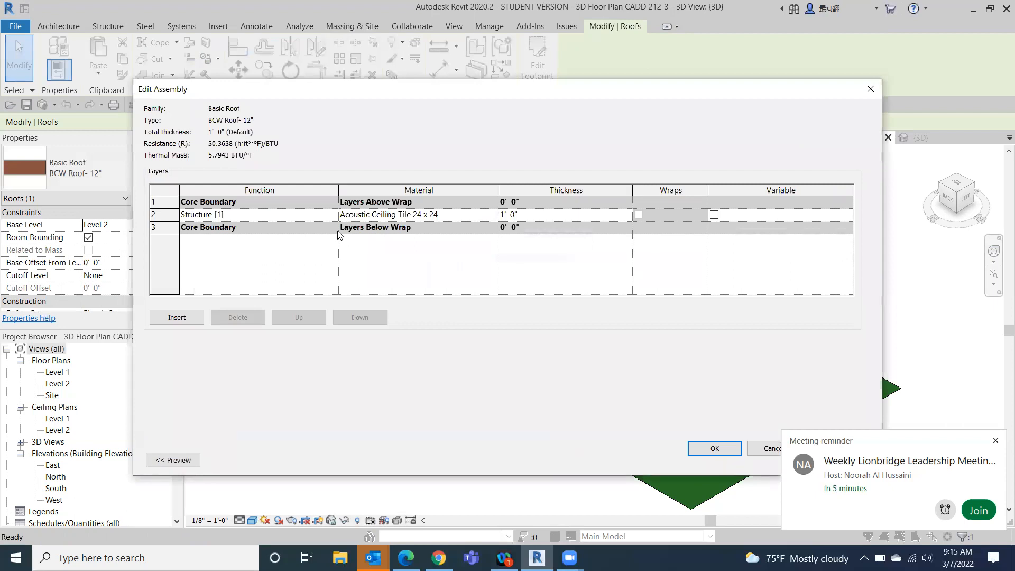
left_click(487, 215)
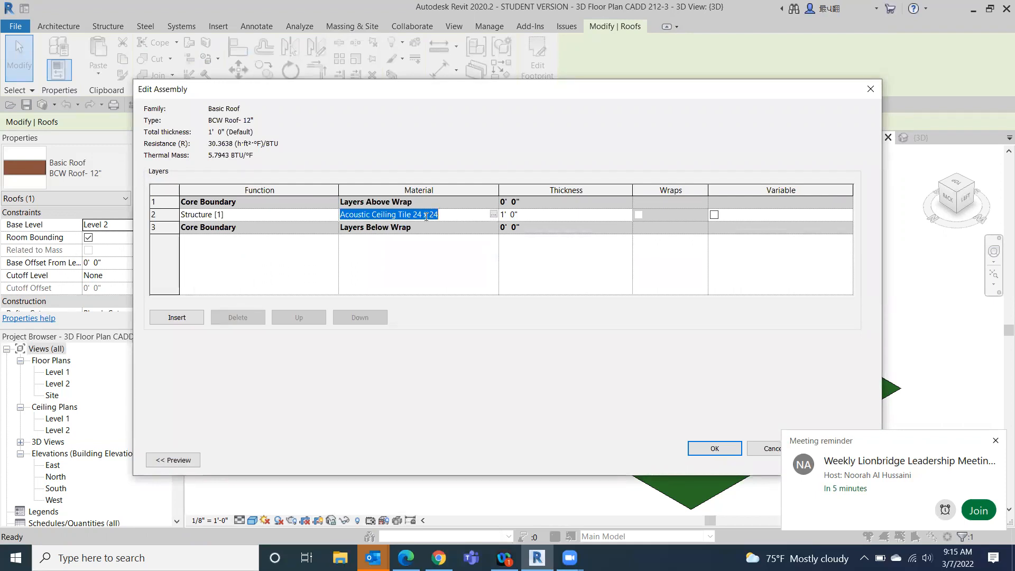
left_click(494, 214)
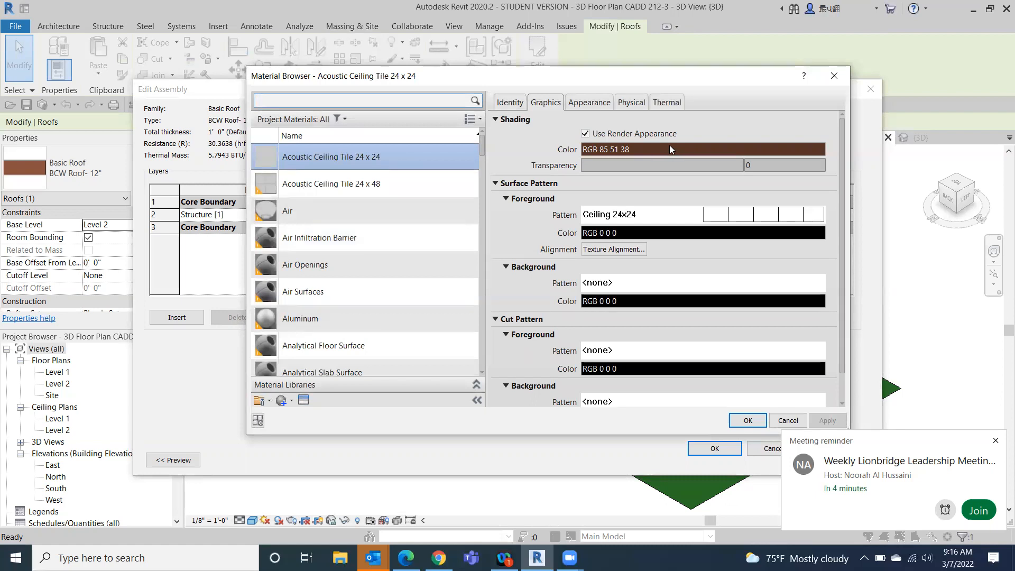
left_click(598, 103)
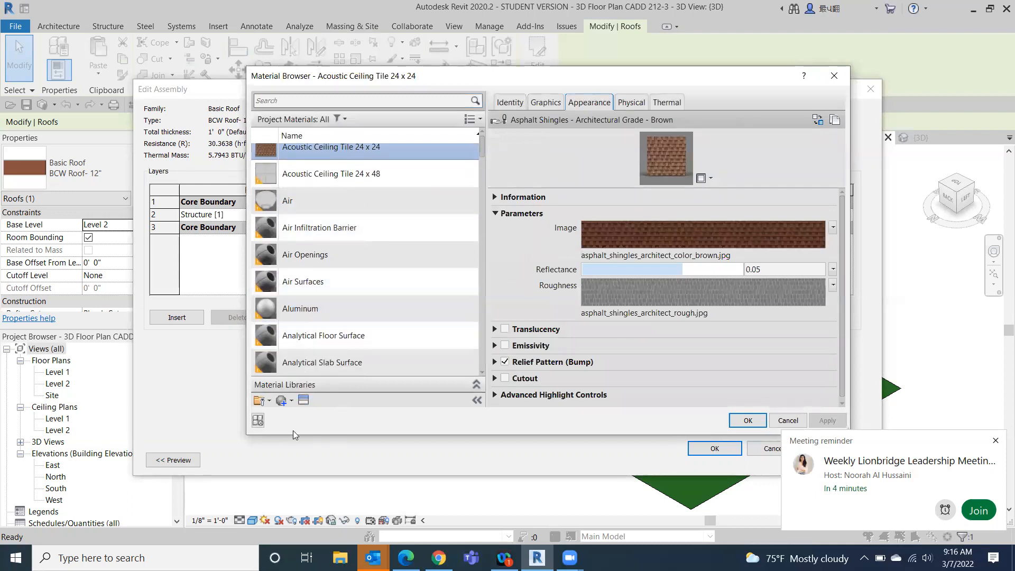
- Create a new project material and rename it as Roof tile mcm
left_click(282, 406)
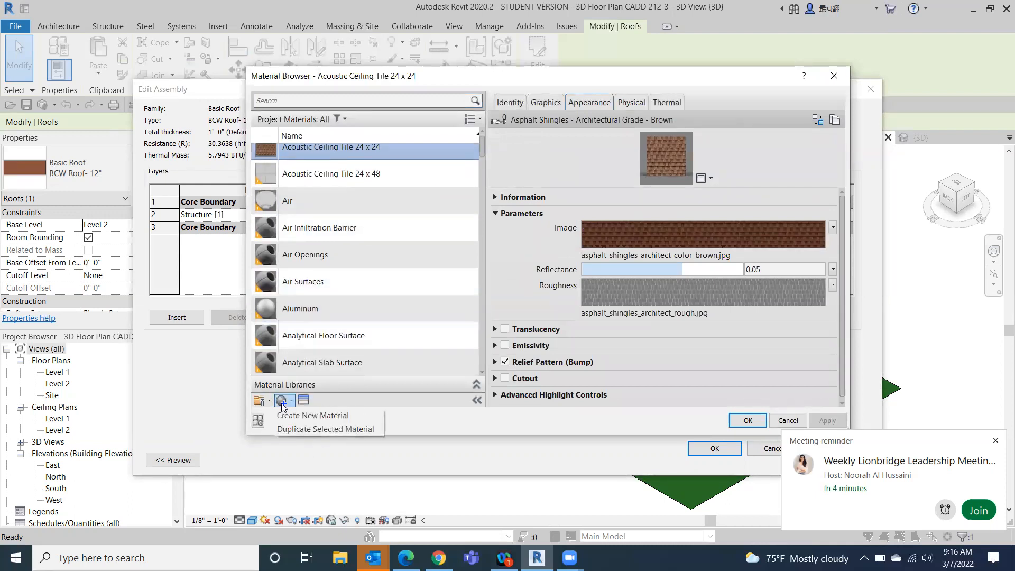
left_click(286, 414)
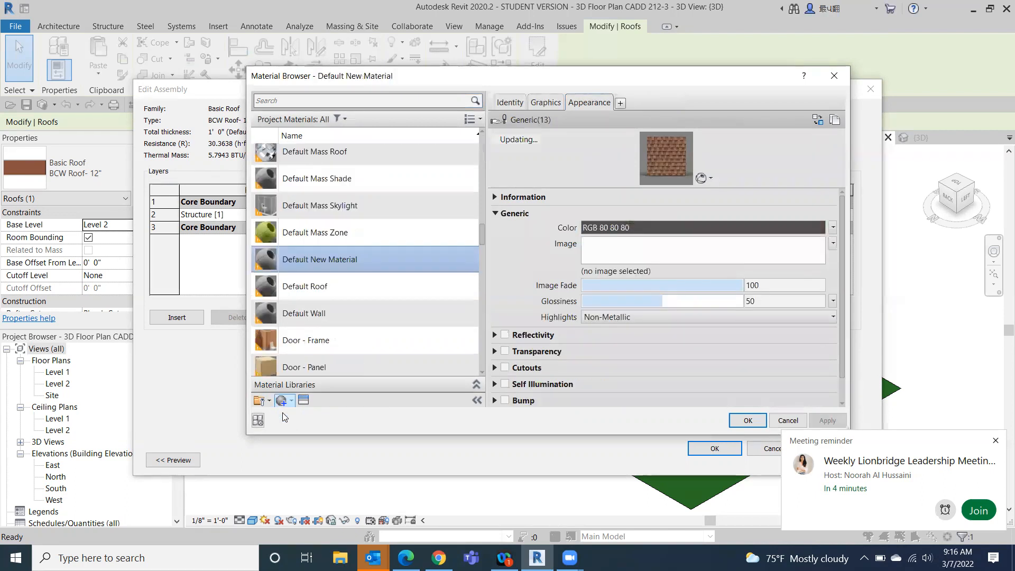
right_click(321, 256)
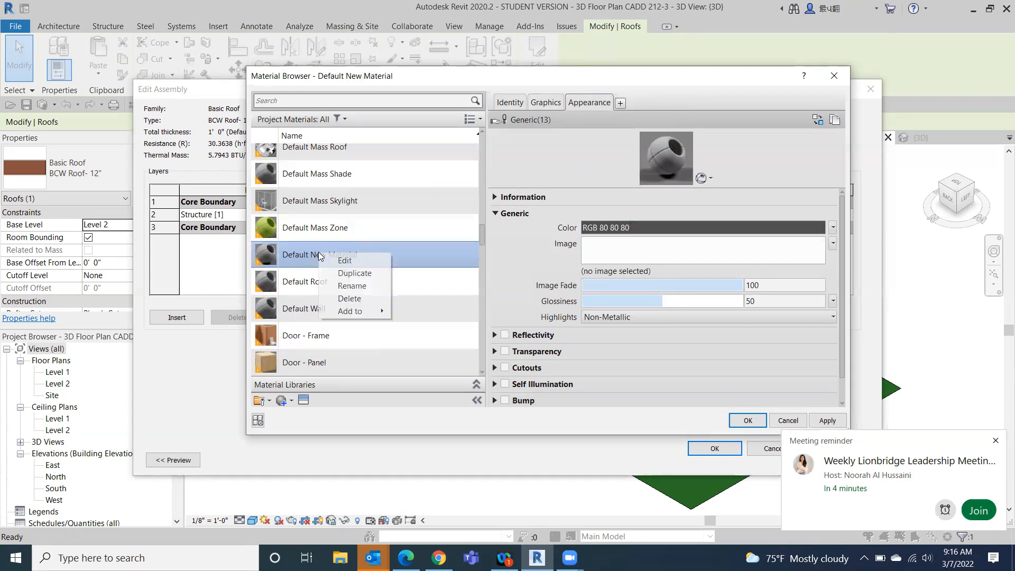
left_click(351, 286)
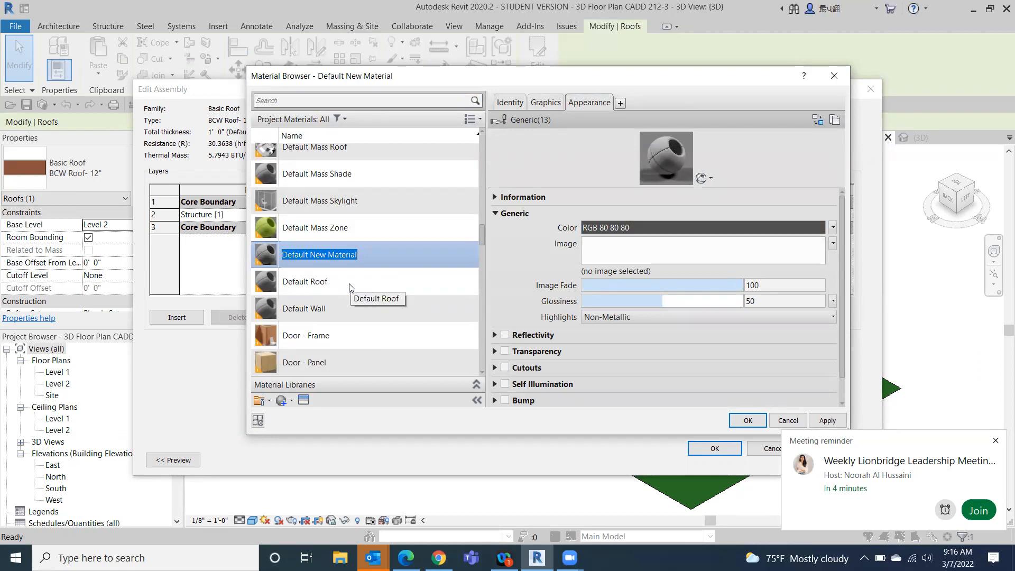
type("Roof tile mcm")
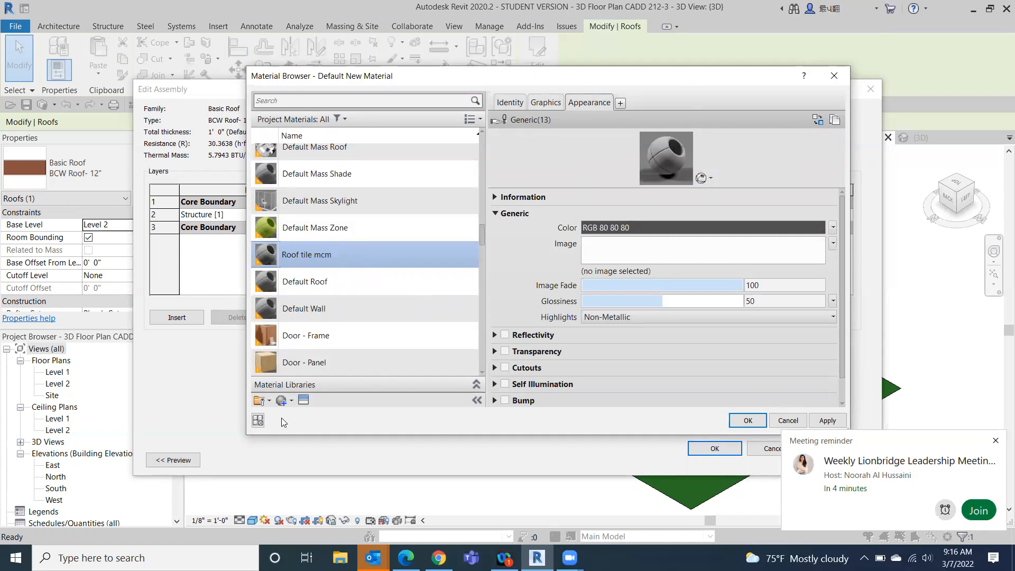
- Browse the appearance asset library and assign the Rug - Braided appearance to the Roof tile mcm material
left_click(303, 402)
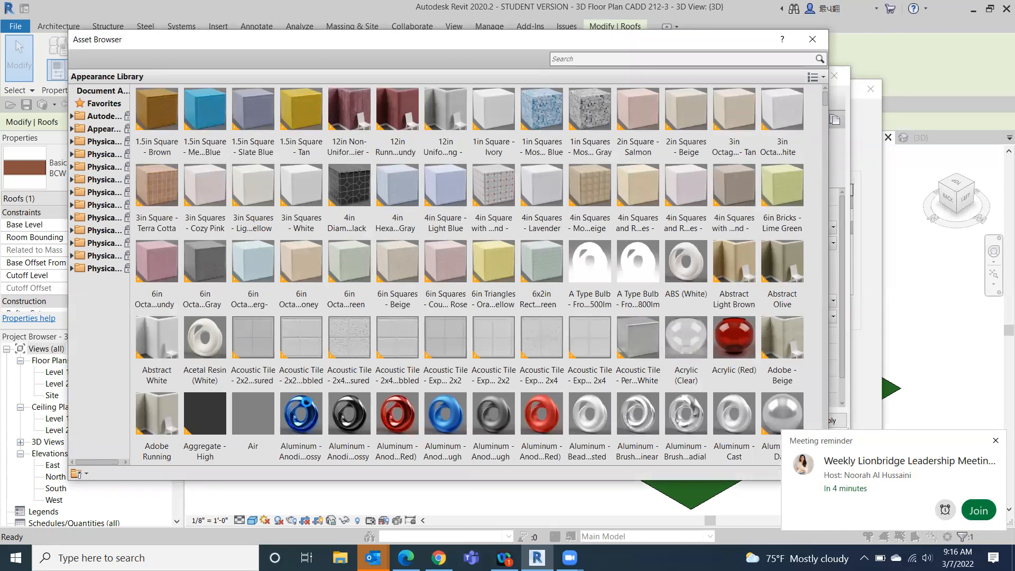
scroll(484, 338, "down", 10)
scroll(496, 334, "down", 7)
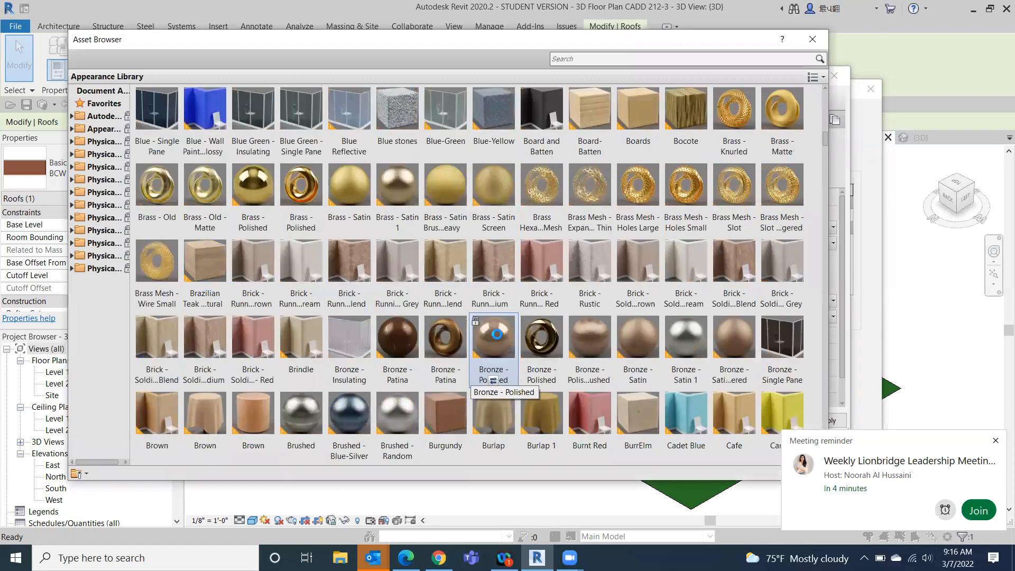
scroll(497, 334, "down", 10)
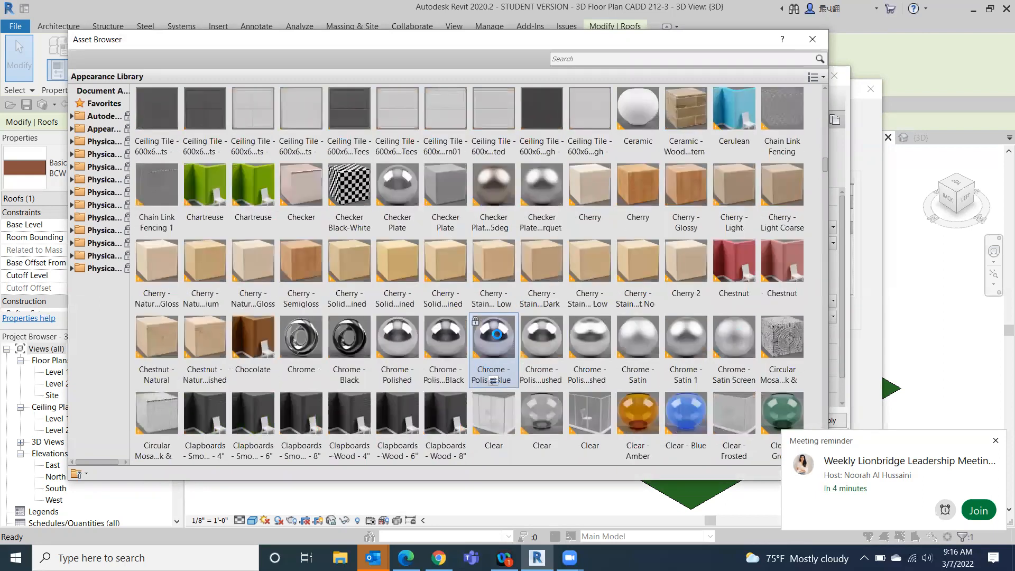
scroll(497, 334, "down", 3)
scroll(496, 334, "down", 6)
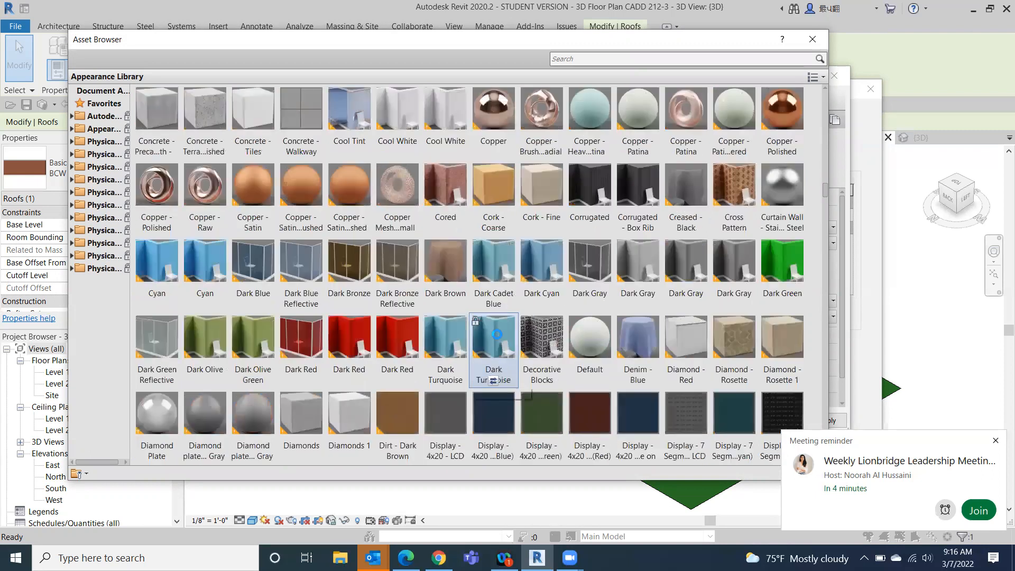
scroll(496, 334, "down", 8)
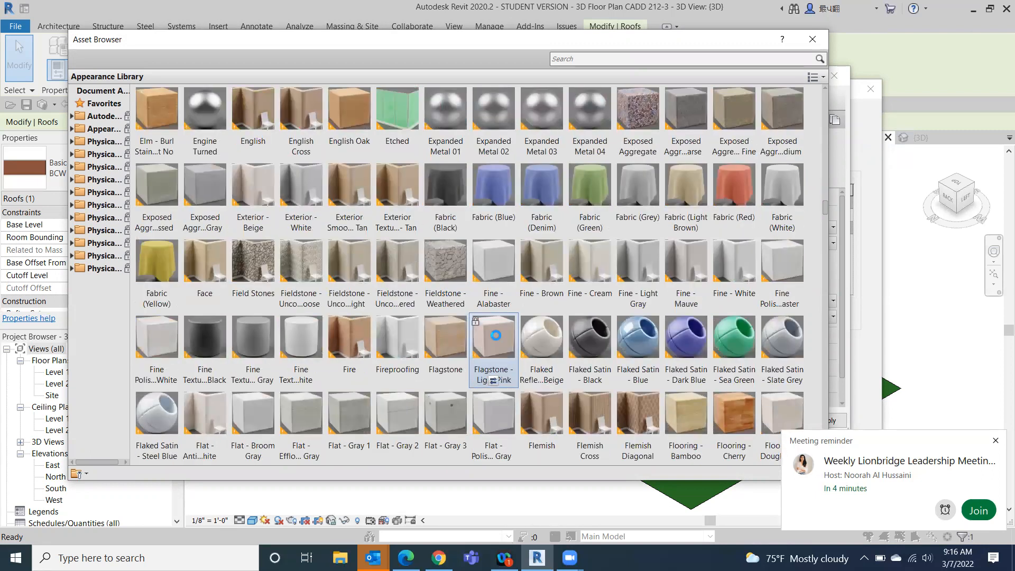
scroll(496, 335, "down", 3)
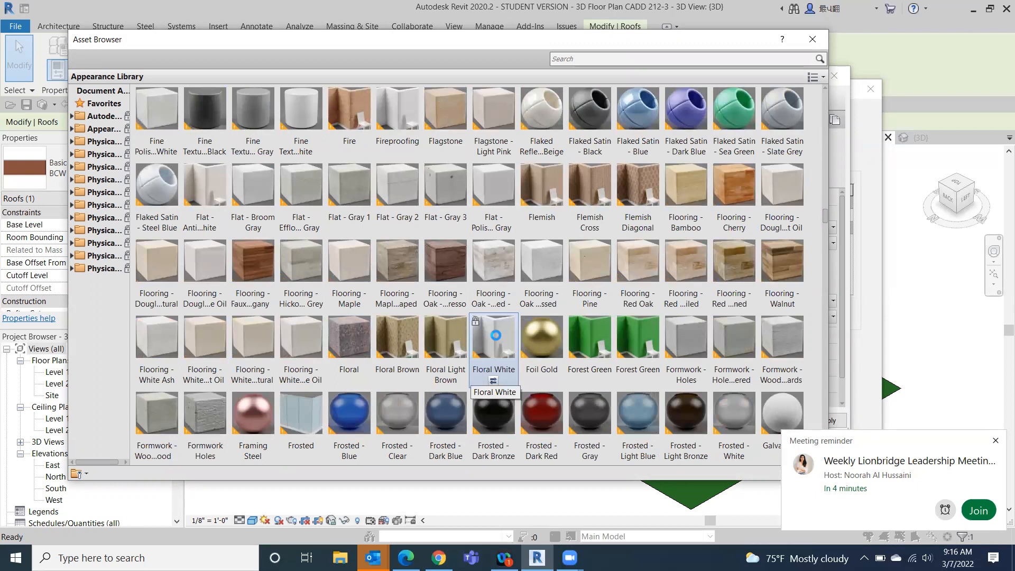
scroll(496, 335, "down", 3)
scroll(493, 338, "down", 3)
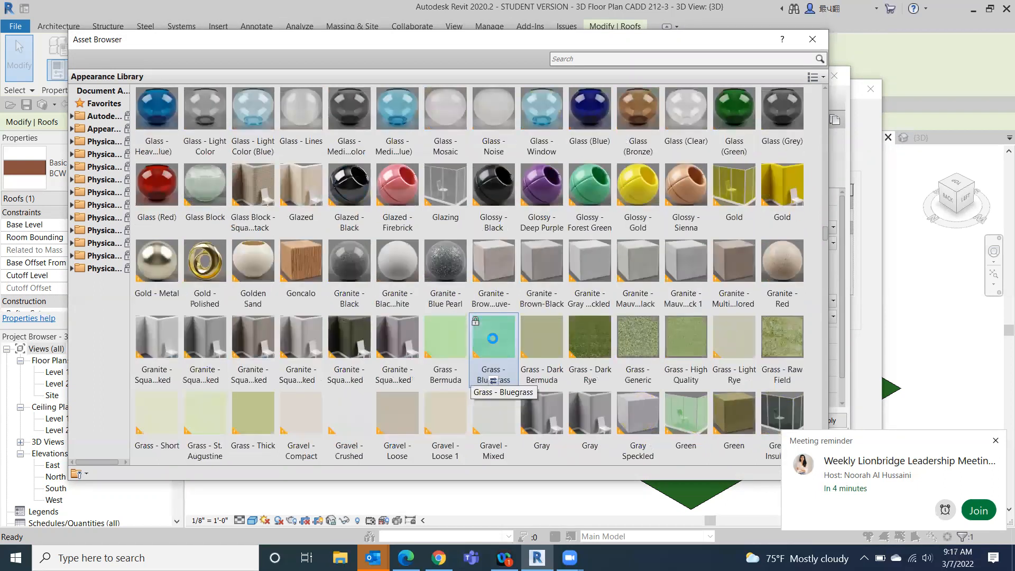
scroll(492, 338, "down", 3)
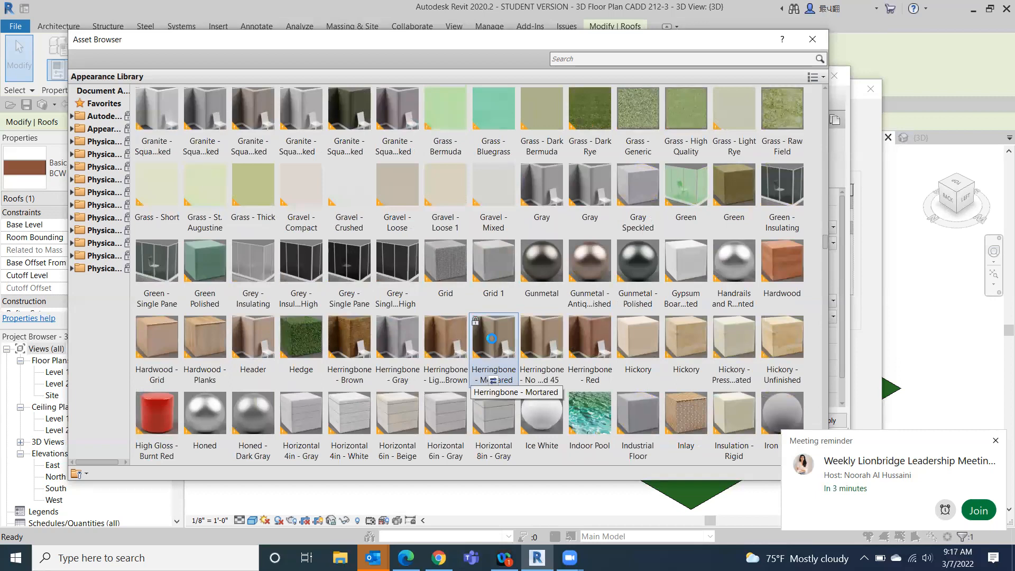
scroll(492, 338, "down", 3)
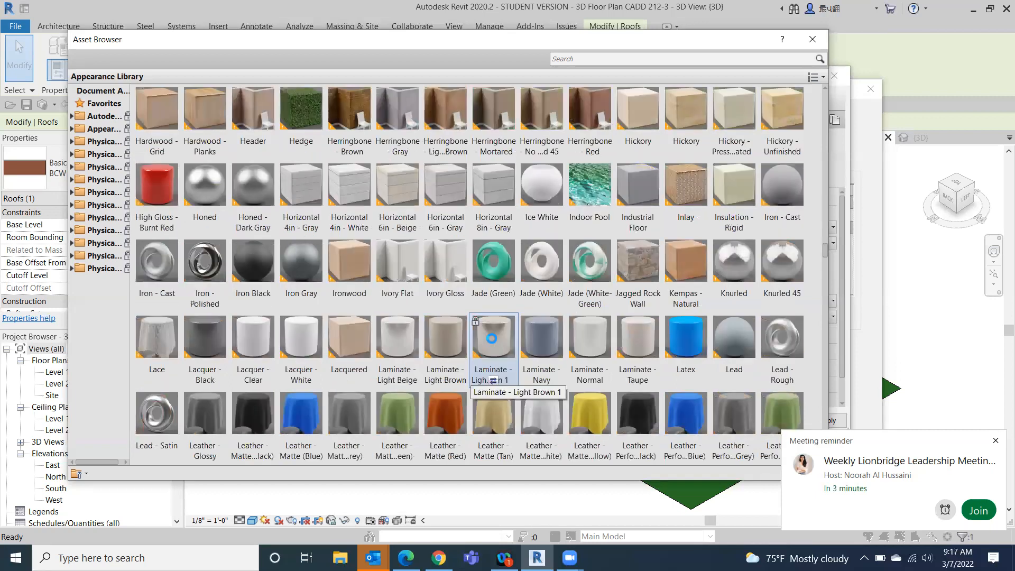
scroll(492, 338, "down", 3)
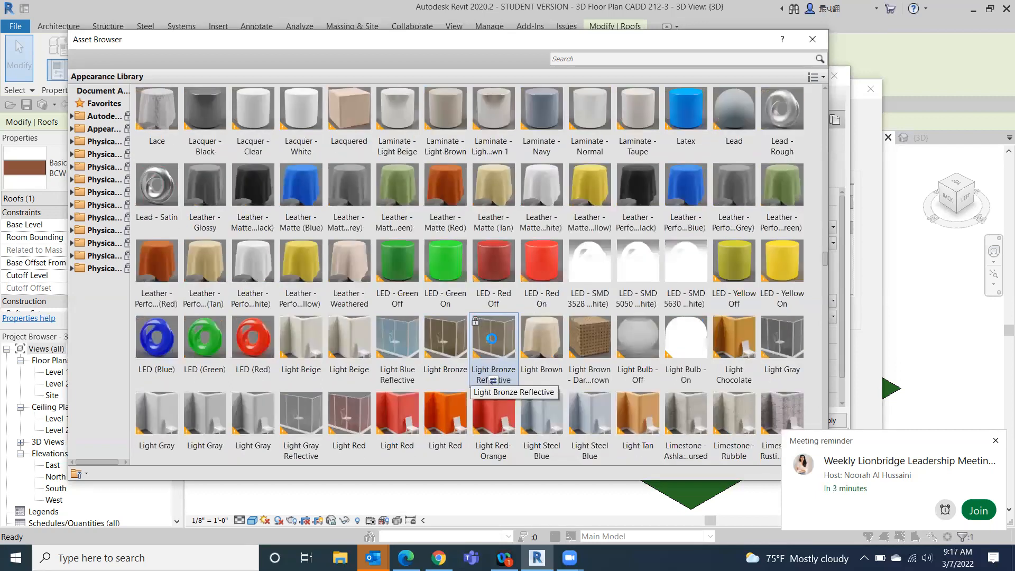
scroll(492, 339, "down", 3)
scroll(492, 339, "down", 3)
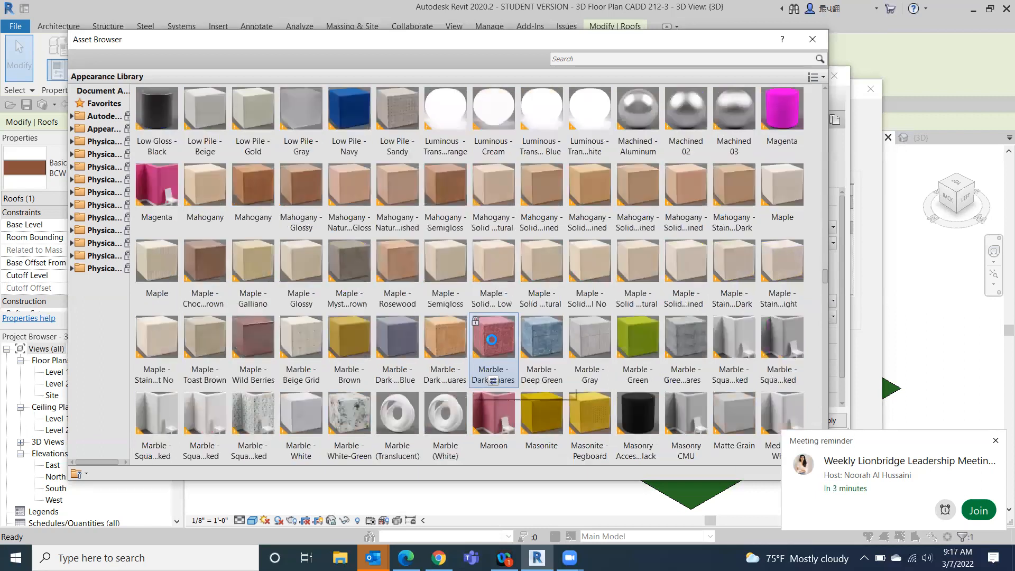
scroll(490, 341, "down", 3)
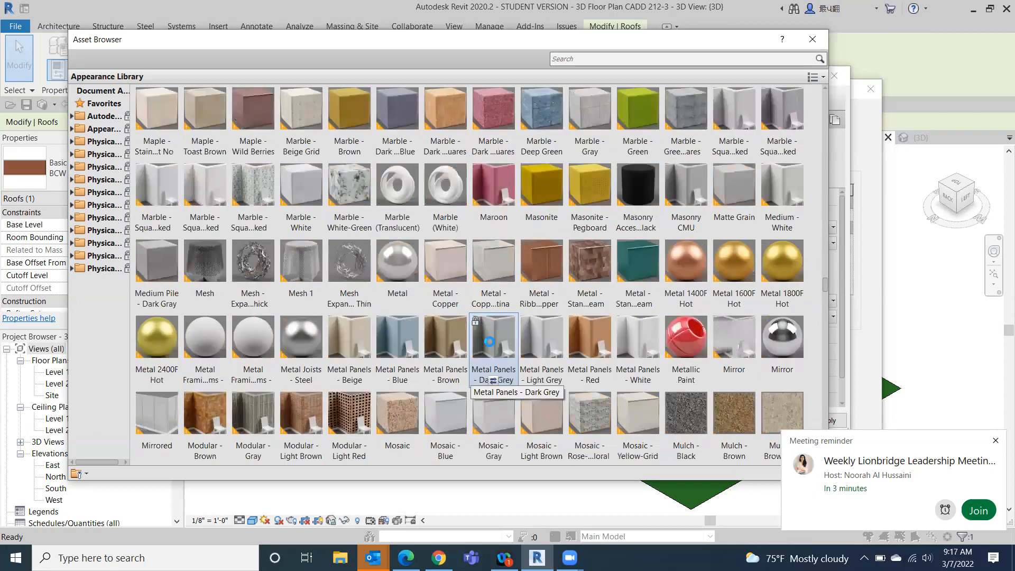
scroll(490, 341, "down", 9)
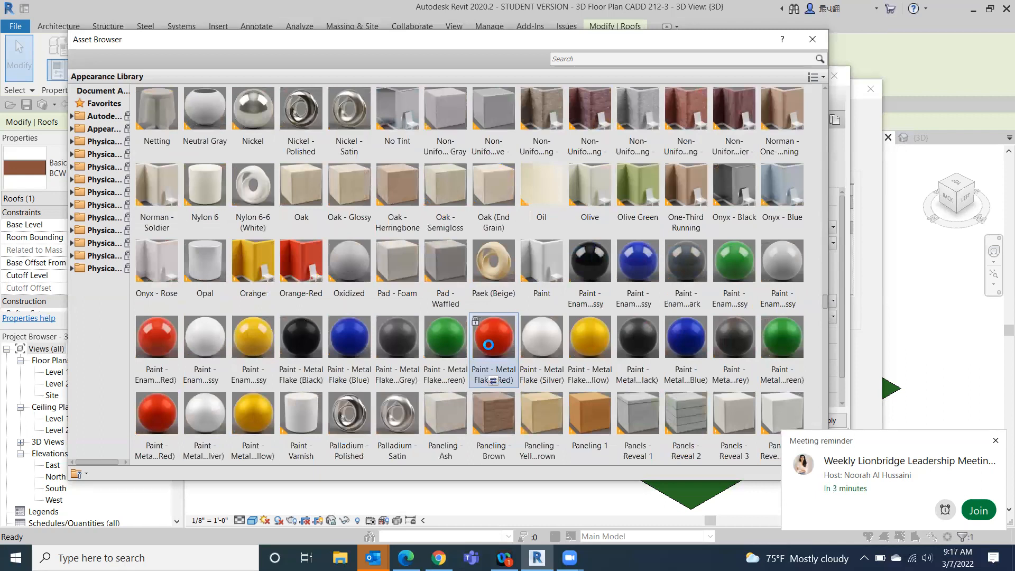
scroll(488, 344, "down", 7)
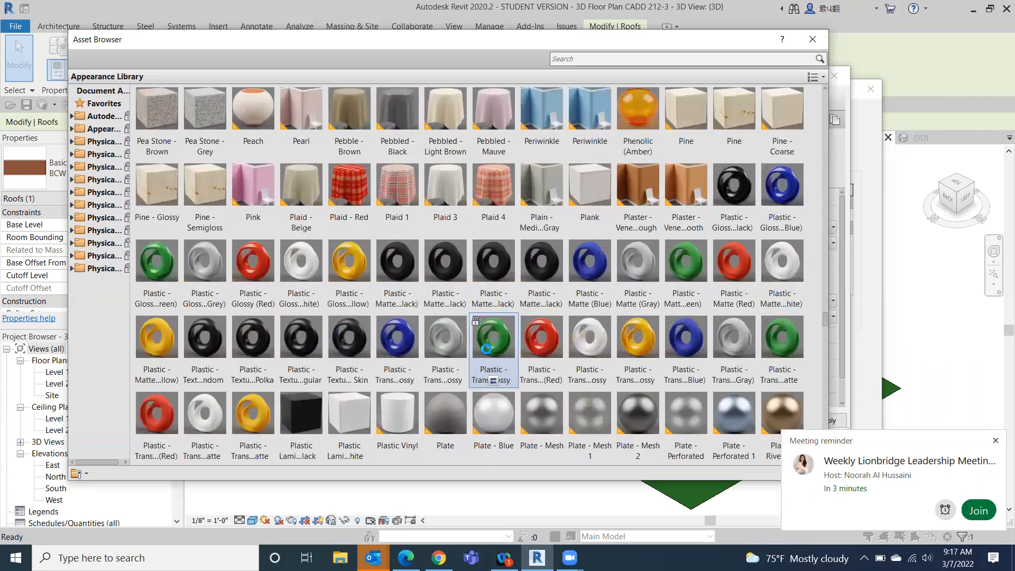
scroll(486, 351, "down", 4)
scroll(486, 351, "down", 5)
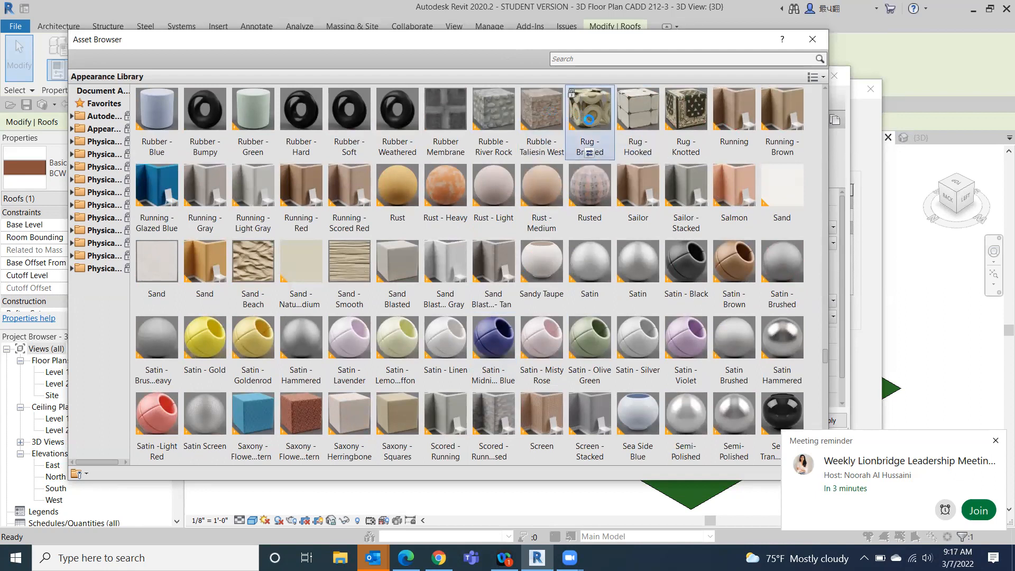
left_click(821, 41)
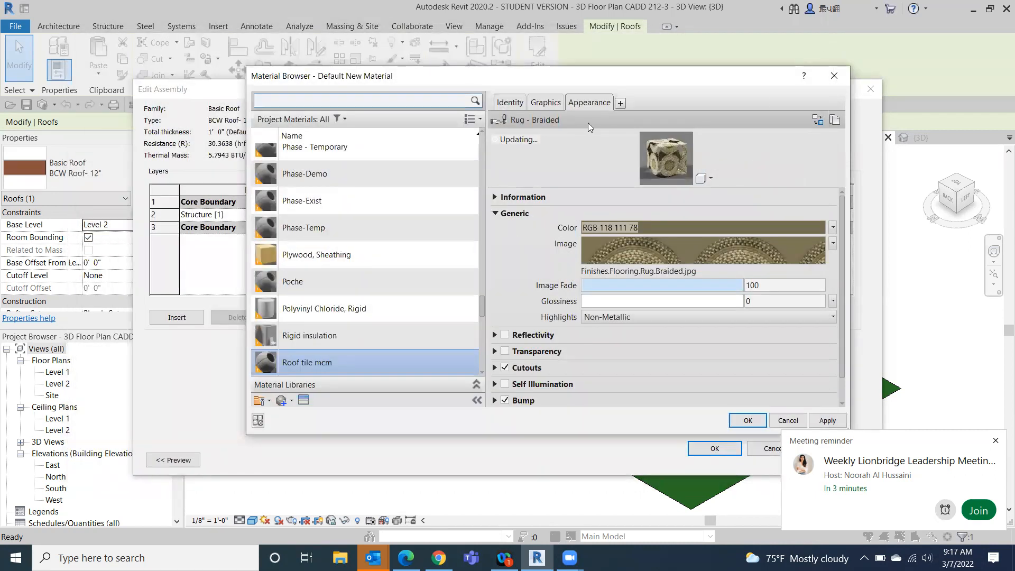
- Enable Use Render Appearance for the Roof tile mcm shading and assign that material to the roof type's structure layer
left_click(537, 104)
left_click(585, 133)
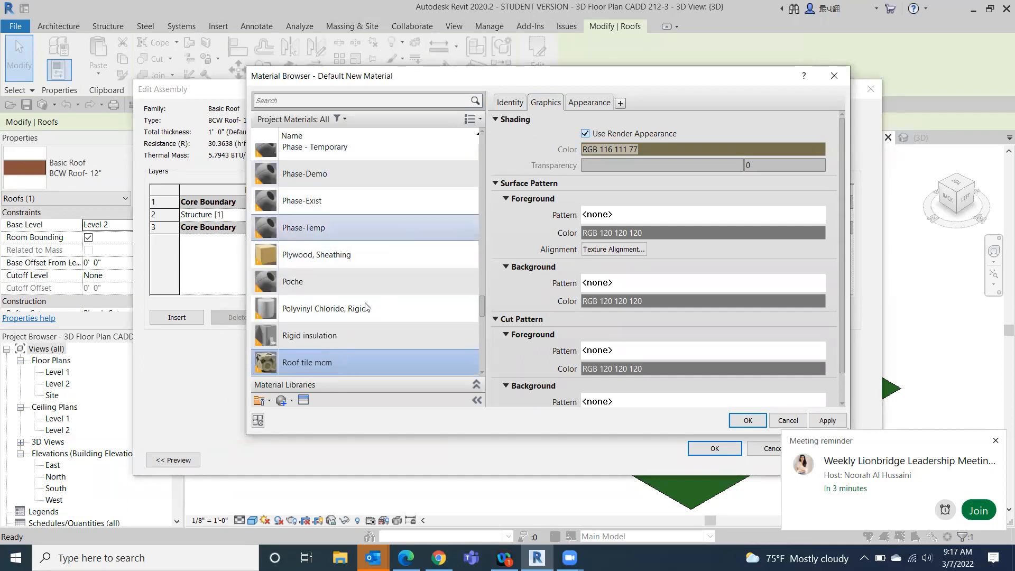
scroll(399, 187, "up", 1)
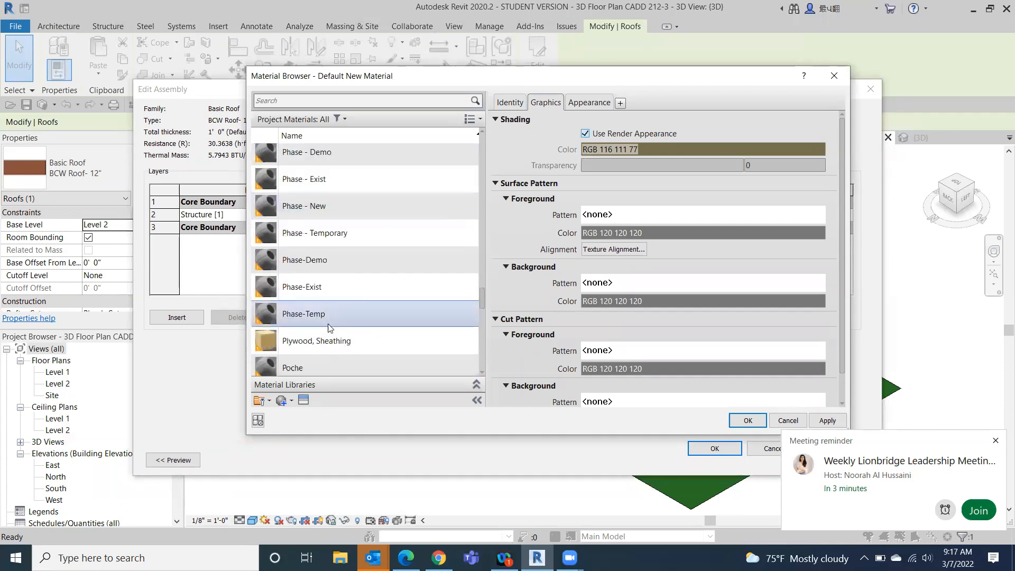
scroll(308, 373, "down", 1)
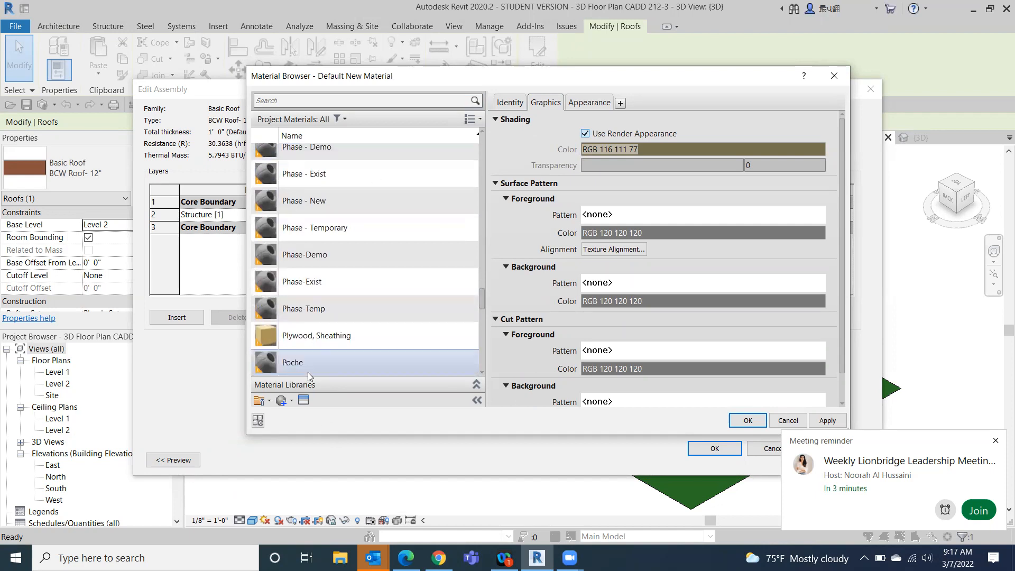
scroll(351, 328, "down", 1)
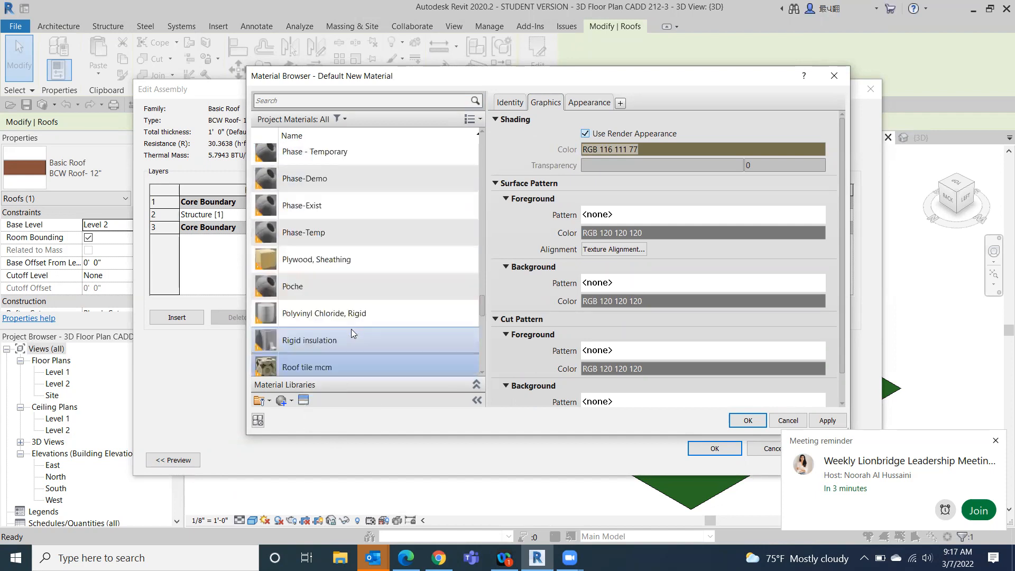
left_click(747, 420)
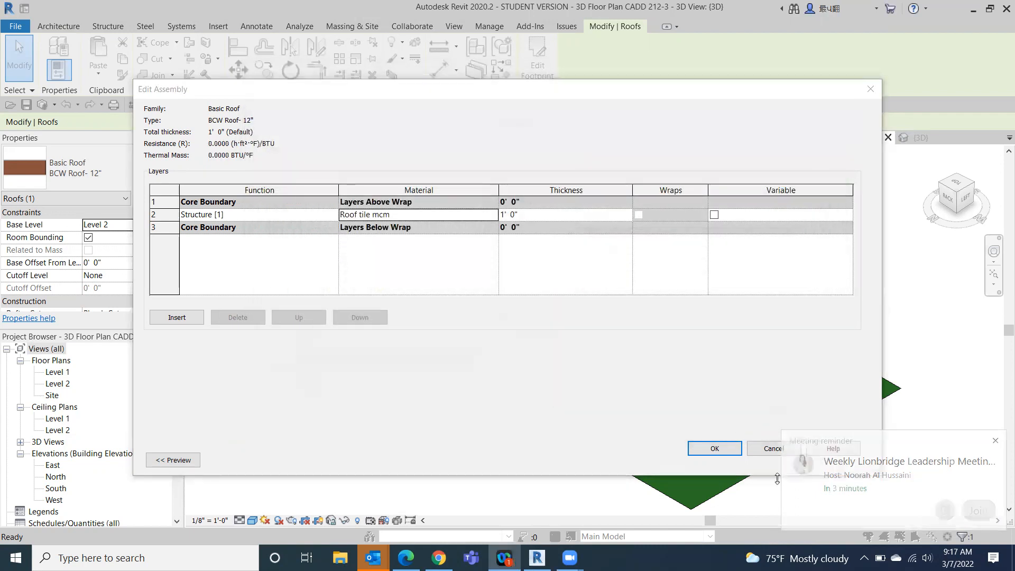
left_click(709, 449)
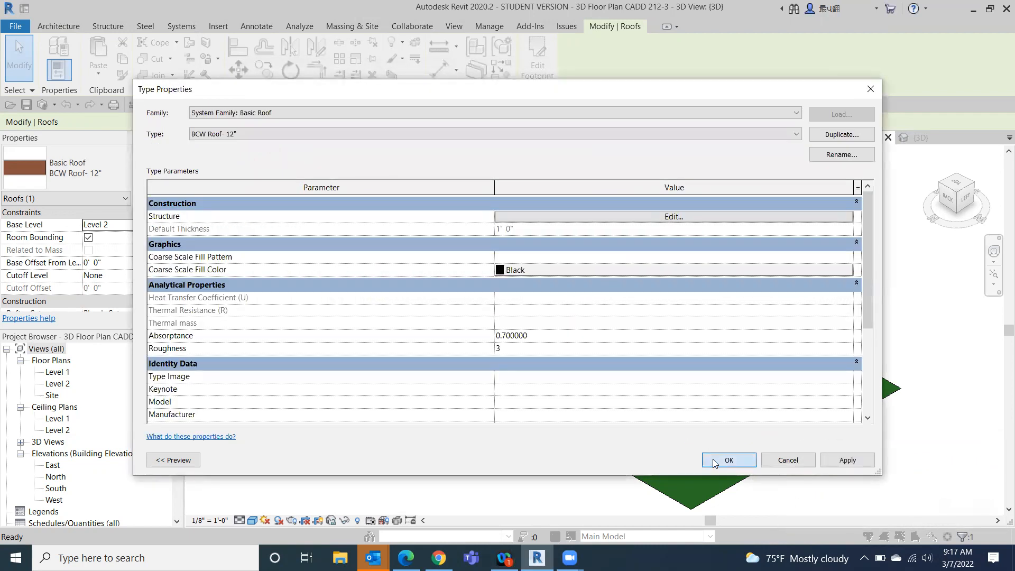
left_click(713, 460)
left_click(359, 452)
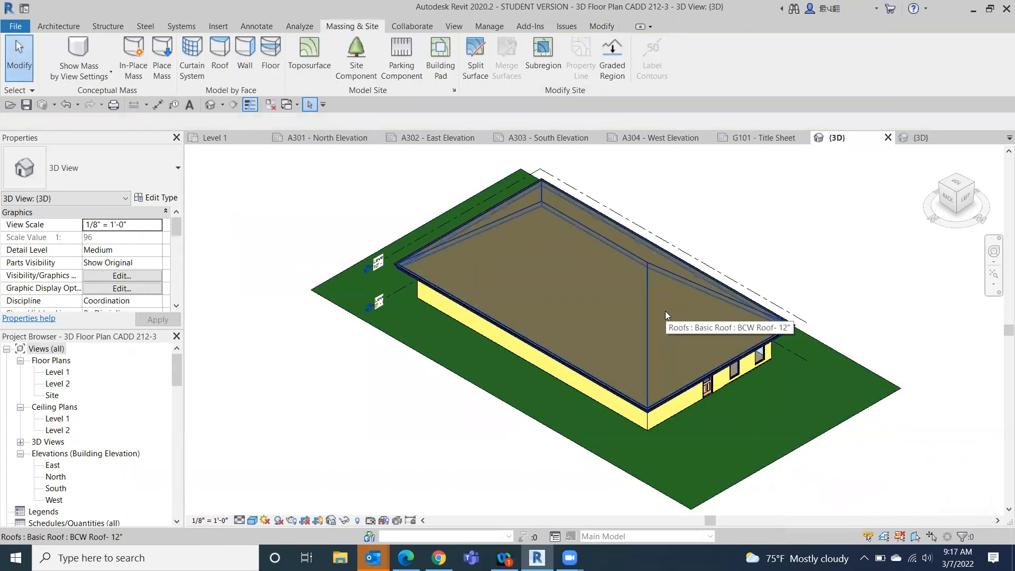
- Set the 3D view's visual style to Realistic and look closely at the roof's new texture
left_click(252, 521)
left_click(274, 491)
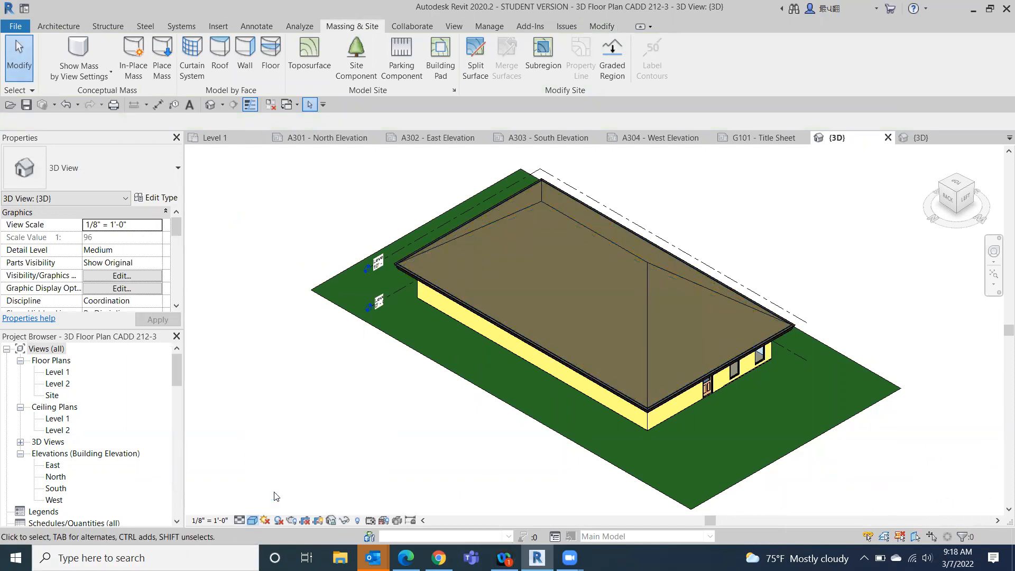
scroll(582, 302, "up", 5)
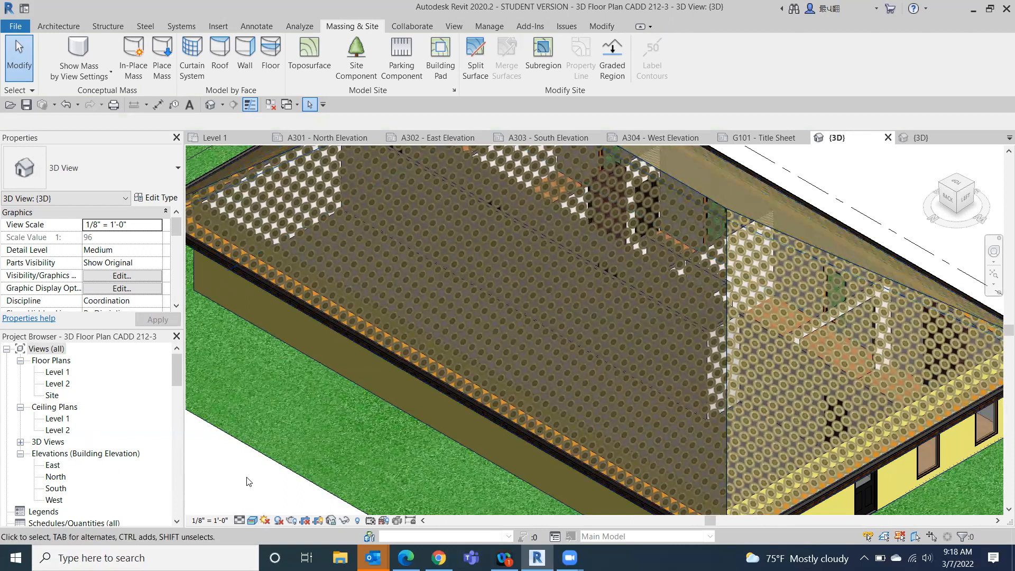
- Set the 3D view's visual style to Consistent Colors
left_click(253, 521)
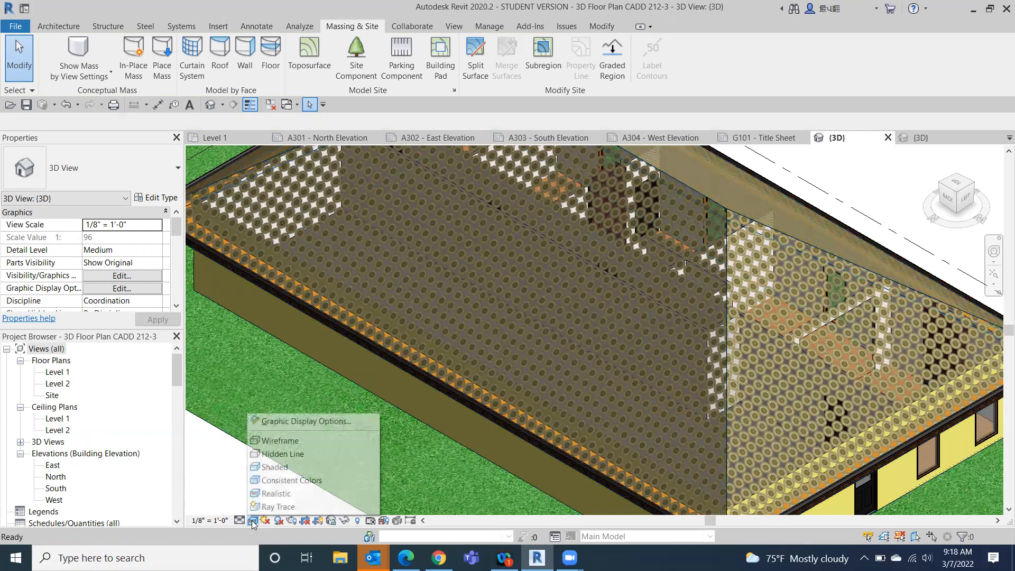
left_click(269, 494)
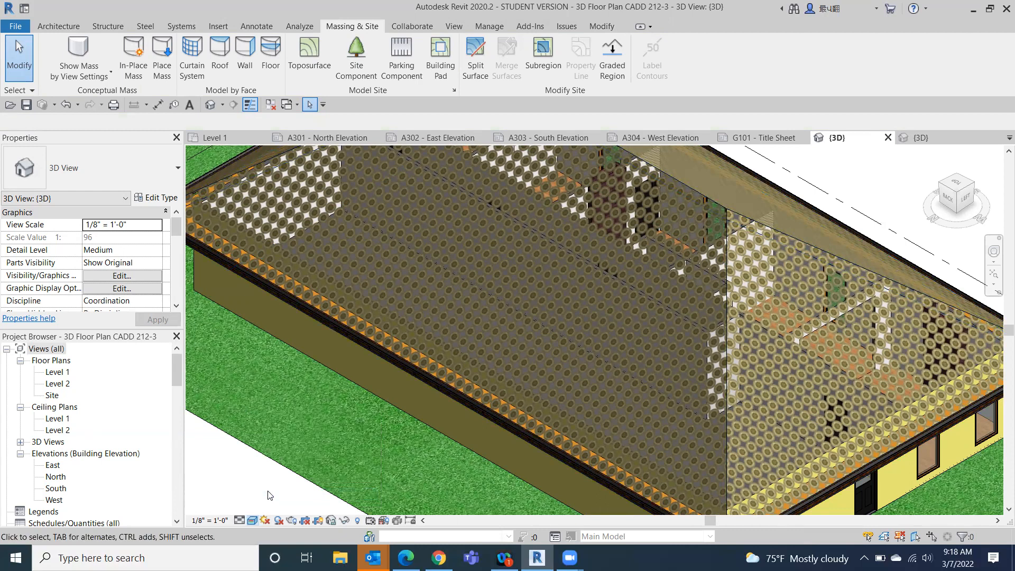
left_click(253, 521)
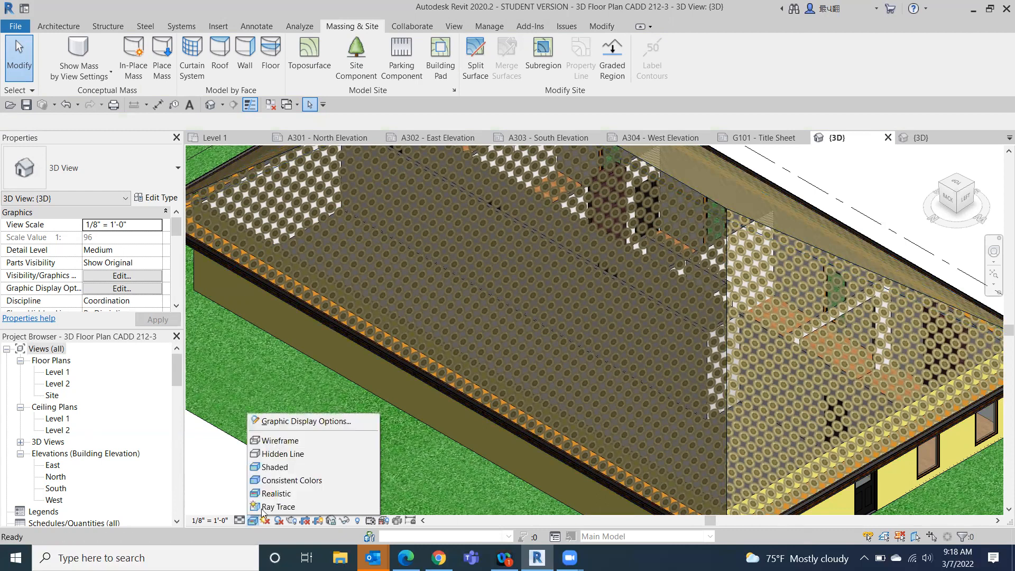
left_click(274, 481)
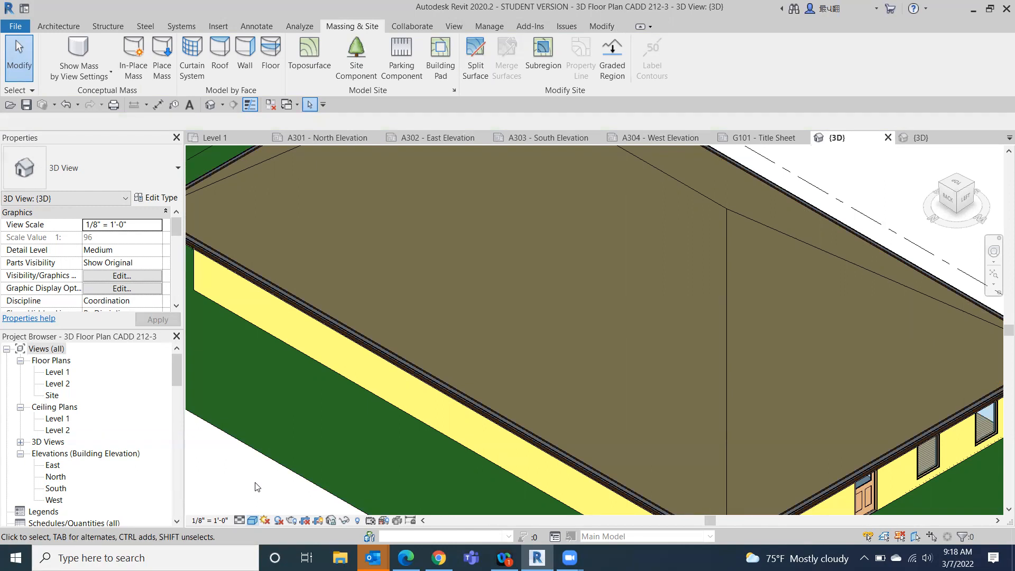
- Temporarily hide the roof element in the 3D view
left_click(685, 263)
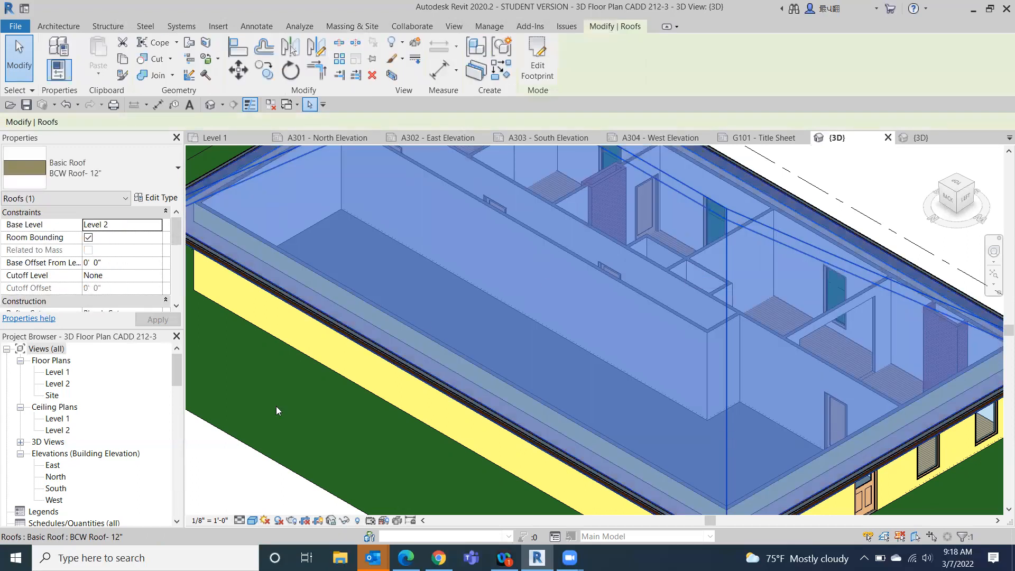
left_click(345, 520)
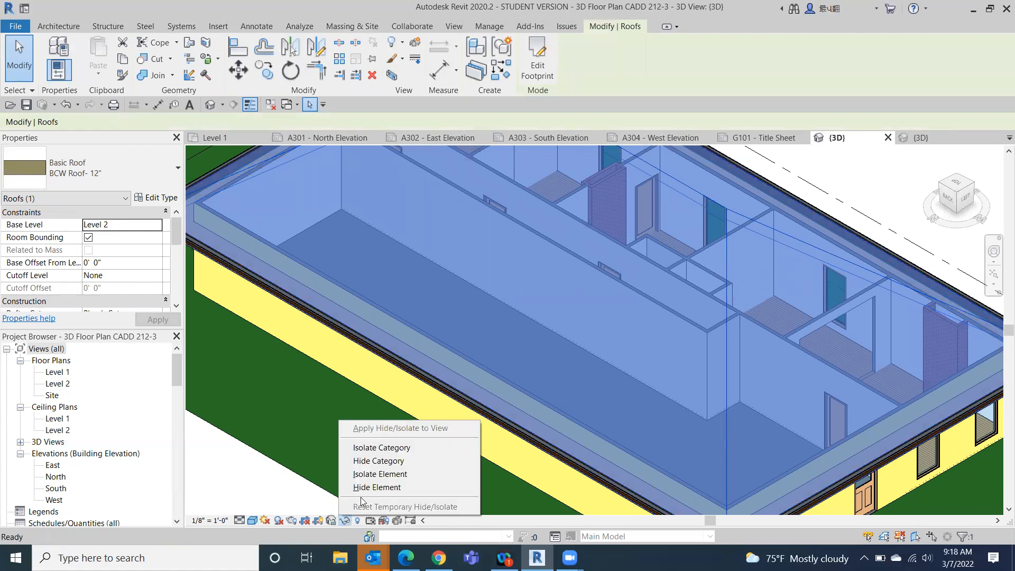
left_click(368, 489)
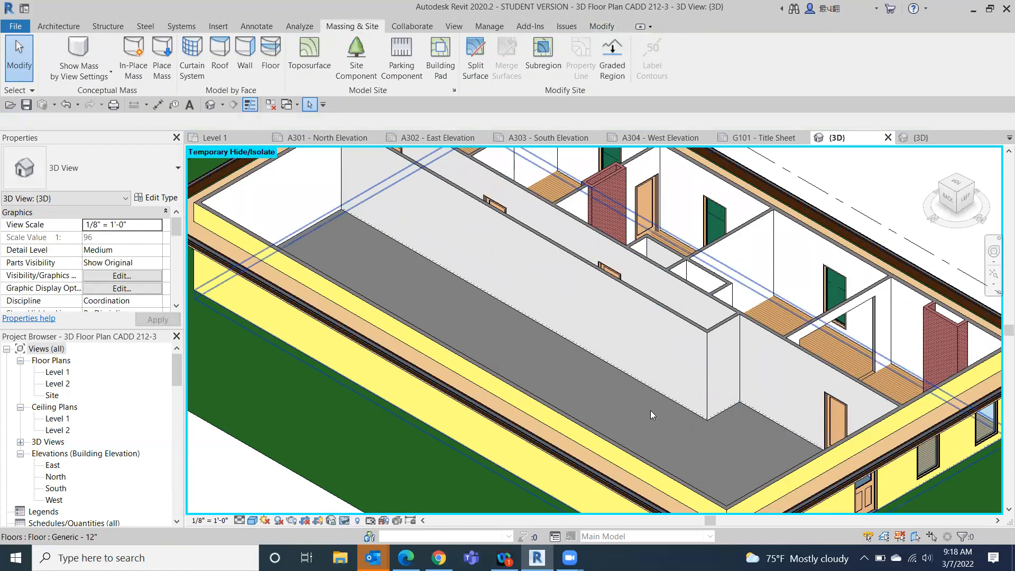
- Examine the interior wood finish floor from the front, looking closely at where it meets the double sliding closet doors
mouse_move(962, 193)
left_mouse_down()
mouse_move(772, 217)
mouse_move(719, 204)
left_mouse_up()
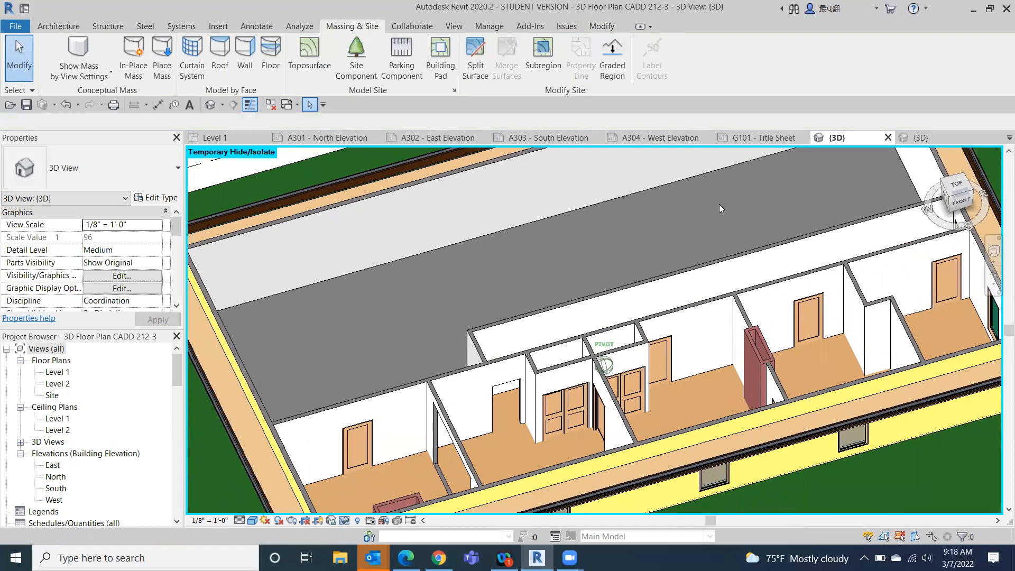
left_click(505, 441)
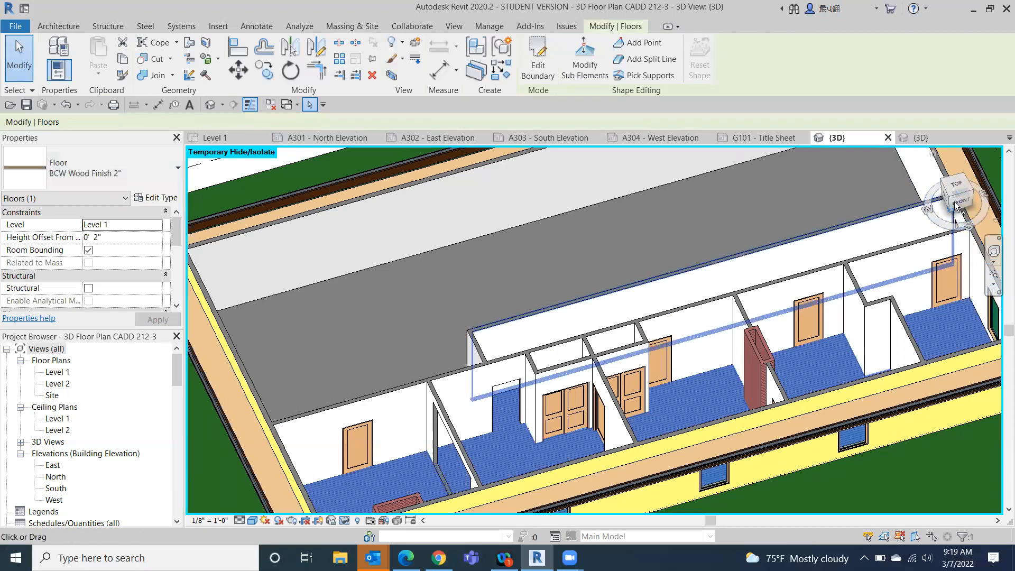
left_click_drag(954, 200, 954, 194)
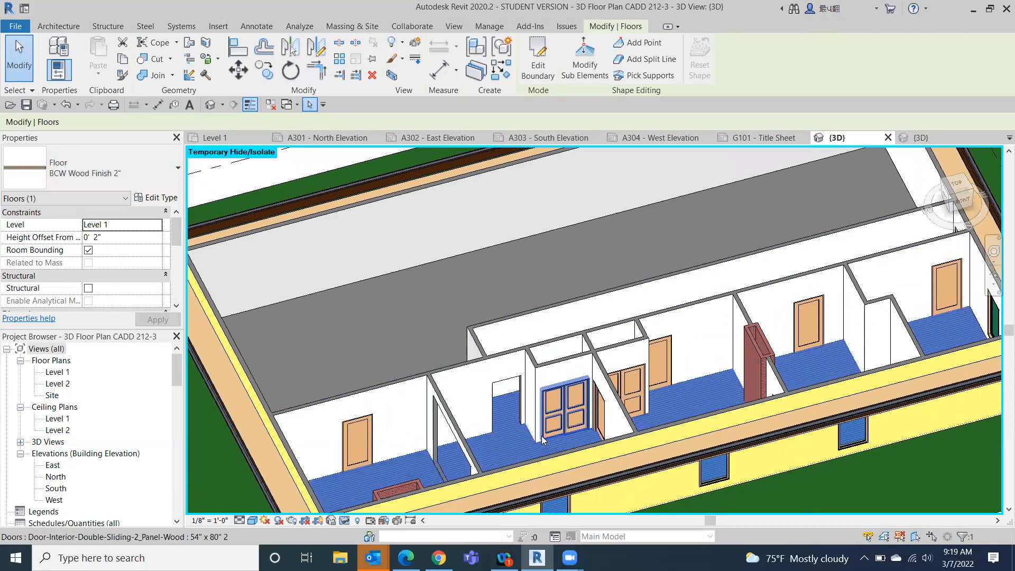
scroll(549, 436, "up", 8)
scroll(660, 469, "up", 4)
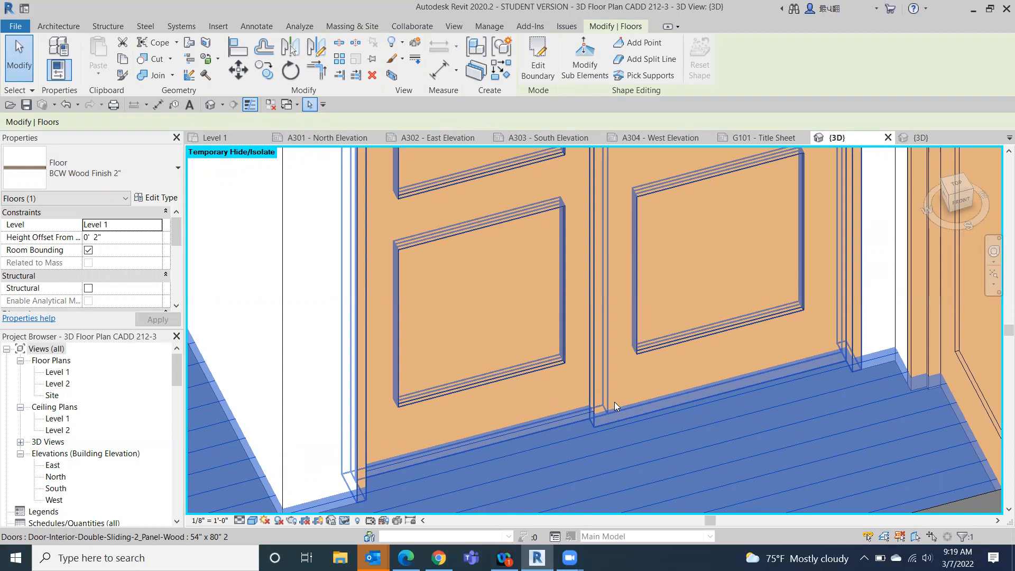
scroll(618, 386, "down", 3)
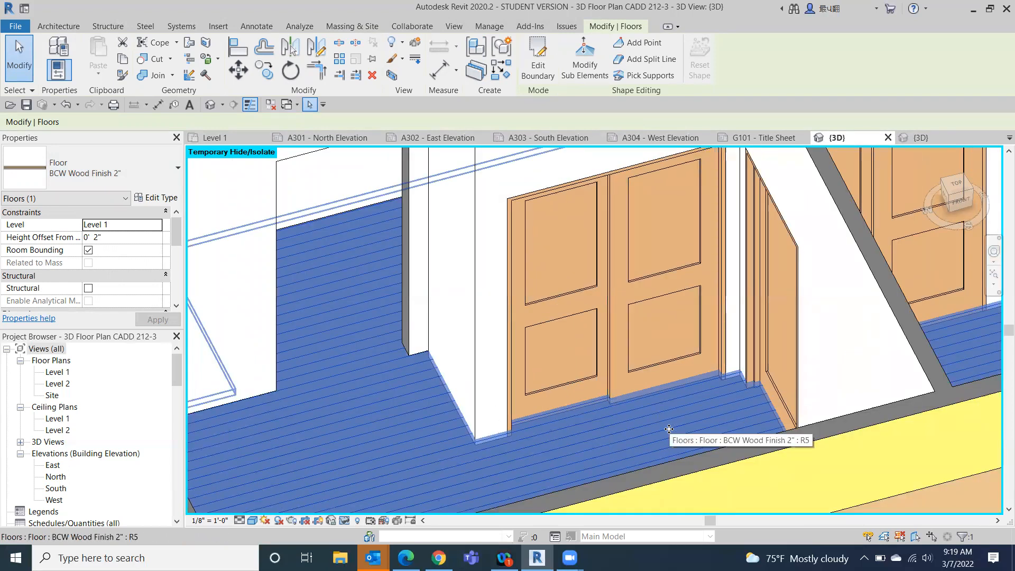
scroll(761, 390, "down", 3)
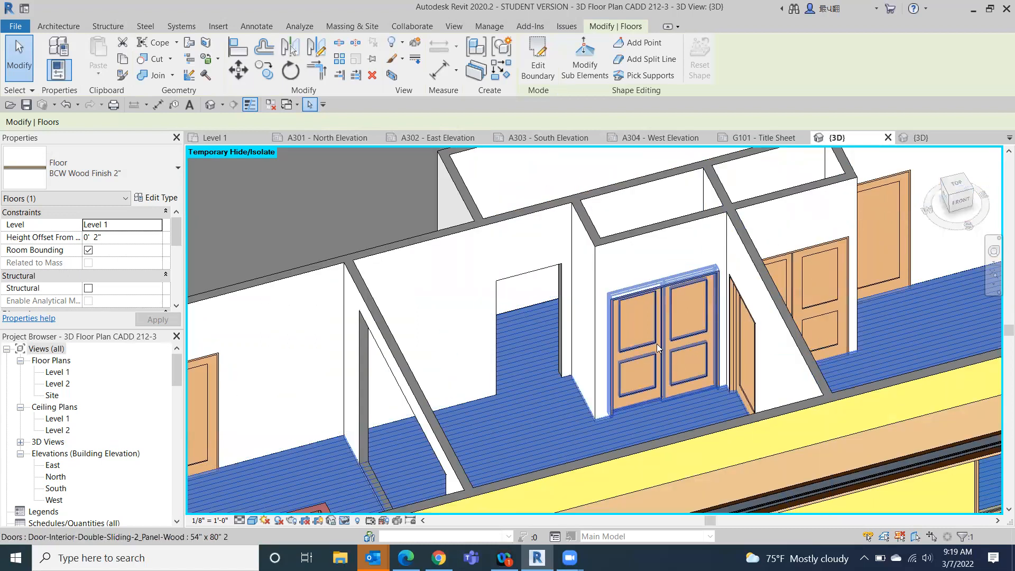
scroll(656, 343, "down", 3)
left_click(222, 406)
scroll(341, 211, "down", 5)
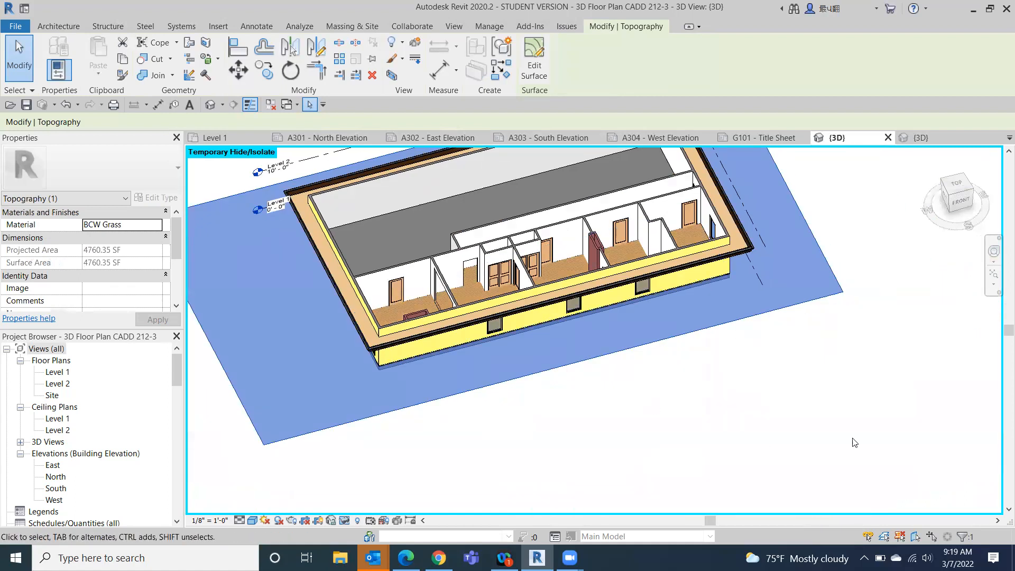
left_click(862, 405)
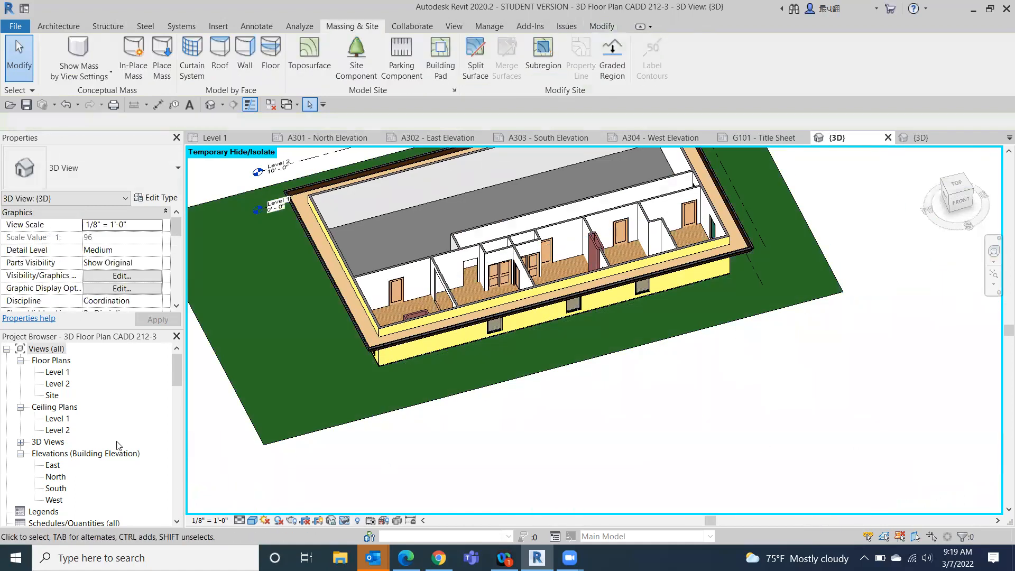
- In the Level 1 floor plan, move the 15' - 5 1/2" room width dimension in line with the neighbouring 14' - 7 1/2" dimension
double_click(56, 373)
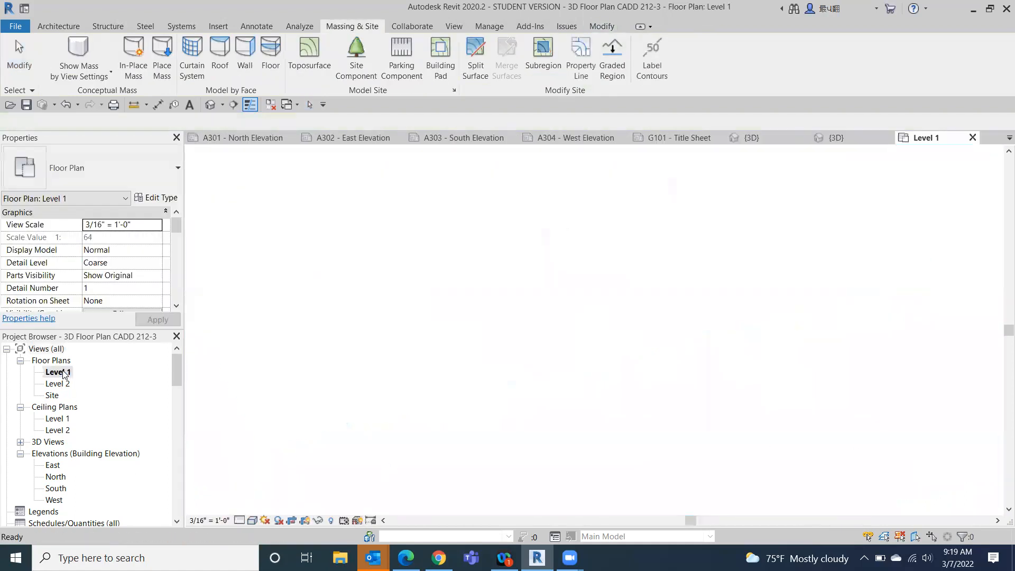
middle_click_drag(734, 321, 729, 181)
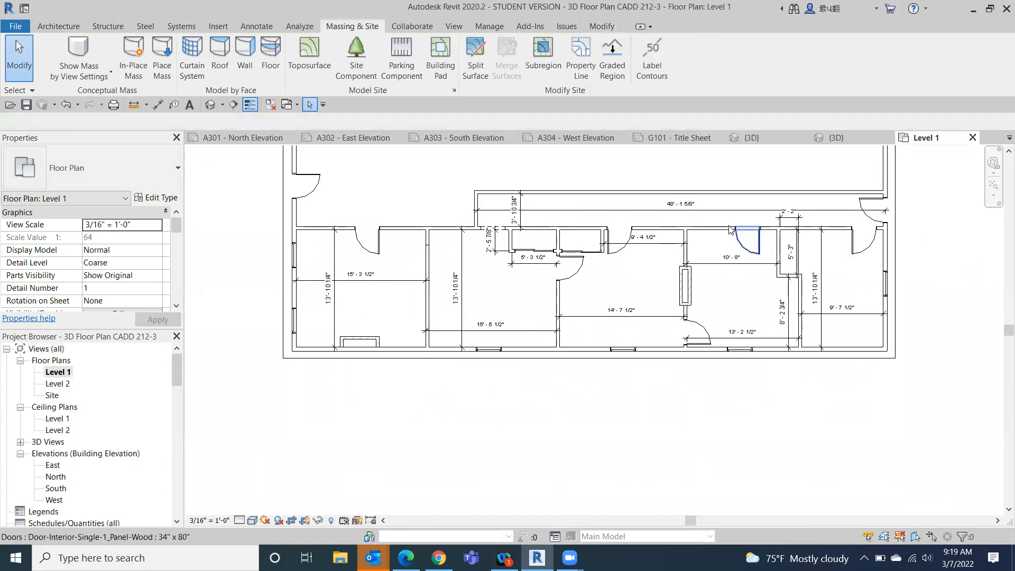
scroll(424, 301, "up", 3)
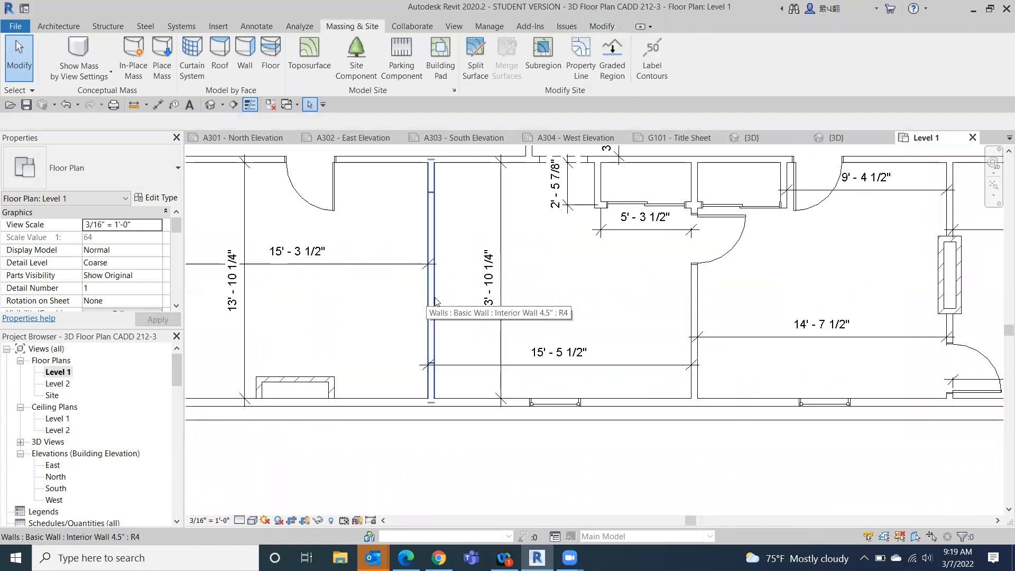
left_click(628, 367)
mouse_move(628, 366)
left_mouse_down()
mouse_move(629, 338)
mouse_move(627, 372)
left_mouse_up()
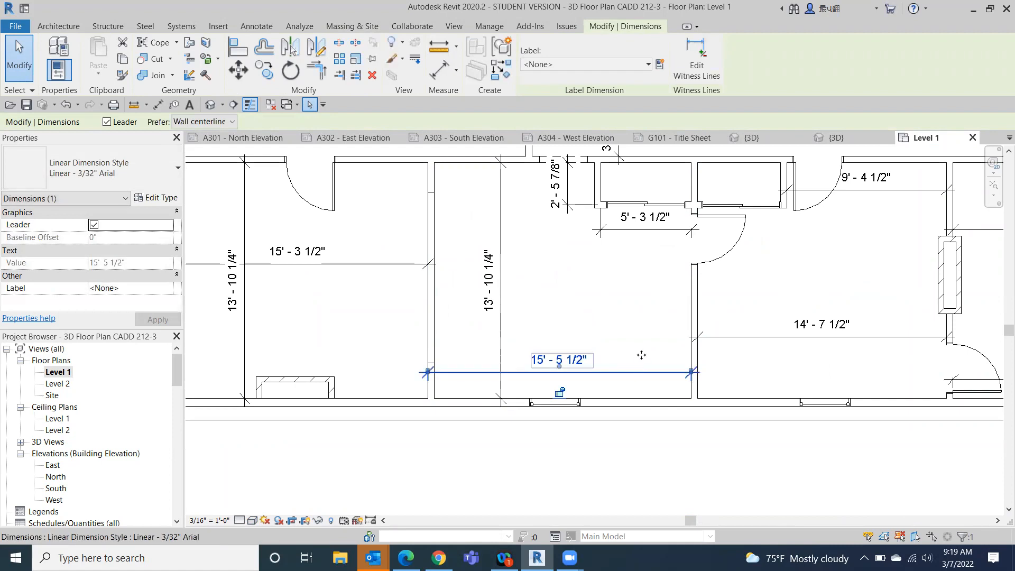
left_click_drag(641, 355, 641, 338)
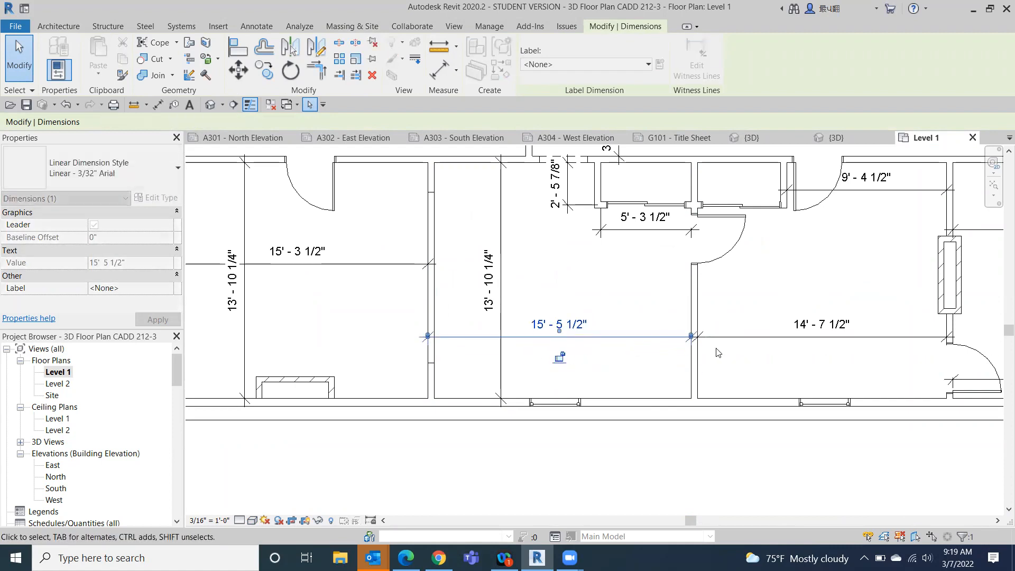
- Move the second room's vertical 13' - 10 1/4" dimension closer to that room's west wall
left_click(503, 222)
left_click_drag(503, 222, 469, 221)
middle_click_drag(614, 439, 592, 485)
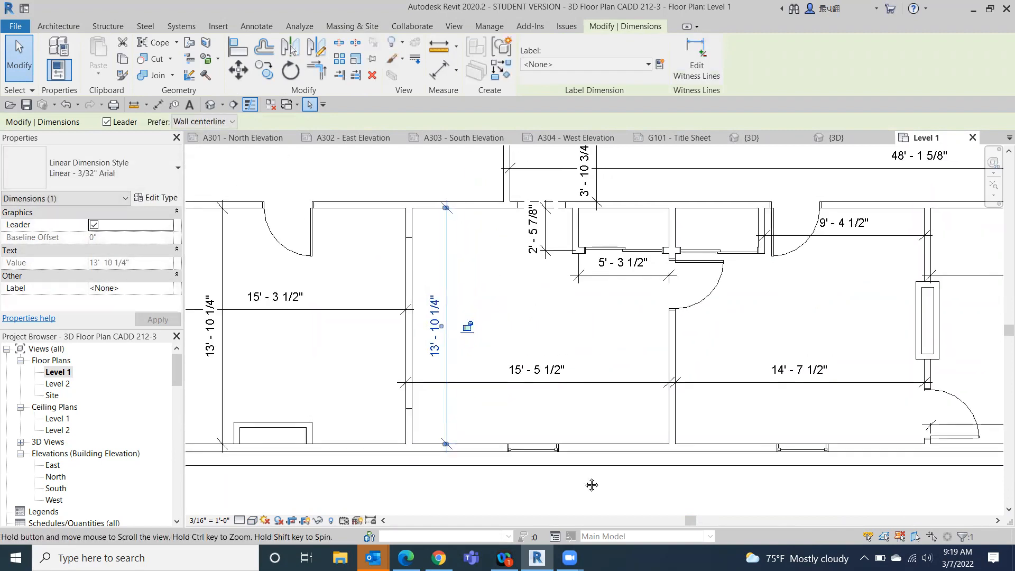
- Move the 9' - 4 1/2" dimension down in line with the 5' - 3 1/2" and 10' - 8" dimensions
scroll(684, 303, "down", 1)
middle_click_drag(763, 325, 561, 390)
left_click(629, 318)
left_click_drag(614, 317, 613, 346)
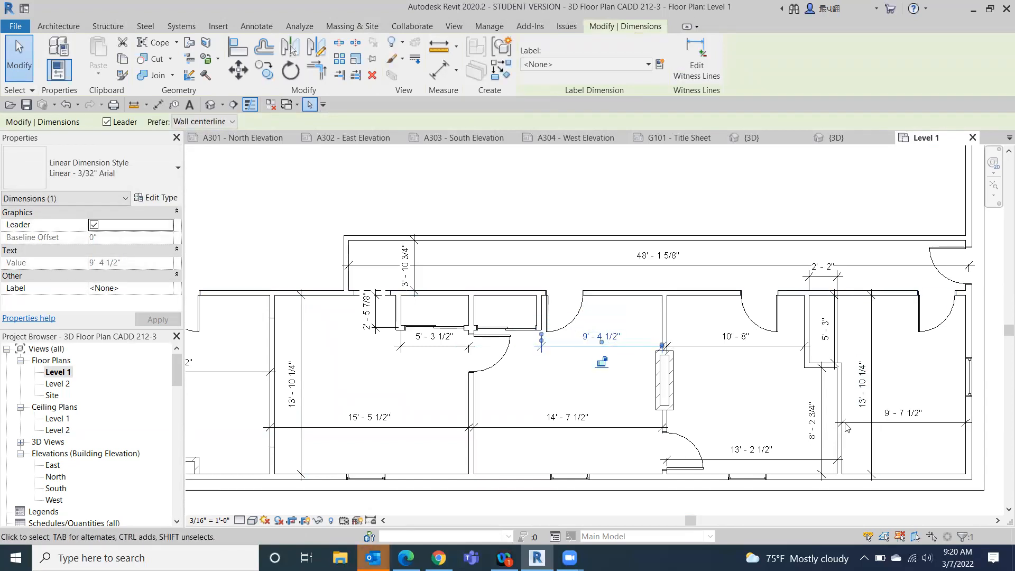
- Move the 13' - 2 1/2" and 9' - 7 1/2" dimensions in line with the 14' - 7 1/2" dimension and dismiss the meeting reminder
left_click_drag(729, 459, 769, 478)
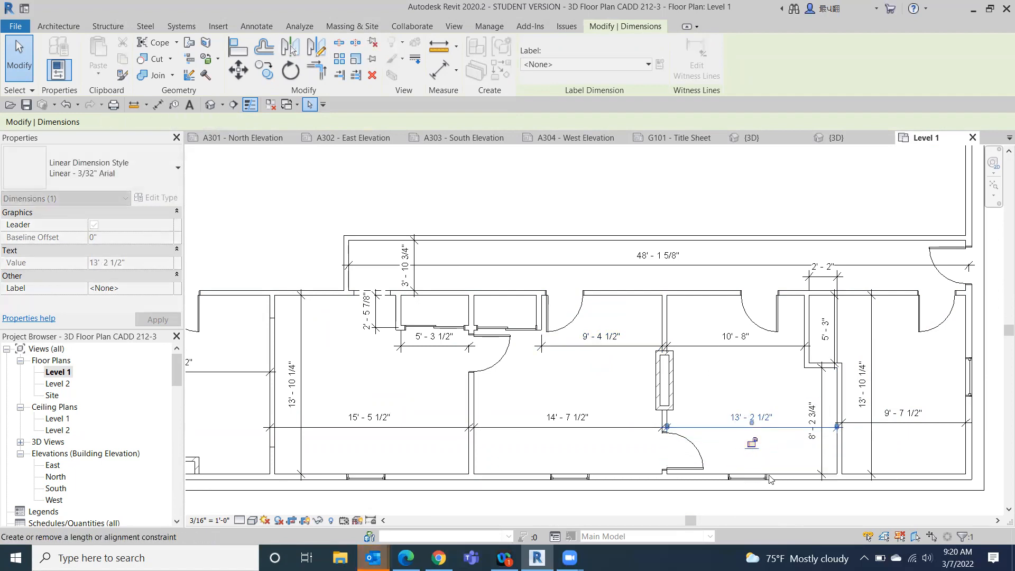
middle_click_drag(918, 433, 906, 380)
left_click(904, 374)
mouse_move(903, 367)
left_mouse_down()
mouse_move(901, 387)
mouse_move(900, 375)
left_mouse_up()
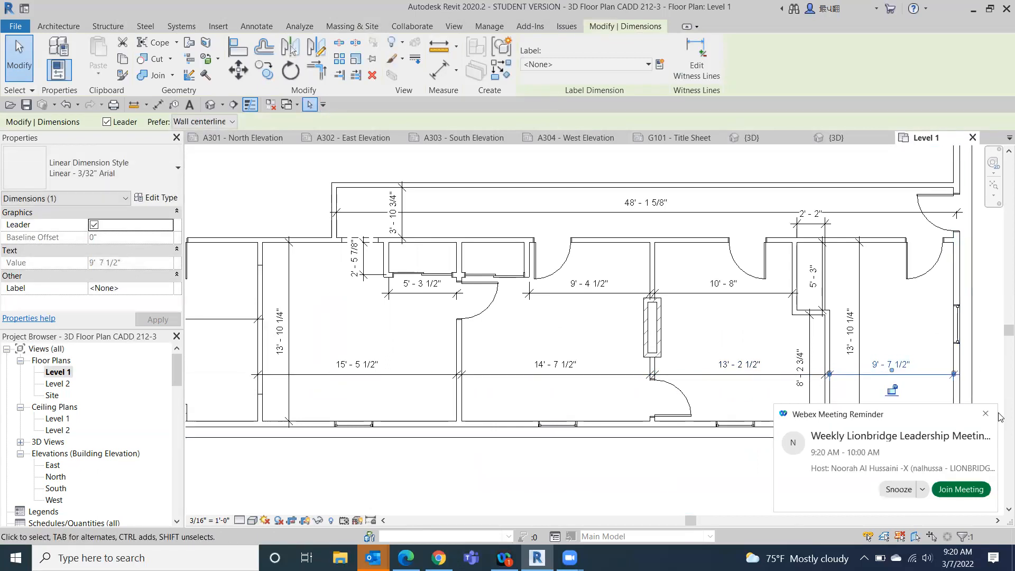
left_click(984, 415)
left_click(884, 328)
- Review the dimensions across the Level 1 plan and open the A201 - Floor Plan sheet to check them
middle_click_drag(787, 331, 796, 435)
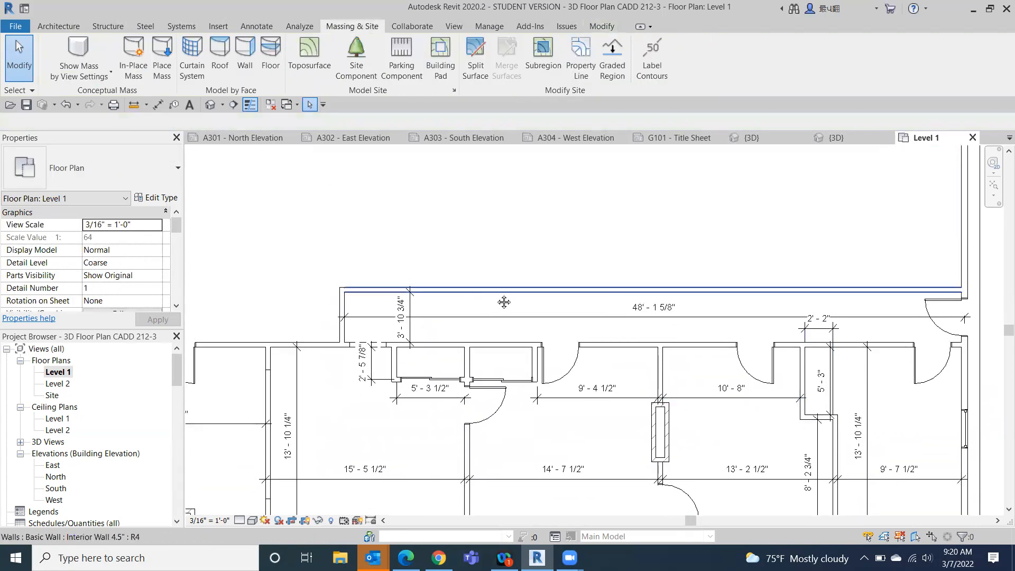
scroll(546, 290, "down", 2)
scroll(334, 286, "up", 2)
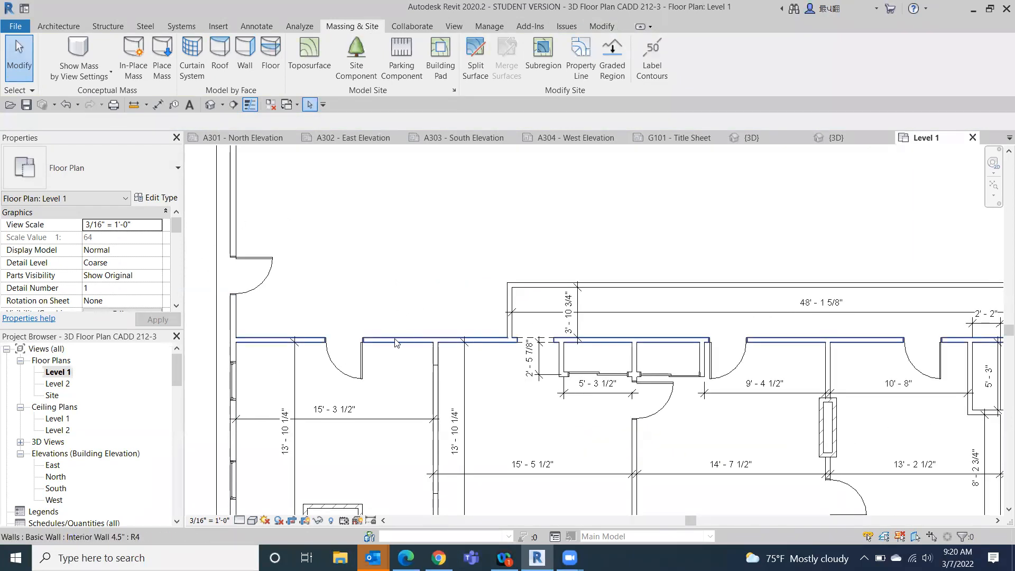
middle_click_drag(619, 175, 629, 173)
scroll(628, 173, "down", 1)
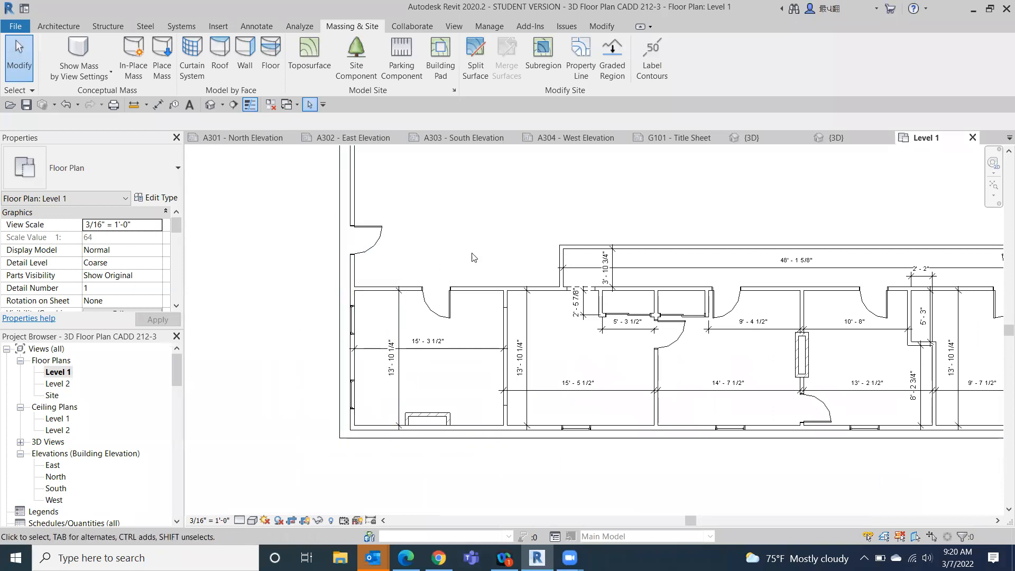
left_click_drag(181, 369, 176, 389)
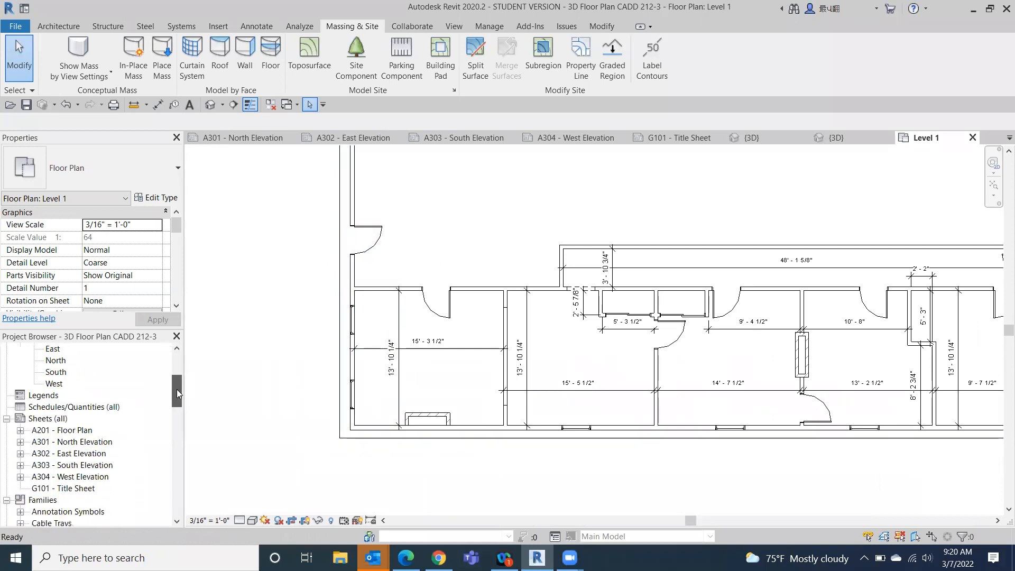
double_click(73, 431)
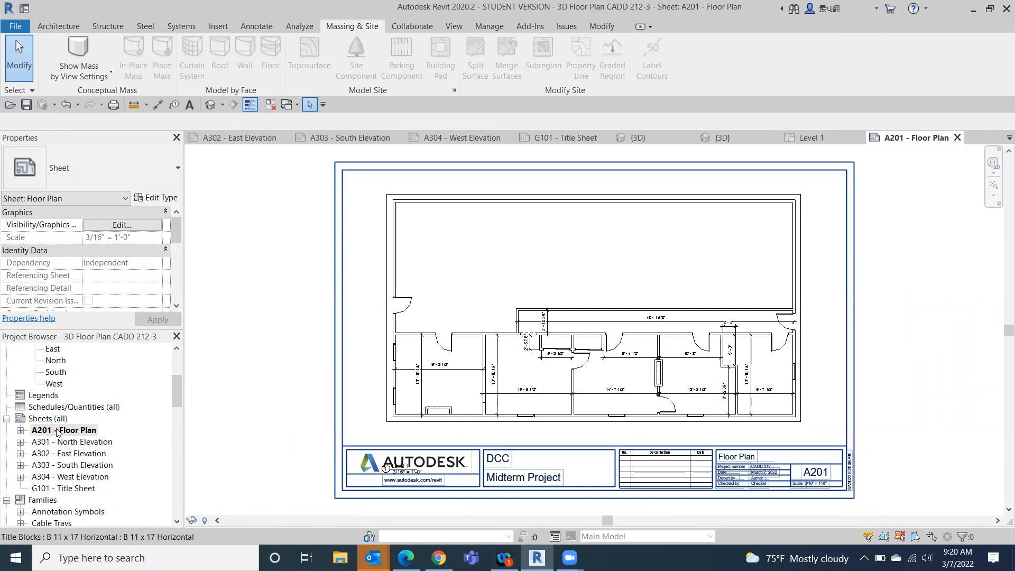
- Open the Level 1 floor plan and select every visible instance of the Interior Wall 4.5" type
scroll(85, 403, "up", 3)
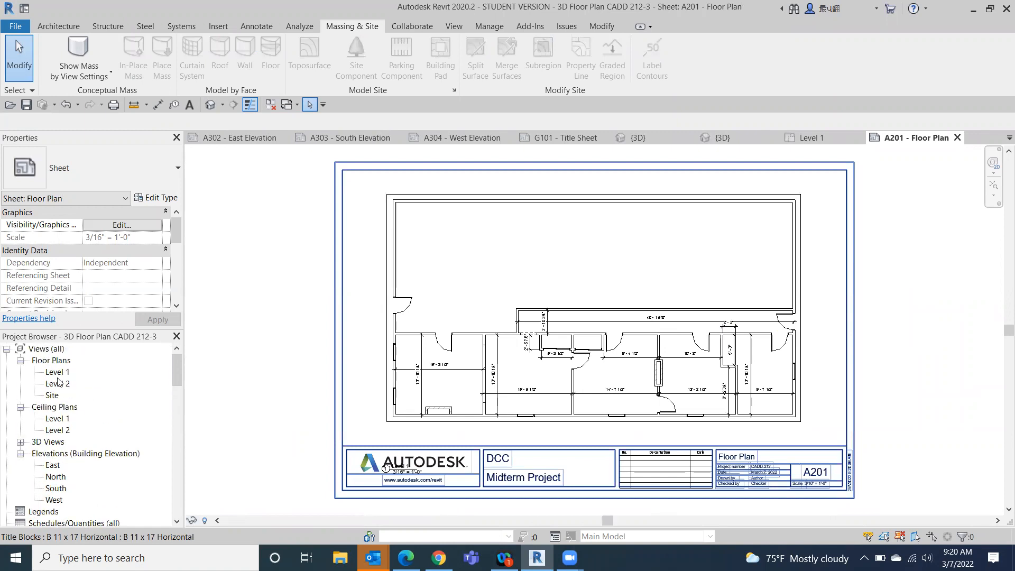
double_click(58, 372)
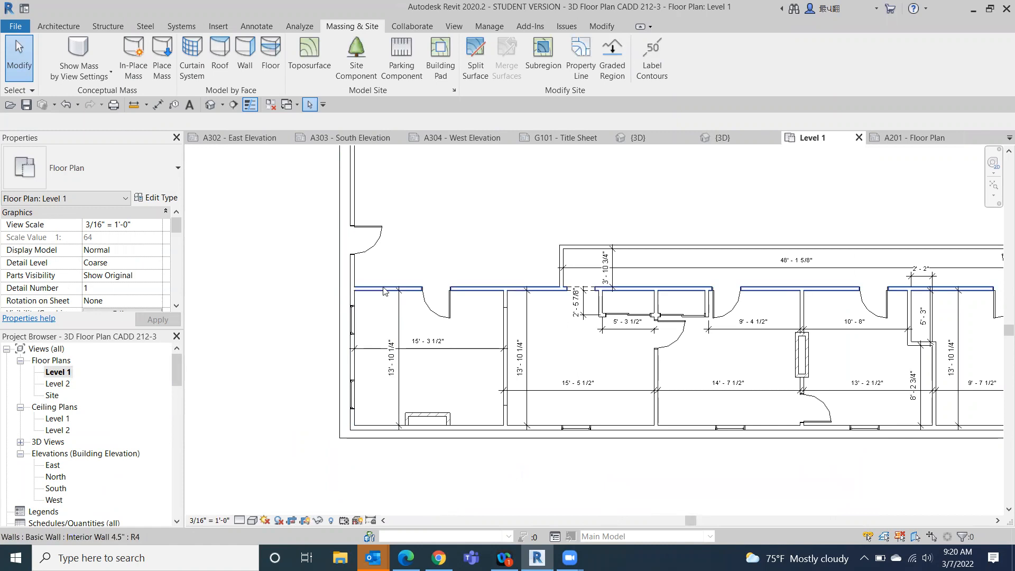
left_click(383, 289)
right_click(384, 290)
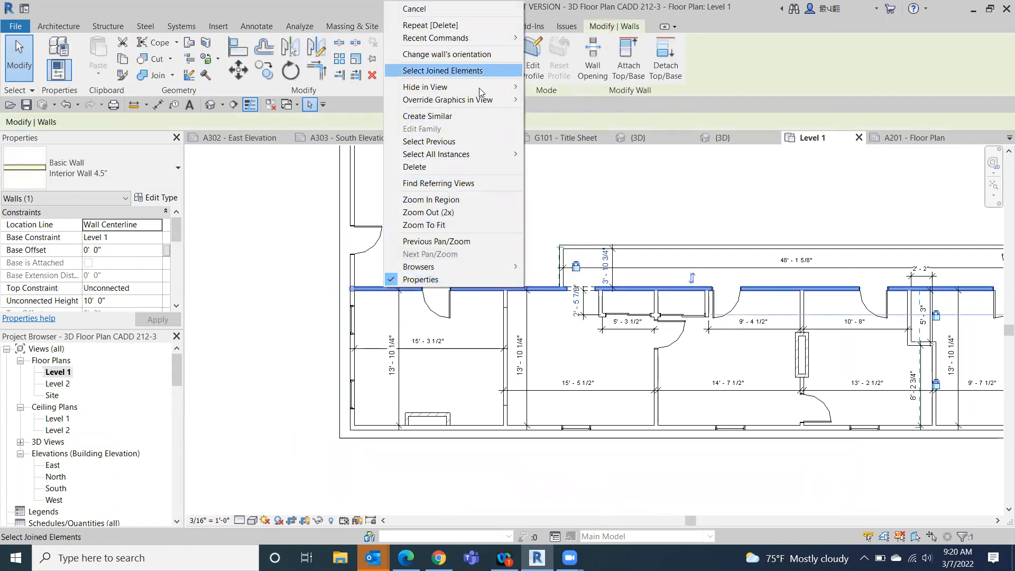
mouse_move(470, 155)
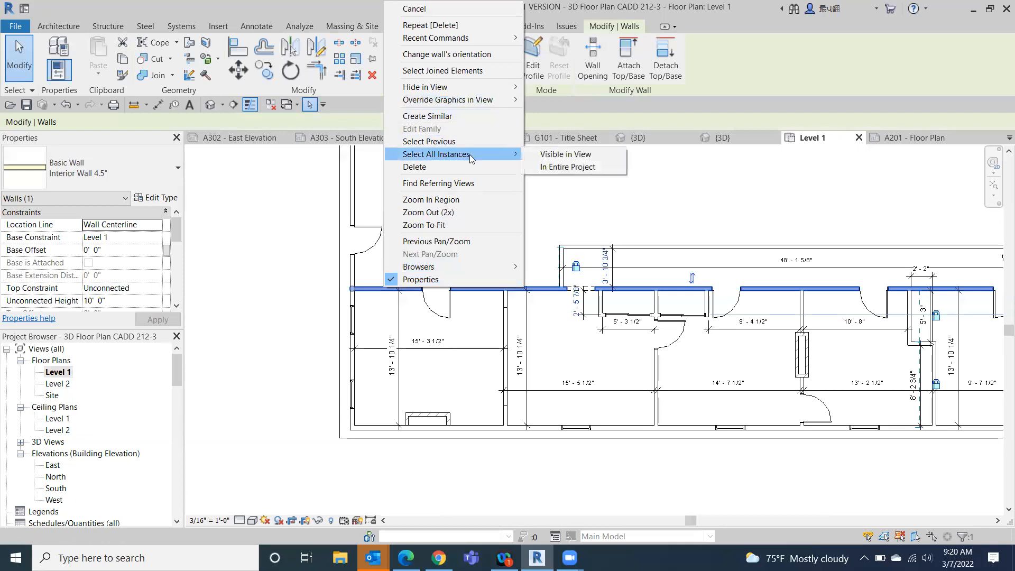
left_click(566, 154)
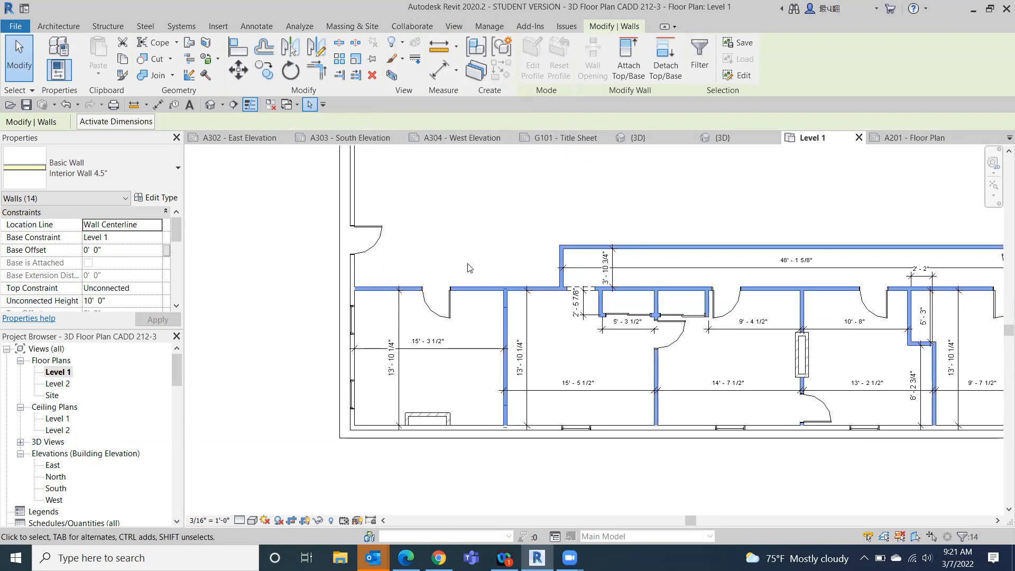
- Try overriding the wall category's graphics in this view with a Solid fill foreground cut pattern
right_click(443, 242)
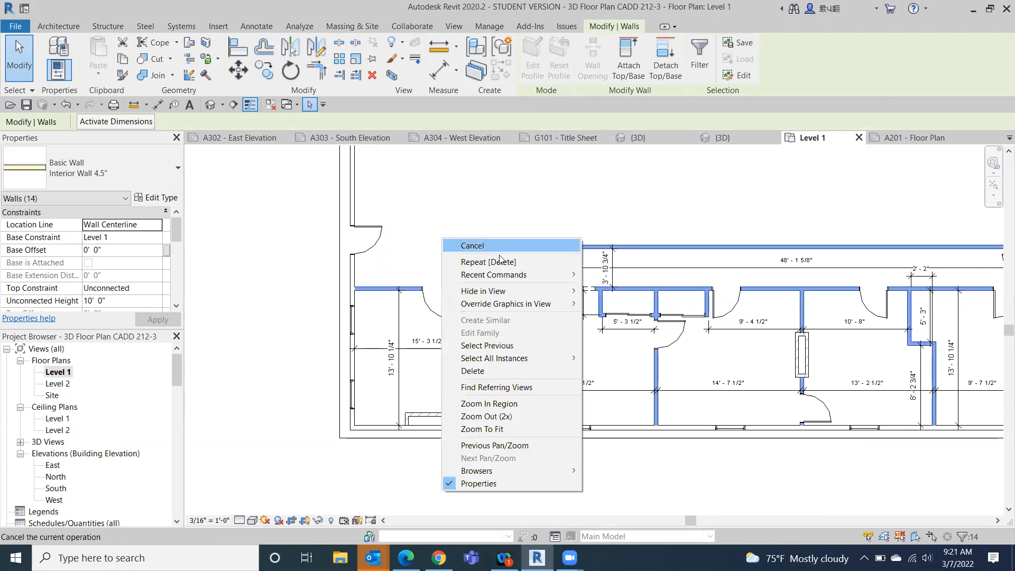
mouse_move(512, 310)
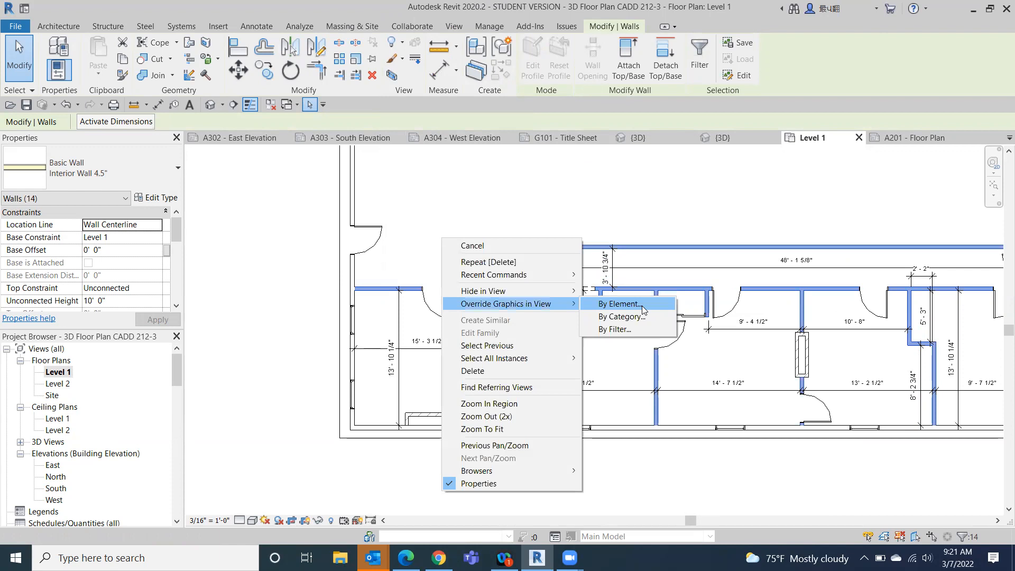
left_click(620, 317)
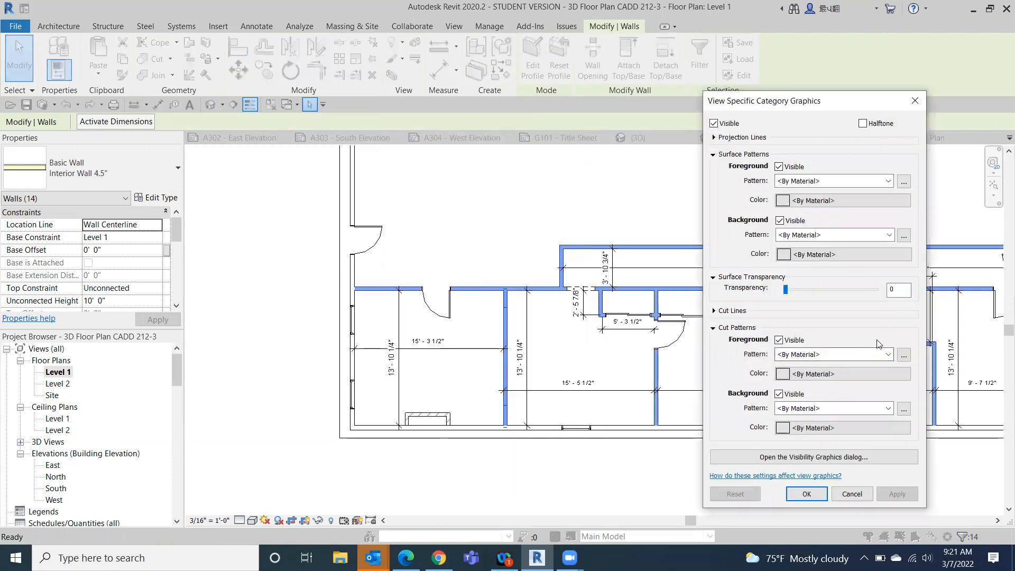
scroll(876, 352, "down", 2)
left_click(905, 355)
left_click(870, 281)
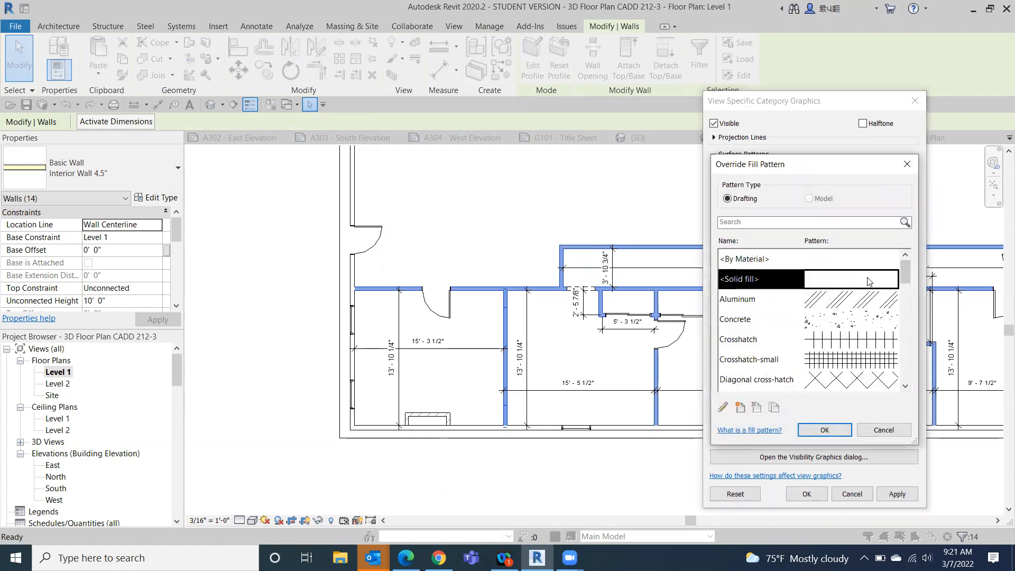
left_click(815, 431)
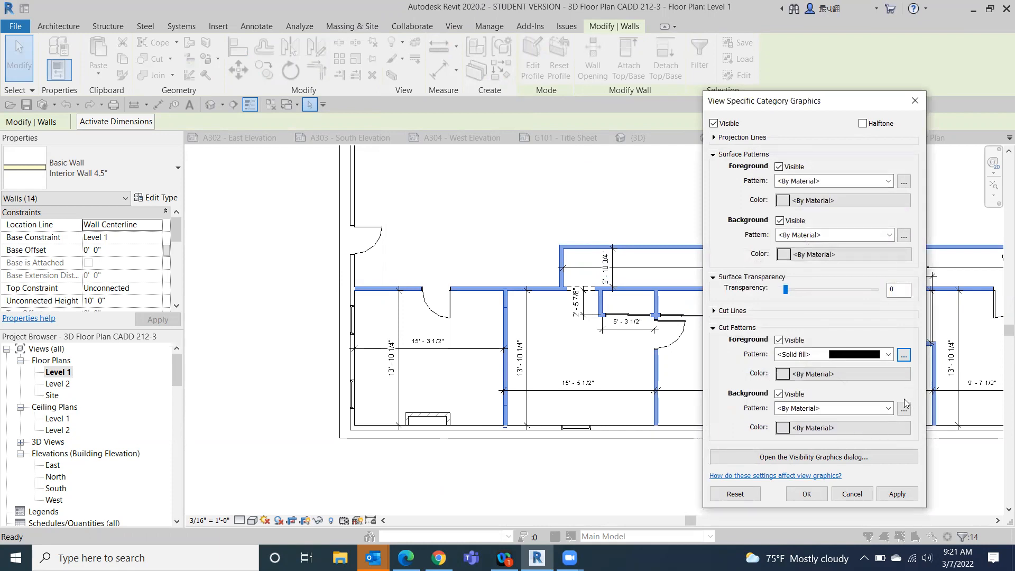
- Try a black foreground cut color for the wall category, apply it, close the override settings and undo the last change
left_click(841, 374)
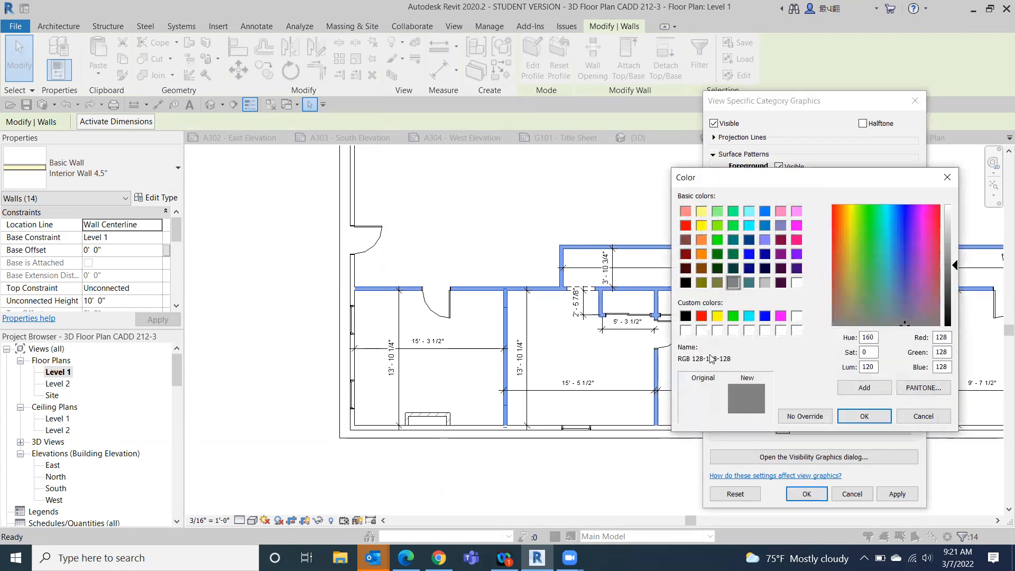
left_click(685, 315)
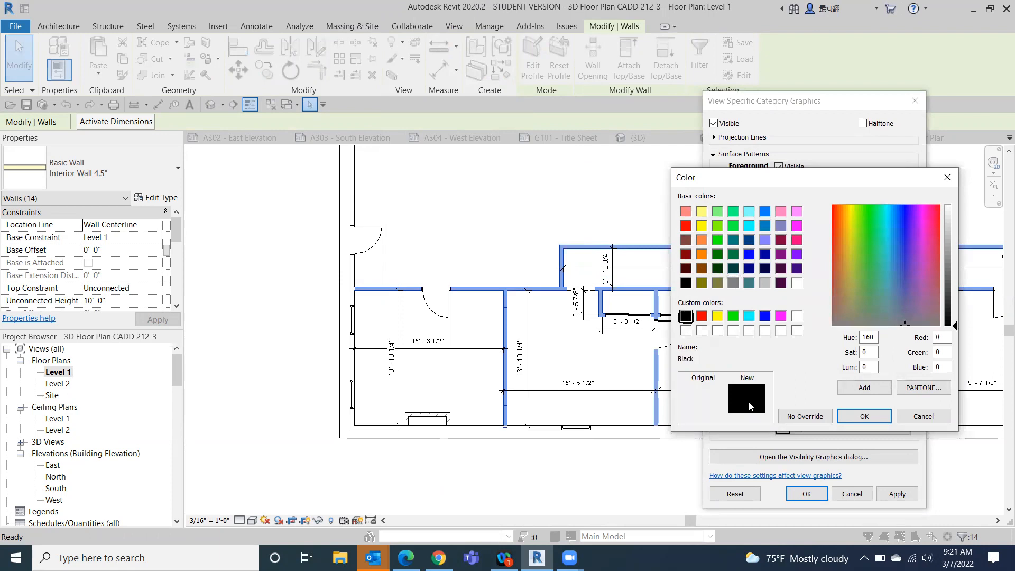
left_click(864, 416)
left_click(897, 494)
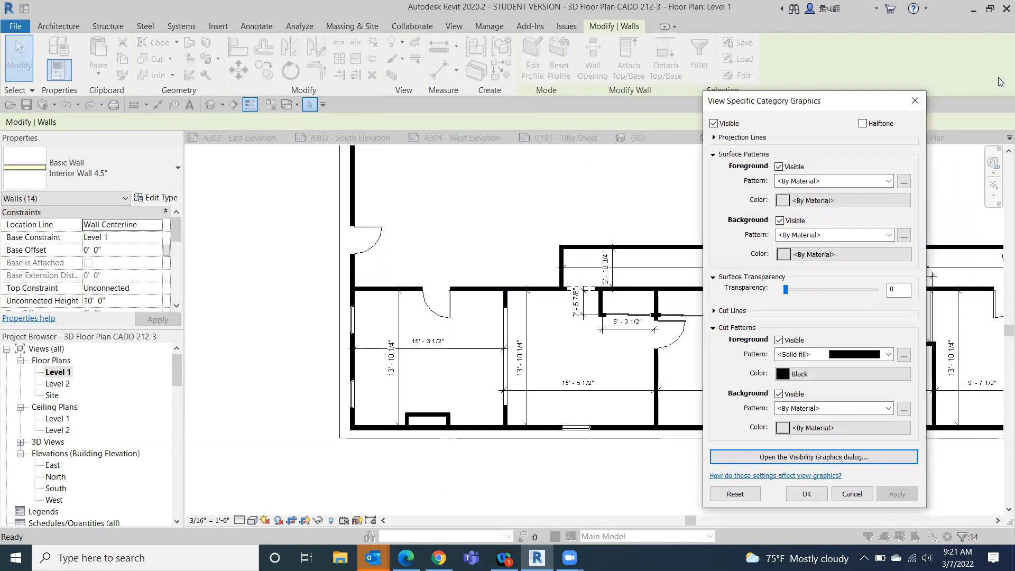
left_click(915, 102)
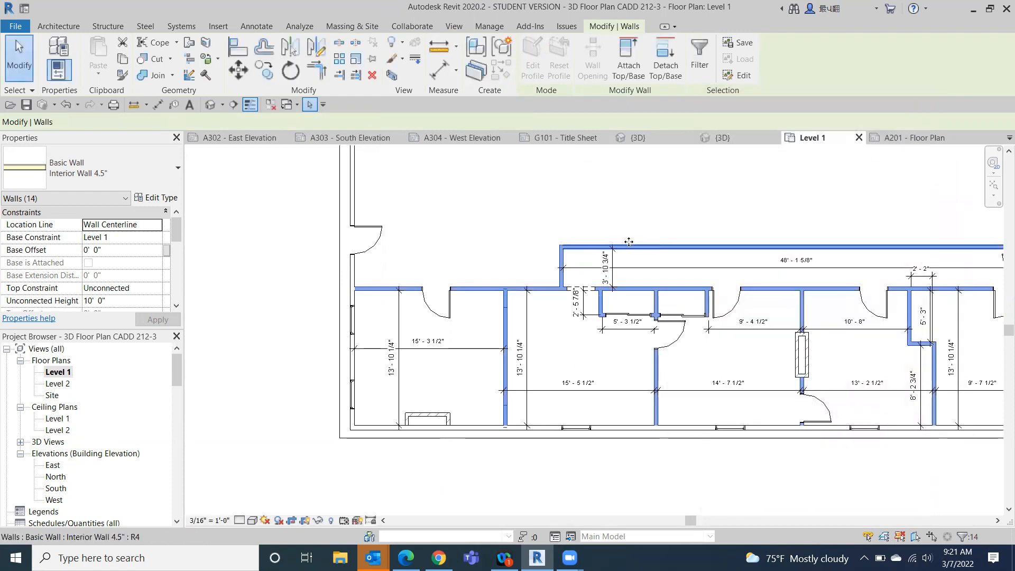
left_click(264, 283)
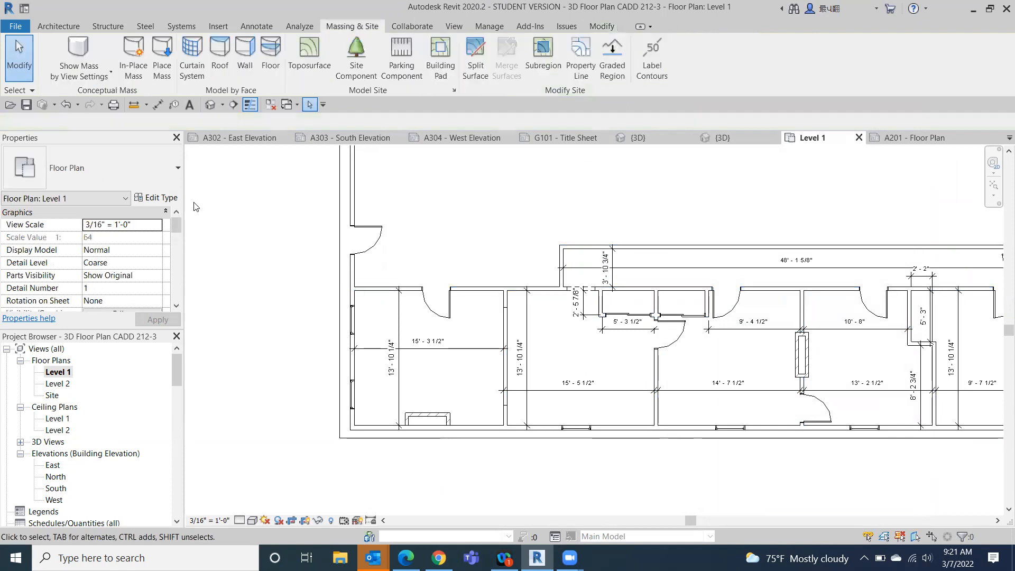
left_click(66, 105)
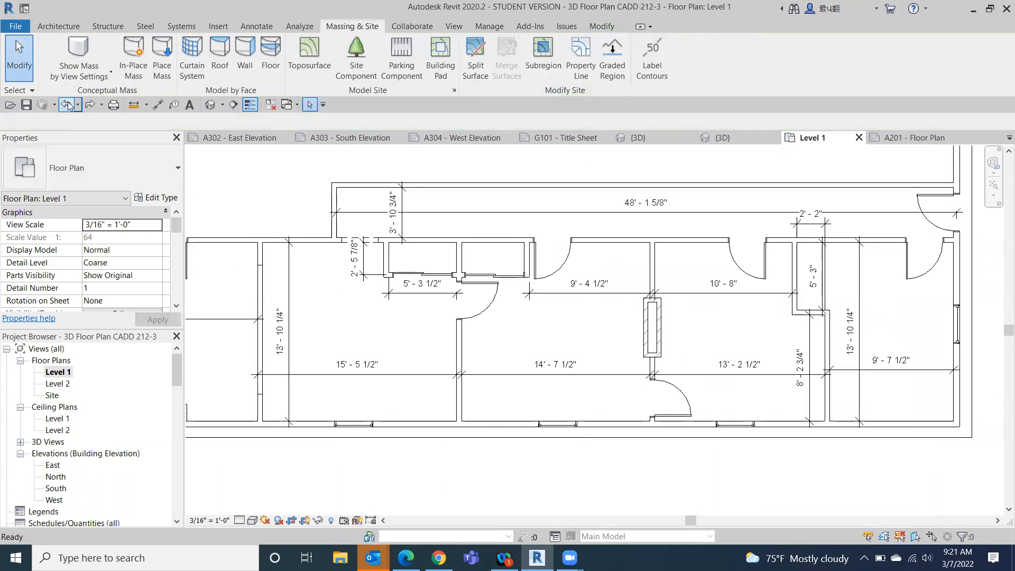
- Override the wall category's graphics in Level 1 from the corridor's long north wall, choosing Solid fill as foreground cut pattern
scroll(478, 322, "down", 4)
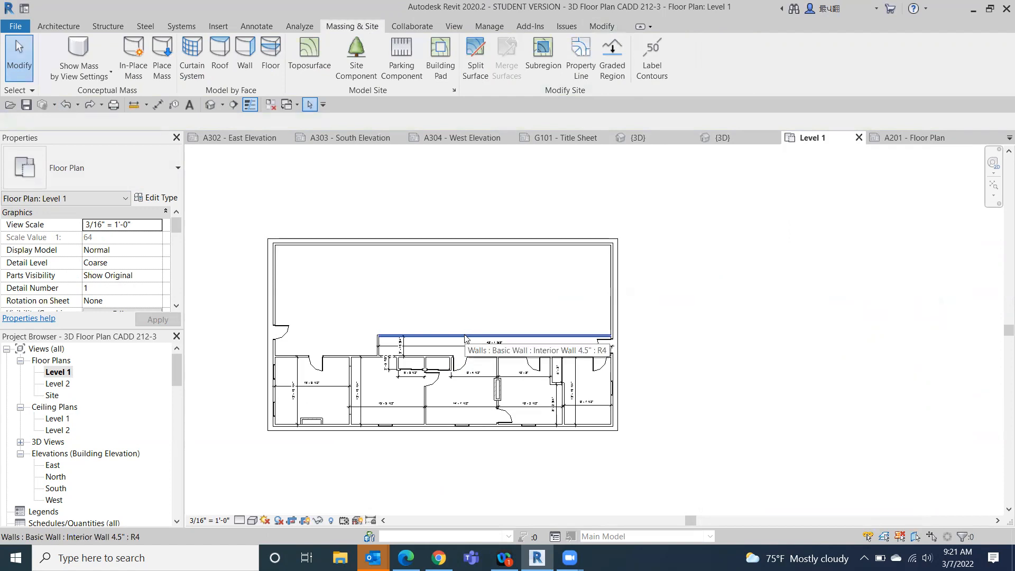
right_click(465, 338)
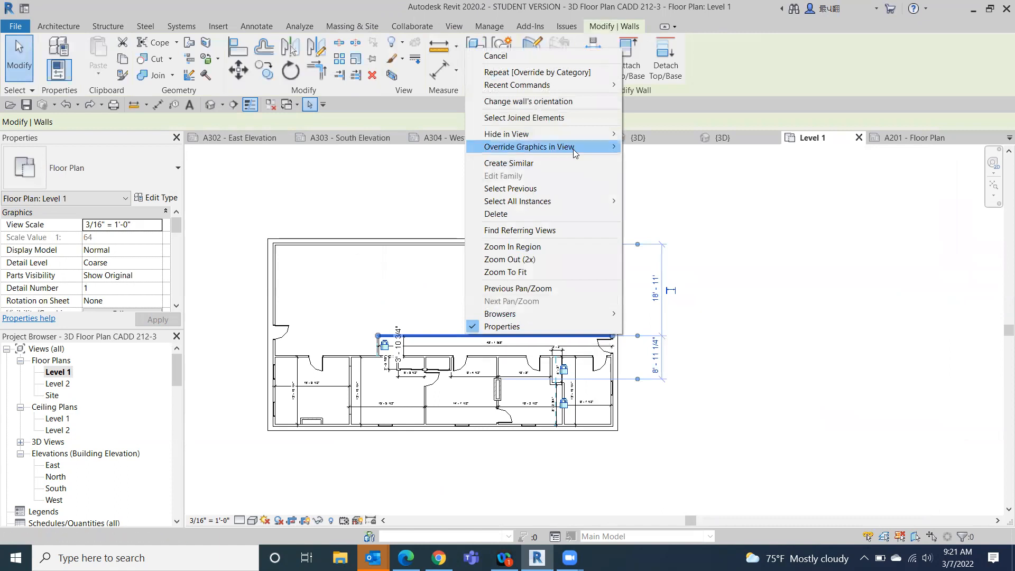
mouse_move(575, 152)
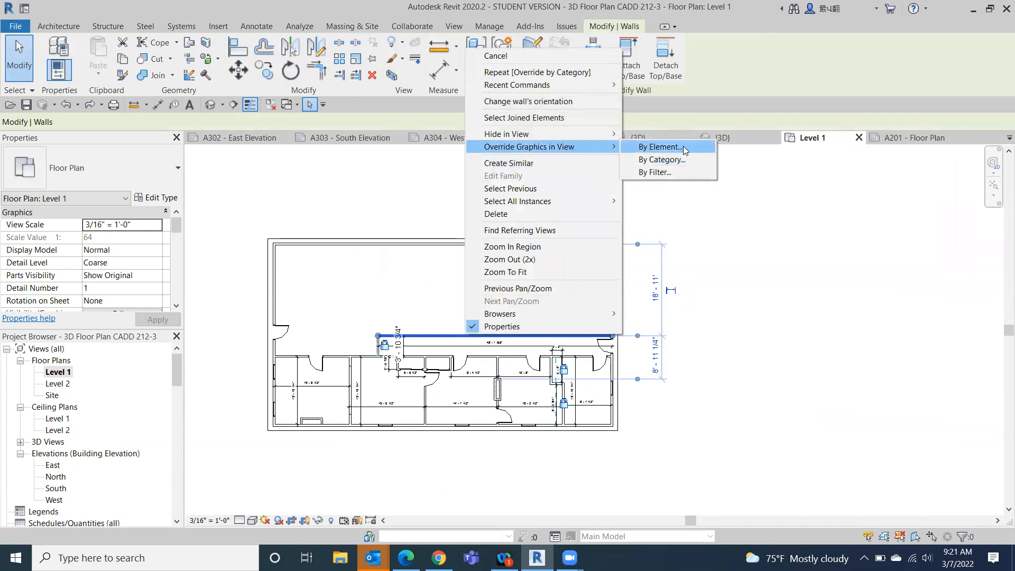
left_click(685, 160)
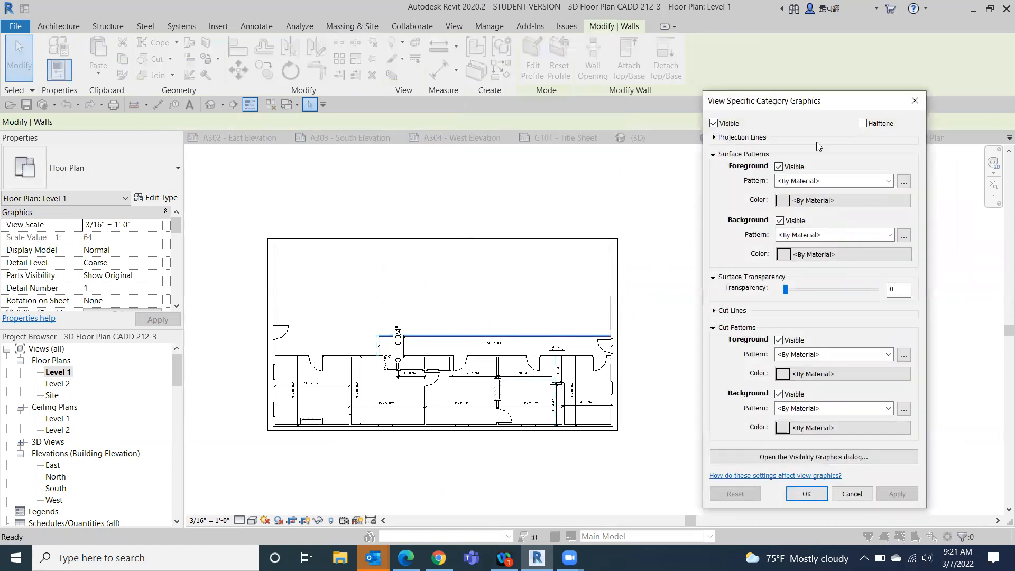
left_click(888, 354)
left_click(857, 47)
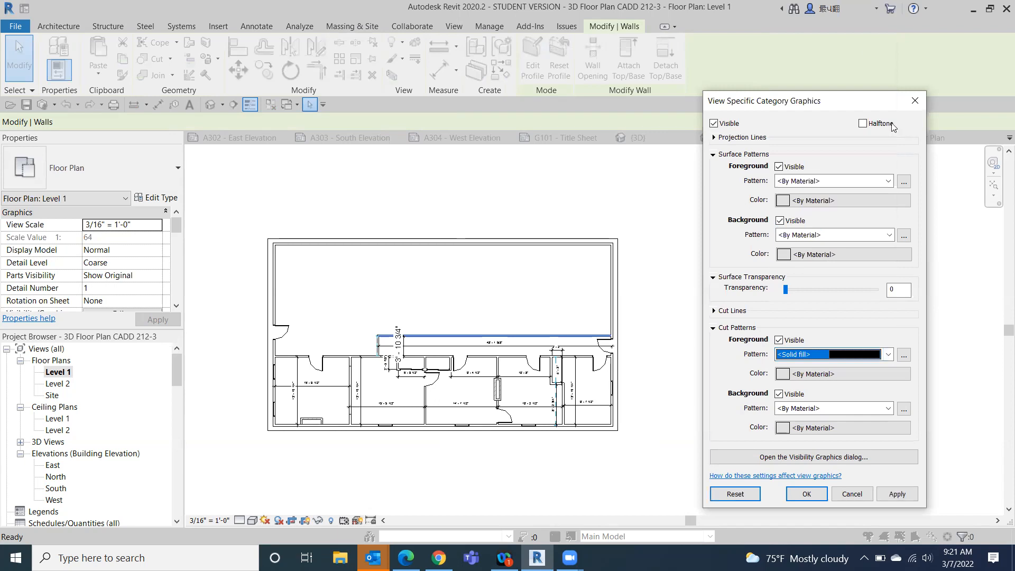
left_click(888, 408)
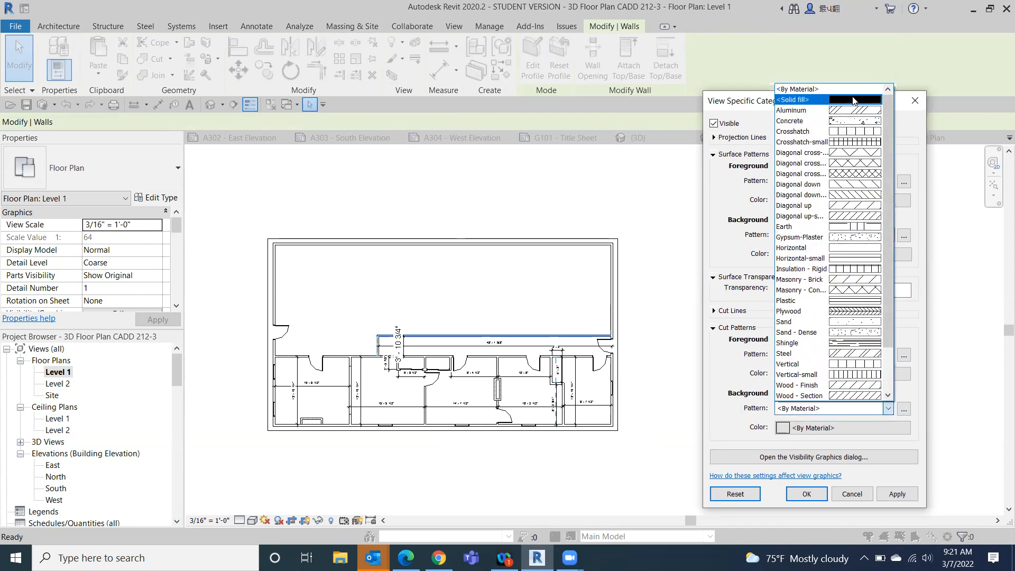
left_click(645, 235)
- Set the foreground cut pattern color to Black, accept the category override and clear the wall selection
left_click(828, 374)
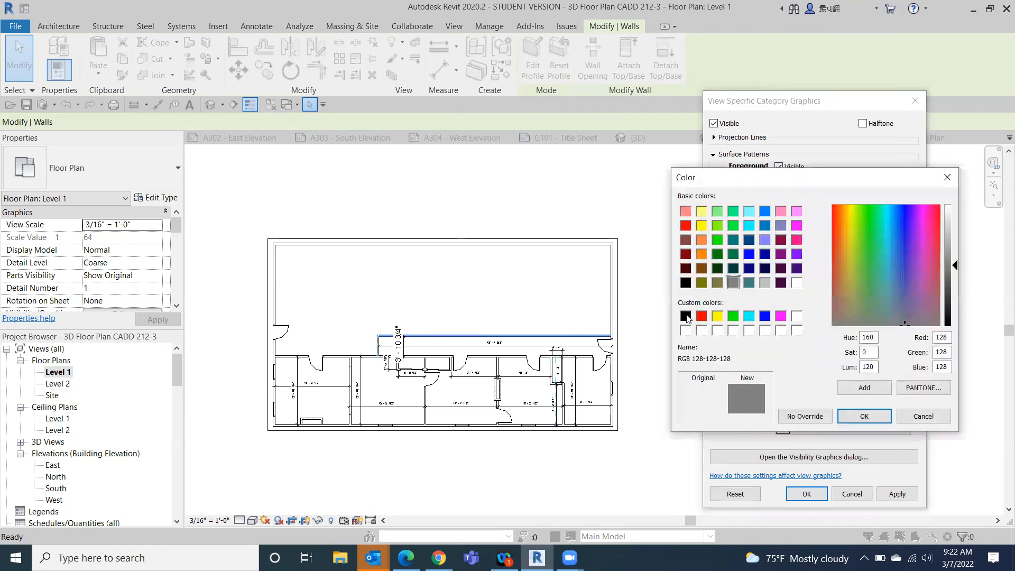
left_click(685, 316)
left_click(859, 417)
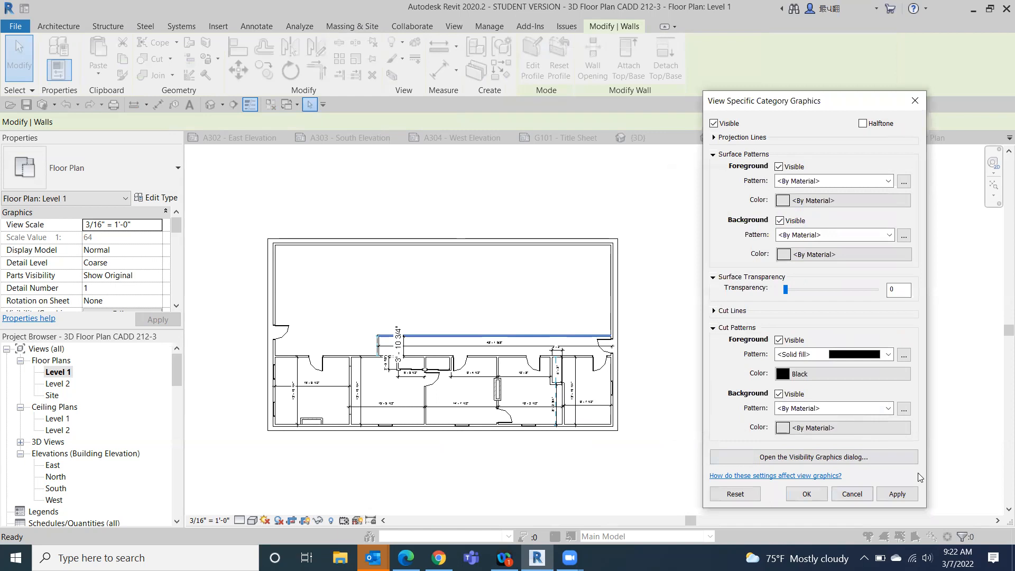
key("Return")
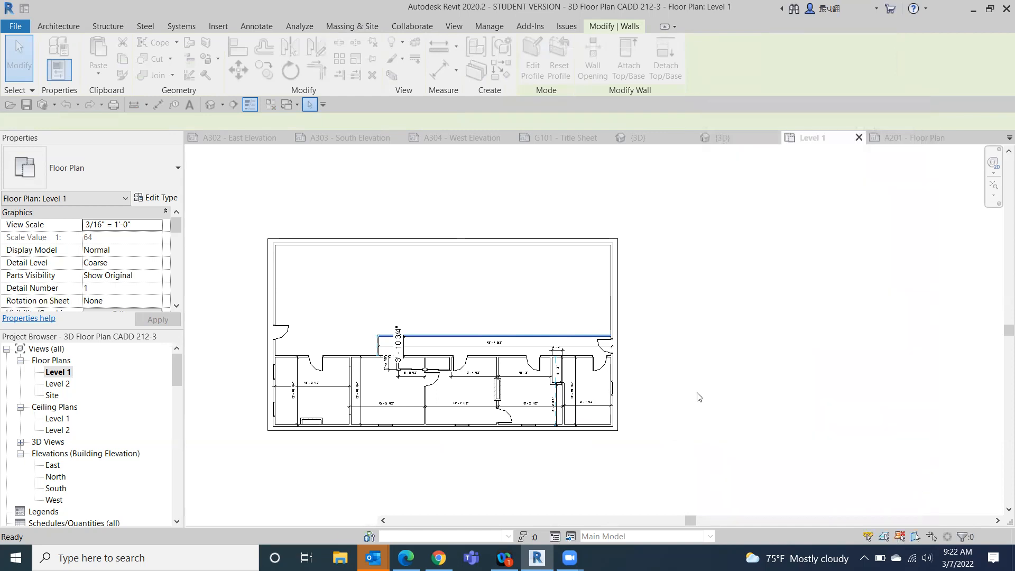
left_click(735, 378)
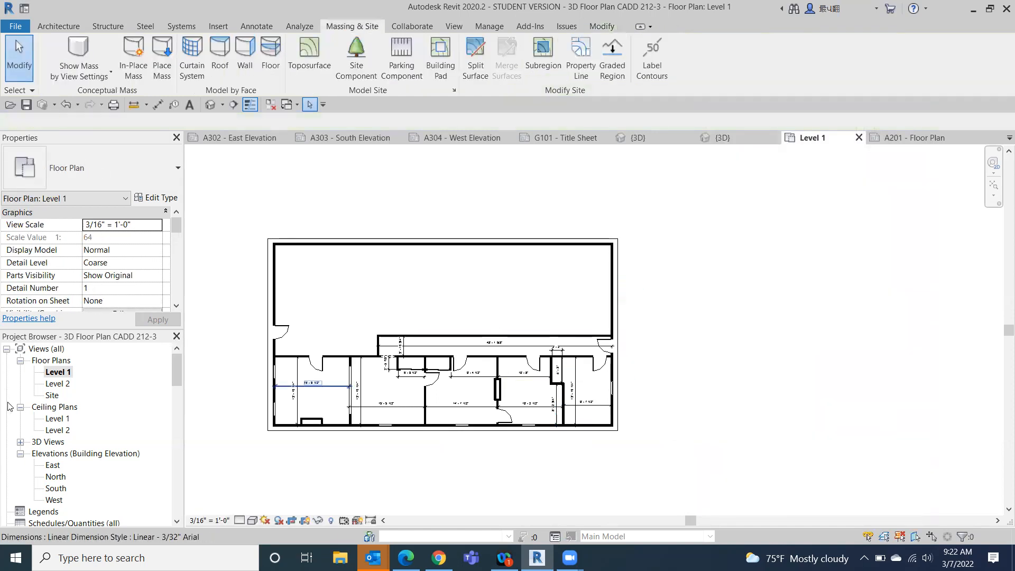
- Open the A201 - Floor Plan sheet to check the wall fill and dimension placement
scroll(60, 507, "down", 2)
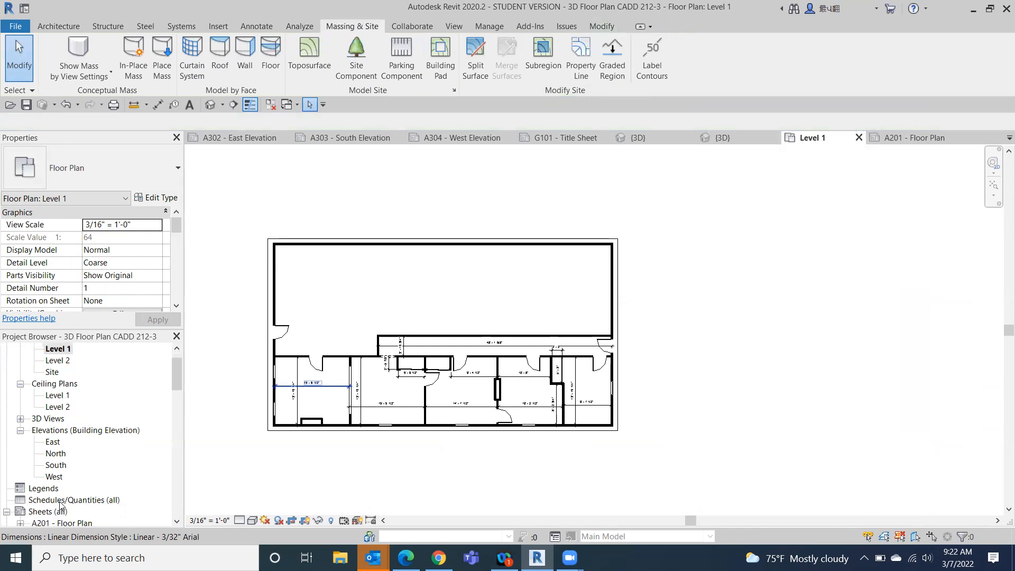
double_click(74, 488)
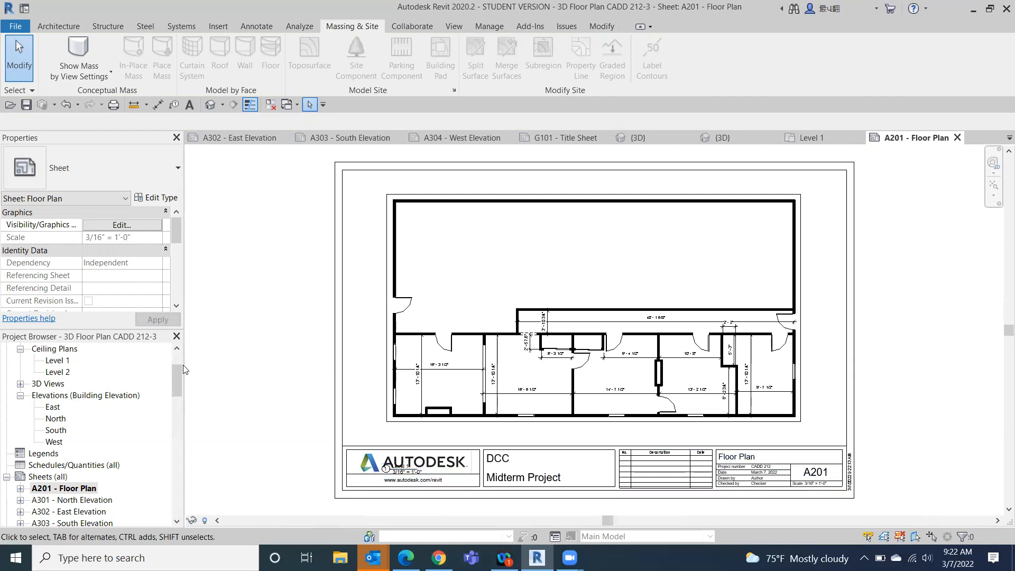
- Return to the Level 1 floor plan and move the 9' - 7 1/2" dimension in line with the 13' - 2 1/2" dimension
left_click_drag(179, 377, 176, 353)
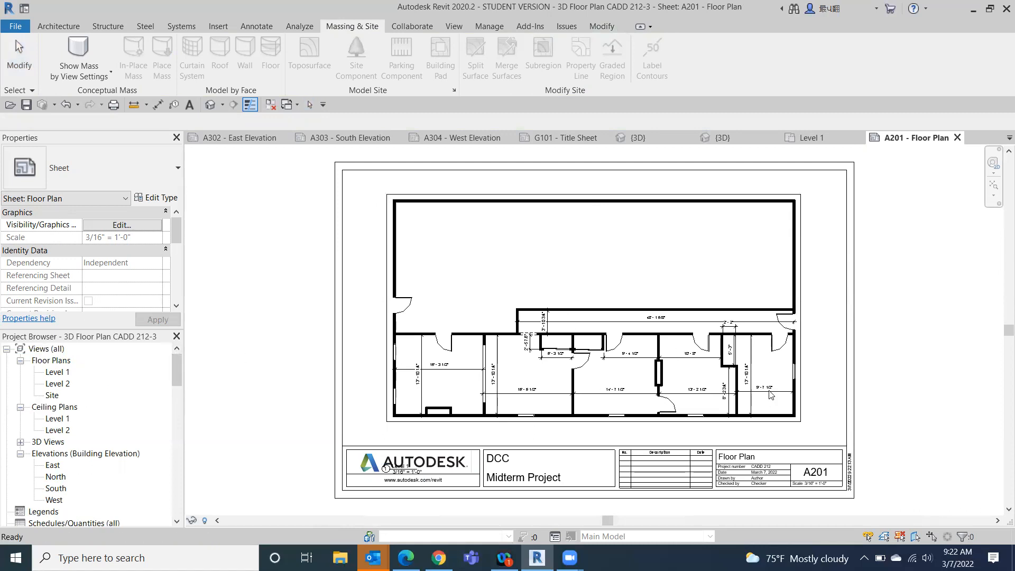
double_click(51, 377)
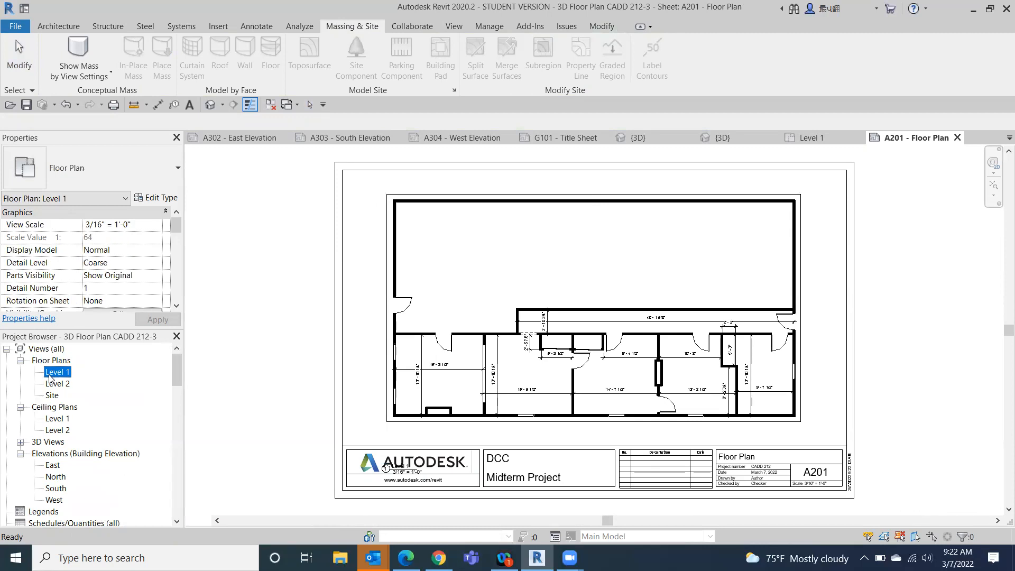
scroll(597, 353, "up", 6)
scroll(595, 349, "up", 3)
middle_click_drag(647, 385, 861, 88)
left_click_drag(695, 245, 693, 259)
scroll(897, 315, "down", 7)
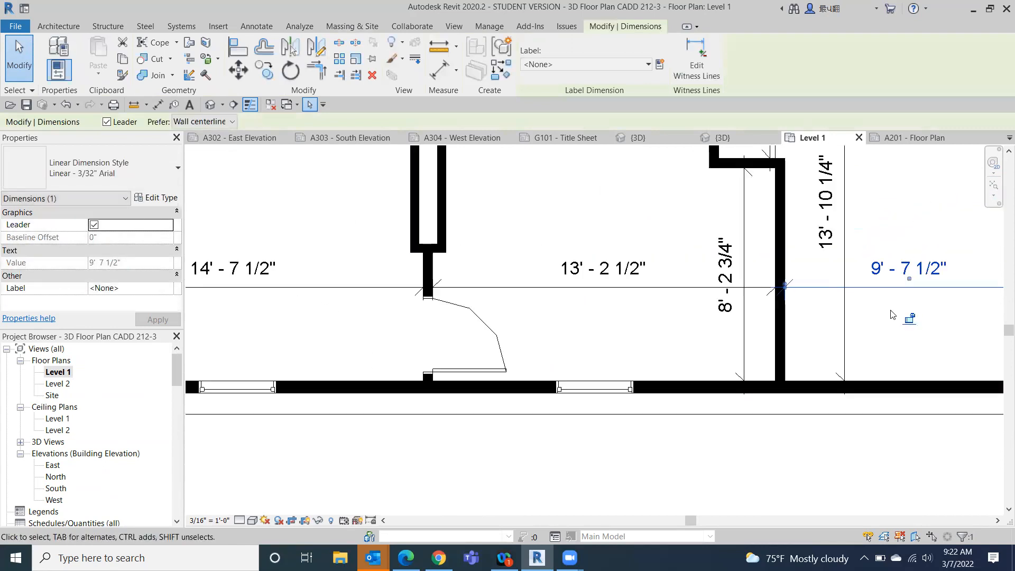
scroll(739, 256, "down", 2)
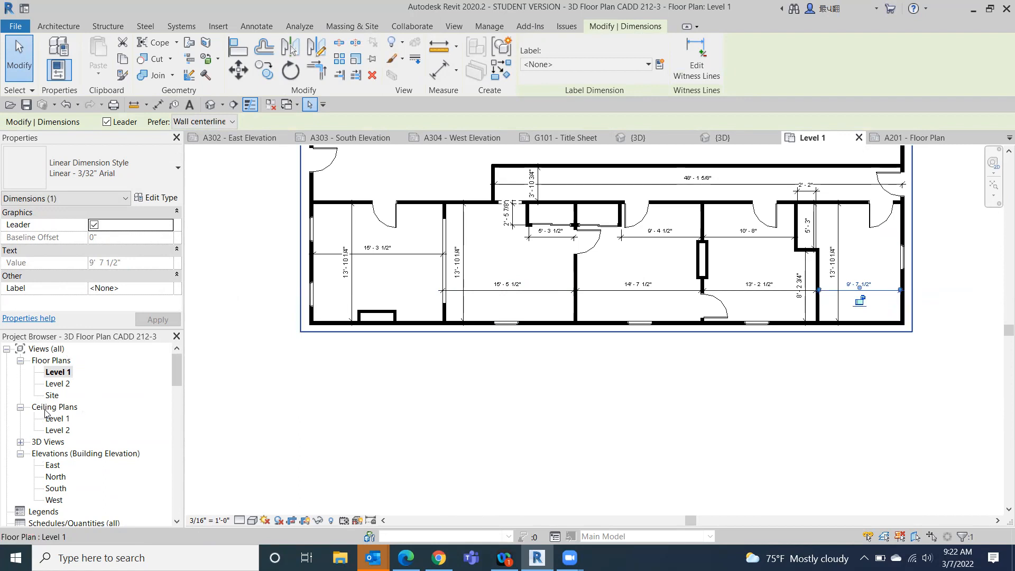
- Reopen the A201 - Floor Plan sheet and examine the aligned dimensions and the title block
left_click_drag(179, 365, 167, 386)
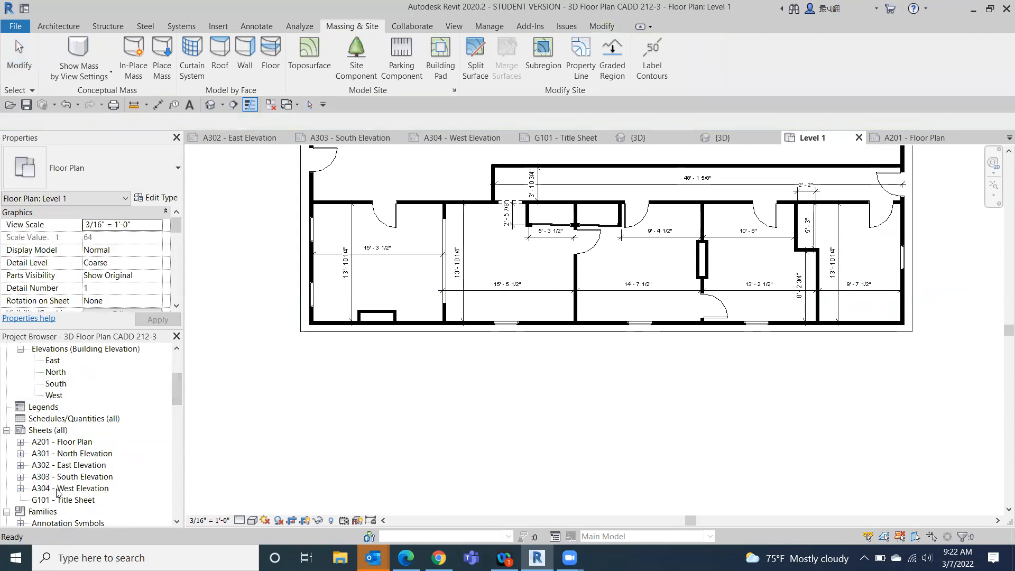
double_click(68, 442)
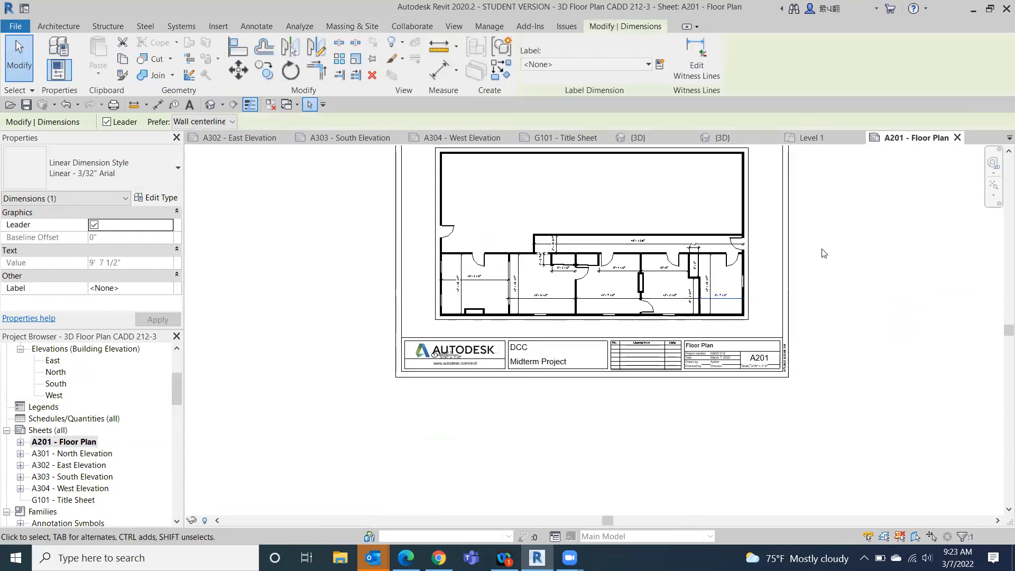
scroll(919, 332, "up", 4)
middle_click_drag(819, 404, 571, 426)
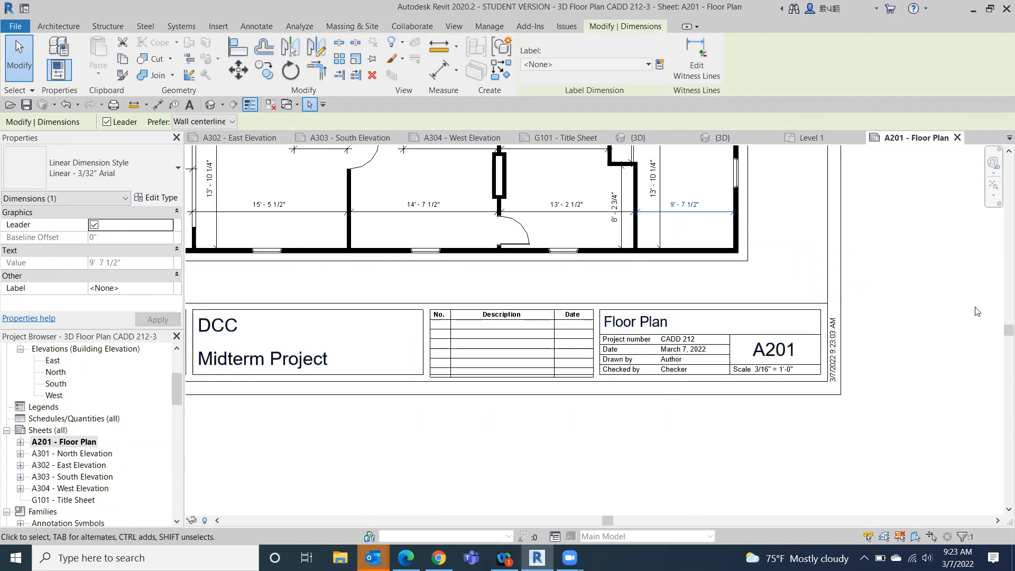
- Review the whole A201 floor plan sheet, the G101 title sheet and the 3D view of the midterm house
scroll(940, 334, "down", 4)
middle_click_drag(885, 428, 832, 423)
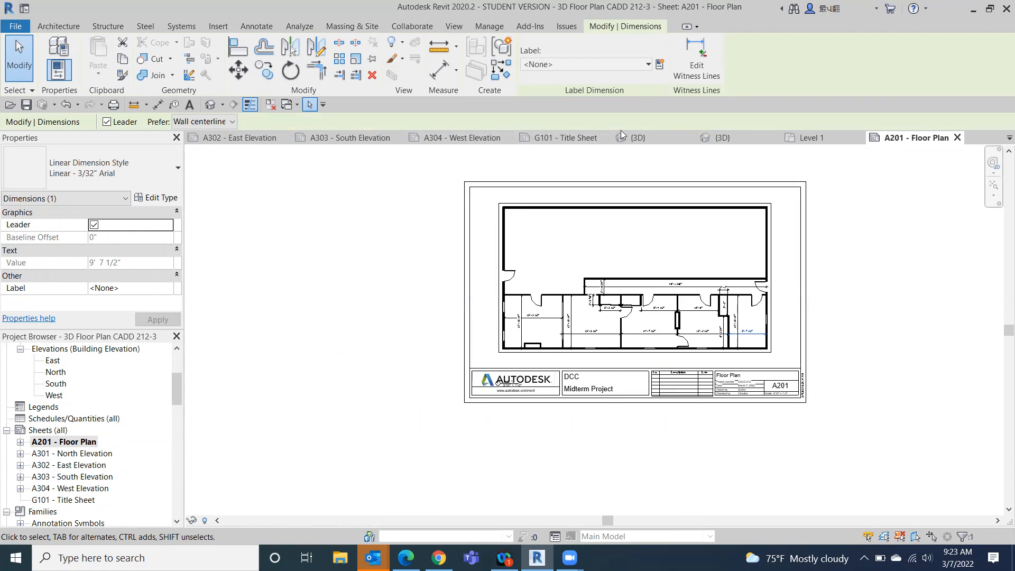
left_click(553, 137)
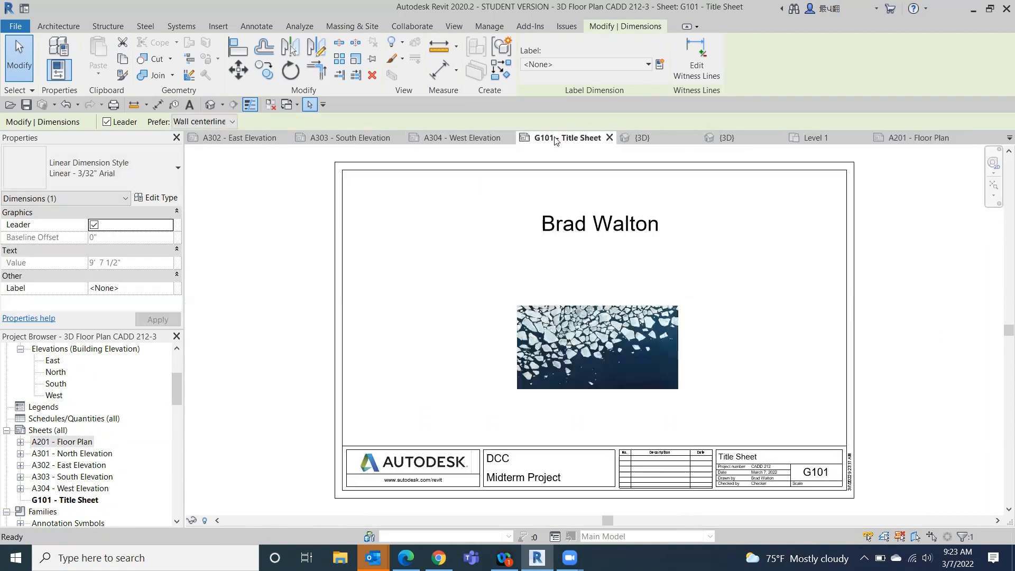
left_click(661, 137)
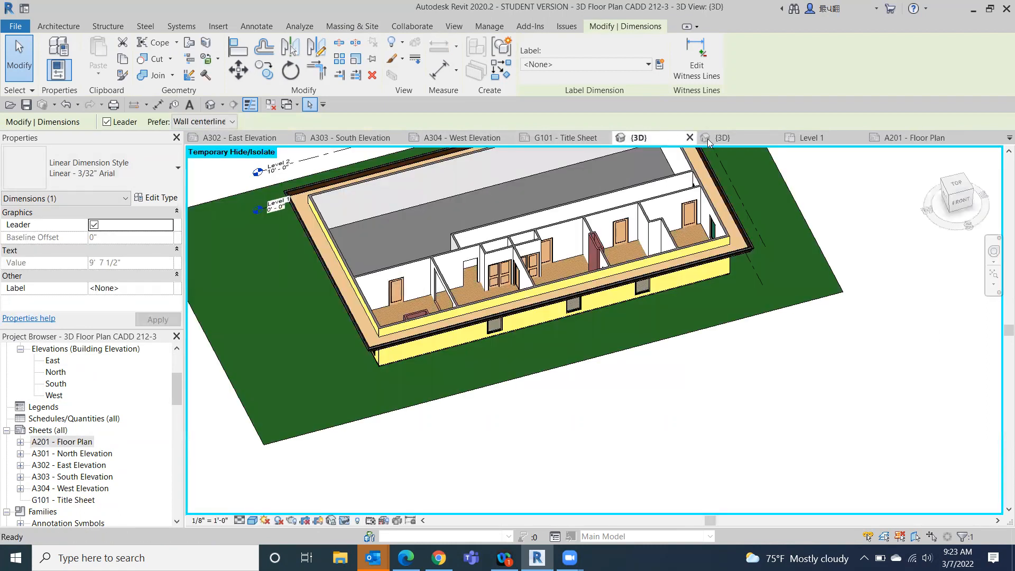
- Switch to the Camelback Creole Cottage 3D view and examine the building's exterior from the right and back sides
left_click(737, 138)
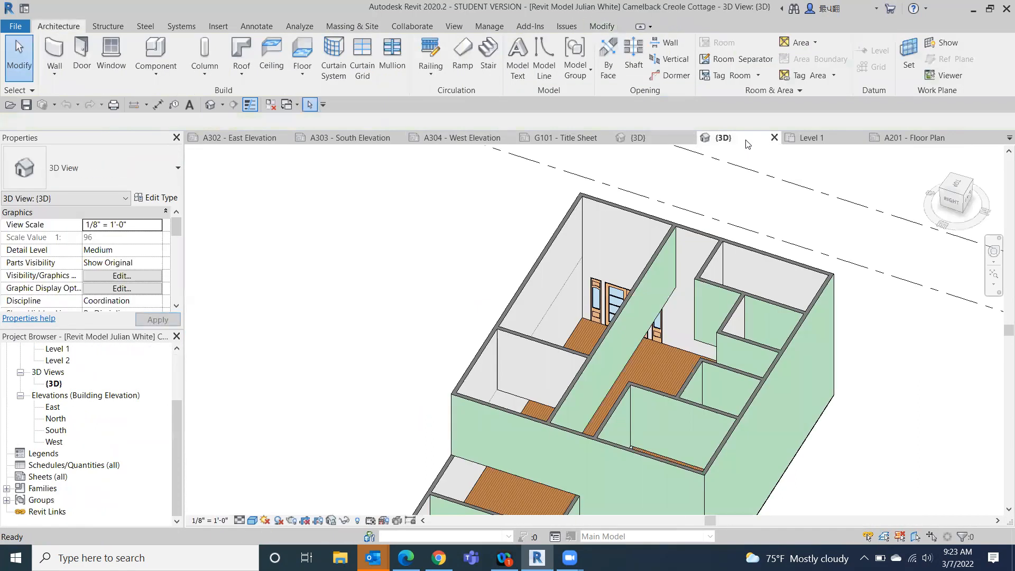
left_click(957, 201)
scroll(780, 266, "down", 1)
middle_click_drag(781, 266, 742, 137)
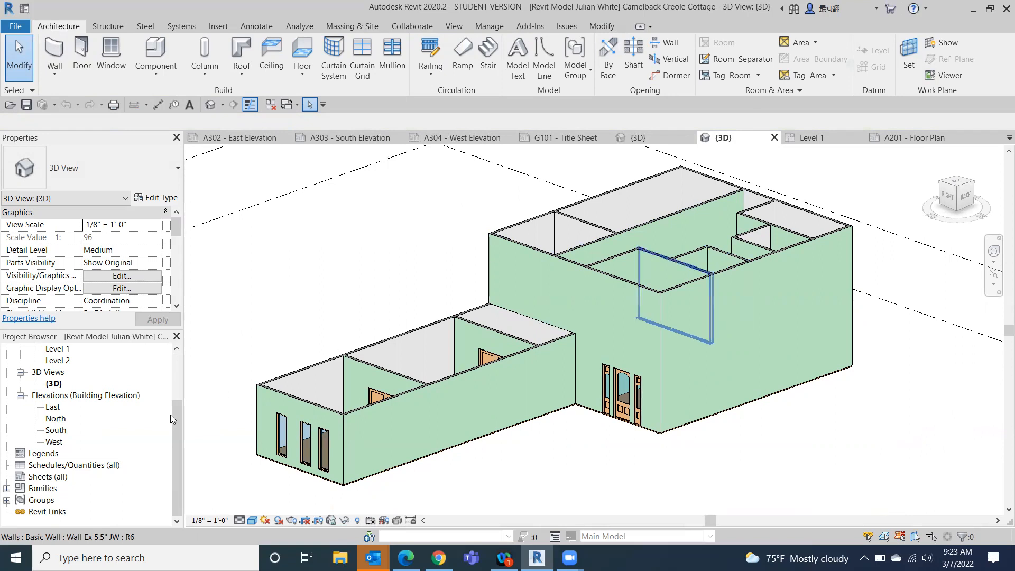
left_click_drag(176, 423, 176, 411)
- Inspect the assembly layers of the JW Slab floor at the wing's outer corner and close its type properties without changes
scroll(338, 481, "up", 5)
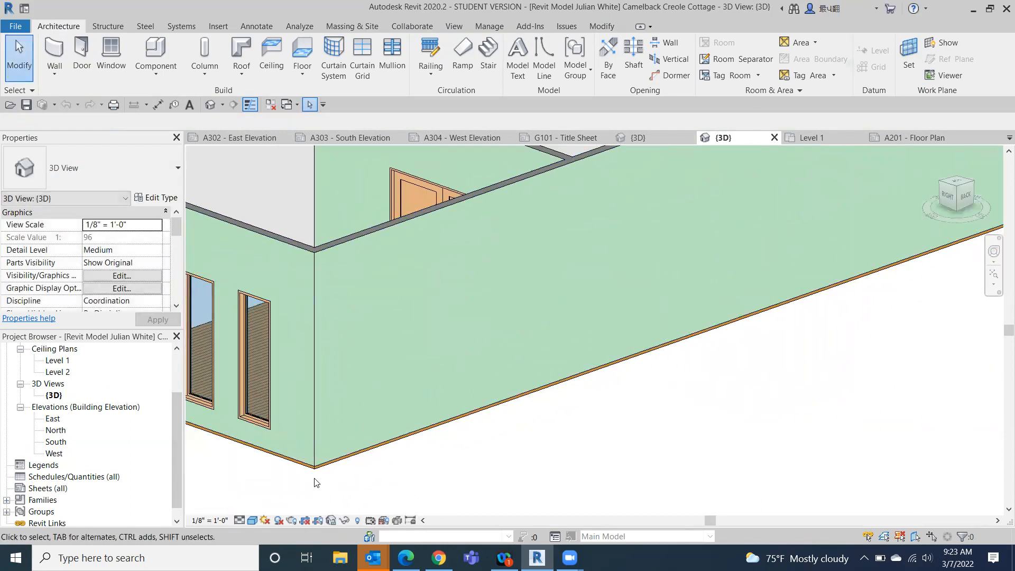
left_click(315, 469)
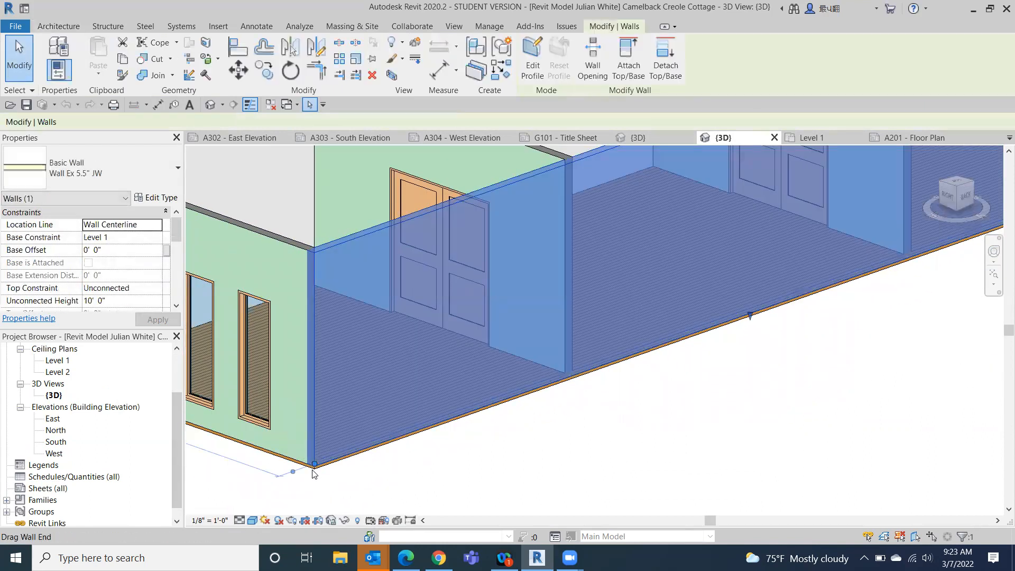
scroll(402, 404, "down", 4)
left_click_drag(956, 199, 969, 252)
left_click(781, 206)
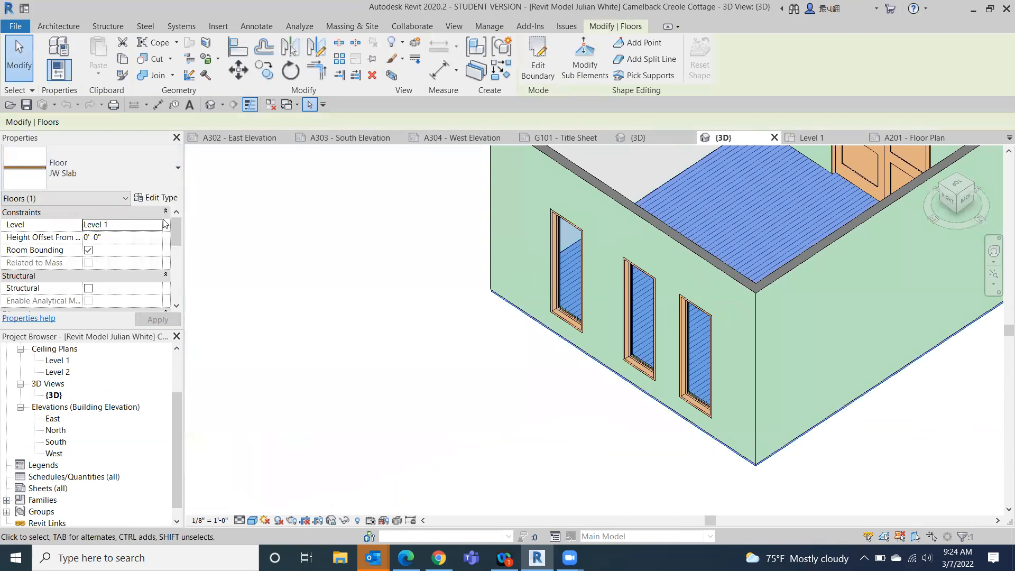
left_click(164, 200)
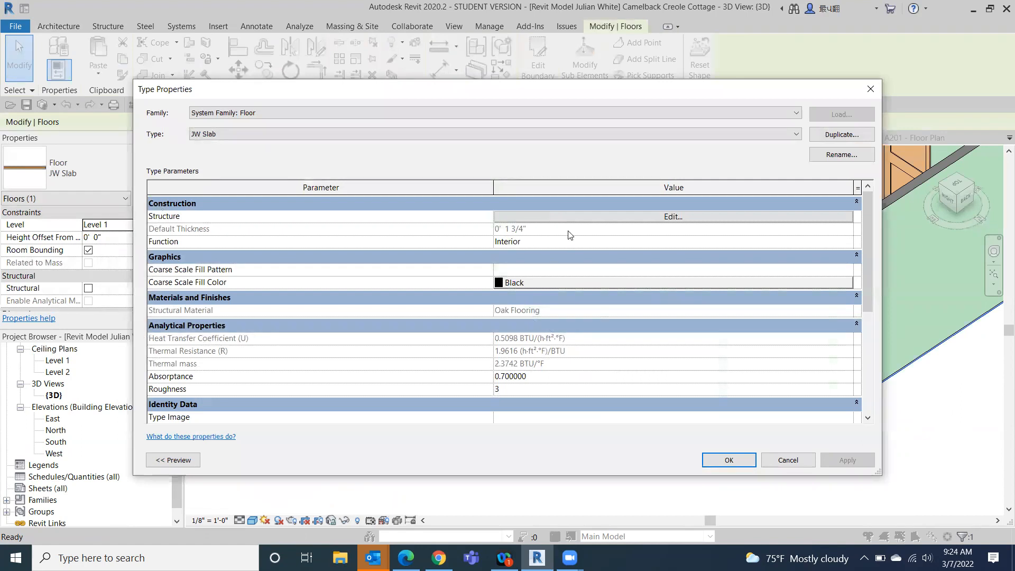
left_click(622, 218)
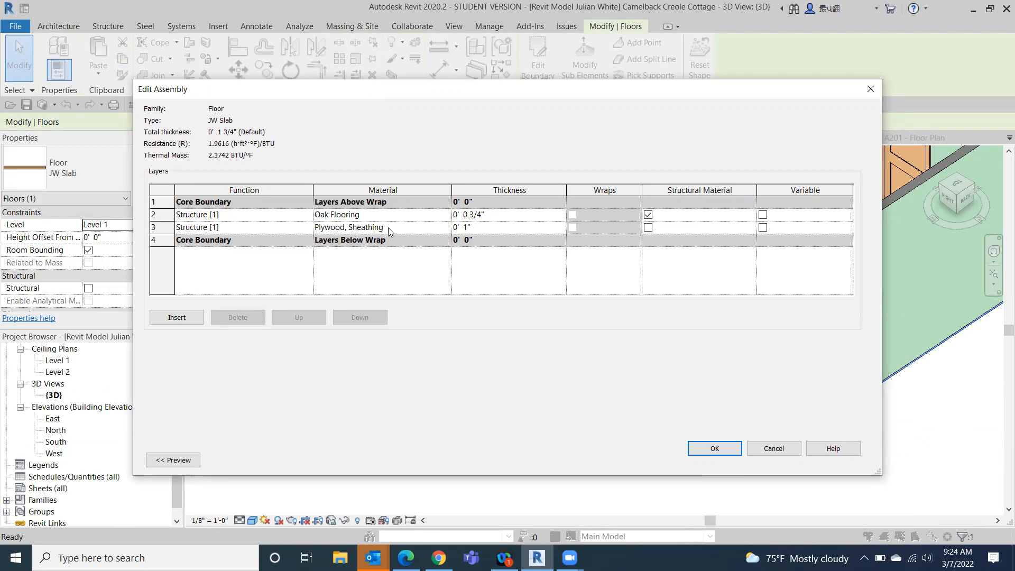
left_click(765, 449)
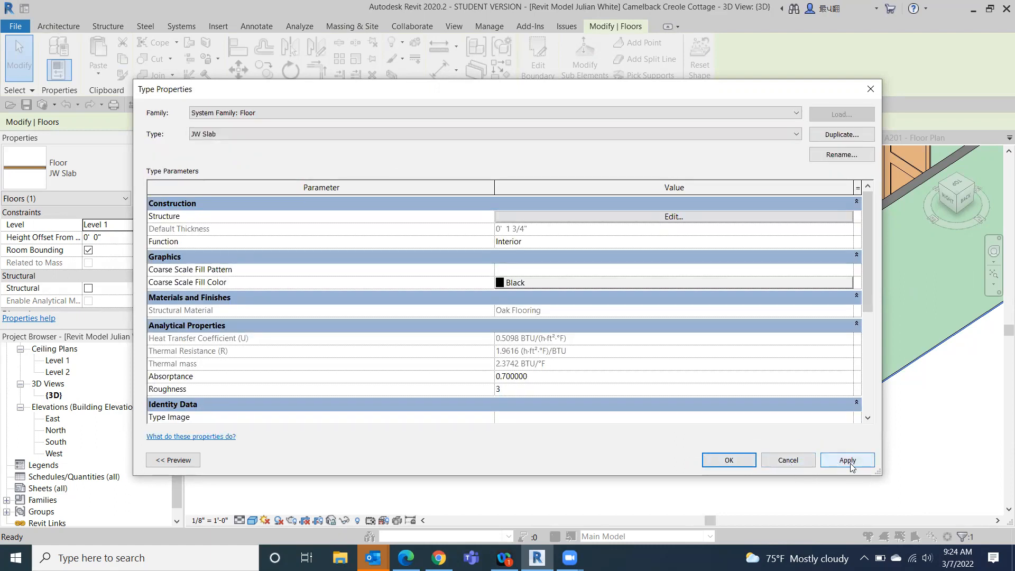
left_click(583, 217)
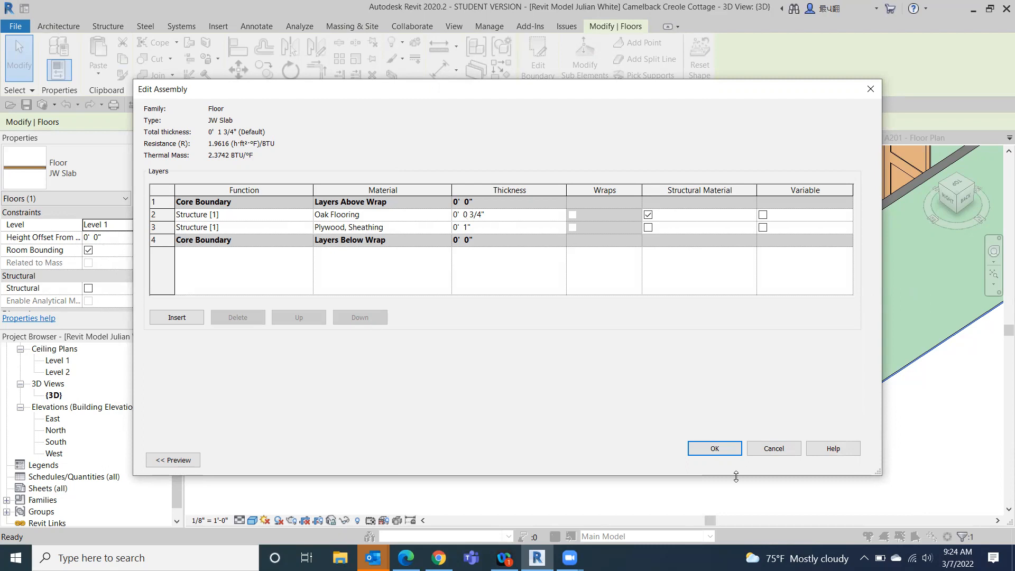
left_click(784, 449)
left_click(788, 460)
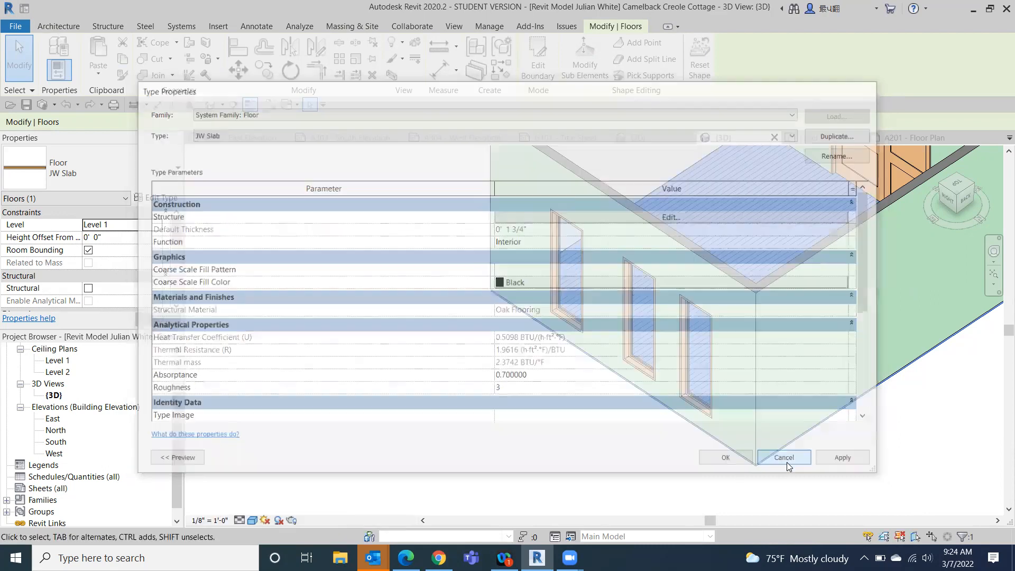
left_click(428, 385)
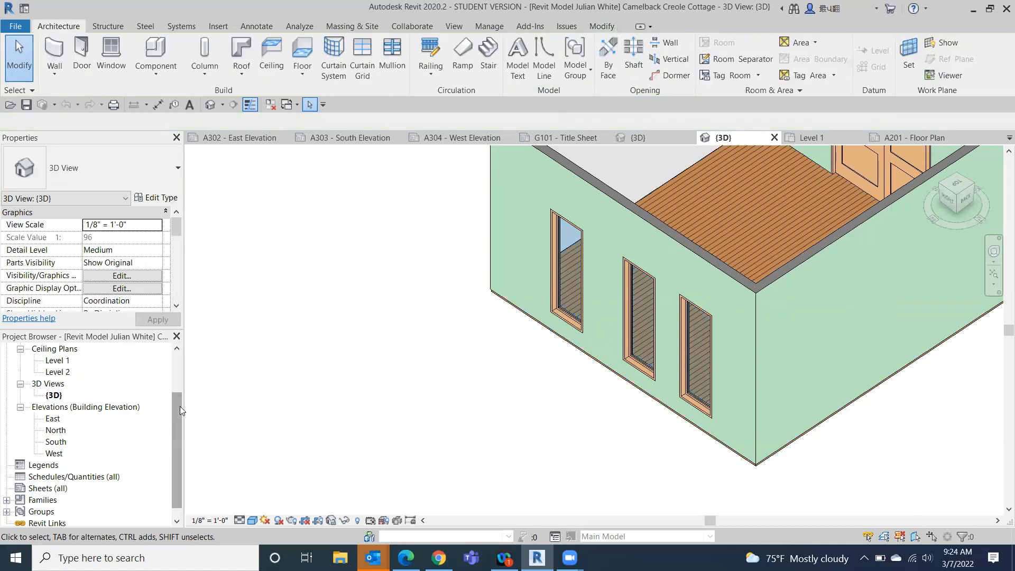
- Open the cottage's Level 1 floor plan and flip the facing of the uppermost 24" x 72" window in the east end wall
left_click_drag(180, 411, 181, 374)
left_click(47, 348)
double_click(56, 372)
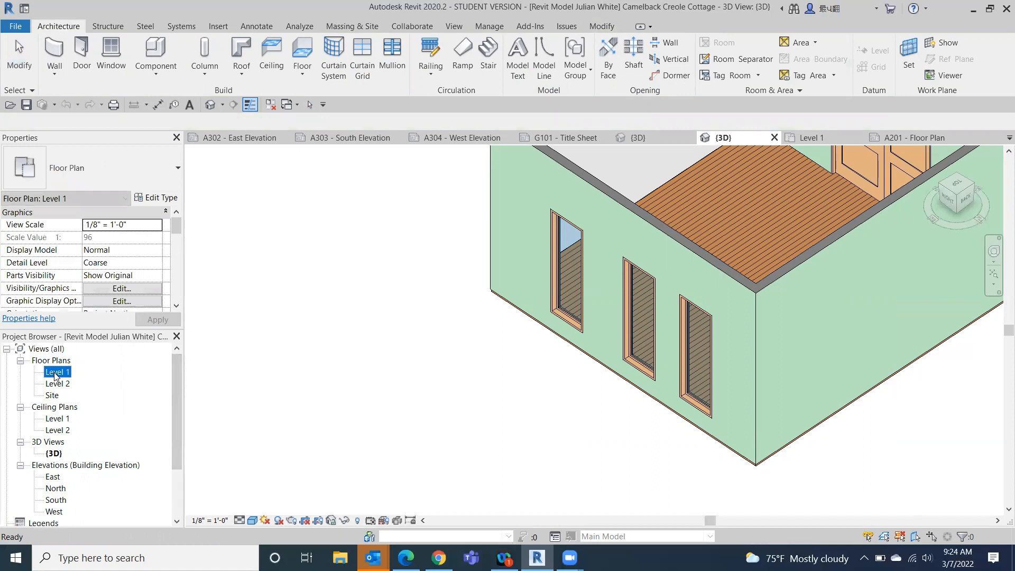
scroll(693, 287, "up", 8)
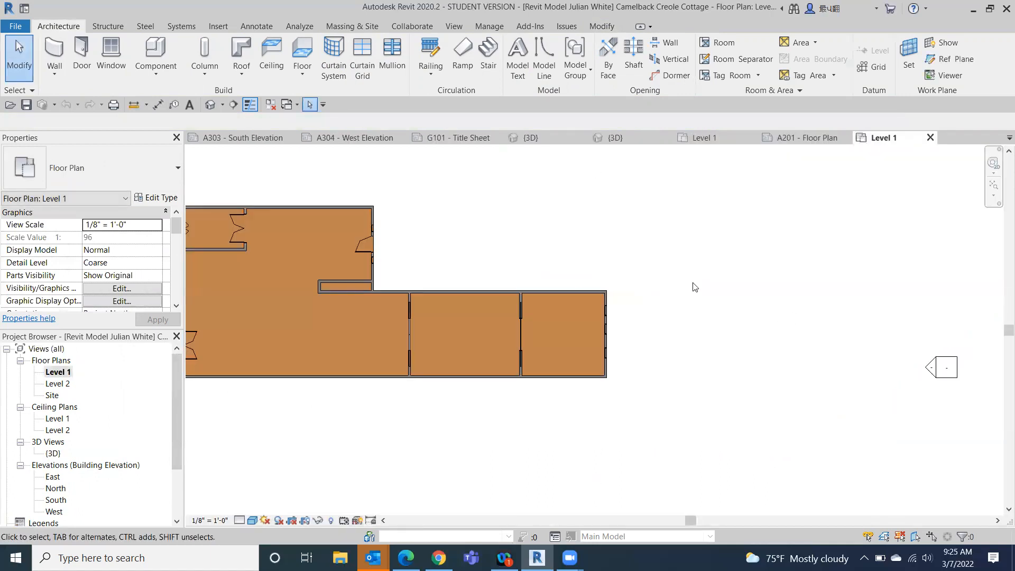
middle_click_drag(516, 351, 544, 245)
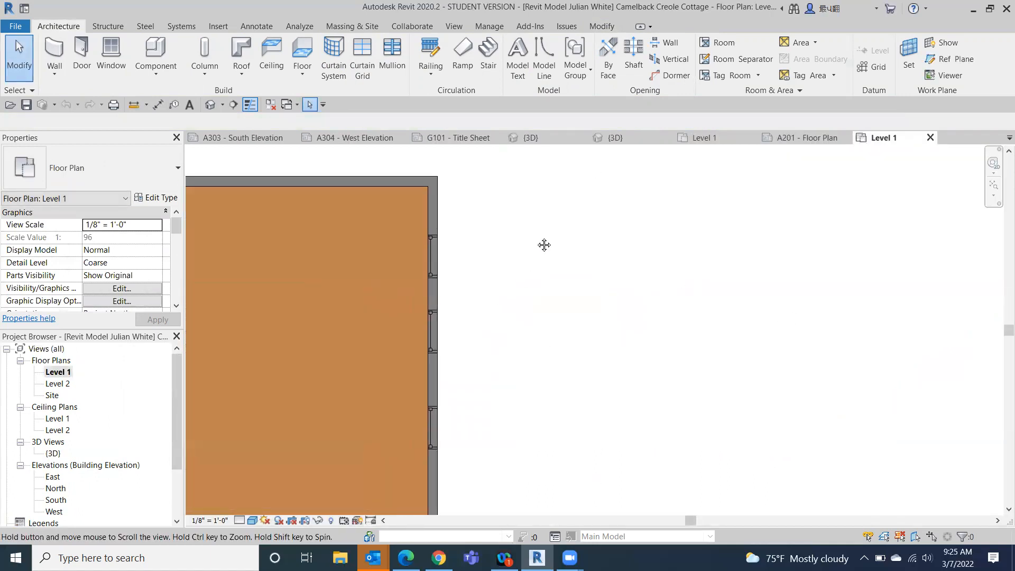
left_click(426, 262)
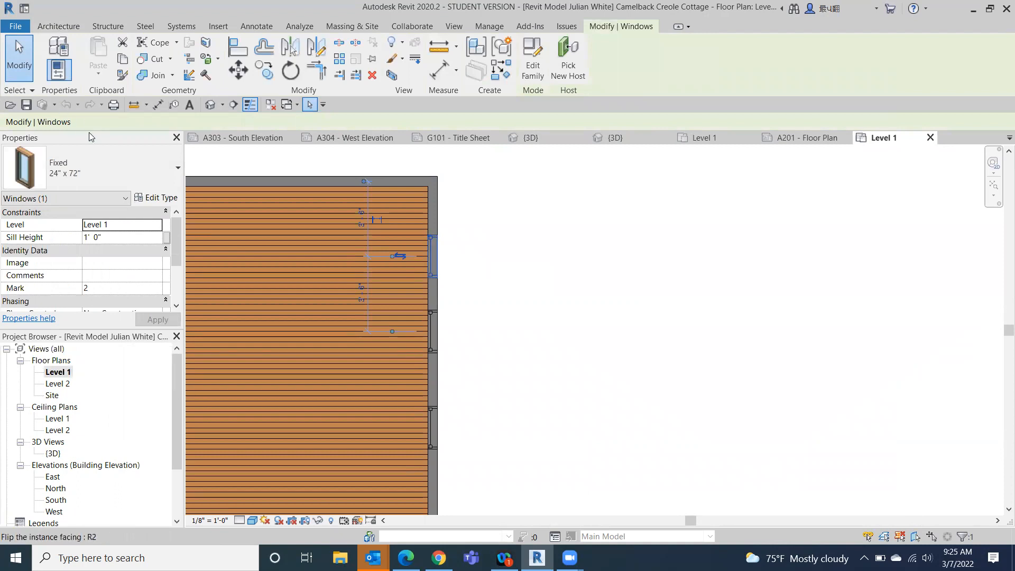
left_click(399, 257)
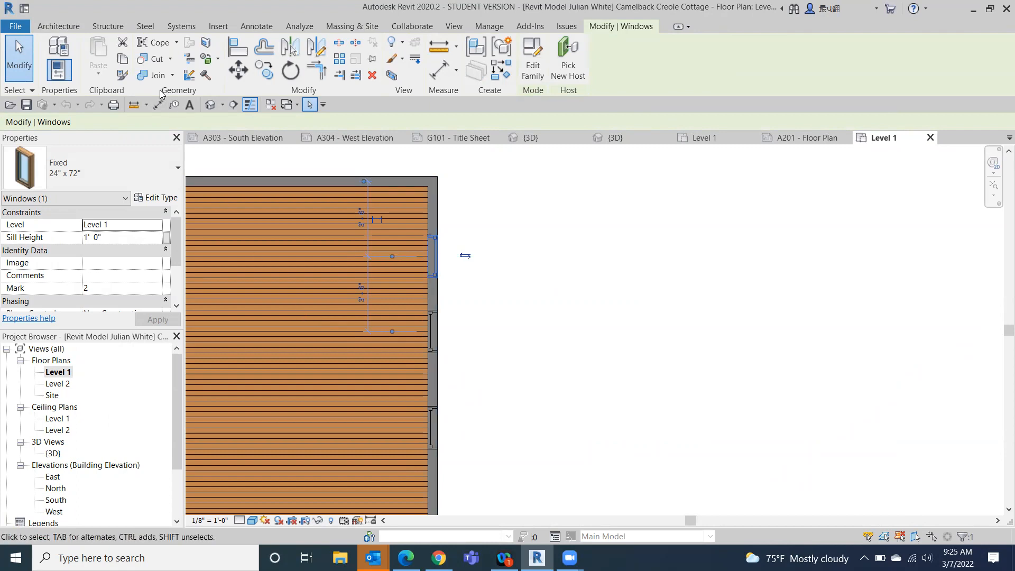
- Return to the cottage's 3D view and examine the end-wall windows, the floor edge and the front entry door with side lites
left_click(210, 104)
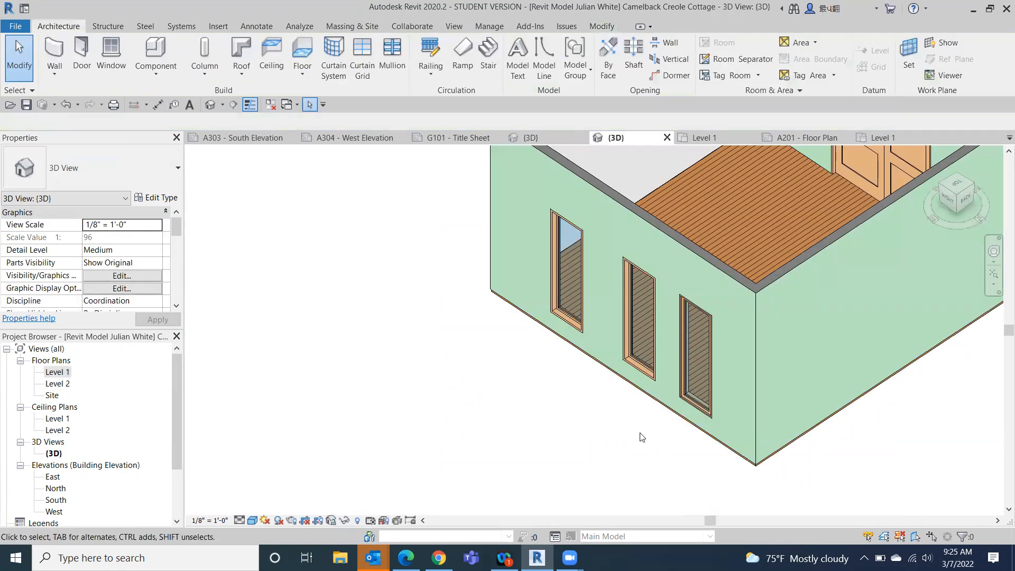
scroll(637, 430, "up", 4)
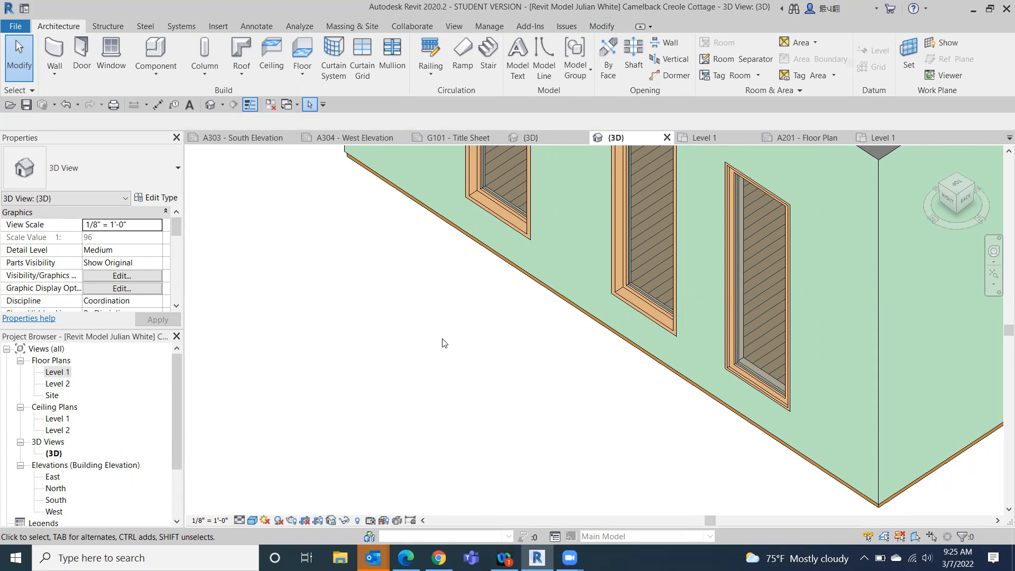
scroll(443, 345, "down", 3)
middle_click_drag(791, 396, 474, 548)
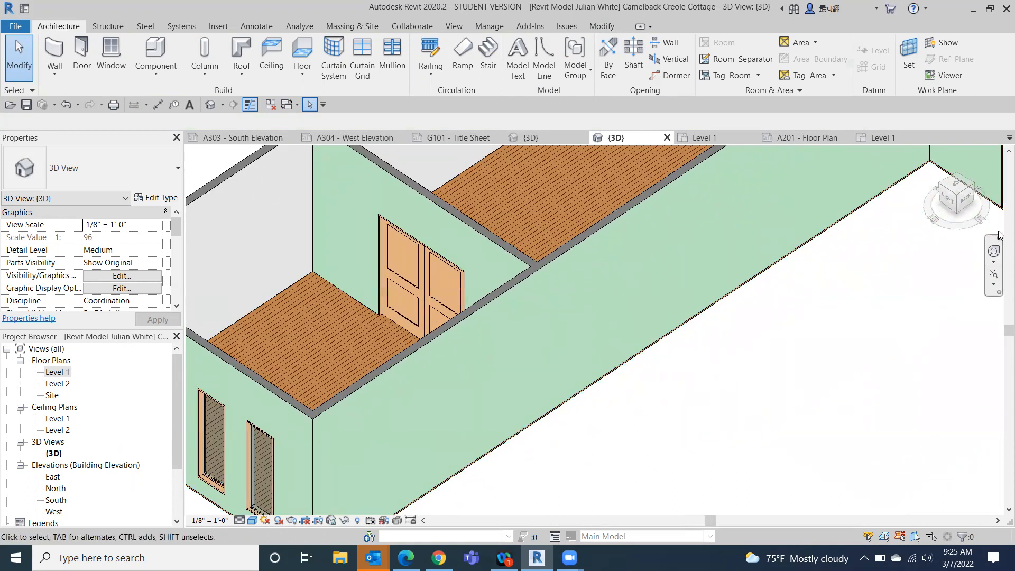
mouse_move(961, 194)
left_mouse_down()
mouse_move(955, 168)
mouse_move(865, 162)
mouse_move(633, 184)
mouse_move(414, 176)
left_mouse_up()
scroll(935, 285, "down", 5)
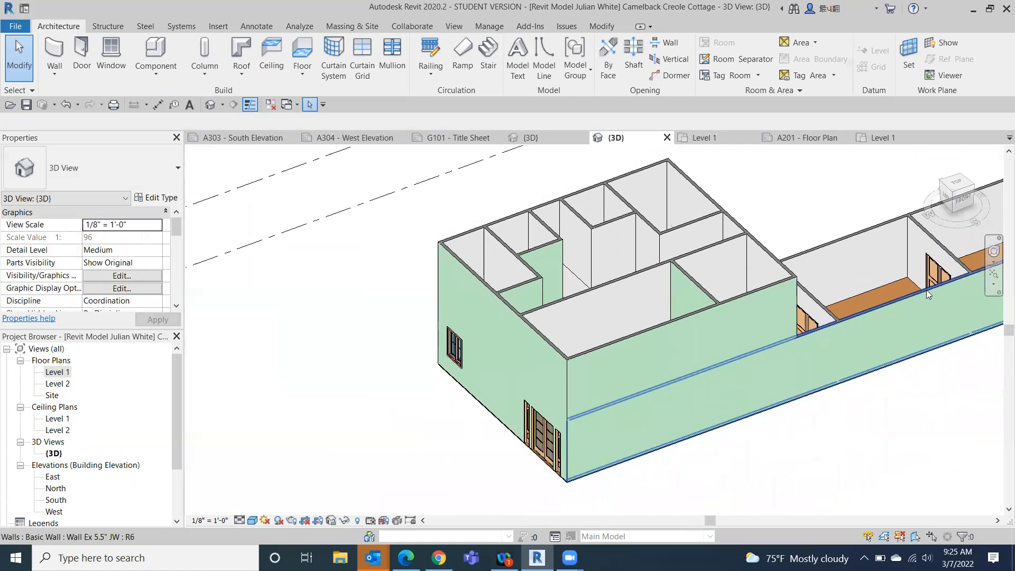
scroll(467, 370, "up", 3)
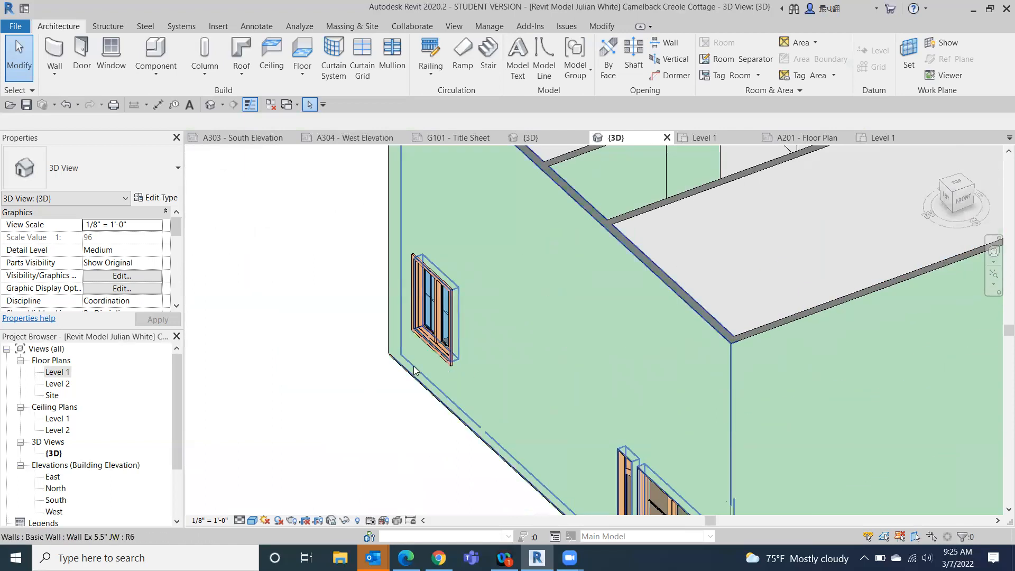
middle_click_drag(435, 410, 402, 156)
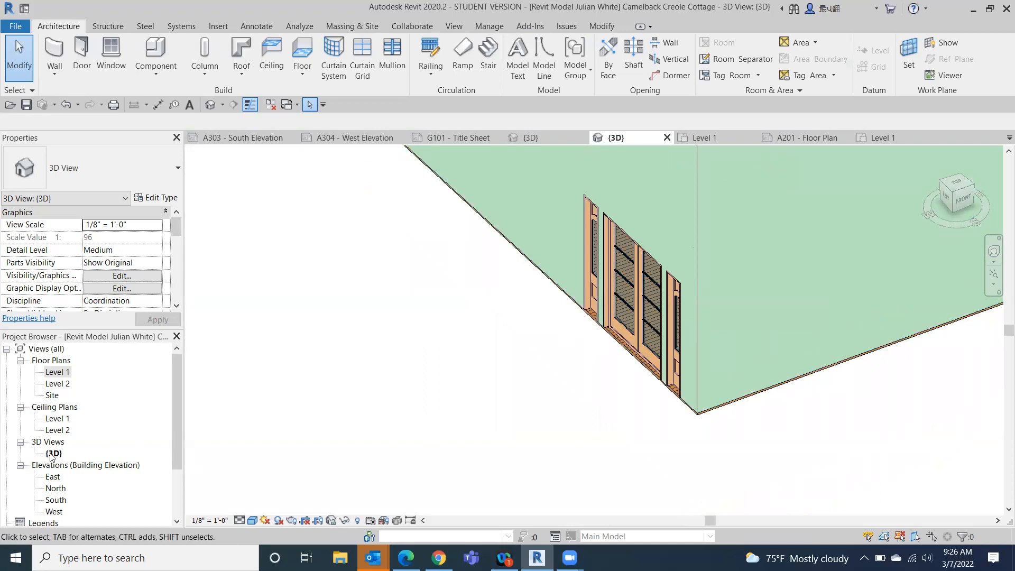
- On the Level 1 floor plan, flip the facing of the 14" x 84" side lite just south of the front double door
double_click(56, 372)
middle_click_drag(390, 349, 288, 463)
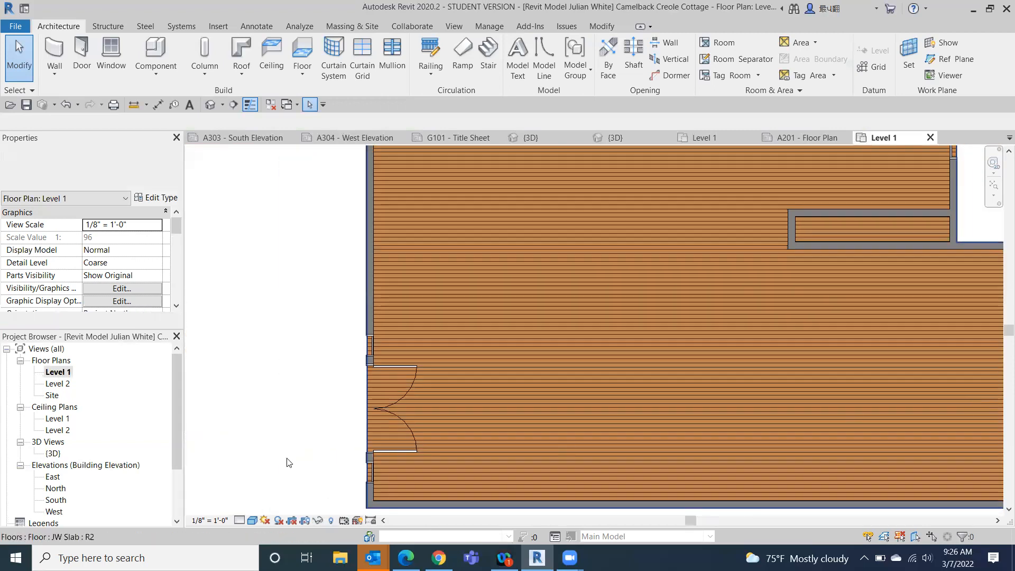
scroll(340, 406, "up", 3)
left_click(418, 267)
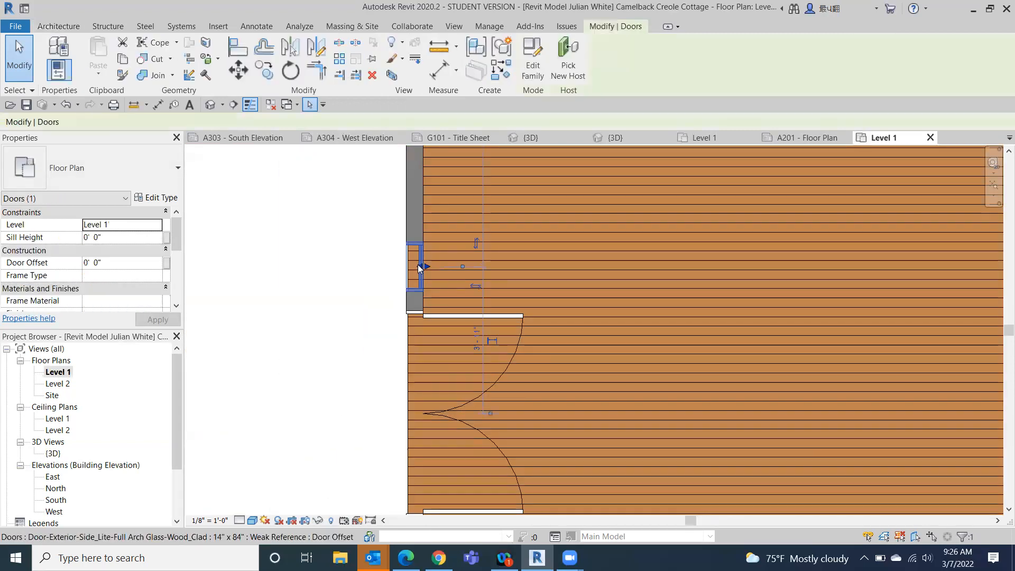
left_click(476, 289)
middle_click_drag(440, 330, 421, 389)
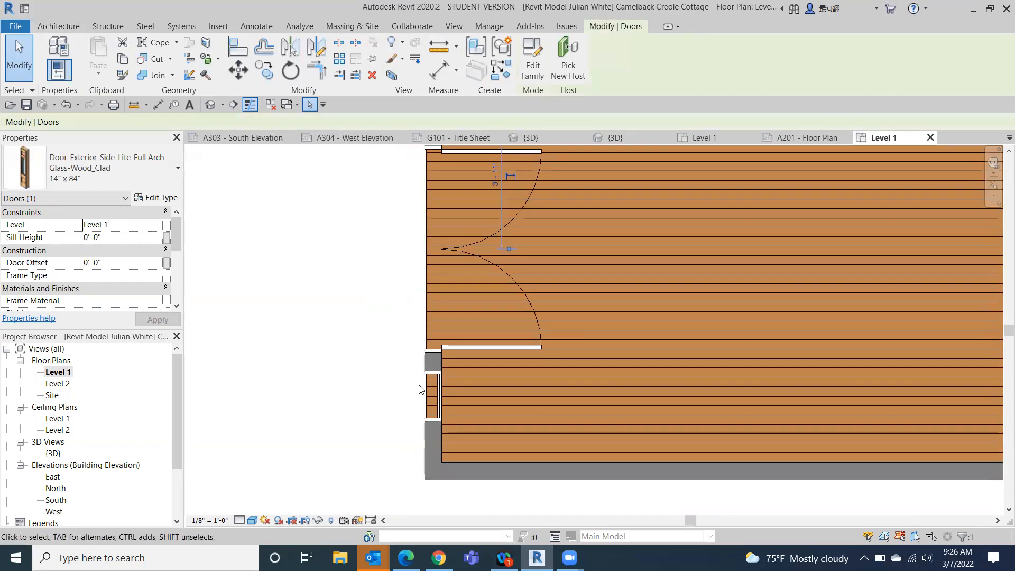
left_click(418, 404)
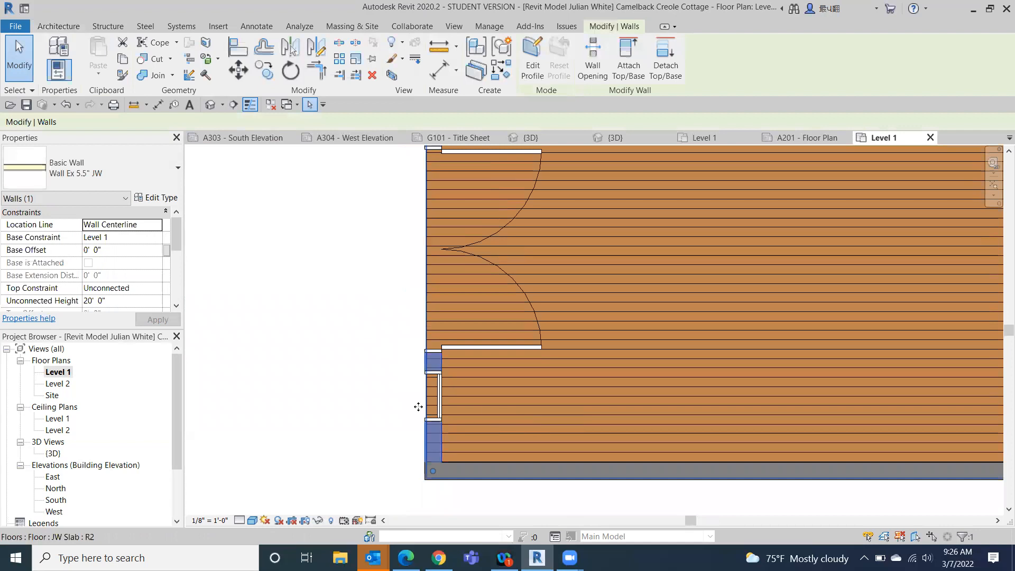
left_click(440, 394)
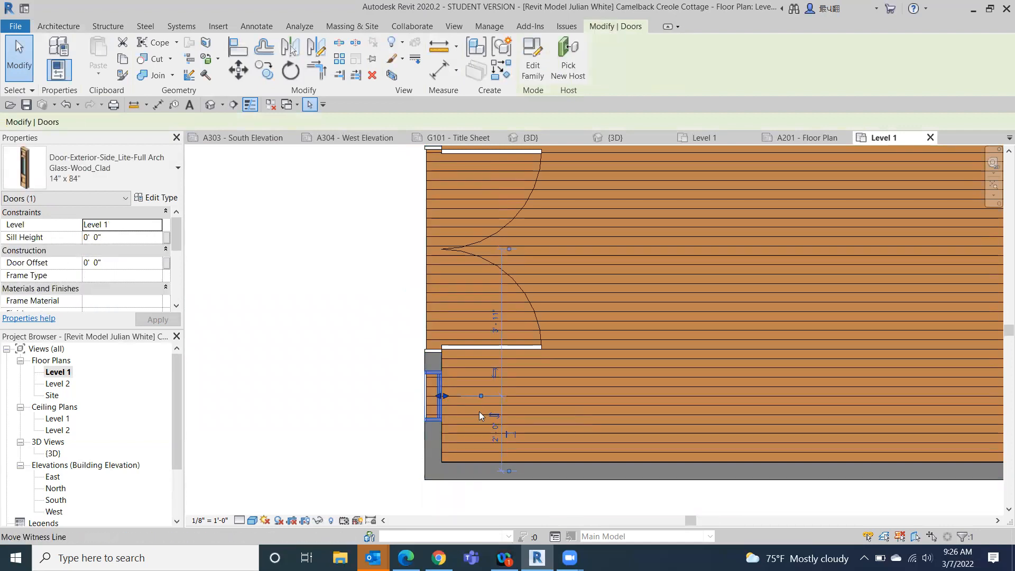
left_click(396, 398)
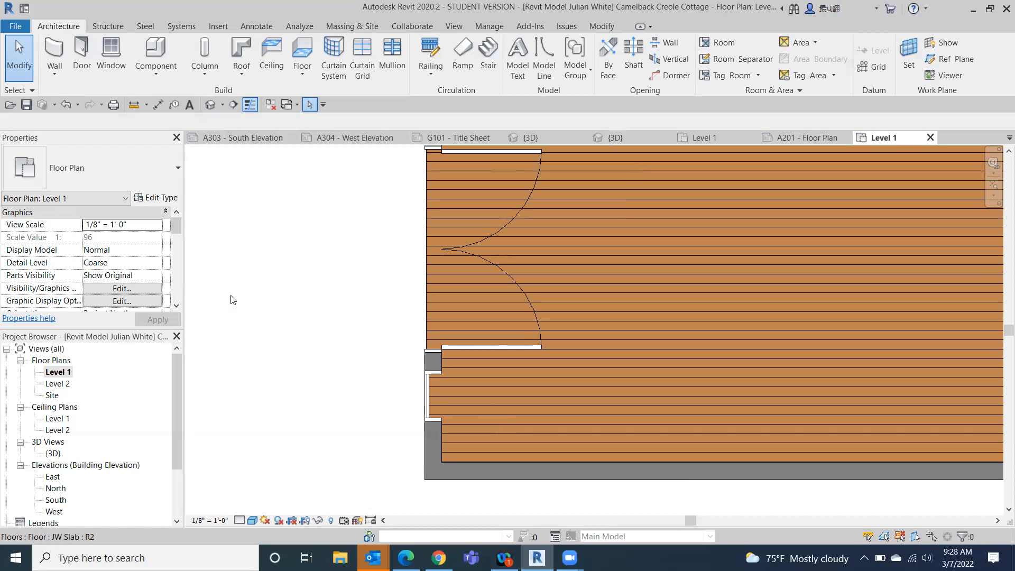
- Inspect the type properties and available types of the 64" x 80" interior double glass door, leaving the door unchanged
scroll(690, 394, "down", 1)
scroll(690, 395, "down", 5)
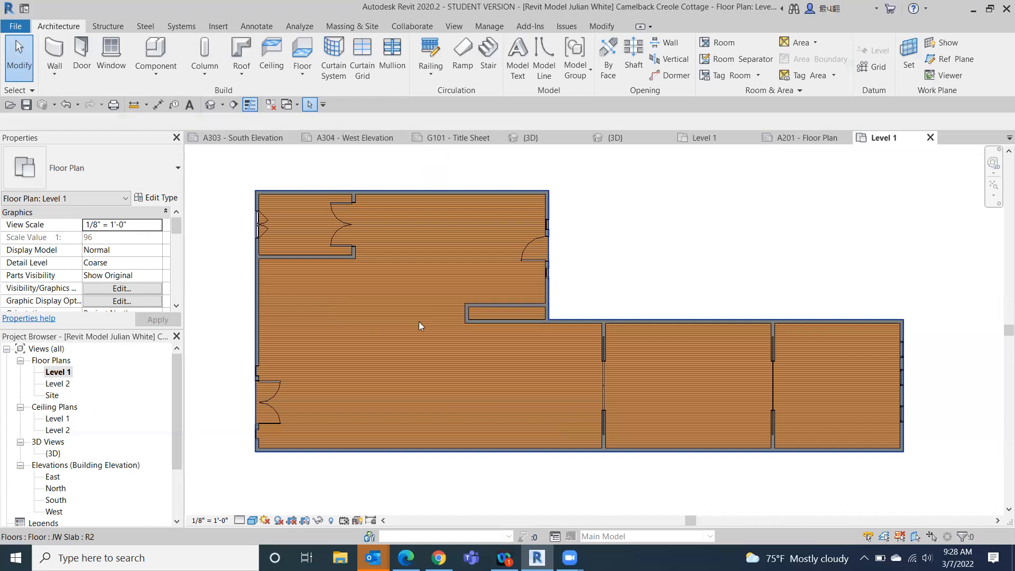
middle_click_drag(419, 322, 523, 275)
scroll(501, 286, "down", 1)
scroll(499, 285, "up", 4)
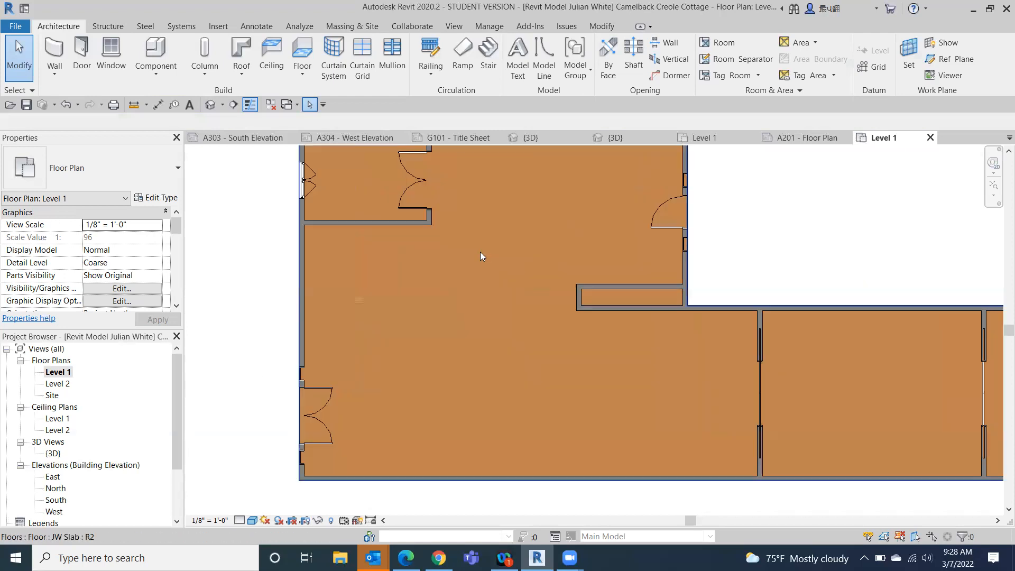
scroll(396, 268, "up", 1)
middle_click_drag(394, 272, 315, 403)
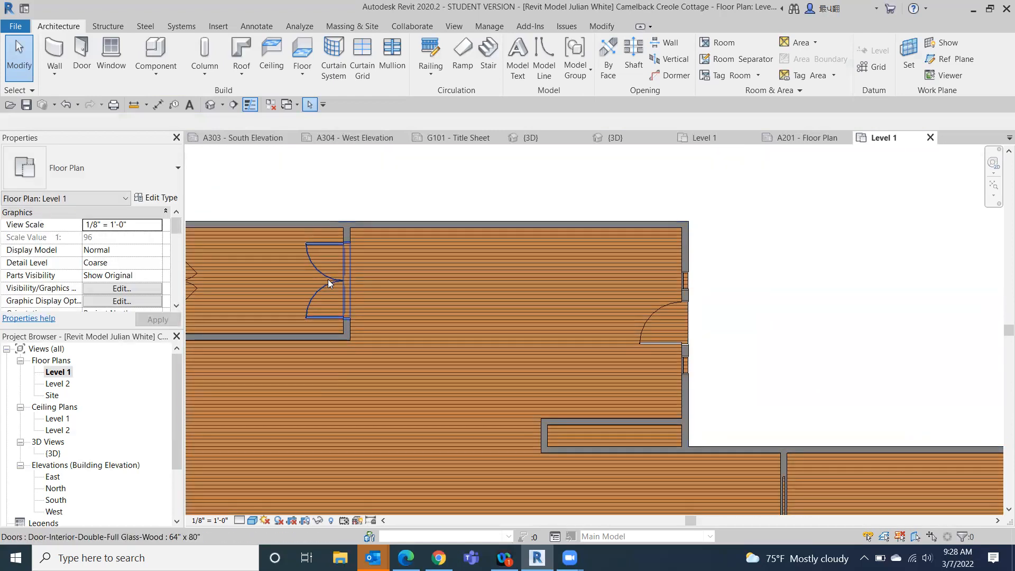
left_click(328, 282)
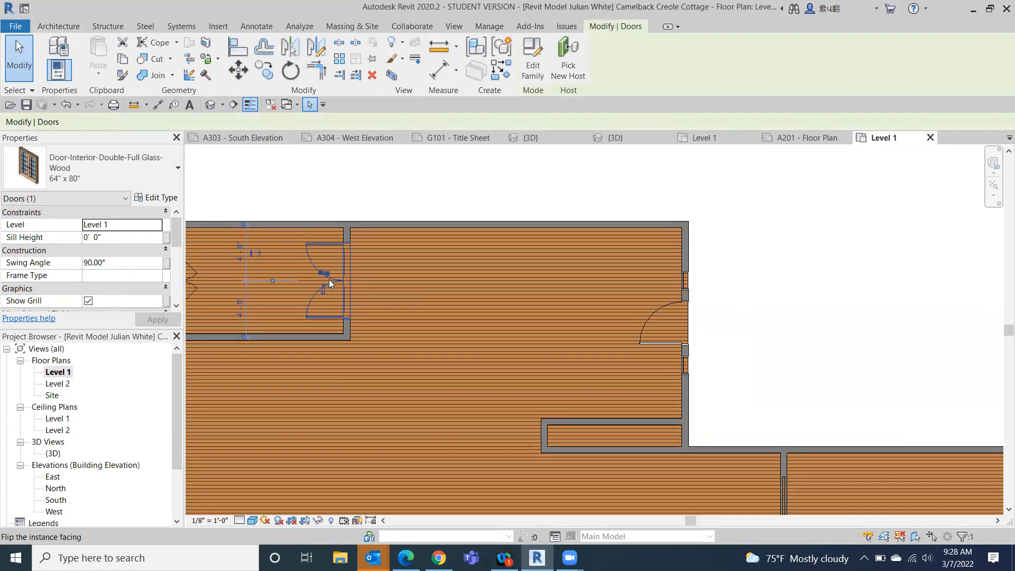
left_click(145, 197)
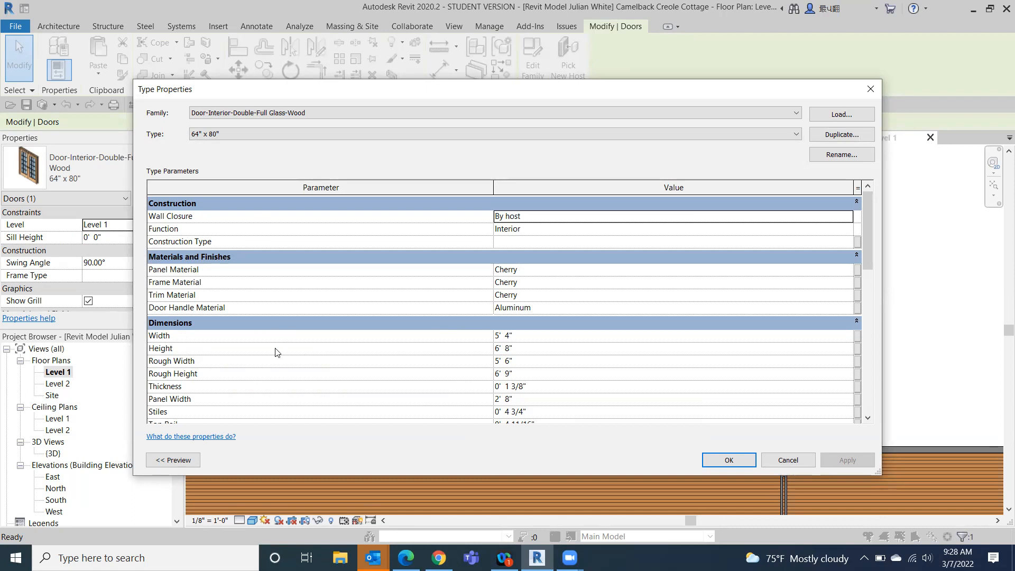
scroll(275, 352, "down", 1)
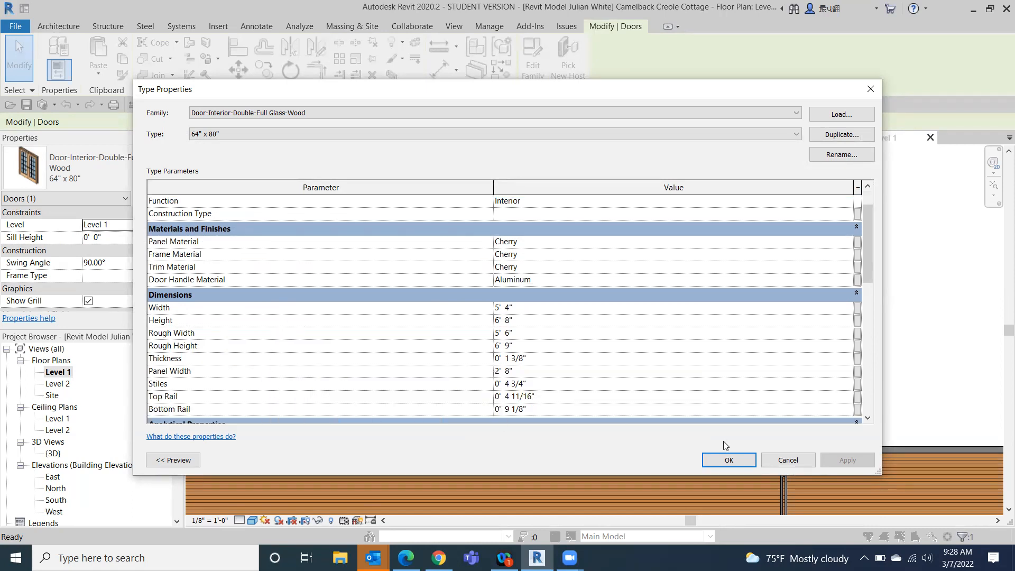
left_click(729, 459)
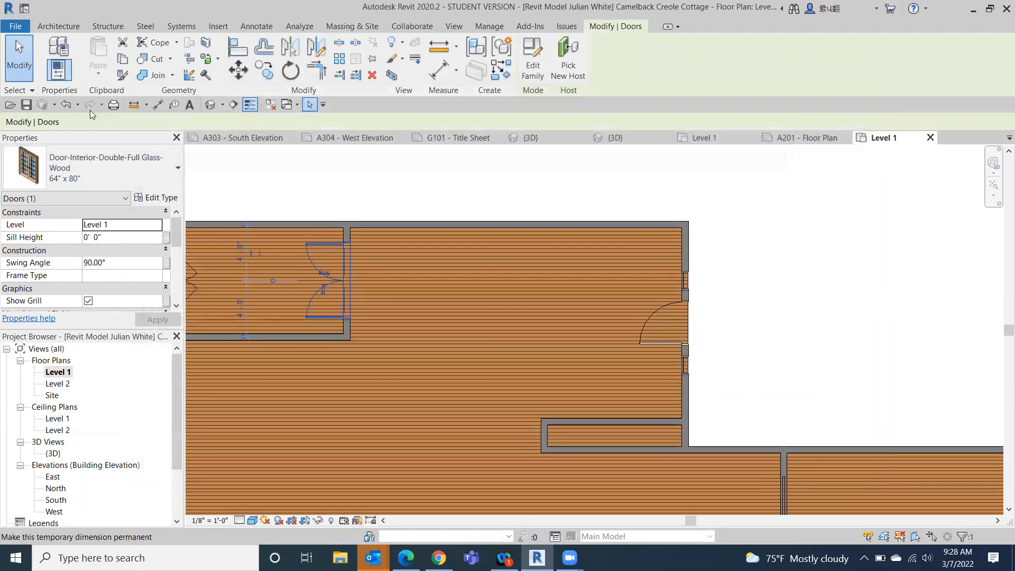
left_click(150, 180)
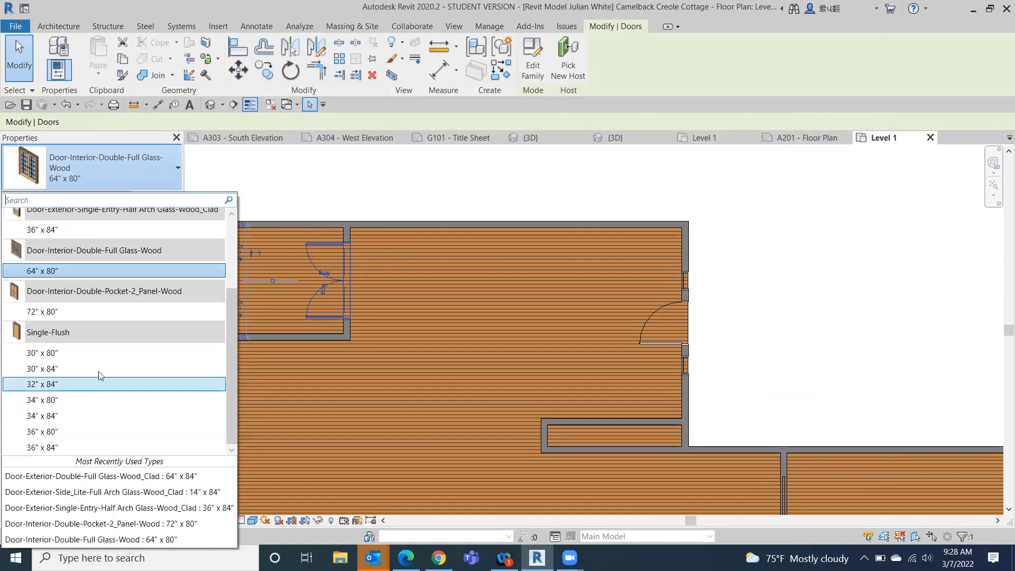
left_click(489, 175)
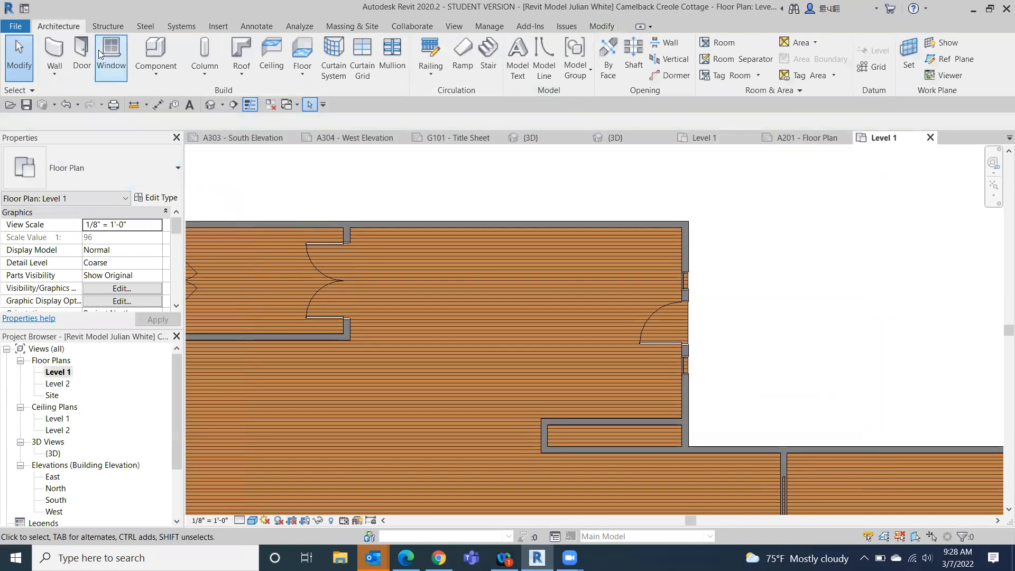
- Start loading a door family and browse to the Residential folder under Doors in the US Imperial library
left_click(81, 52)
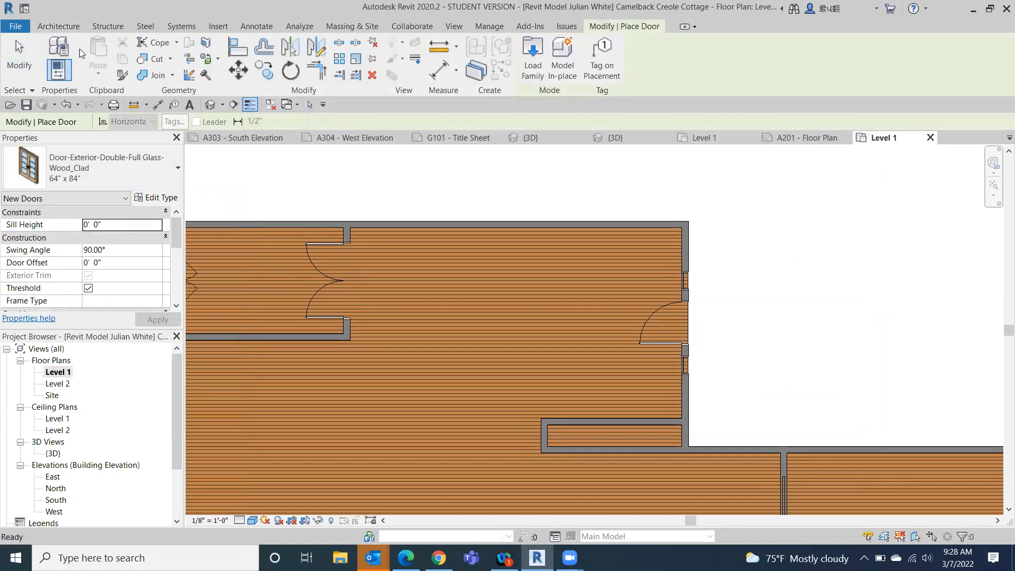
left_click(541, 54)
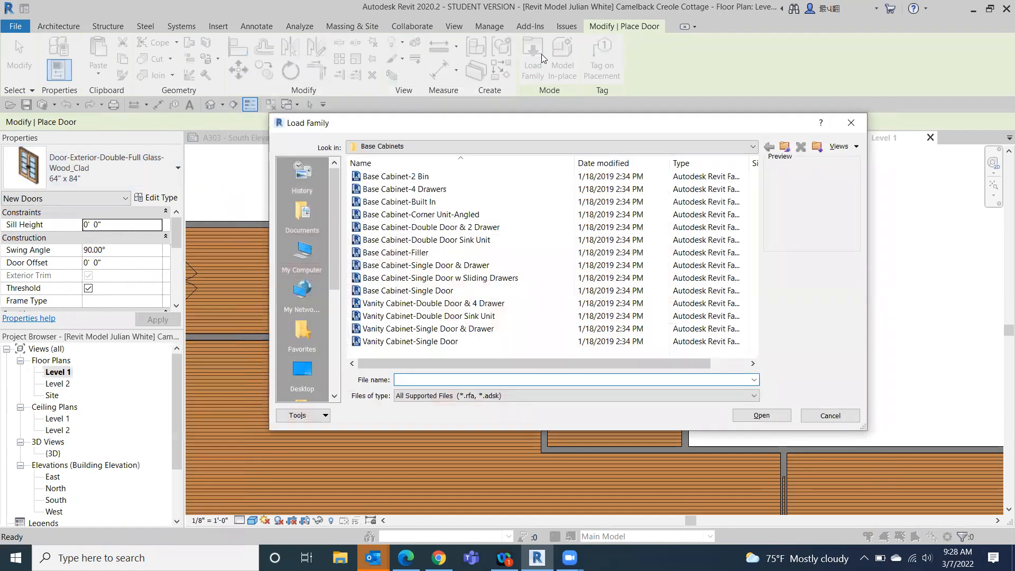
left_click(753, 146)
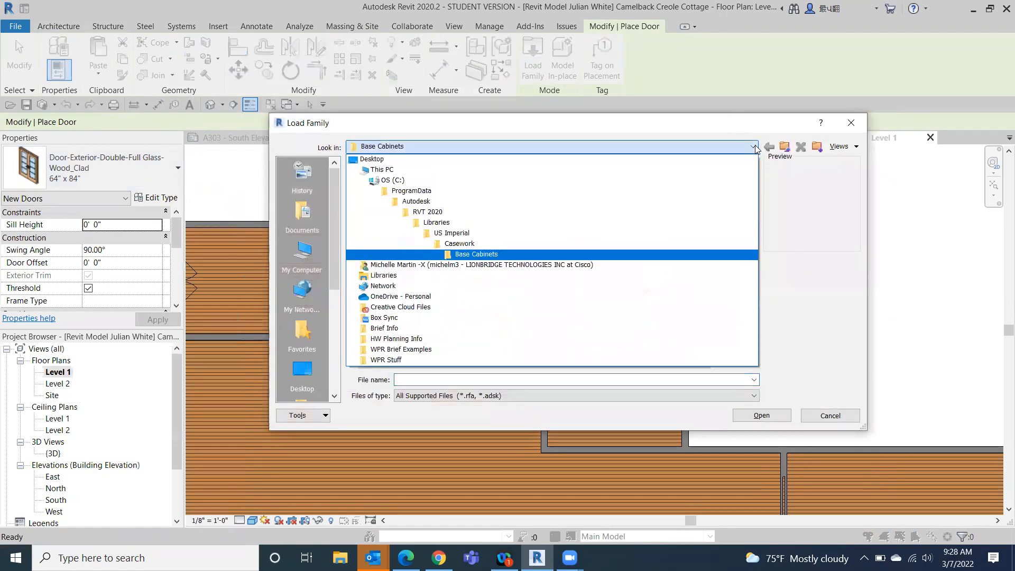
left_click(511, 233)
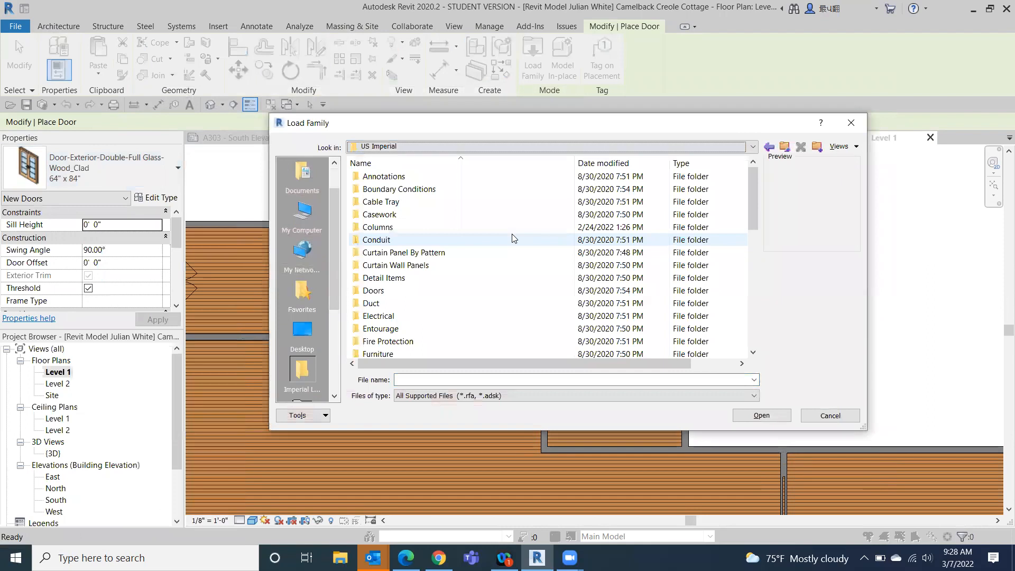
left_click(443, 294)
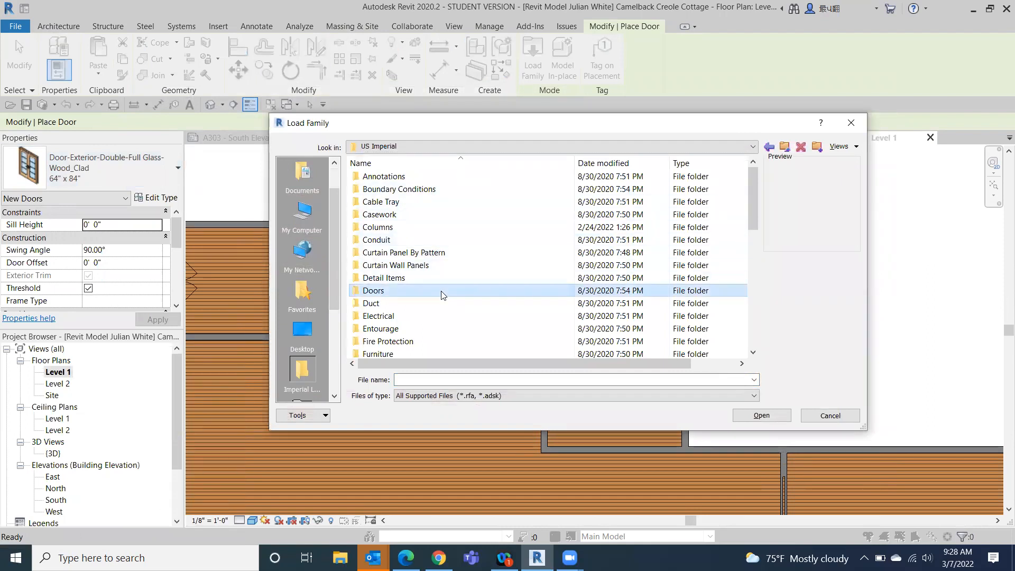
double_click(443, 295)
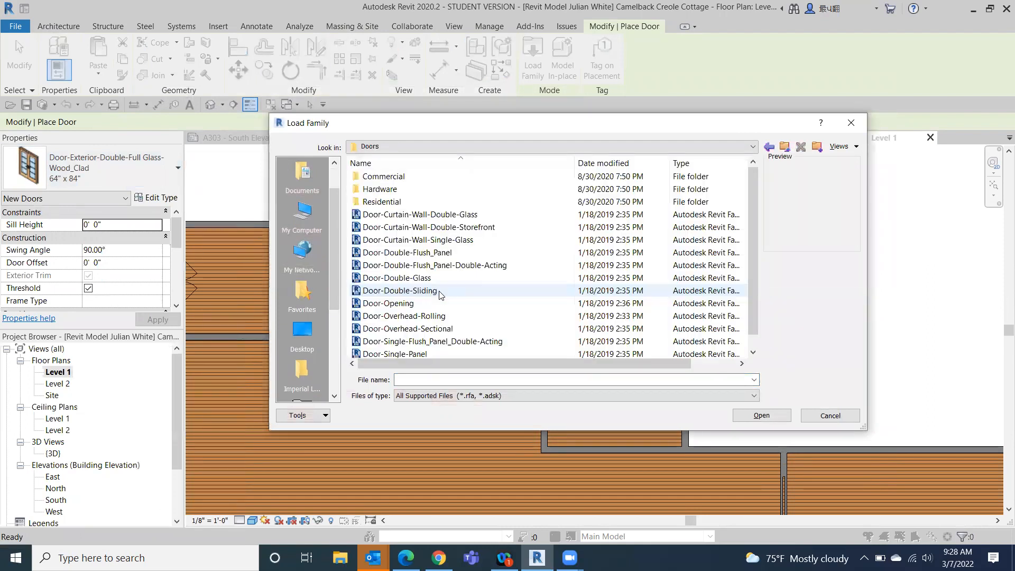
double_click(422, 201)
- Preview the residential door families, including the flat-glass side lite, flush garage door and interior single panel doors
left_click(425, 205)
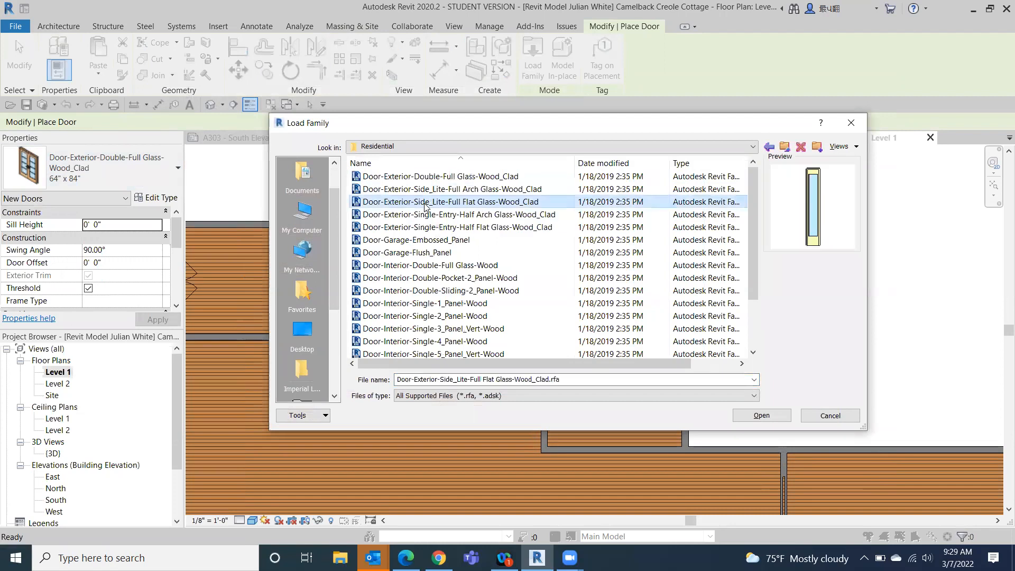
left_click(426, 228)
left_click(427, 250)
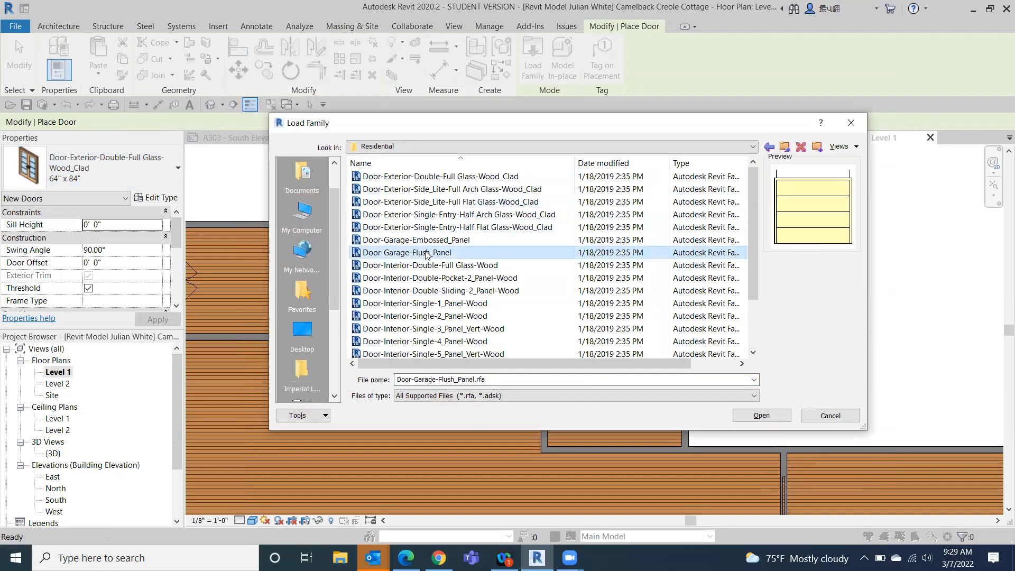
left_click(432, 303)
left_click(433, 328)
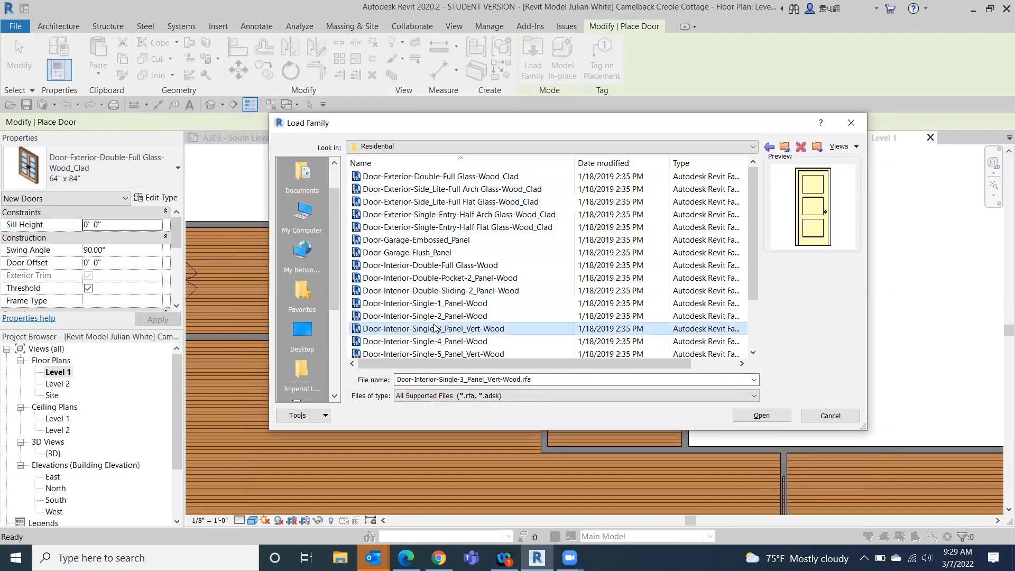
scroll(434, 322, "down", 2)
left_click(435, 316)
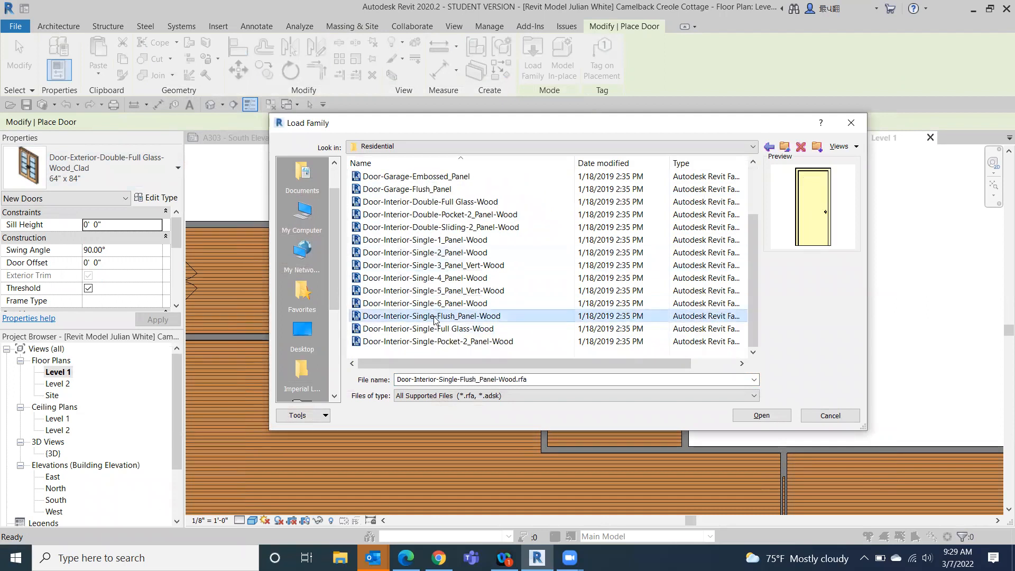
left_click(430, 305)
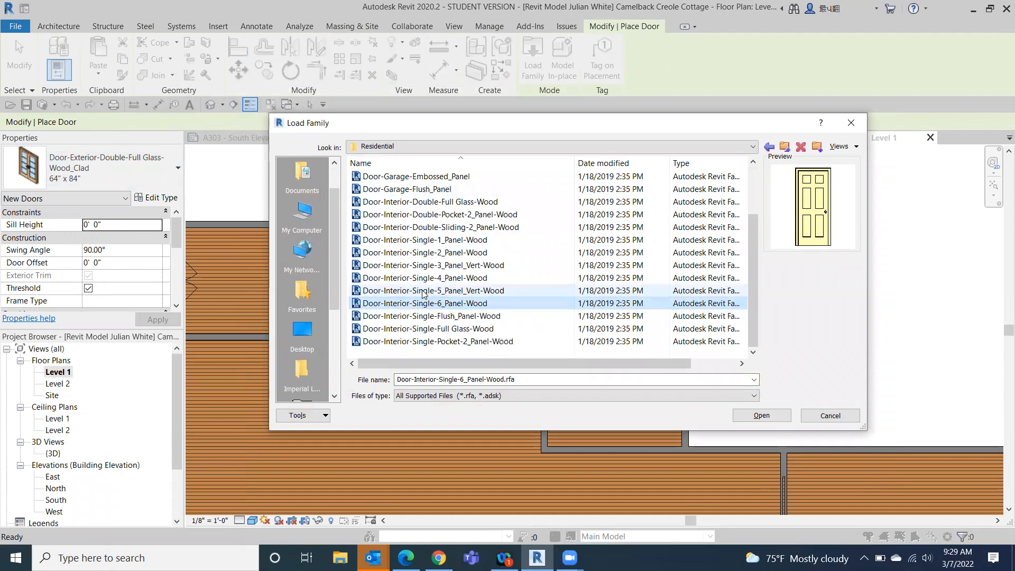
scroll(423, 294, "up", 2)
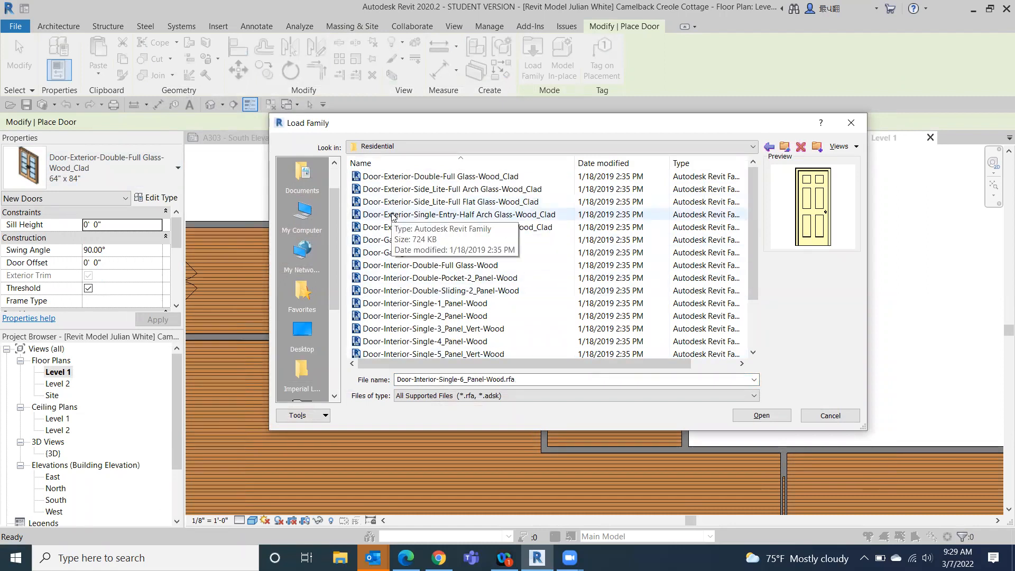
- Review the type sizes offered for the Door-Exterior-Double-Full Glass-Wood_Clad family and cancel loading it
left_click(426, 177)
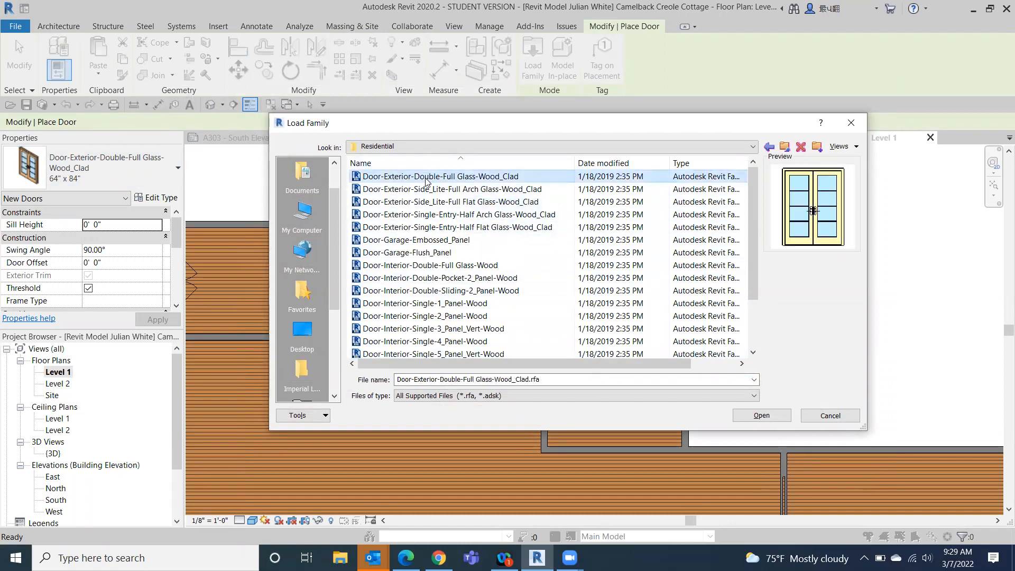
double_click(426, 179)
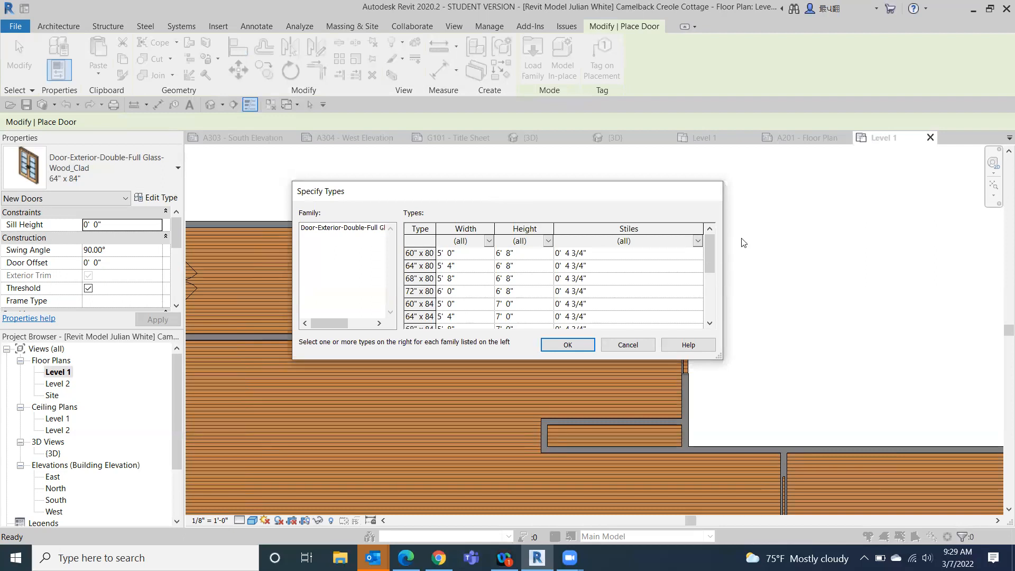
left_click_drag(711, 251, 693, 221)
left_click_drag(710, 250, 708, 305)
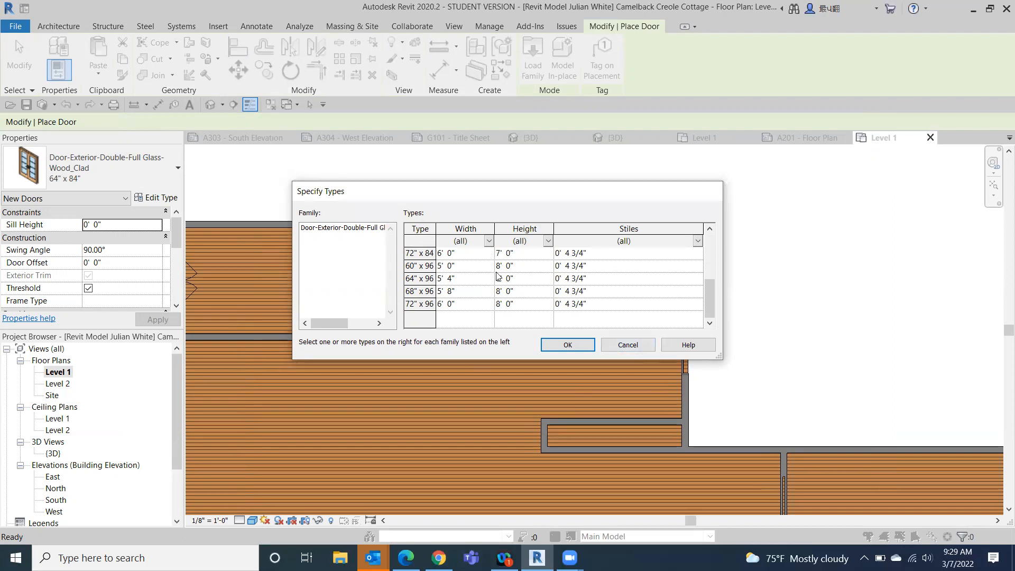
left_click_drag(709, 300, 721, 245)
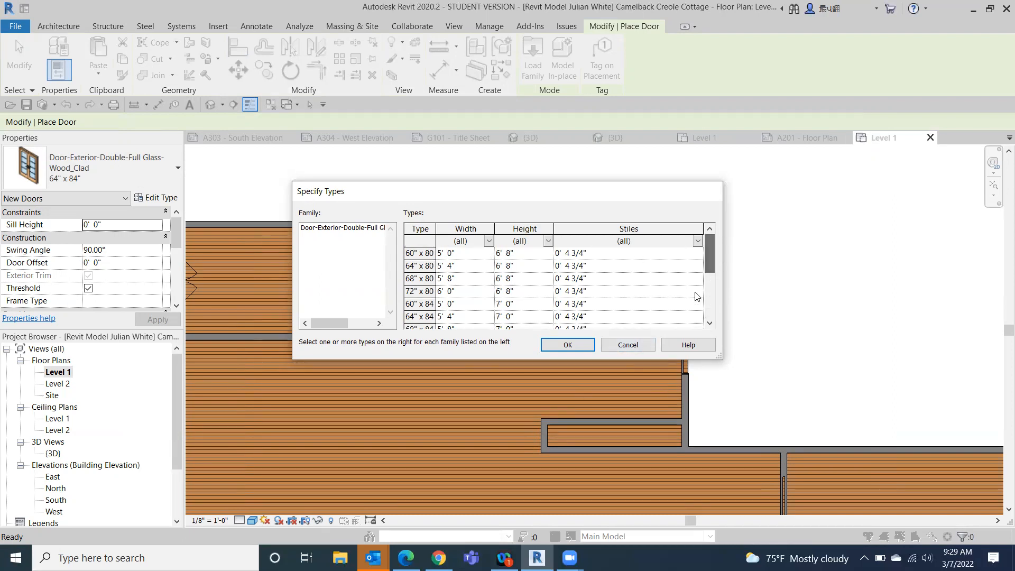
left_click(643, 348)
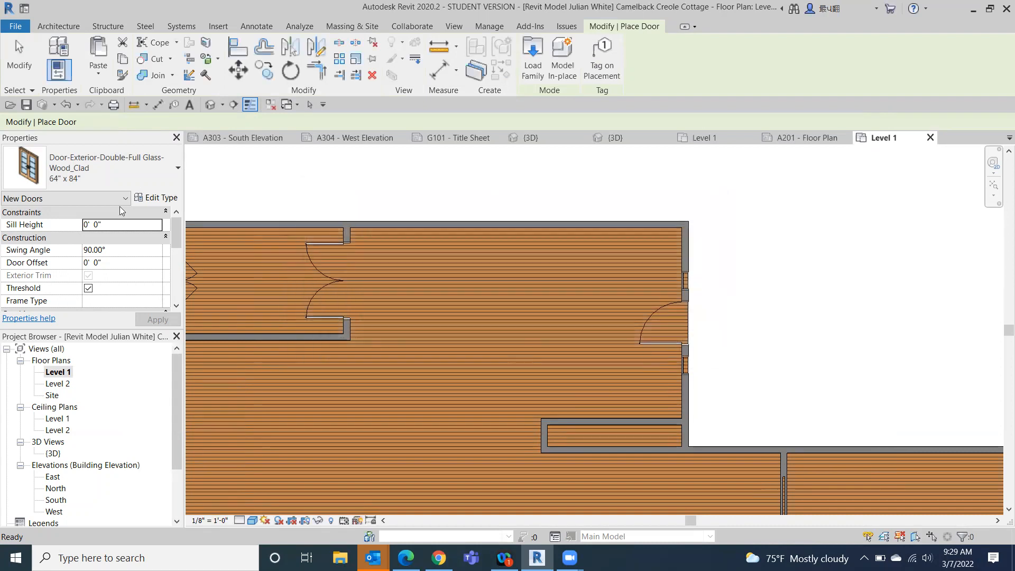
- Browse the door types in the project, choose Single-Flush 30" x 84", and leave door placement without placing one
left_click(151, 176)
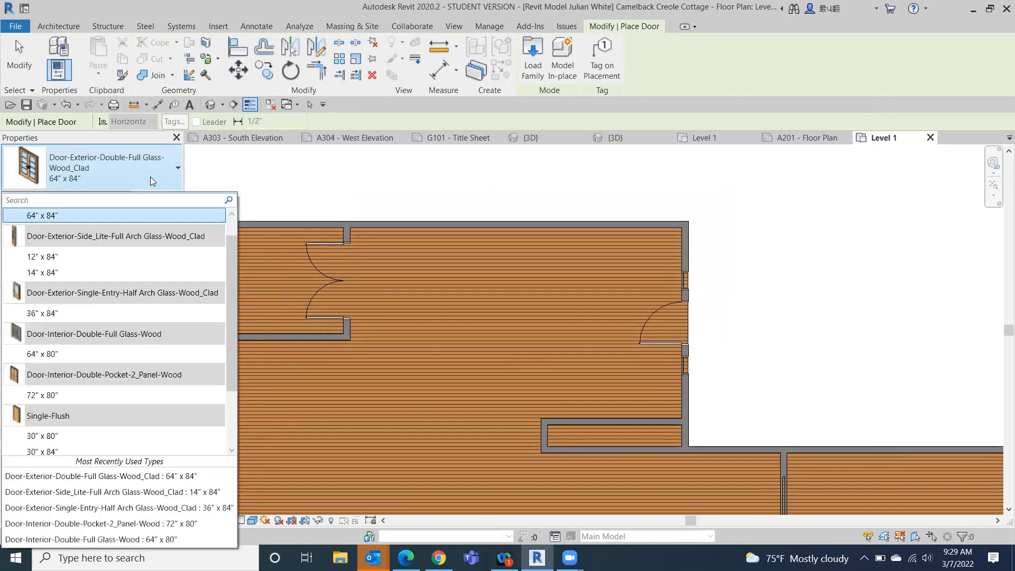
left_click_drag(228, 279, 225, 357)
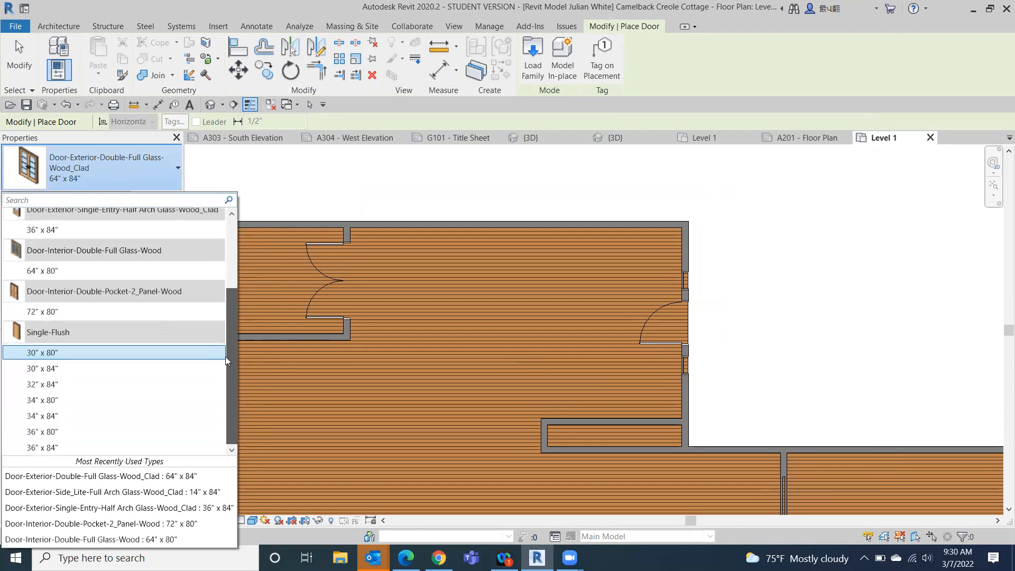
left_click(59, 368)
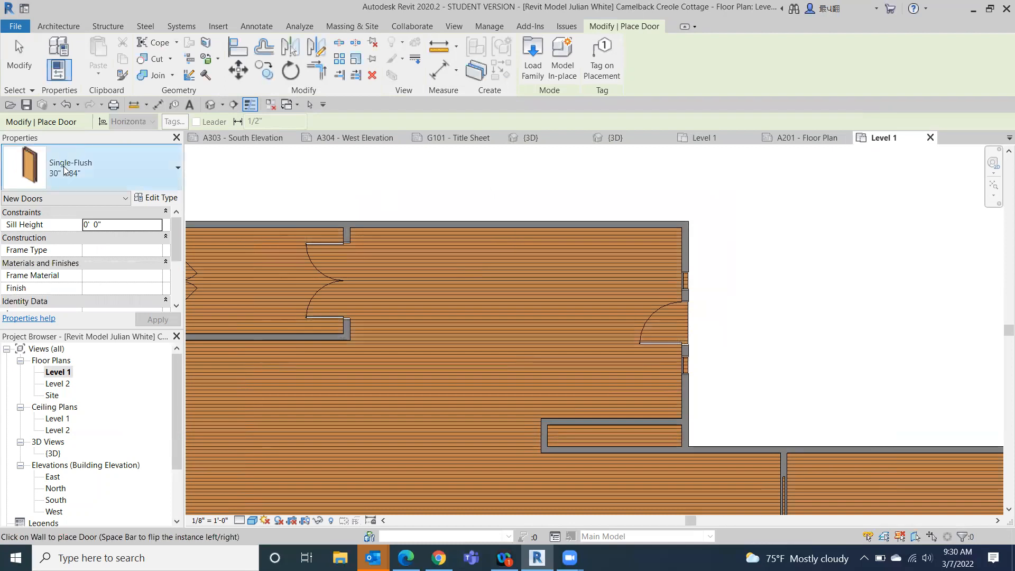
left_click(20, 74)
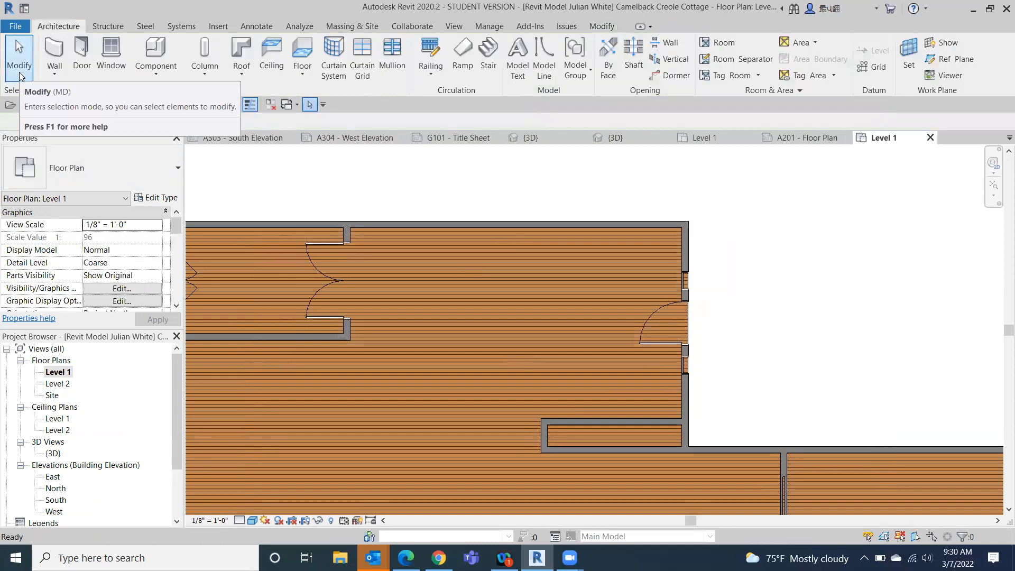
- Set the type width of the 36" x 84" half-arch-glass entry door in the east wall to 2' 0"
left_click(650, 317)
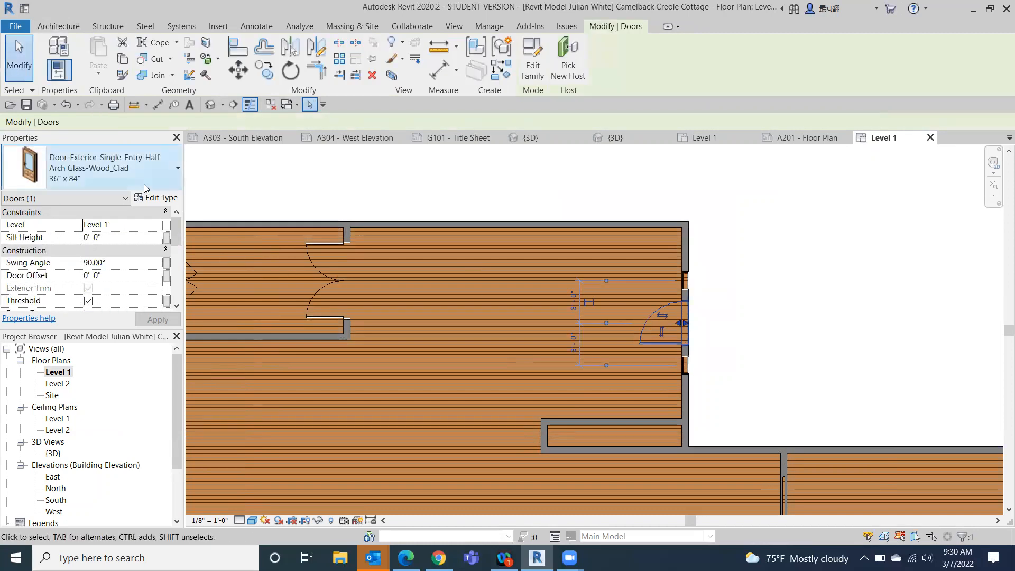
left_click(150, 198)
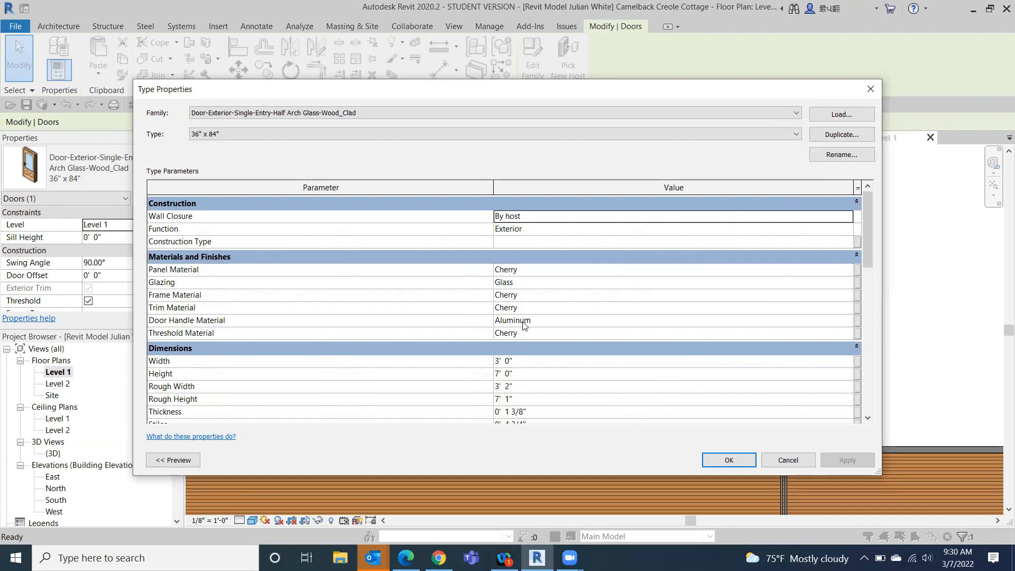
scroll(497, 334, "down", 1)
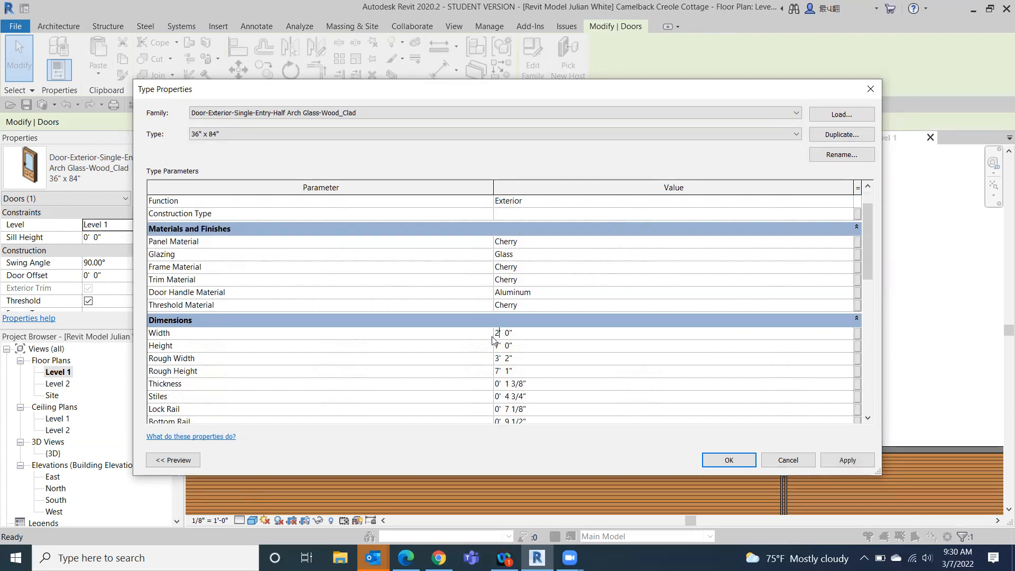
left_click(738, 462)
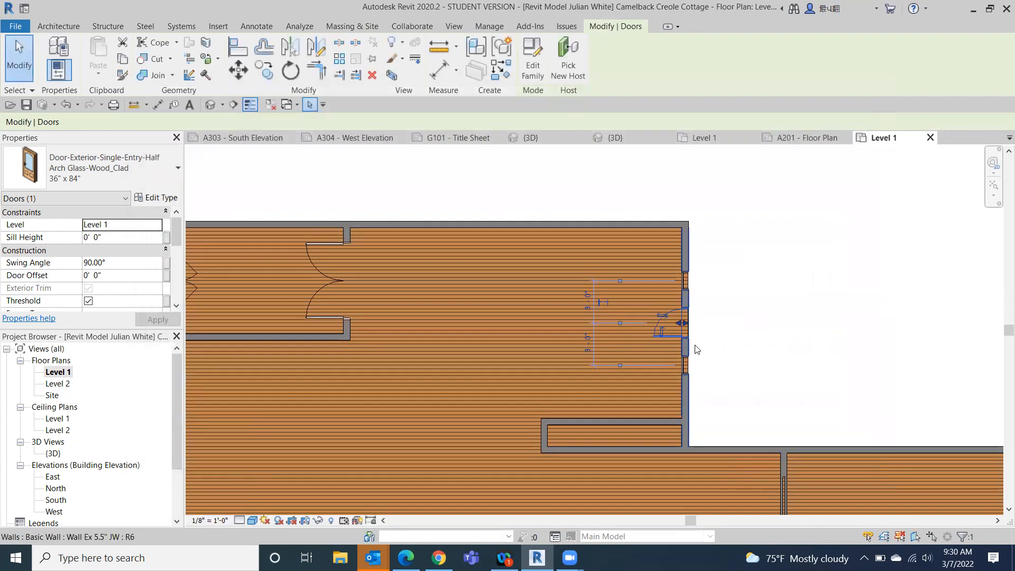
scroll(667, 324, "up", 7)
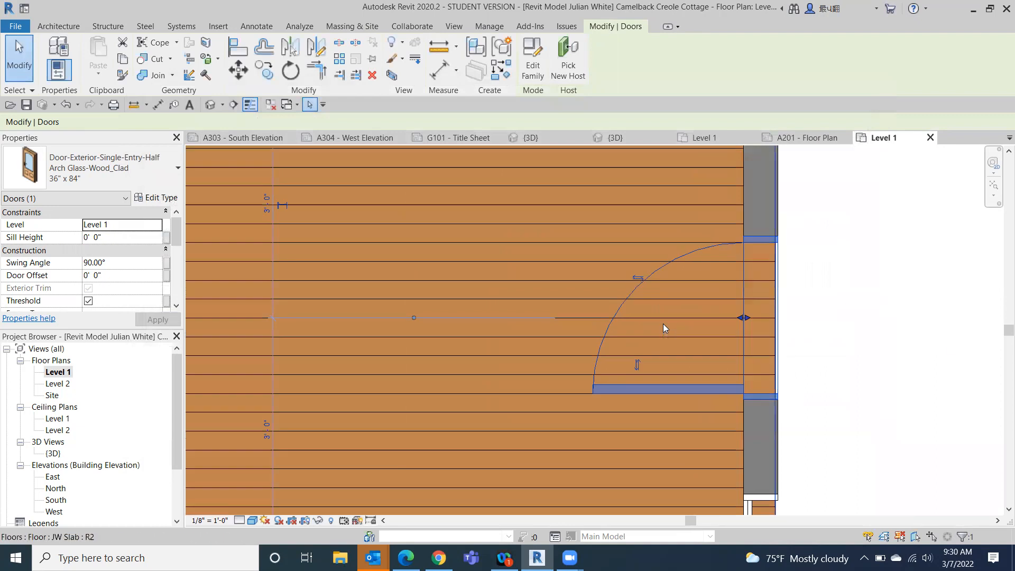
- Draw a 10' 0" high Wall Ex 5.5" JW wall from the small closet's southwest corner straight down to the south exterior wall
left_click(959, 349)
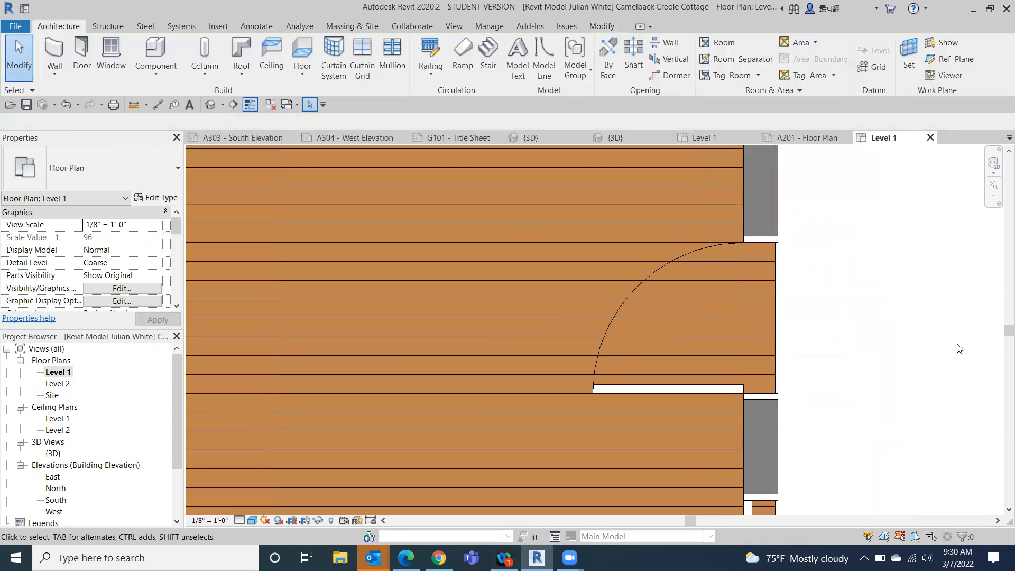
scroll(946, 340, "down", 5)
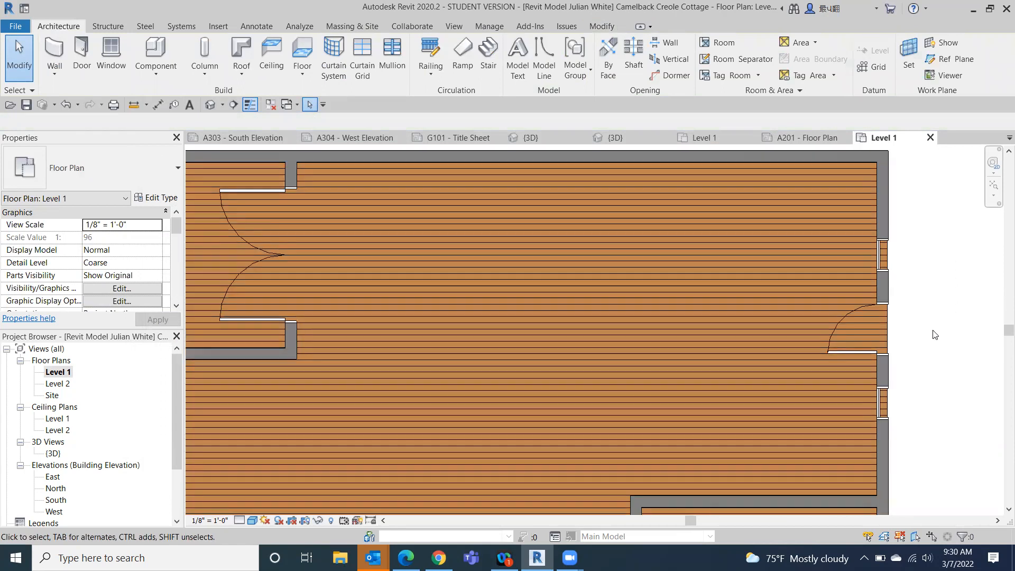
scroll(934, 334, "down", 1)
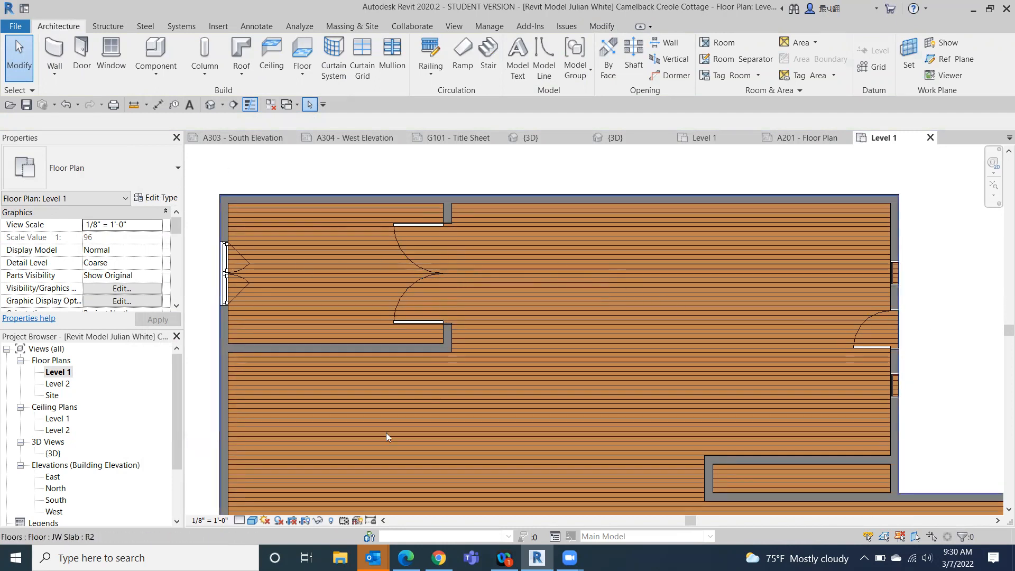
middle_click_drag(752, 335, 523, 193)
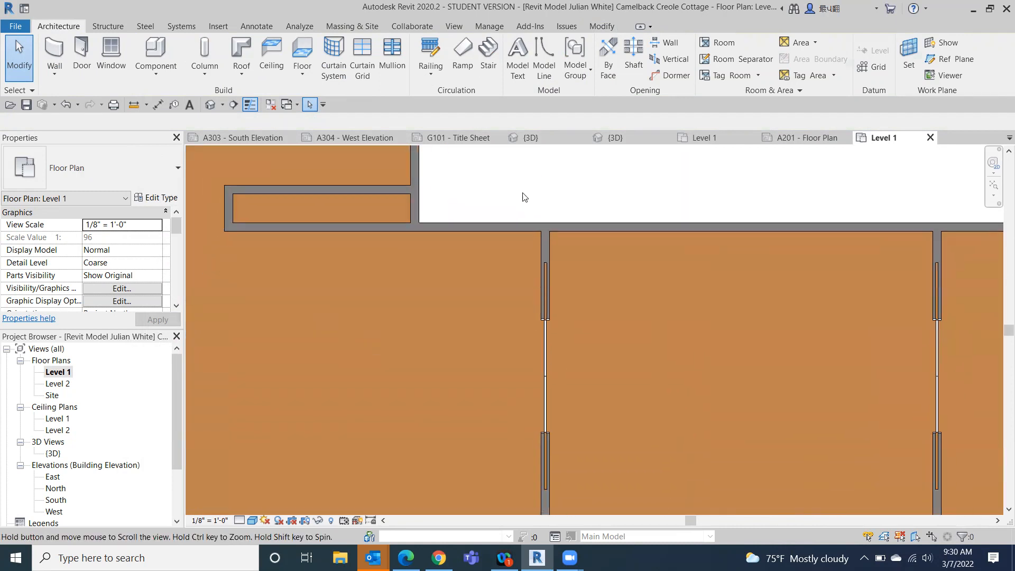
scroll(519, 220, "down", 1)
middle_click_drag(647, 333, 661, 347)
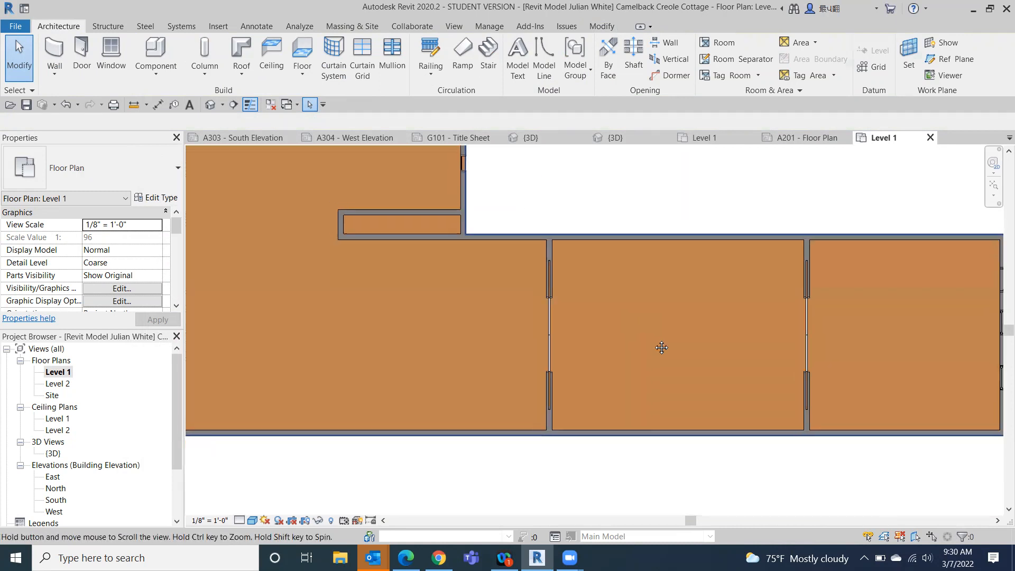
middle_click_drag(770, 323, 873, 403)
scroll(873, 402, "down", 1)
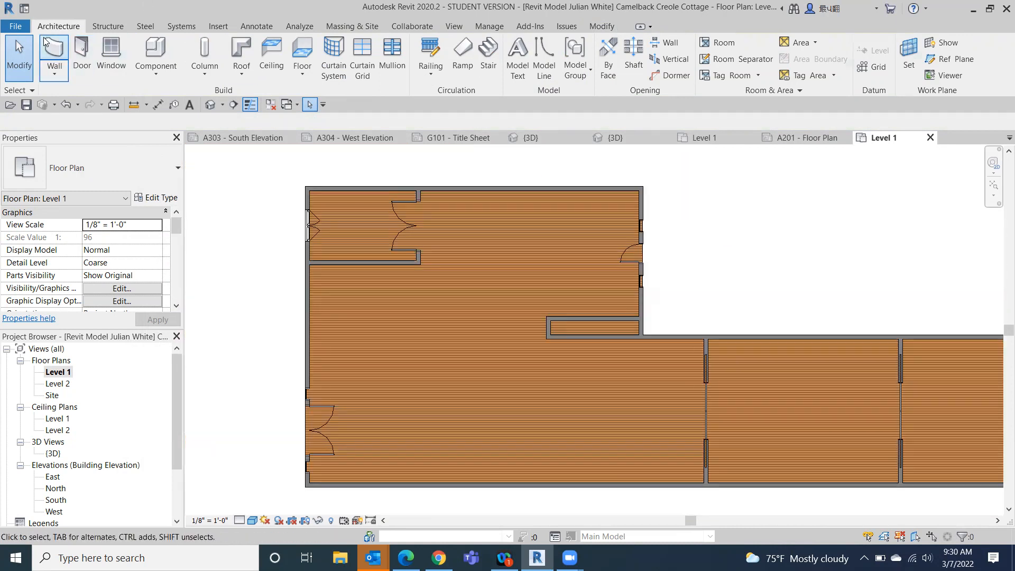
left_click(55, 53)
left_click(549, 338)
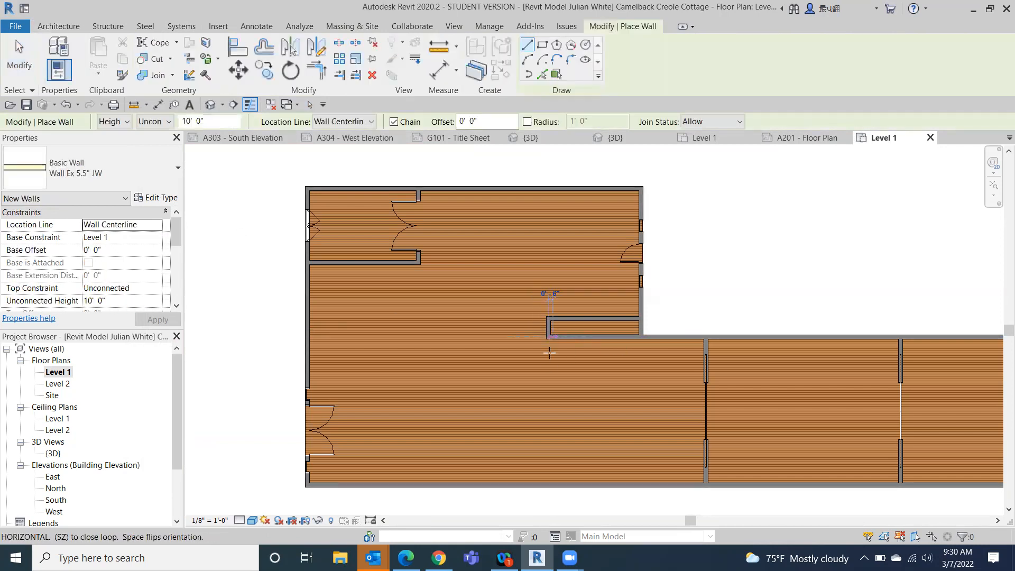
left_click(549, 483)
key("Escape")
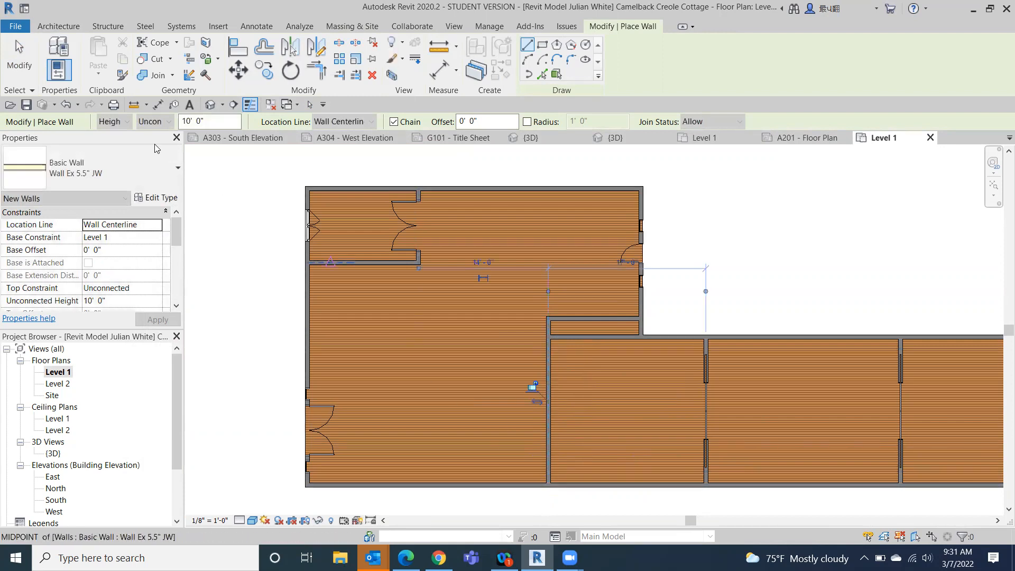
key("Escape")
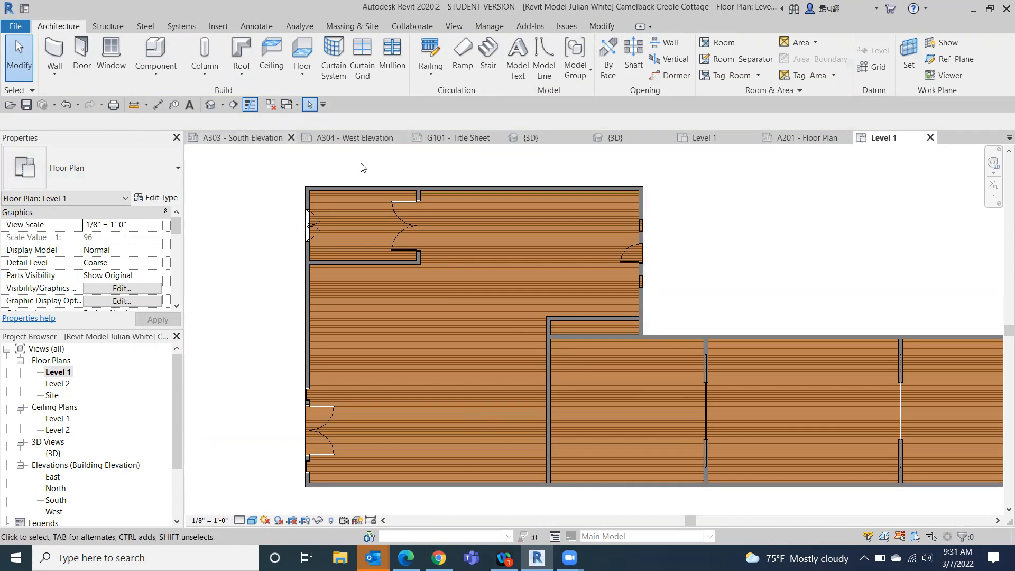
- Orient the 3D view to the left side and temporarily hide the west exterior wall
left_click(213, 111)
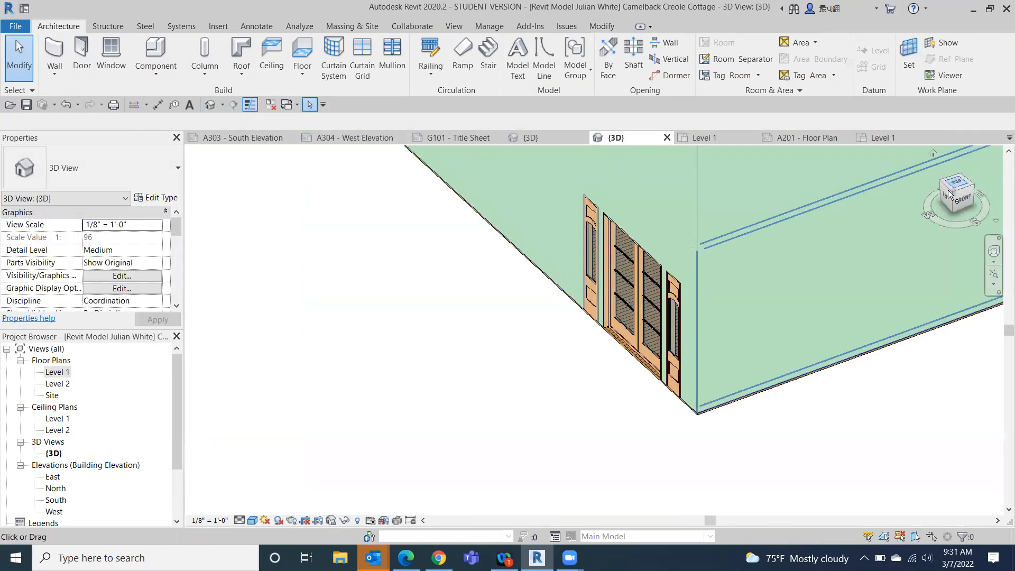
left_click_drag(954, 194, 945, 224)
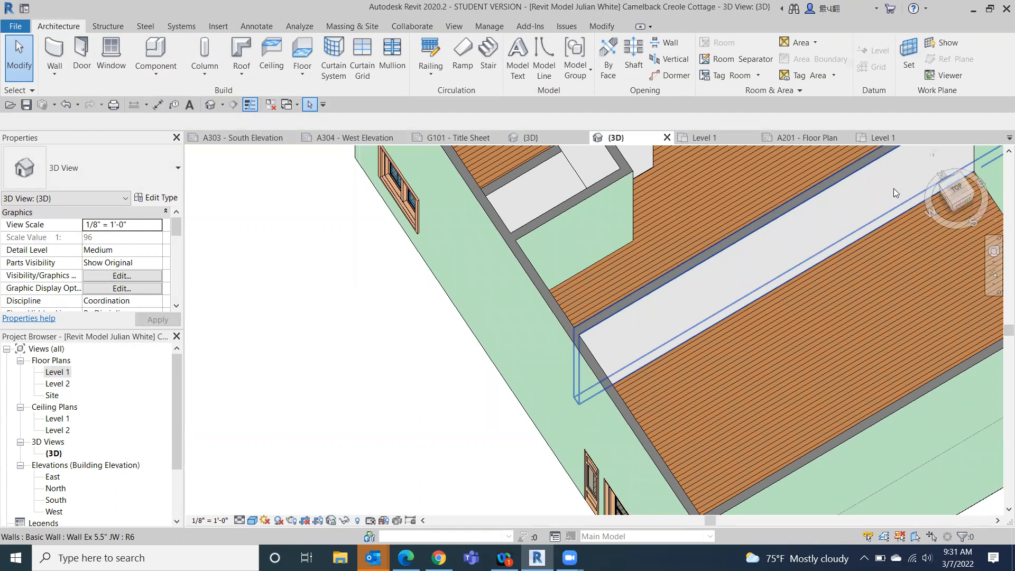
left_click(969, 203)
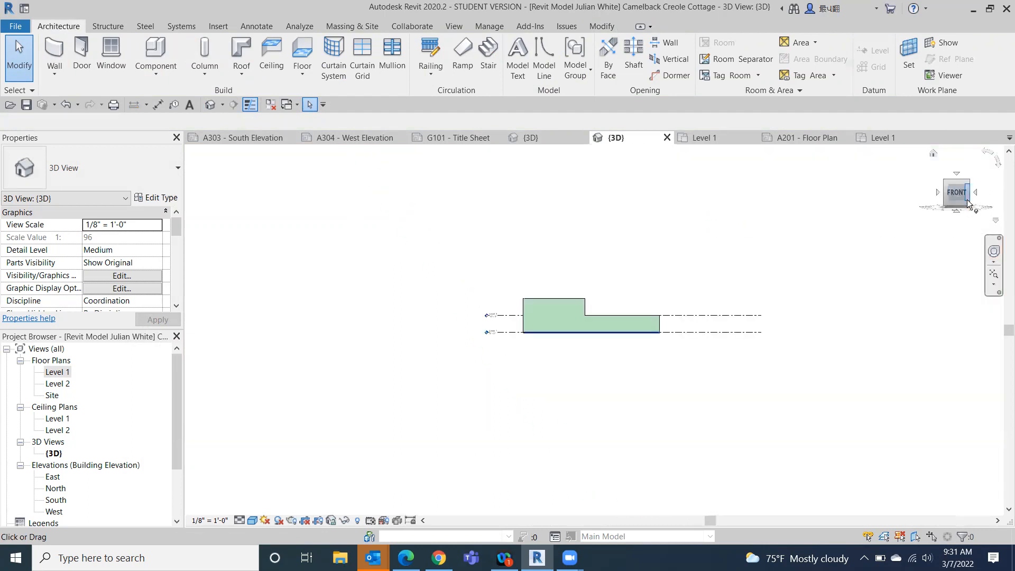
mouse_move(957, 209)
left_mouse_down()
mouse_move(949, 246)
mouse_move(848, 259)
mouse_move(347, 220)
mouse_move(442, 242)
mouse_move(492, 247)
mouse_move(495, 237)
left_mouse_up()
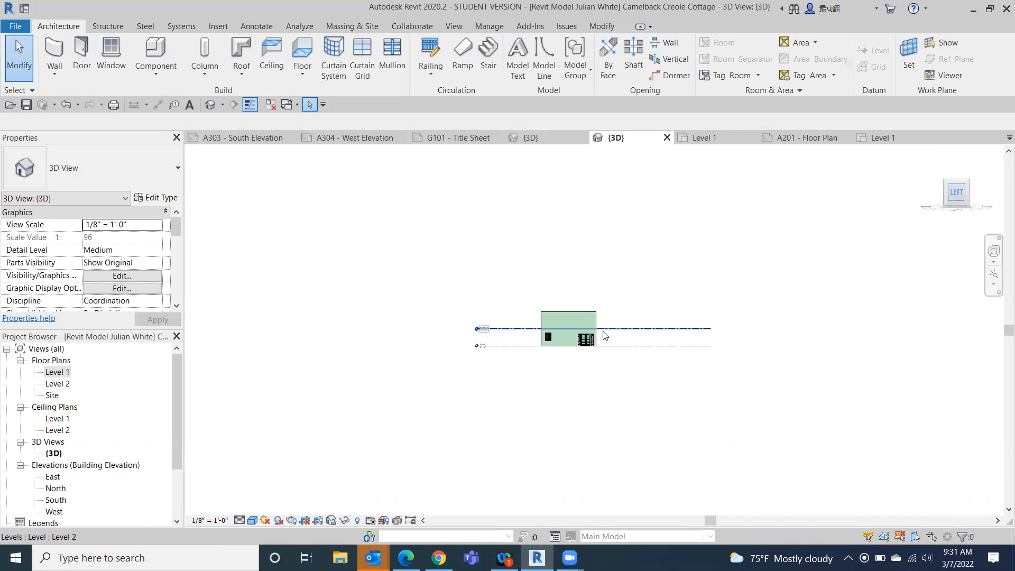
scroll(555, 348, "up", 5)
scroll(554, 346, "up", 4)
left_click(468, 235)
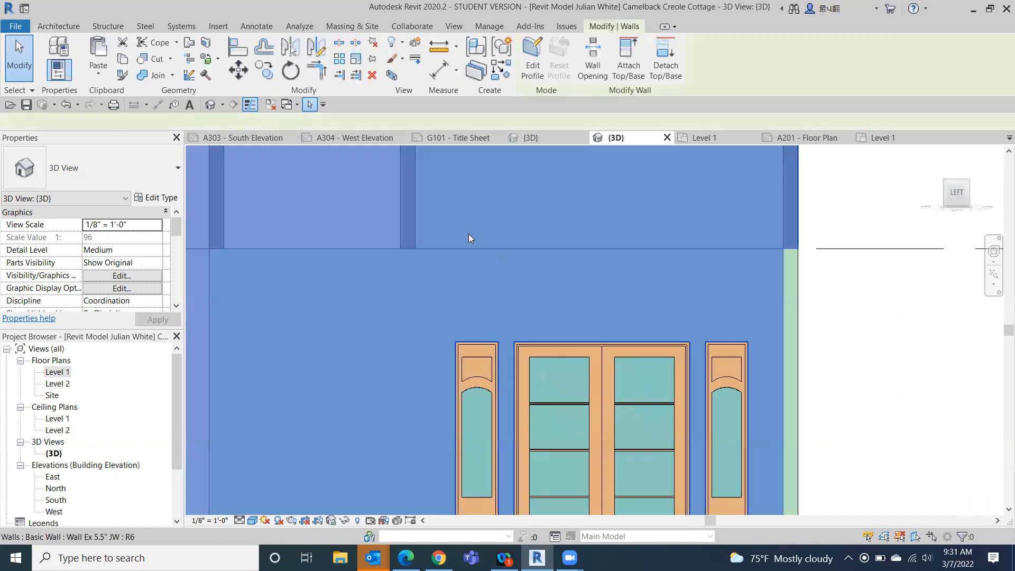
scroll(476, 249, "down", 4)
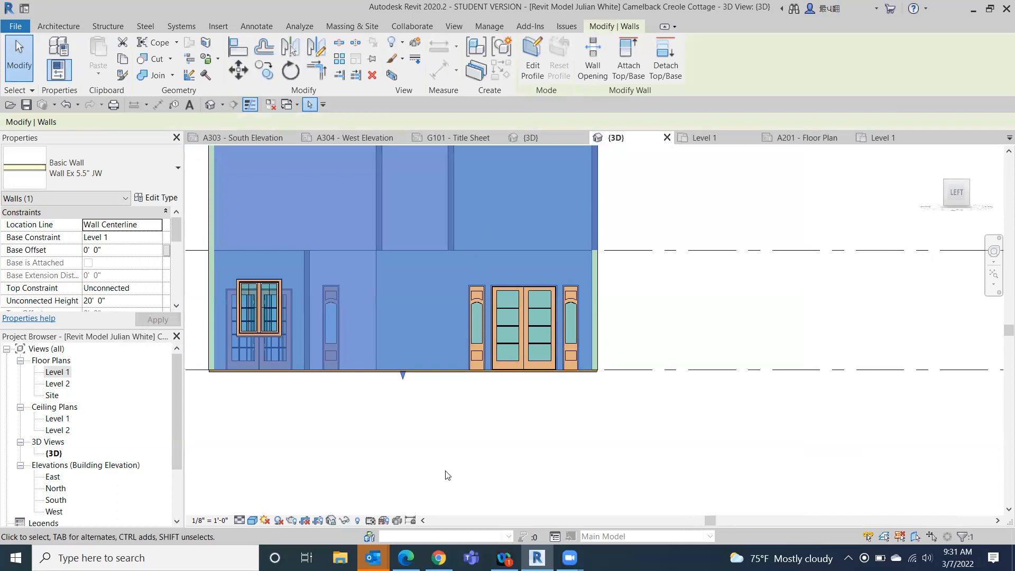
left_click(345, 521)
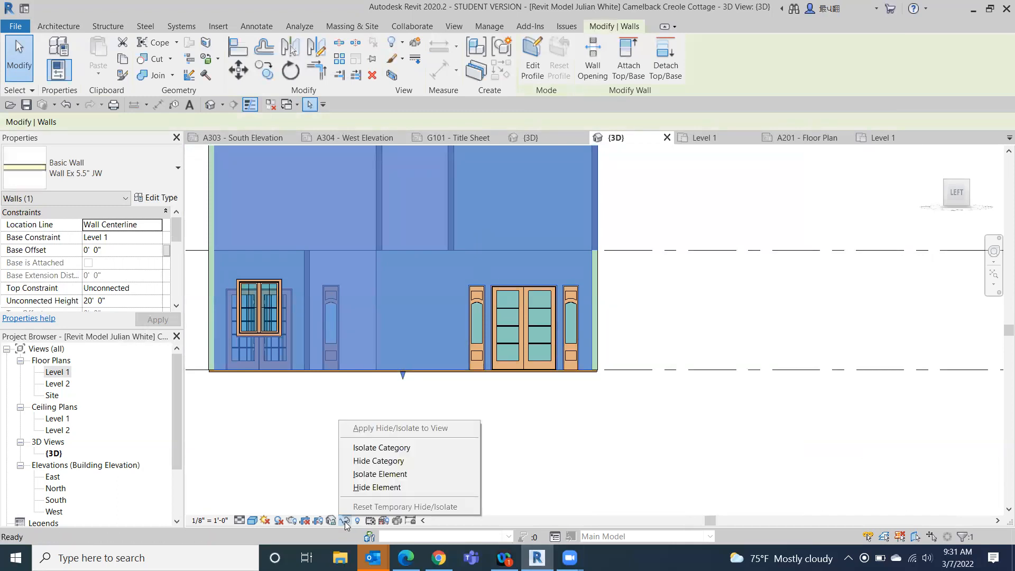
left_click(366, 487)
- Edit the profile of the new 10' 0" high interior wall, shortening its bottom line to 2' 0" at the north end
scroll(471, 283, "up", 4)
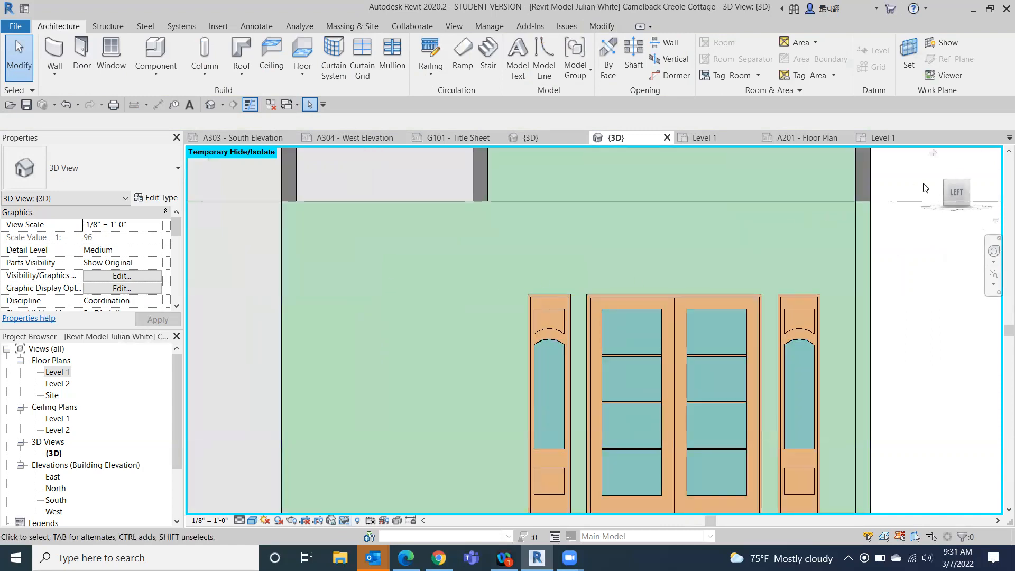
left_click(956, 193)
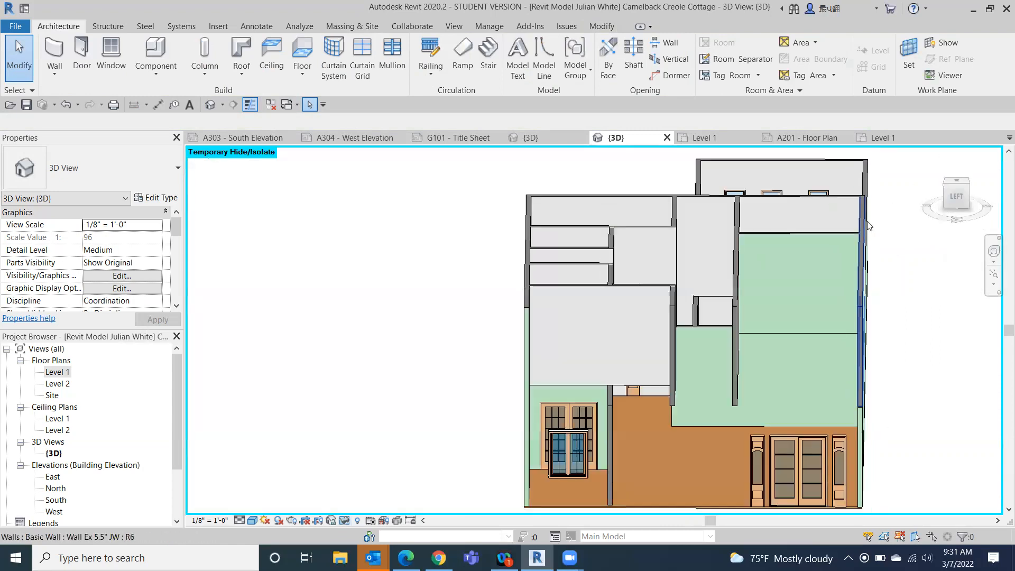
left_click(772, 360)
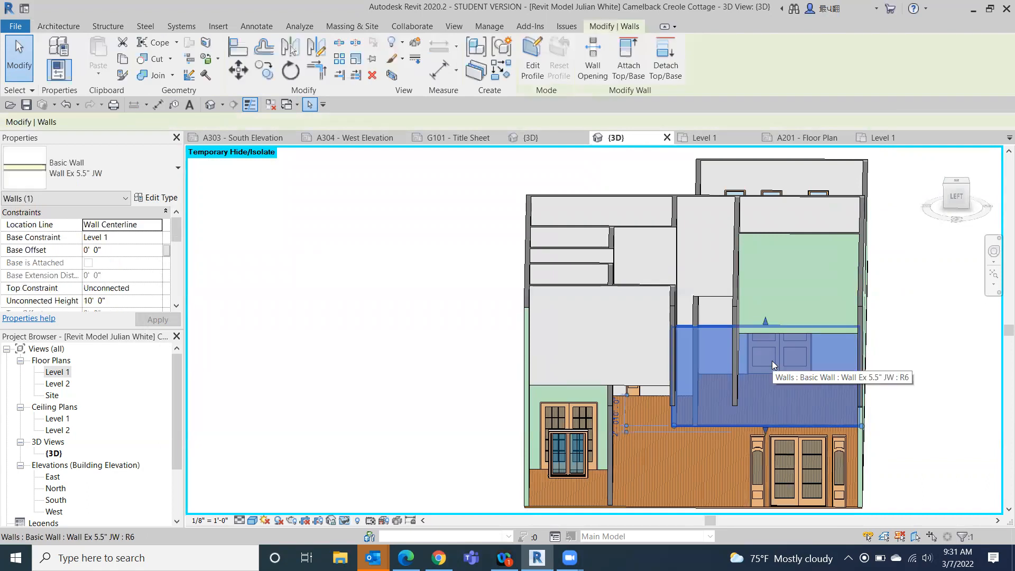
left_click(956, 196)
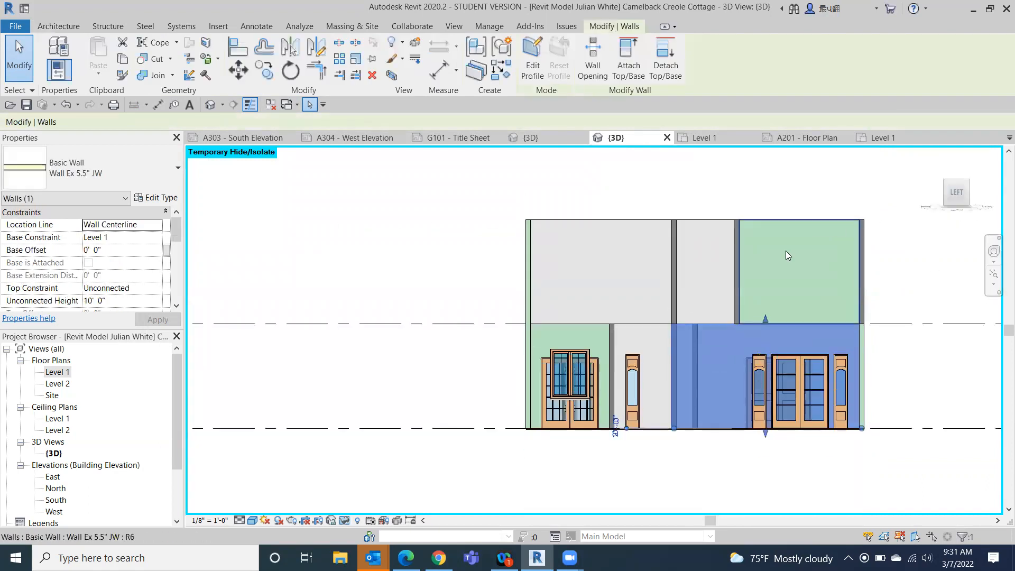
scroll(867, 376, "up", 3)
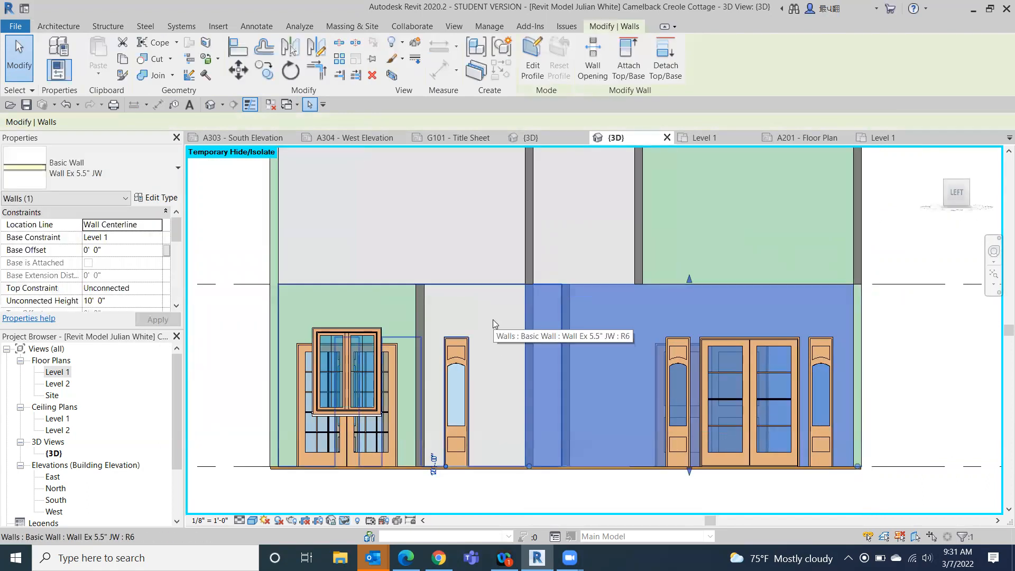
left_click(531, 58)
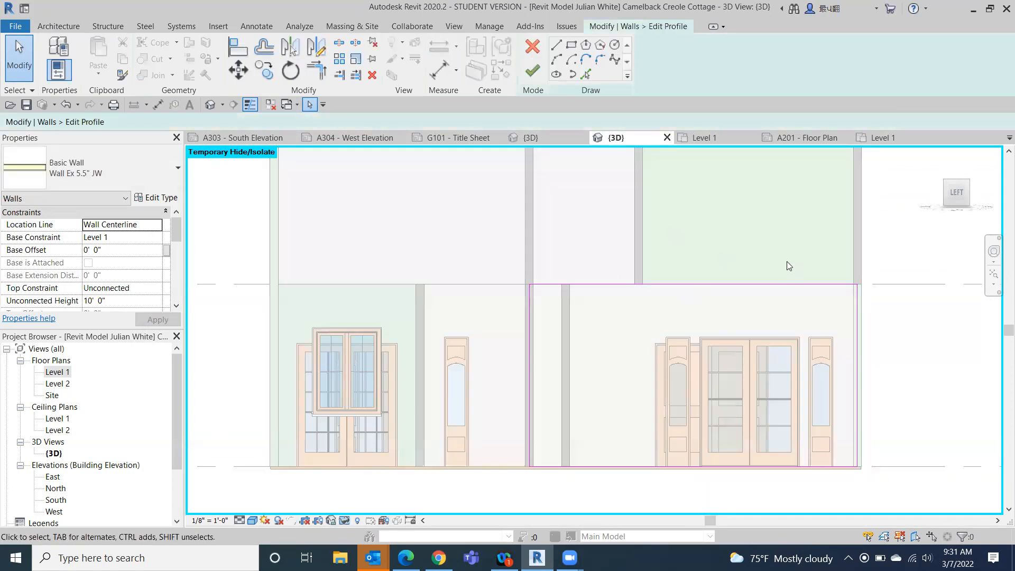
scroll(657, 480, "up", 2)
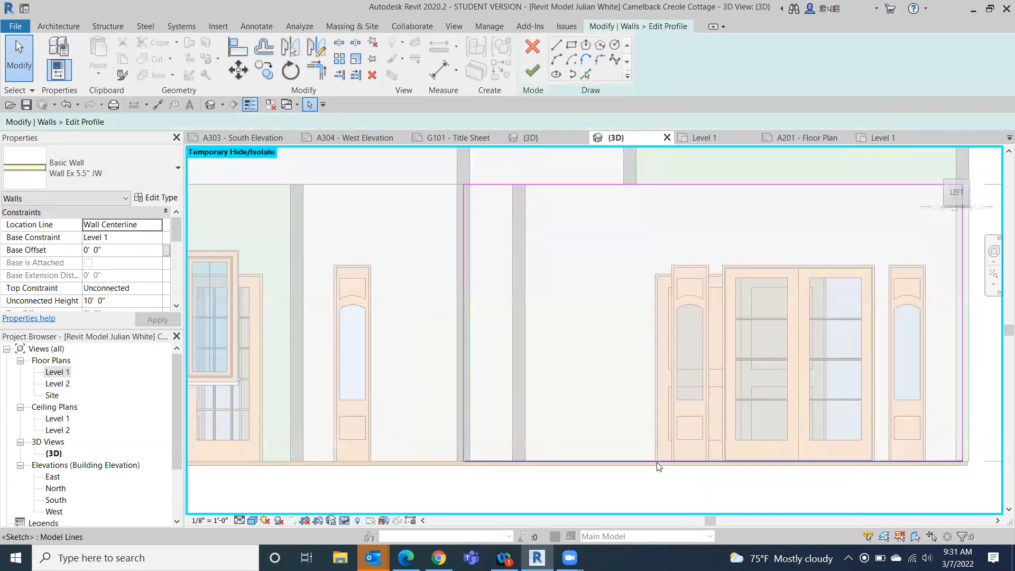
left_click(622, 460)
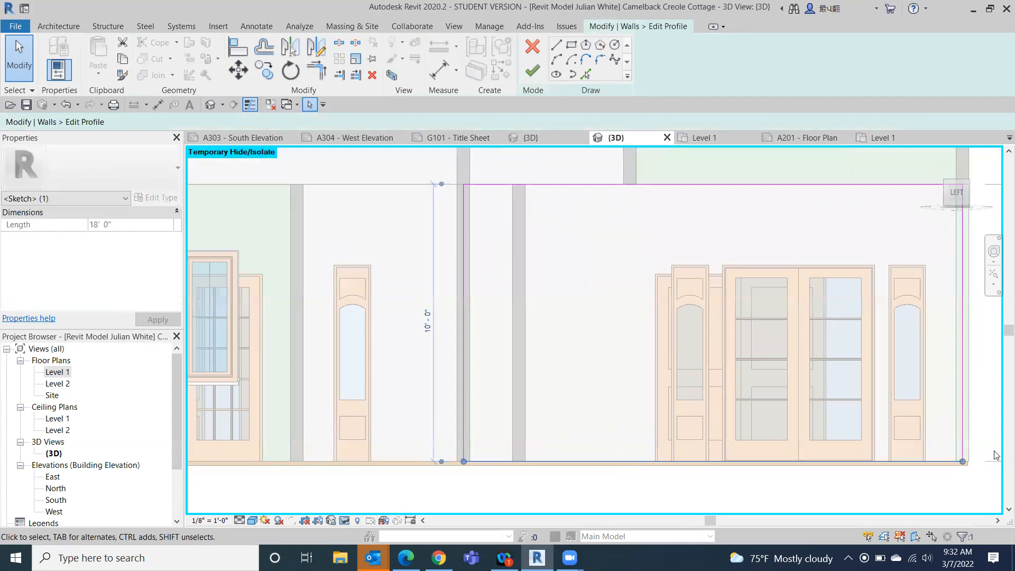
left_click_drag(961, 462, 519, 462)
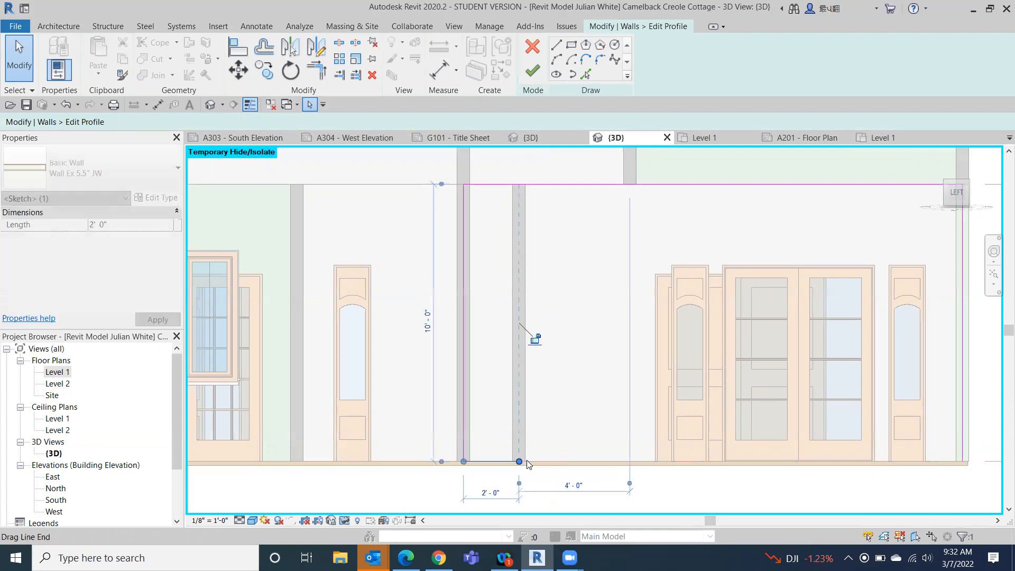
- Sketch profile lines running 2' 0" along the base from the wall's south end and about 4' 11" straight up
middle_click_drag(912, 459, 751, 436)
key("l")
key("i")
left_click(802, 440)
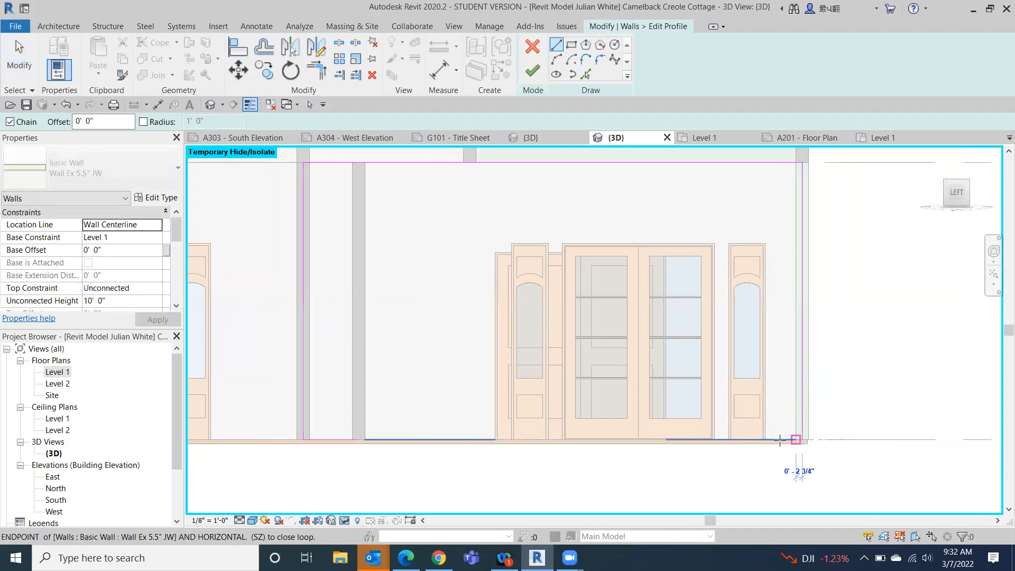
left_click(746, 440)
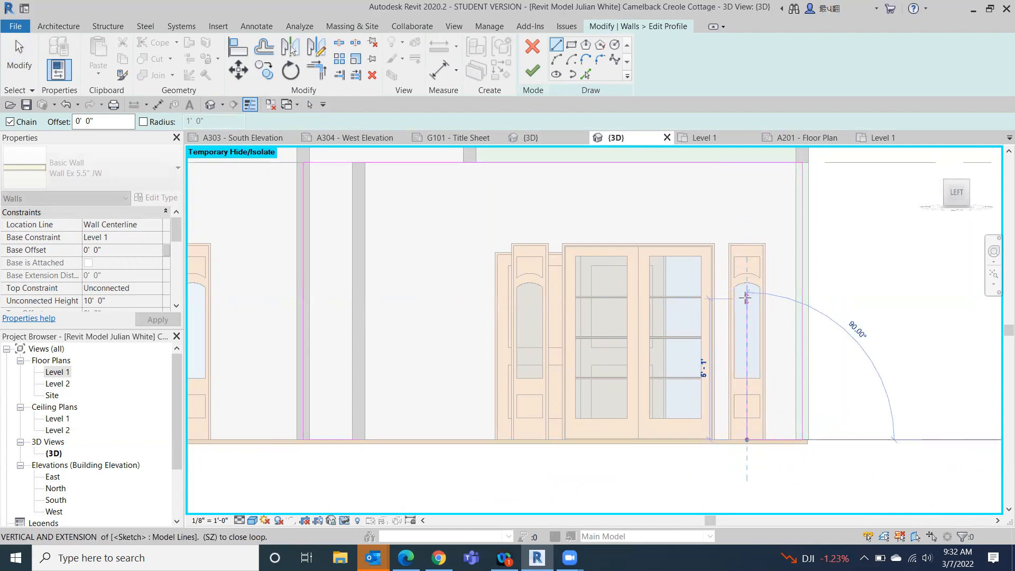
left_click(745, 301)
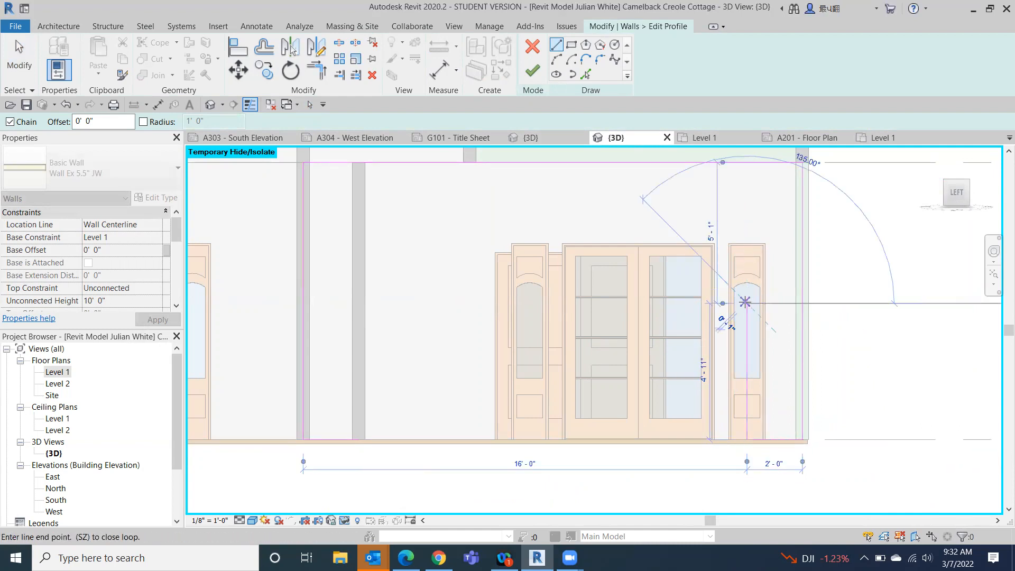
right_click(941, 338)
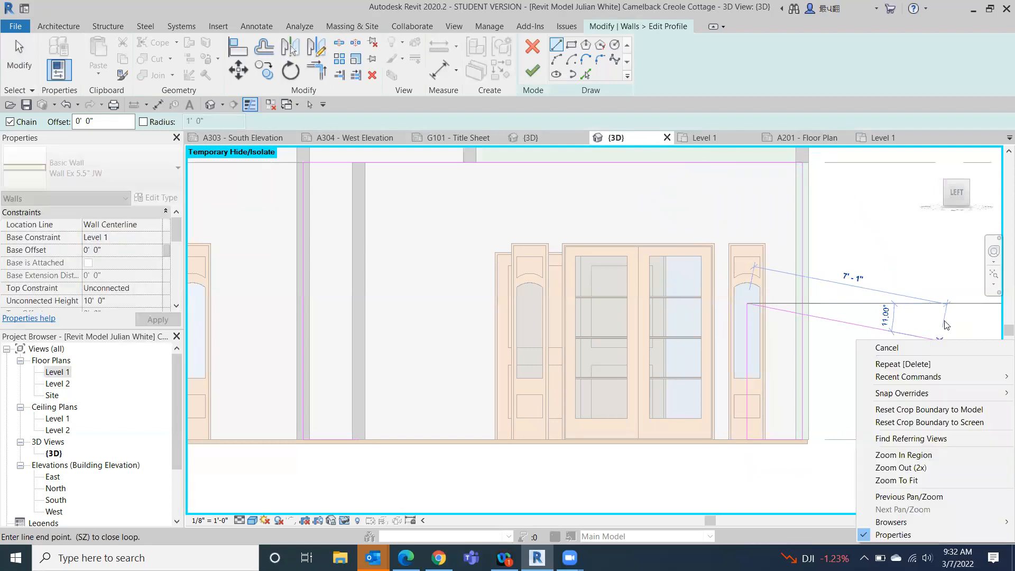
left_click(874, 344)
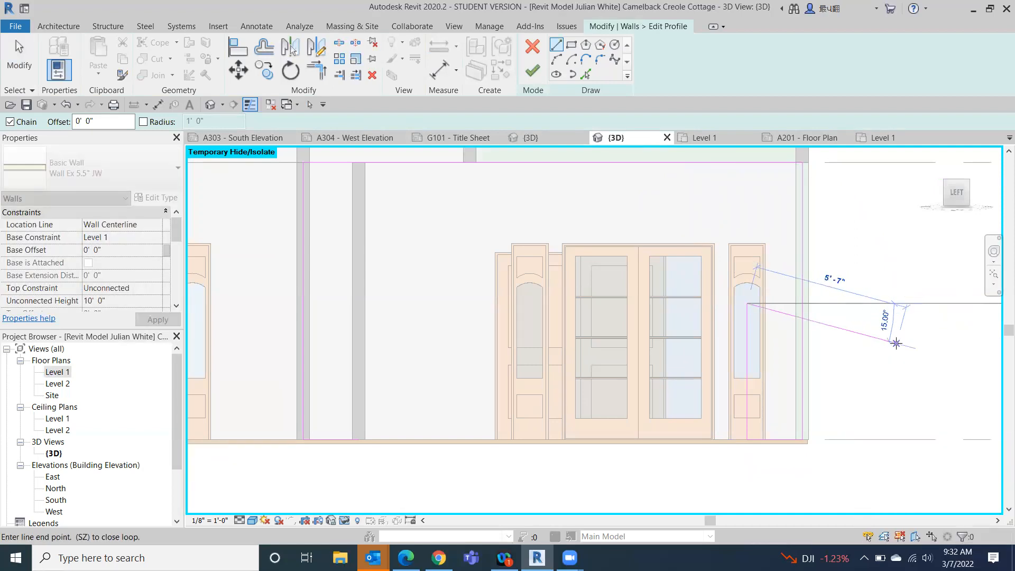
right_click(896, 343)
left_click(888, 149)
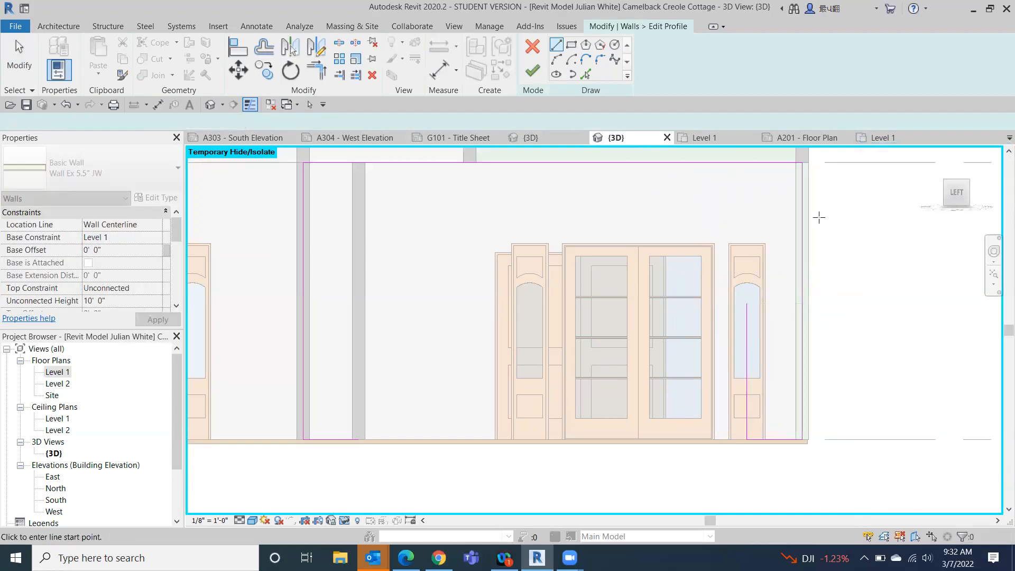
- Sketch a matching vertical line about 4' 11" high from the end of the north base line and try to finish the profile
left_click(364, 439)
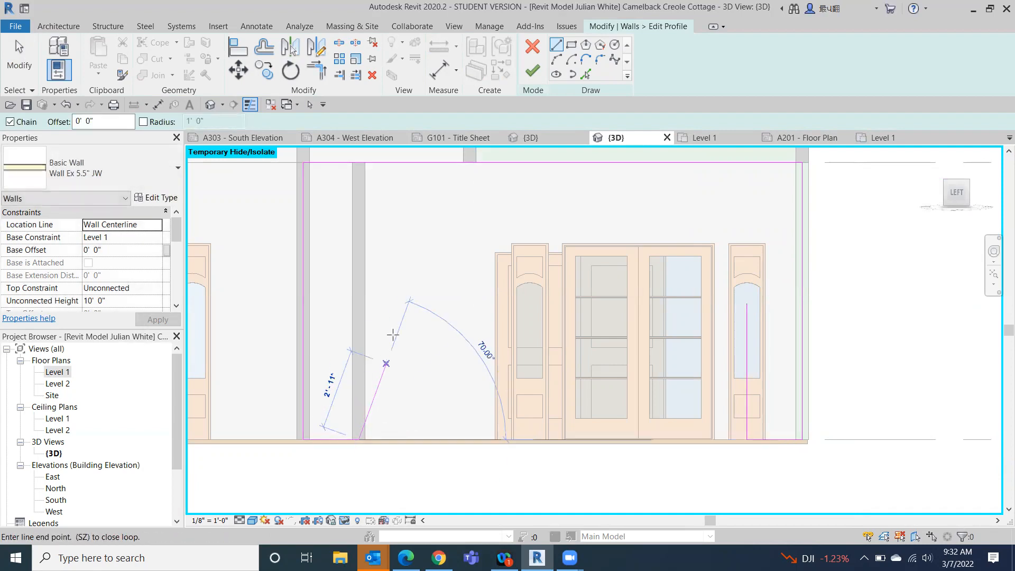
left_click(358, 305)
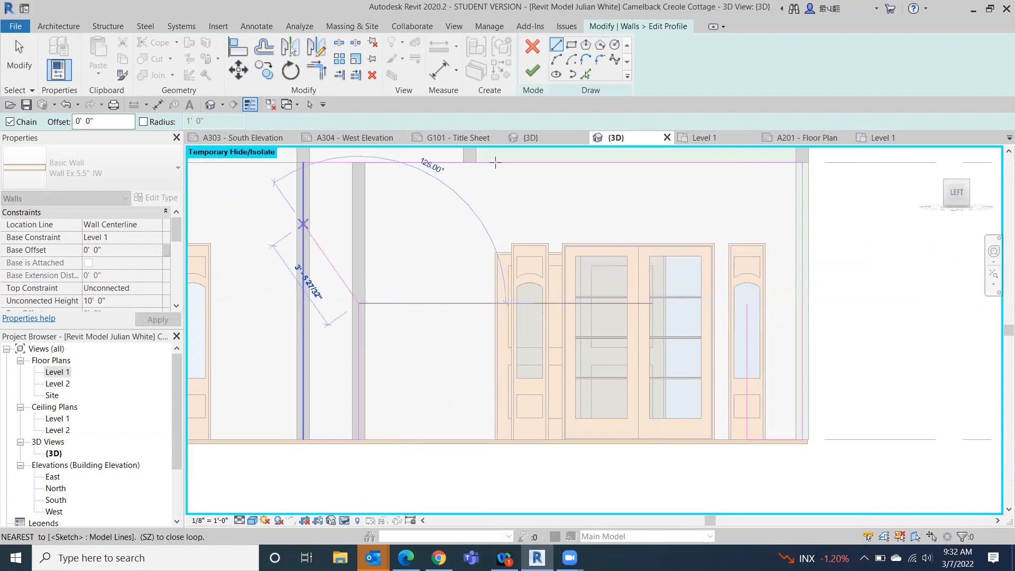
left_click(16, 55)
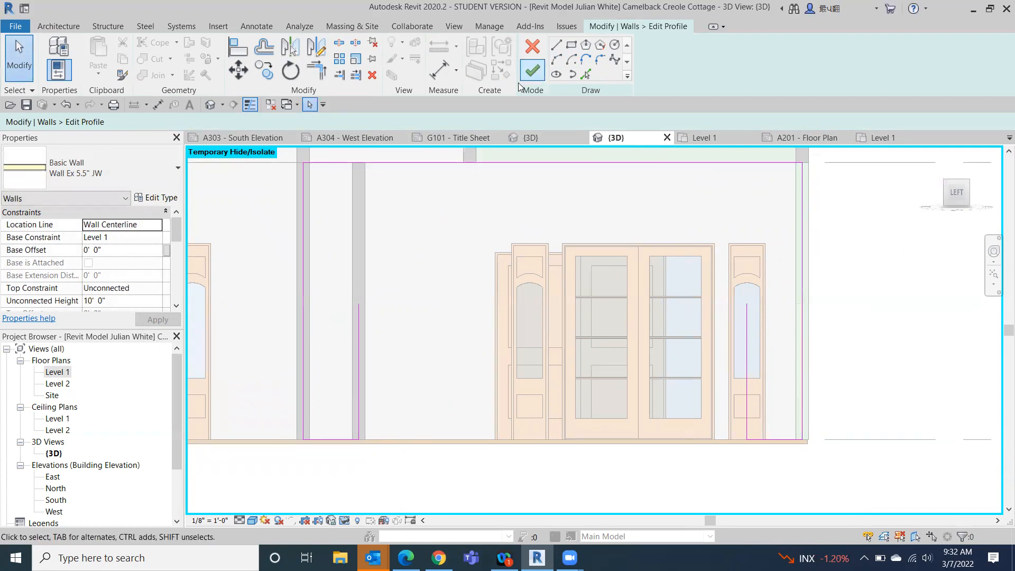
left_click(530, 72)
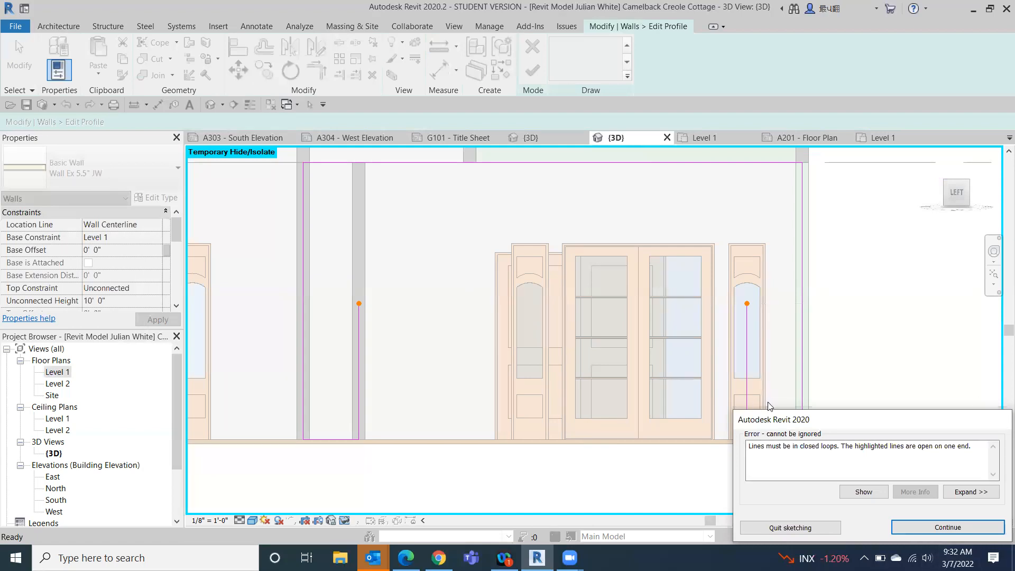
- Bridge the two vertical profile lines with a start-end-radius arc of about 7' 8 3/8" radius and finish the wall's profile
left_click_drag(845, 419, 835, 325)
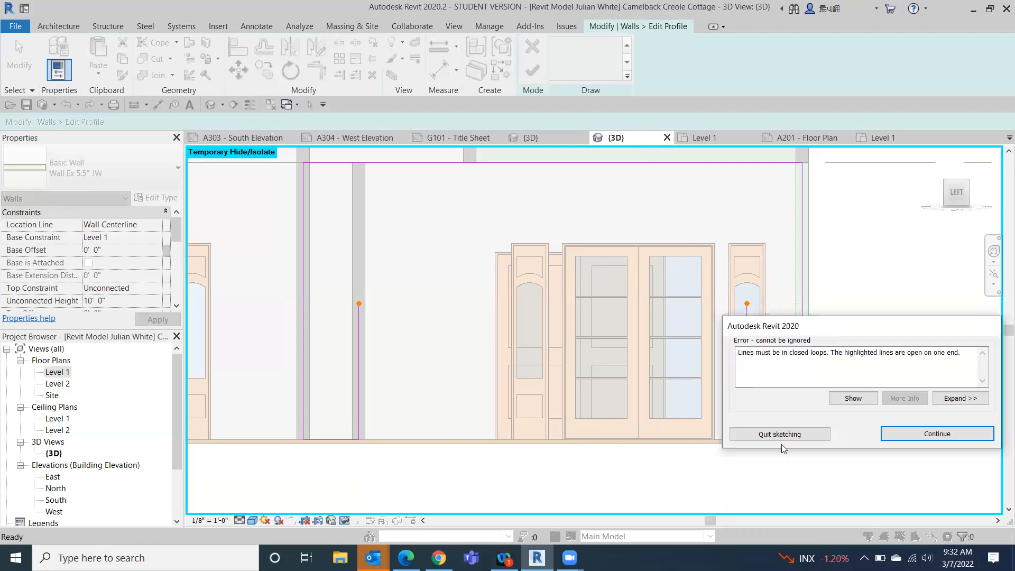
left_click(934, 433)
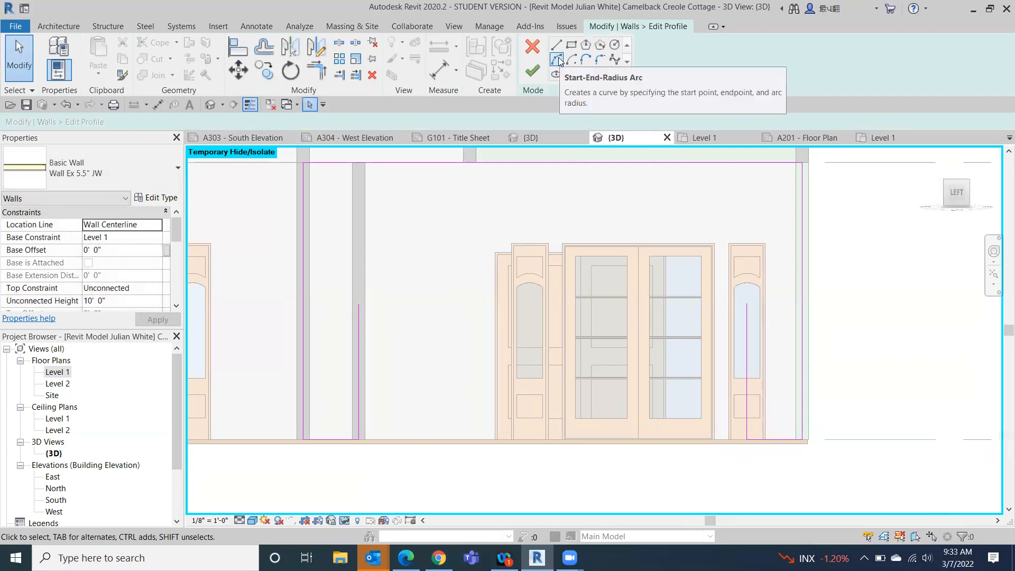
left_click(558, 60)
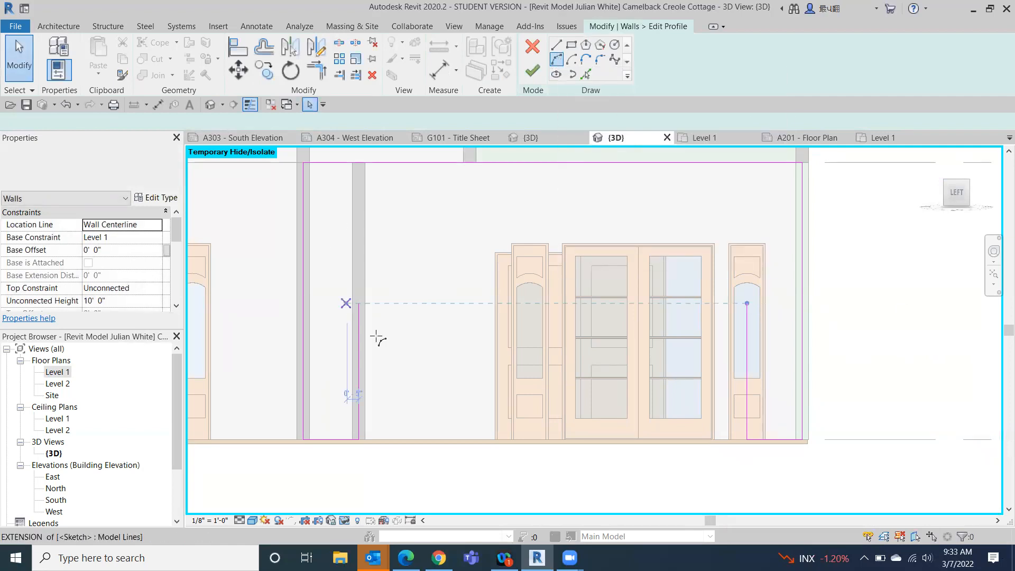
left_click(359, 303)
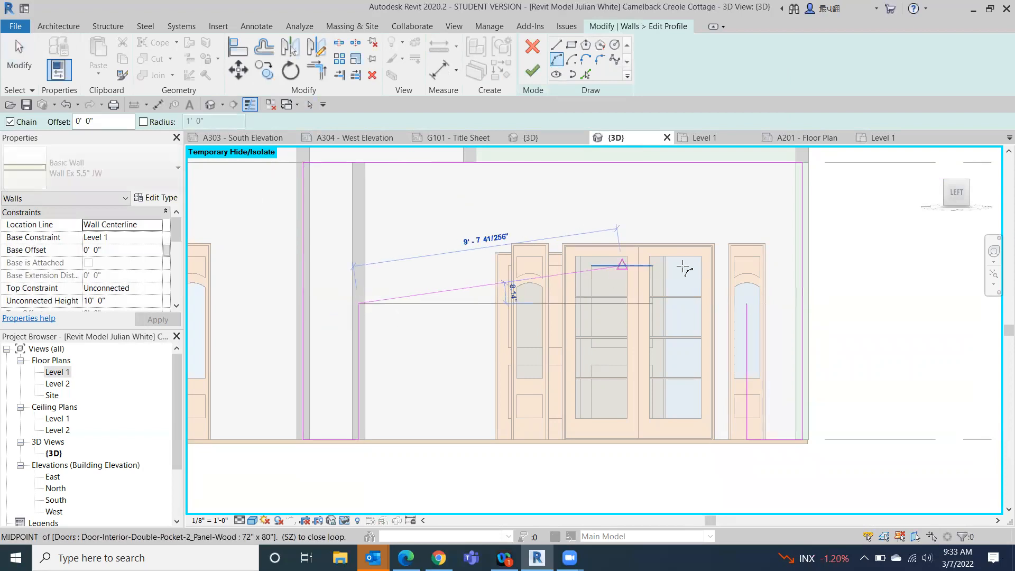
left_click(746, 302)
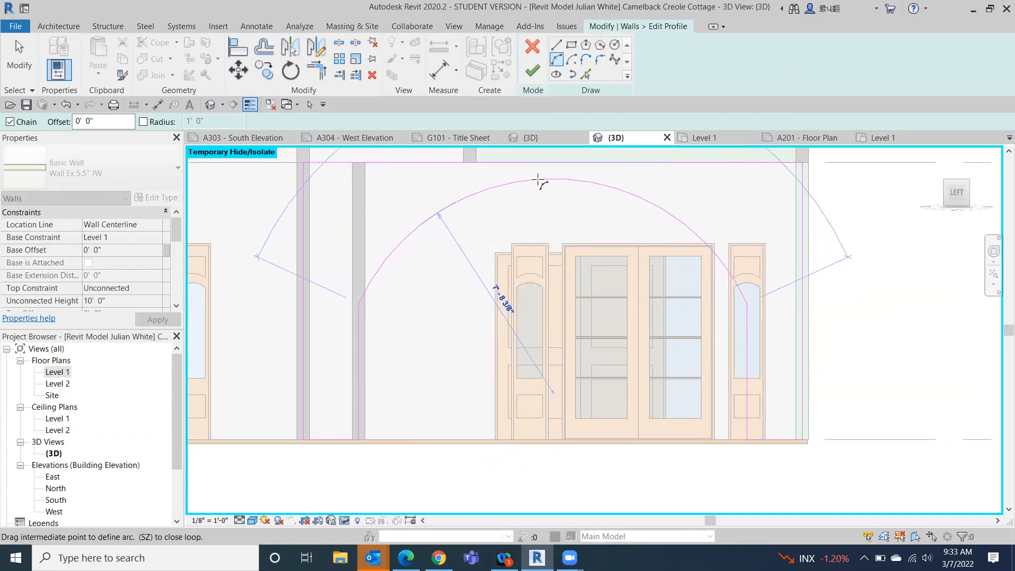
left_click(538, 180)
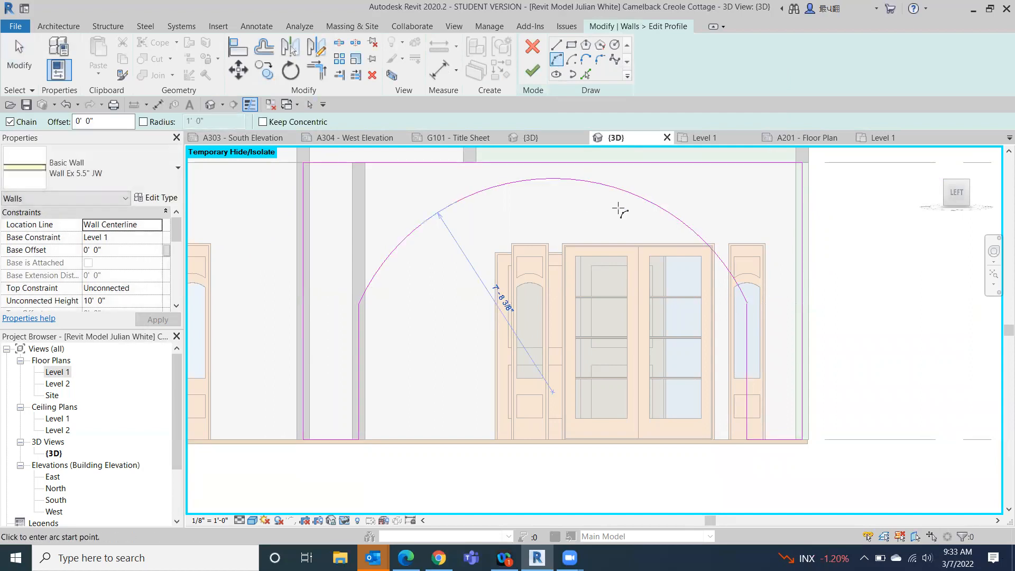
left_click(532, 71)
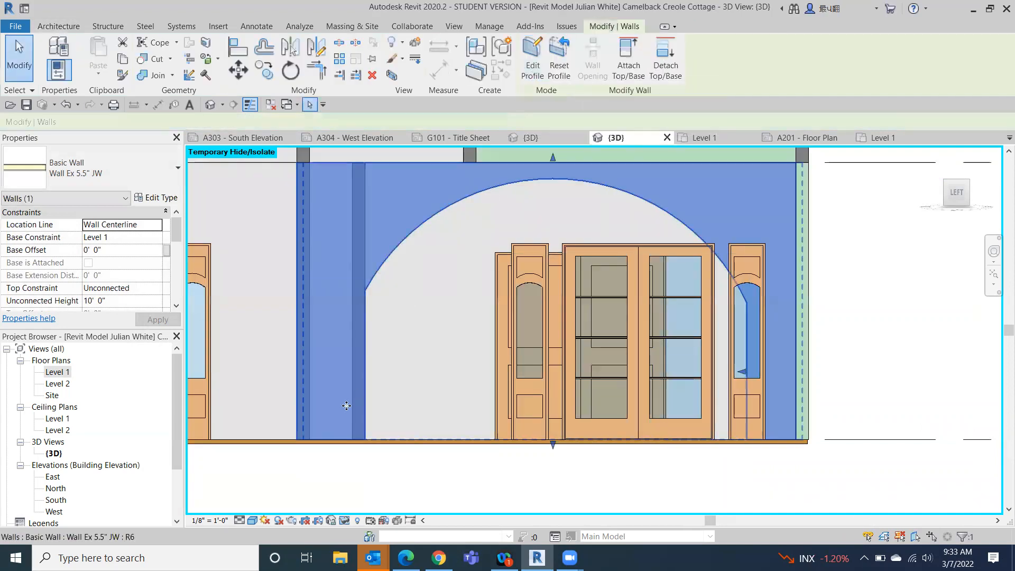
left_click(347, 469)
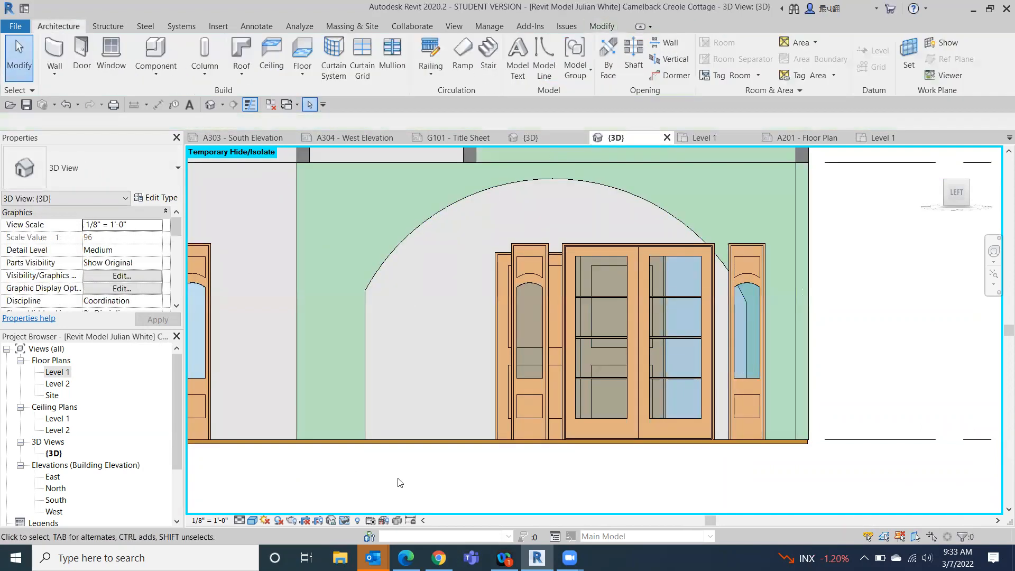
left_click(968, 182)
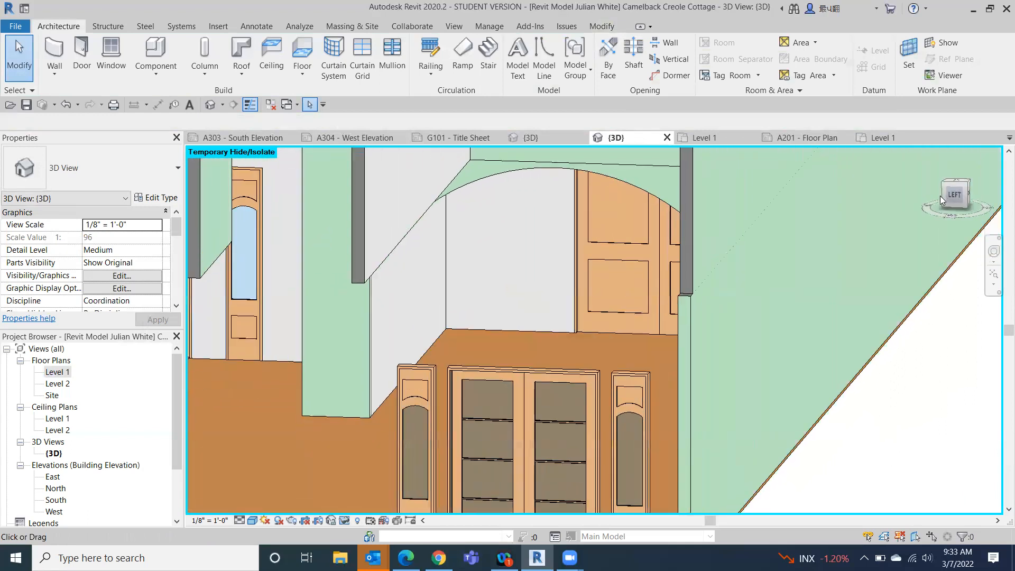
left_click_drag(945, 189, 873, 239)
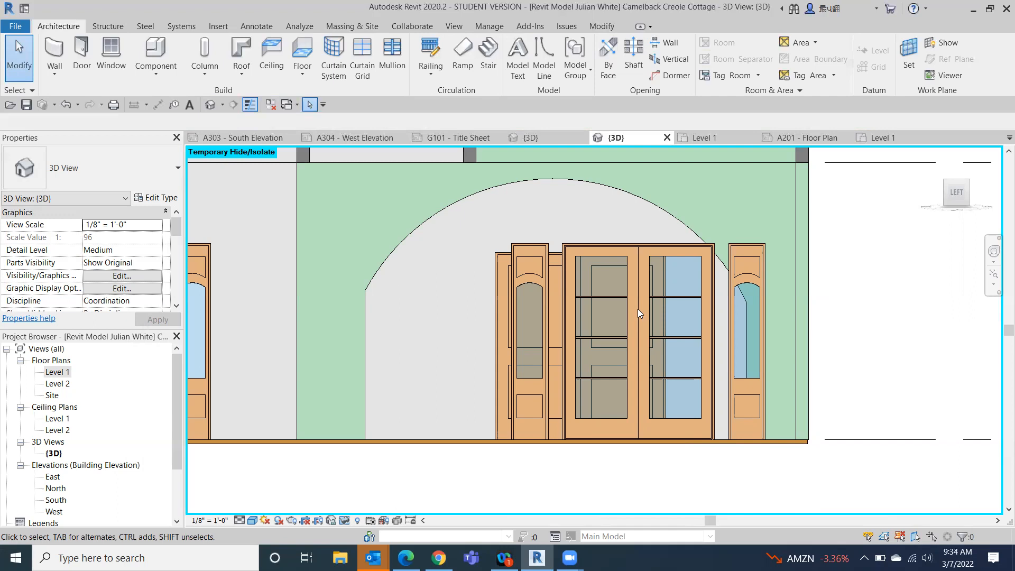
- Create a new project based on the Architectural Template
left_click(9, 26)
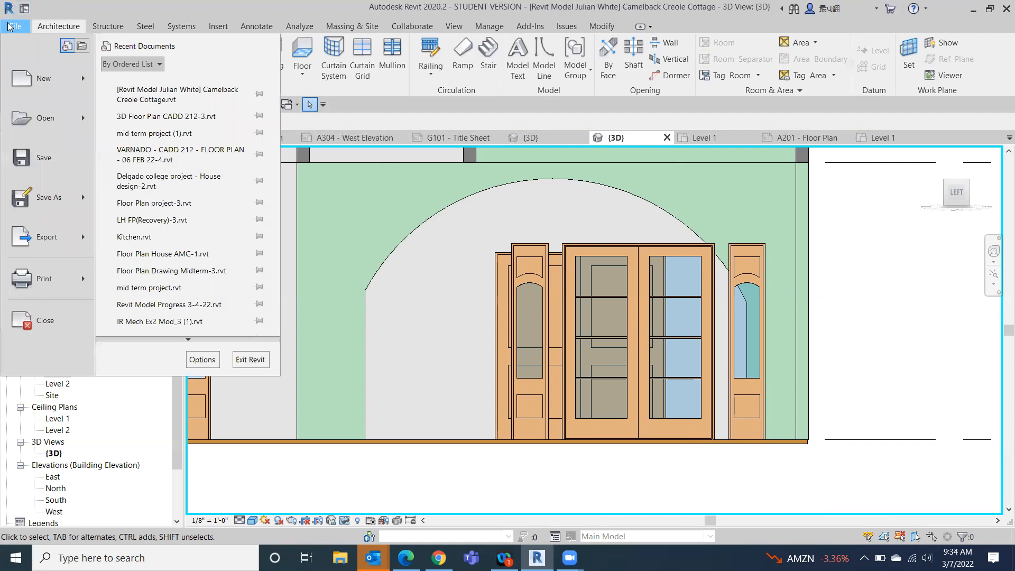
left_click(34, 80)
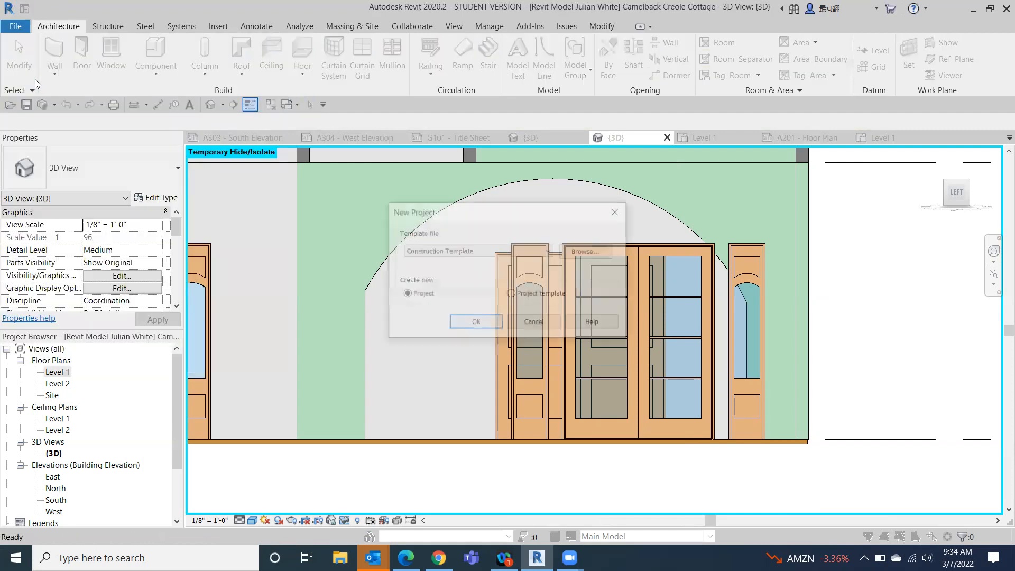
left_click(550, 251)
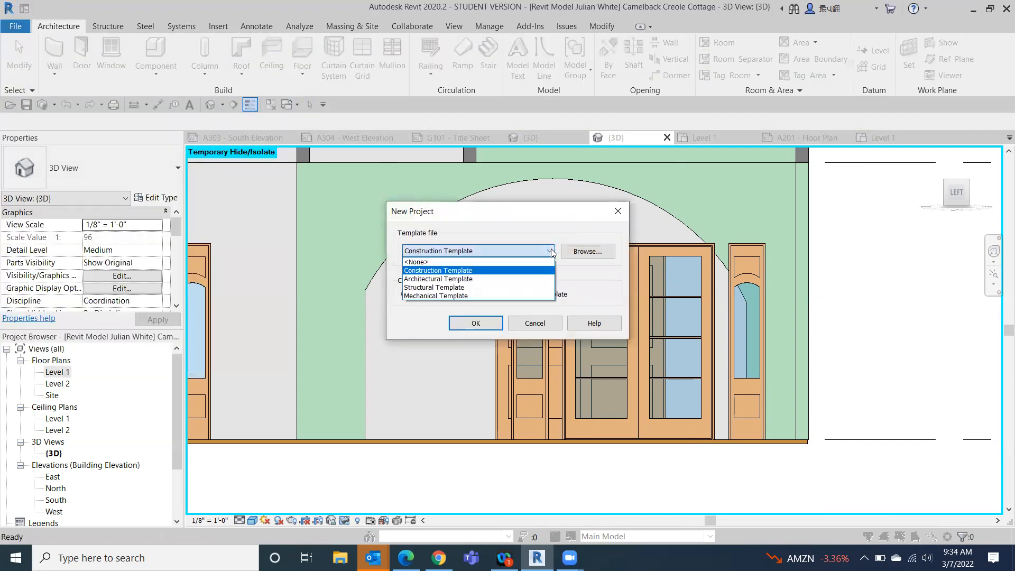
left_click(490, 279)
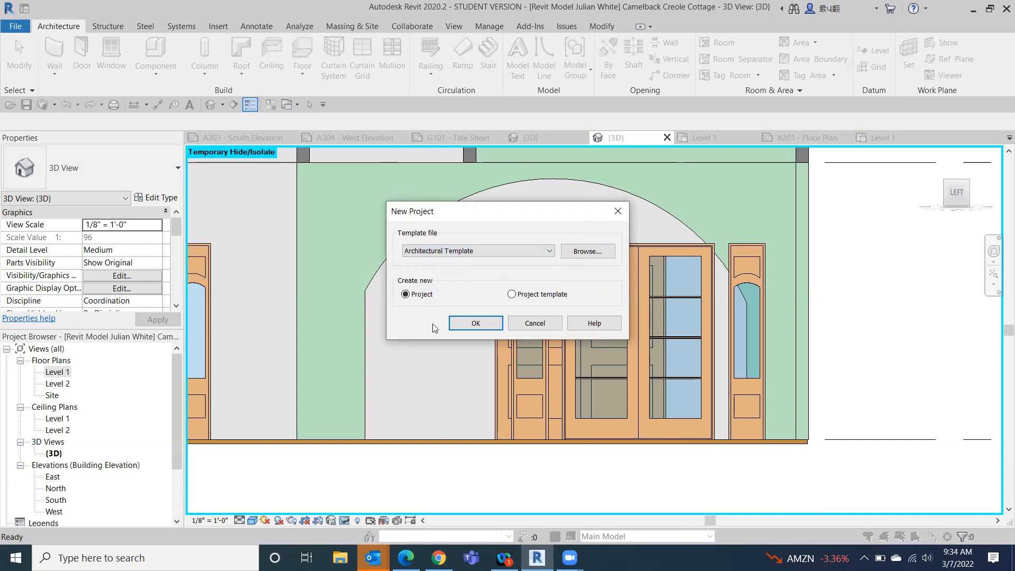
left_click(461, 324)
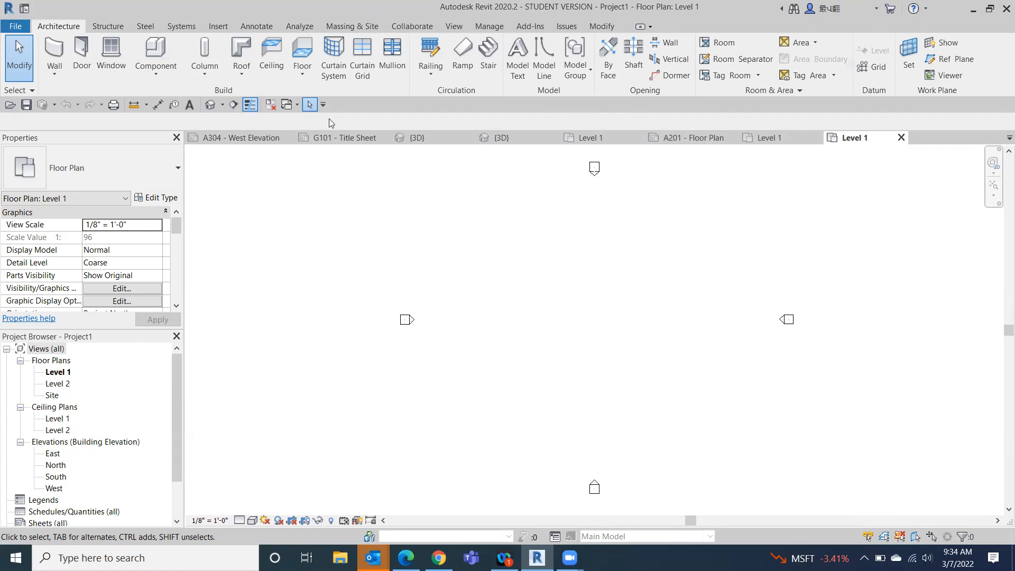
- Review the door types available for placement in the new project
left_click(79, 51)
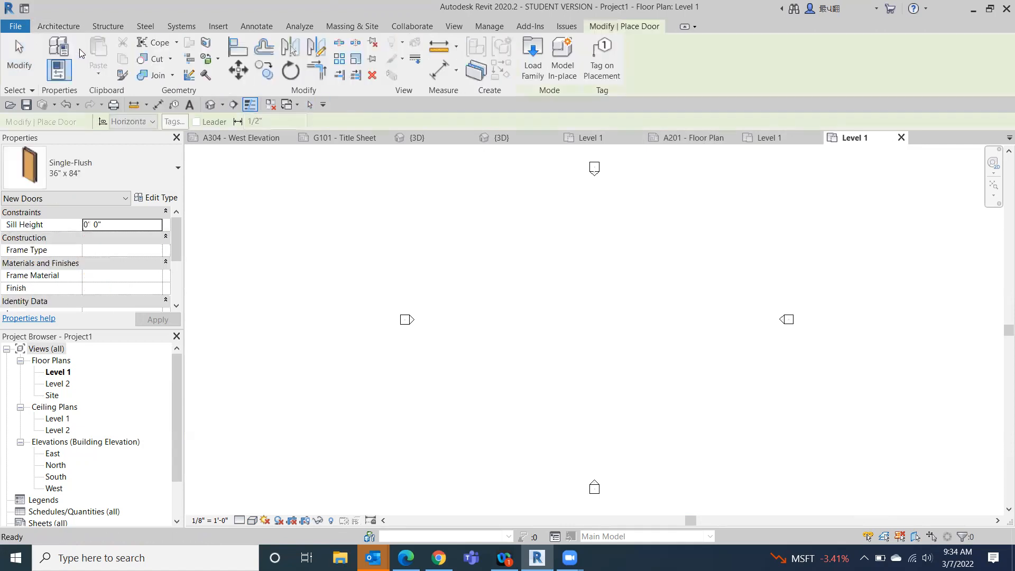
left_click(141, 162)
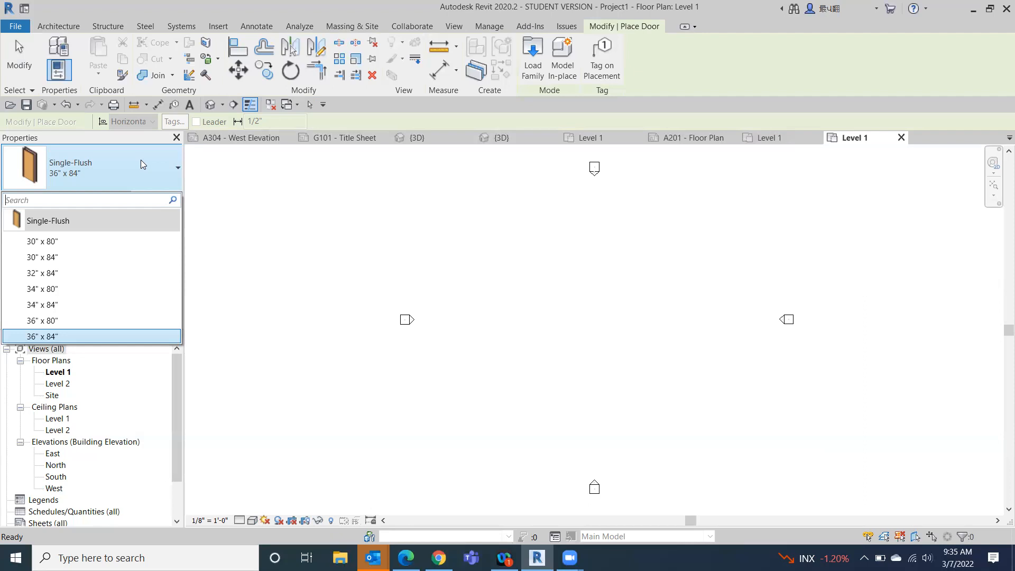
left_click(785, 509)
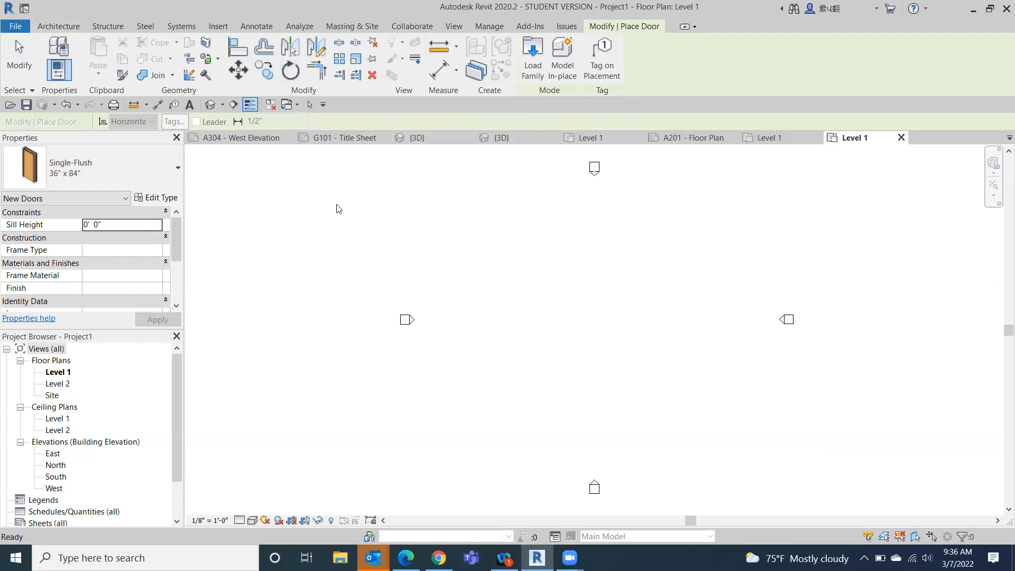
- Draw a rectangle of Generic - 8" walls about 52' by 28' between the elevation markers on Level 1
left_click(60, 26)
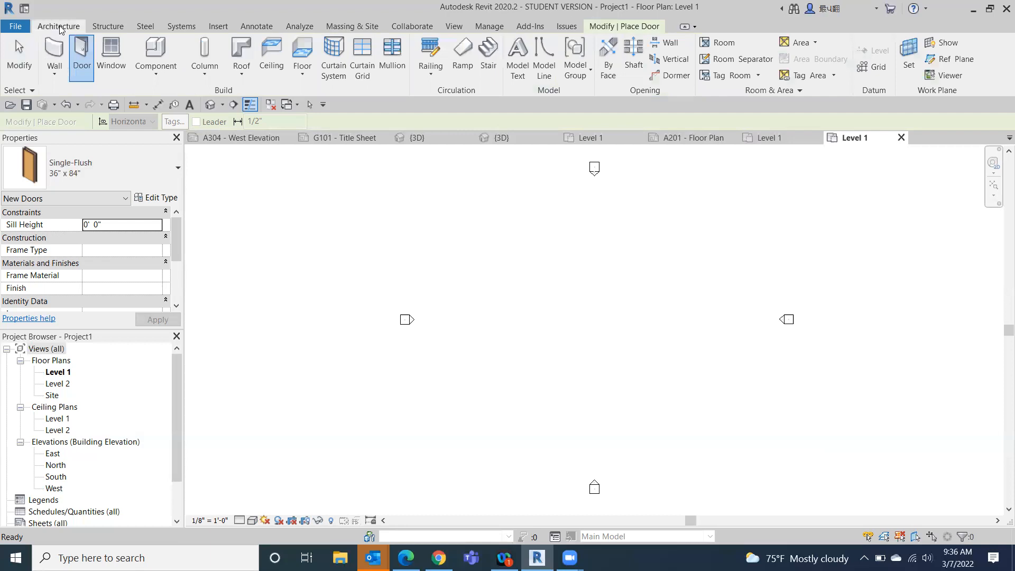
left_click(54, 51)
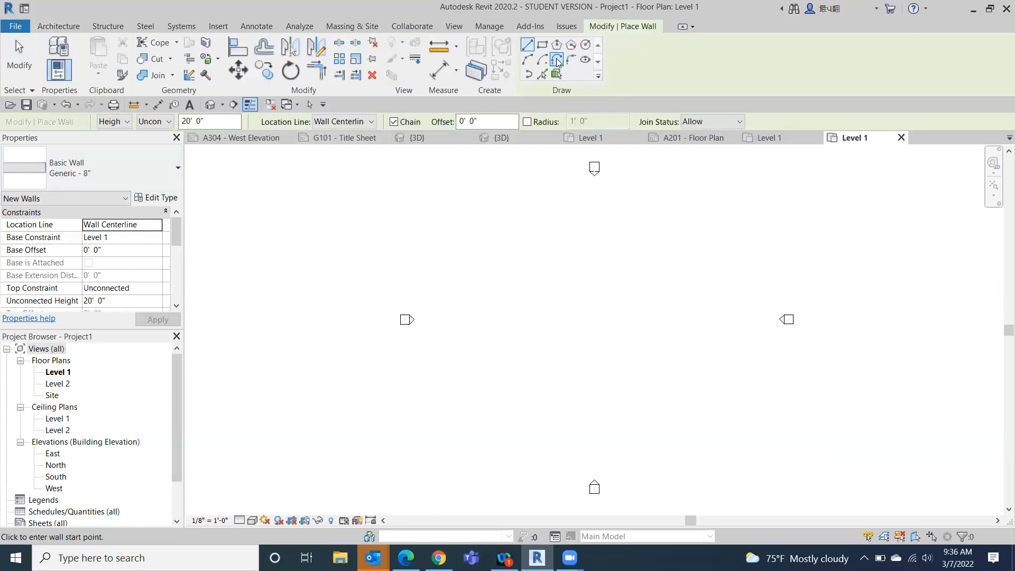
left_click(541, 45)
left_click(521, 300)
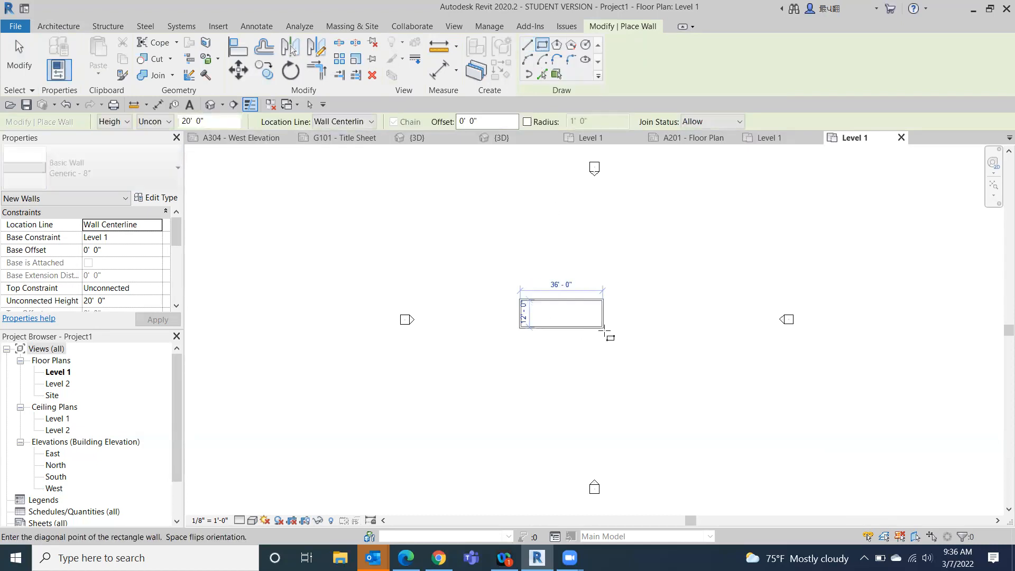
left_click(639, 363)
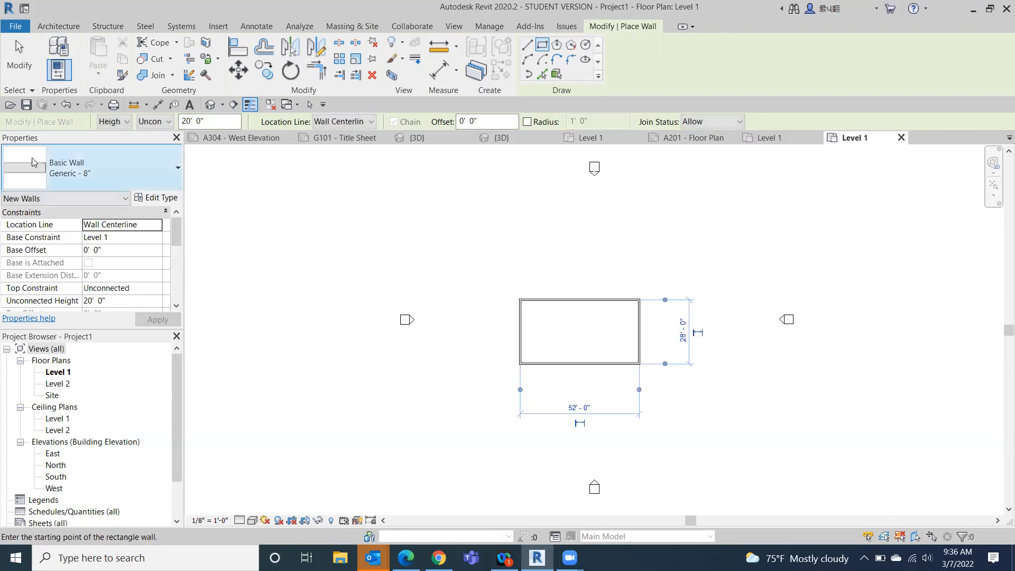
left_click(20, 58)
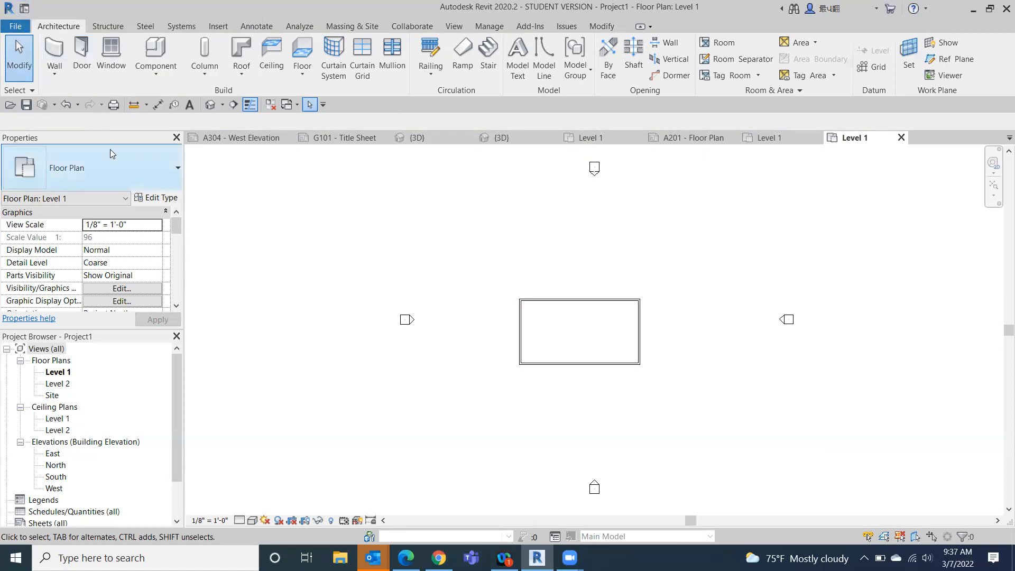
- Start a roof footprint on Level 2 with a 2' overhang and pick the north and south walls as slope-defining boundaries
left_click(238, 56)
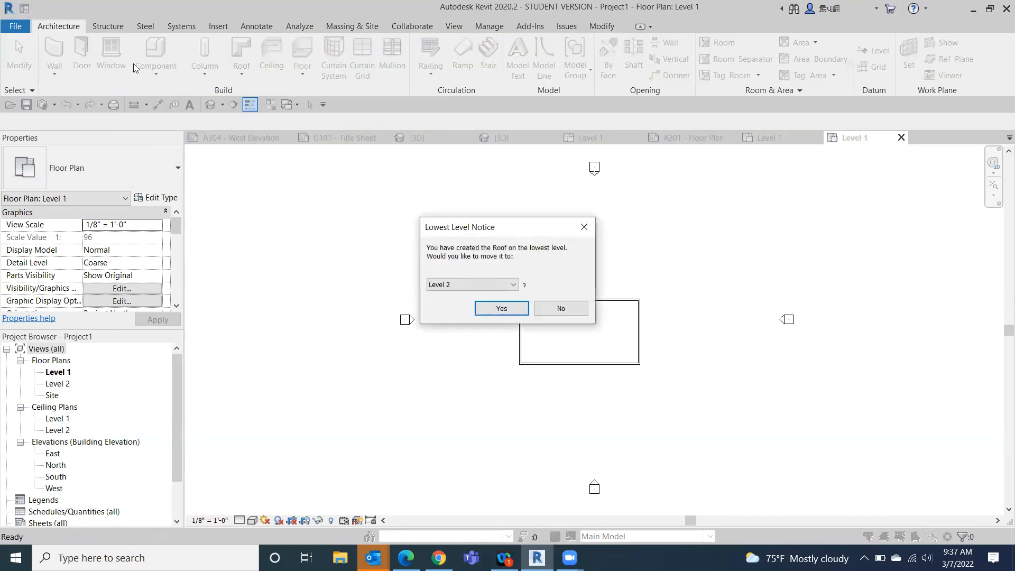
left_click(518, 310)
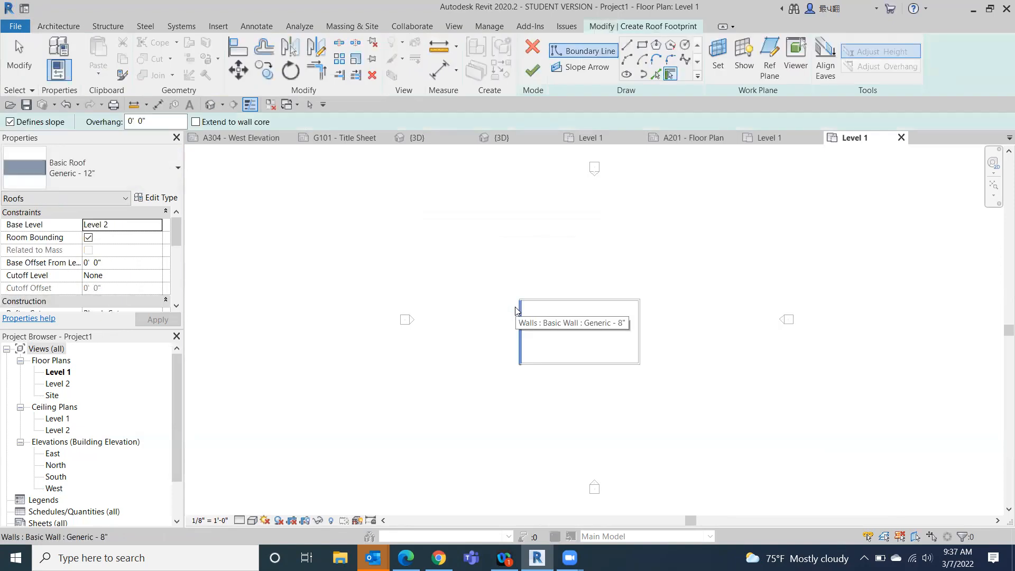
left_click_drag(161, 122, 117, 123)
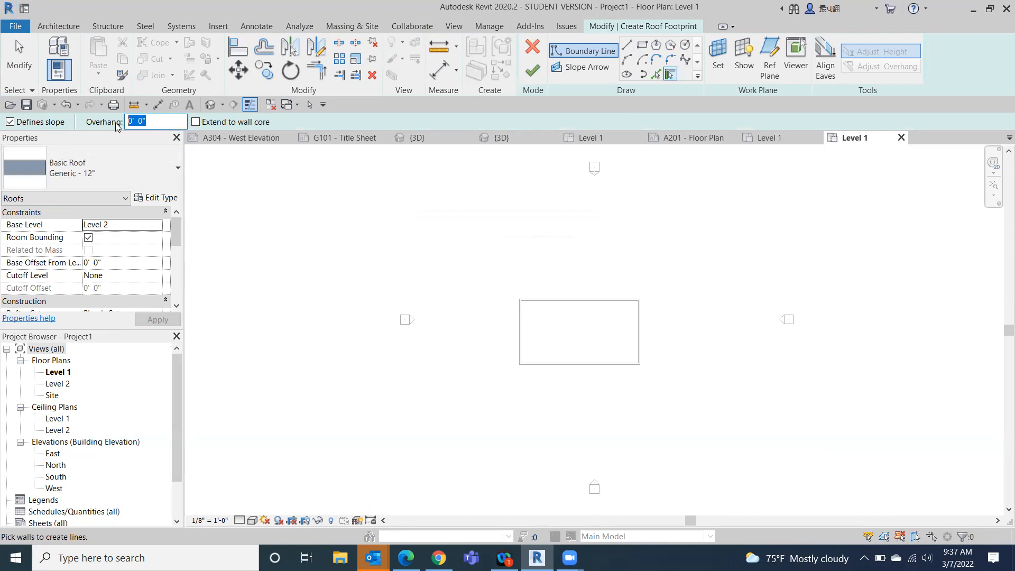
type("2")
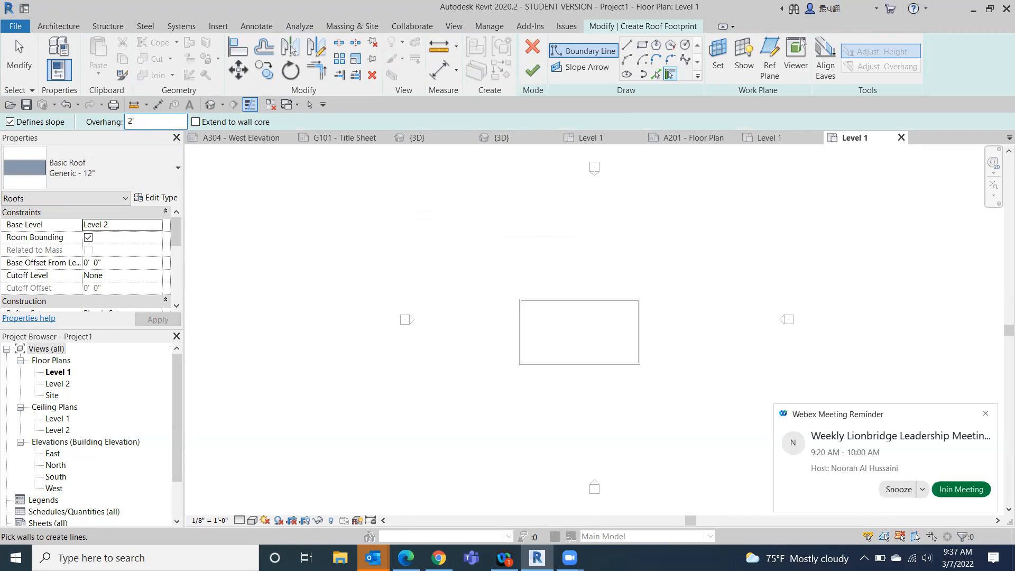
key("Return")
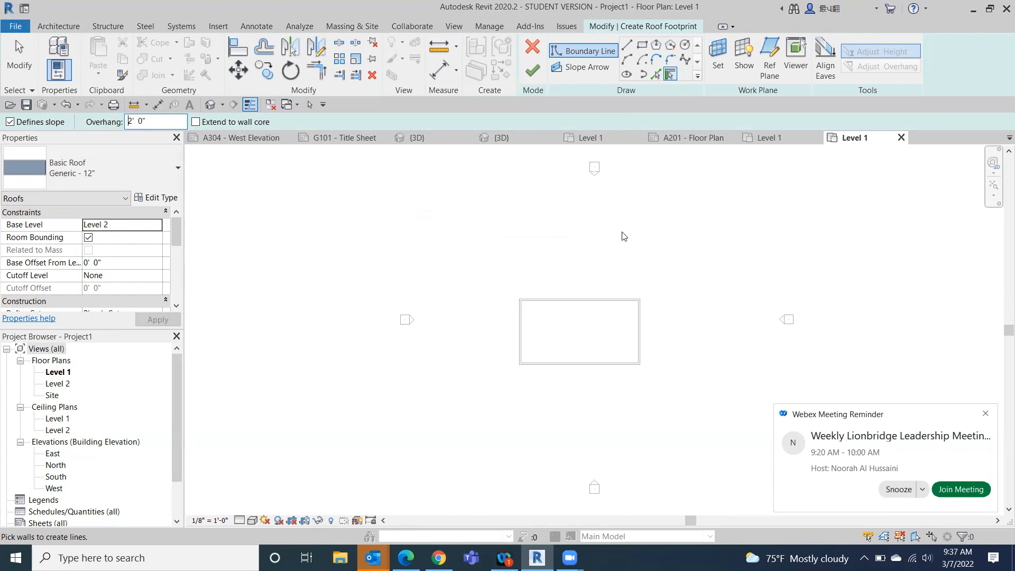
left_click(579, 299)
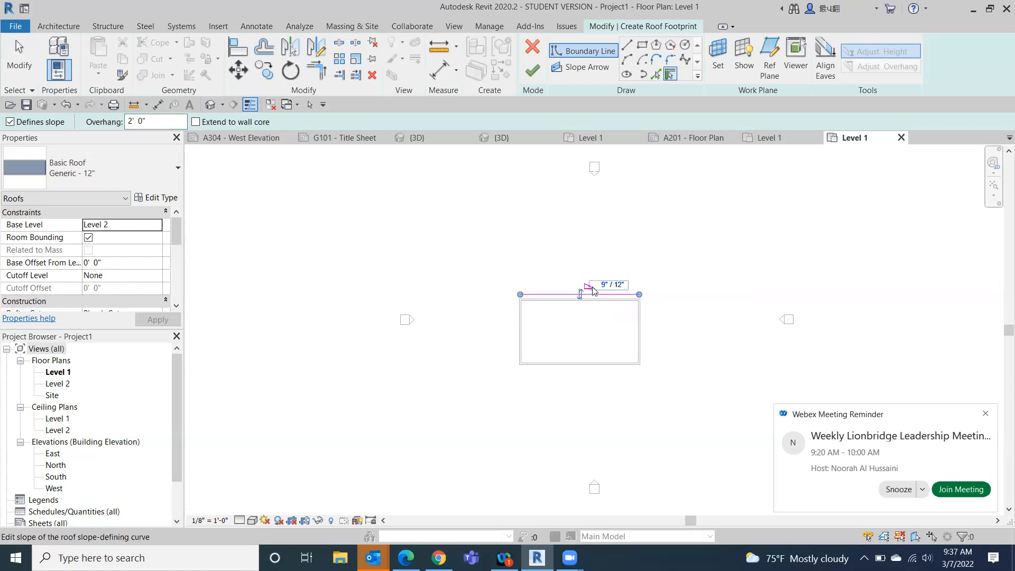
left_click(582, 370)
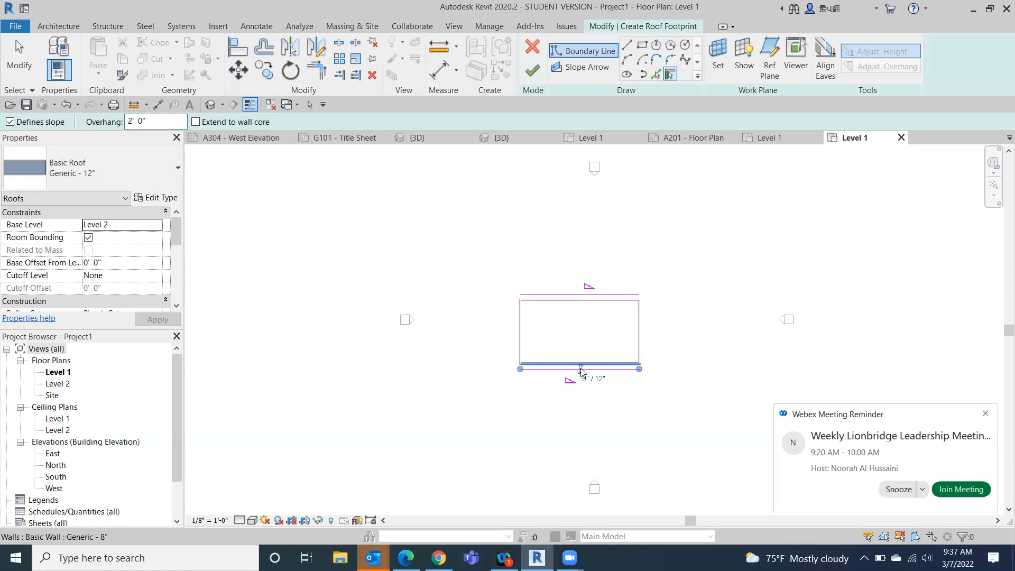
left_click(985, 412)
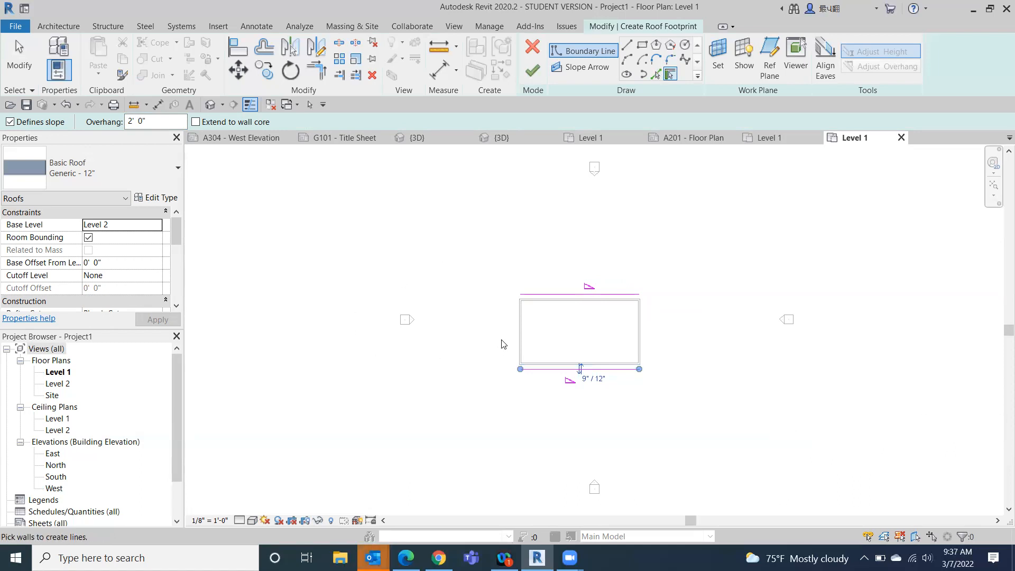
- Add the west wall to the roof footprint as a sloped boundary and the east wall with Defines slope off
left_click(525, 325)
left_click(10, 122)
left_click(637, 333)
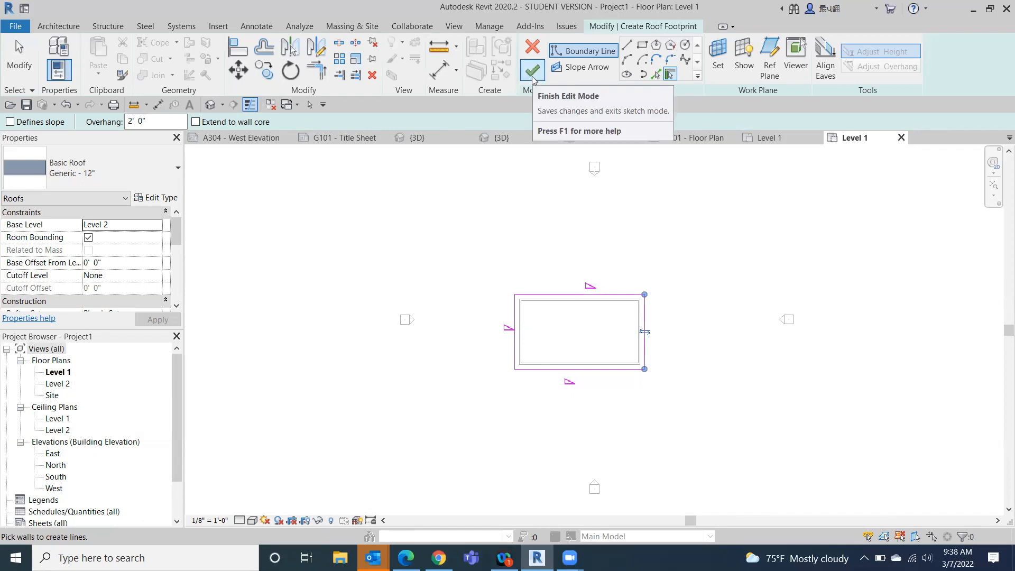
- Finish the roof footprint without attaching the walls and open the default 3D view
left_click(532, 74)
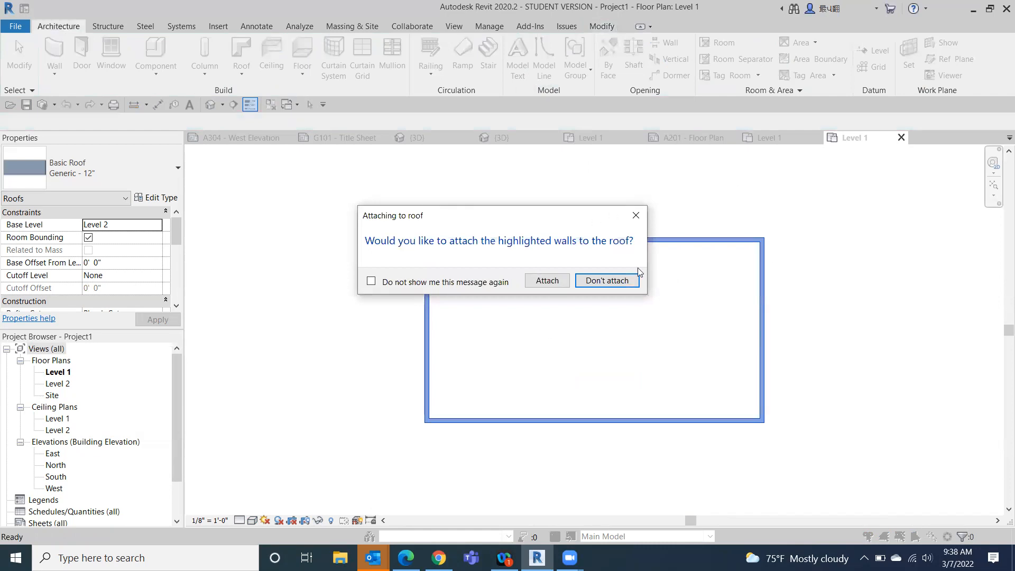
left_click(600, 281)
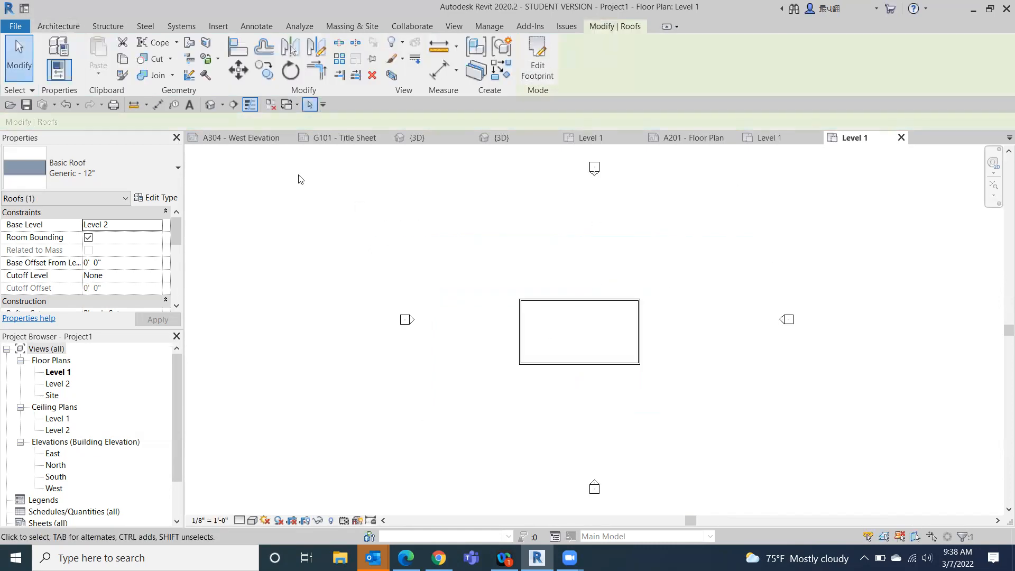
left_click(213, 105)
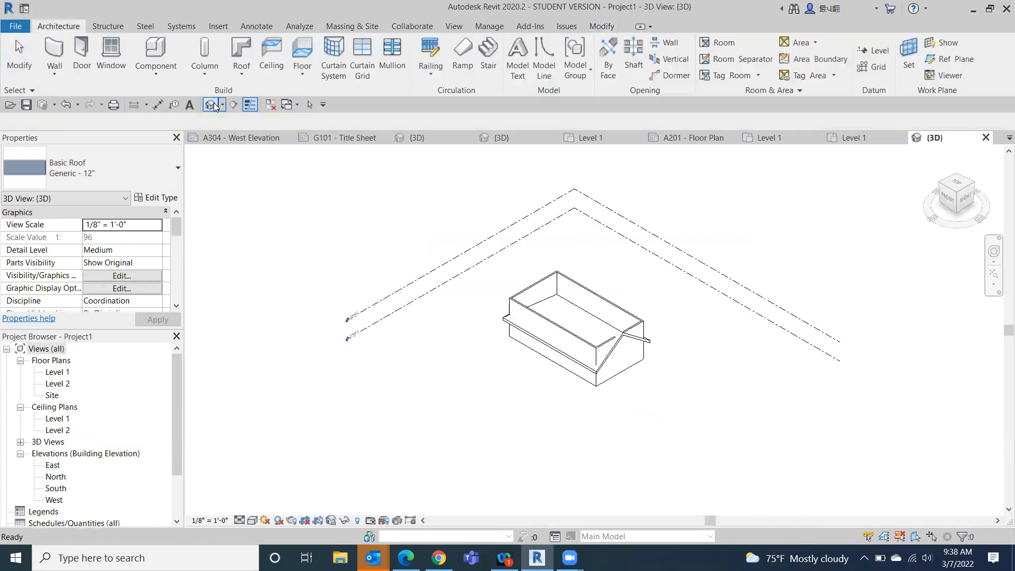
- Change the 3D view's visual style to colour-filled surfaces and turn the model to its front-left corner
left_click(253, 520)
left_click(275, 483)
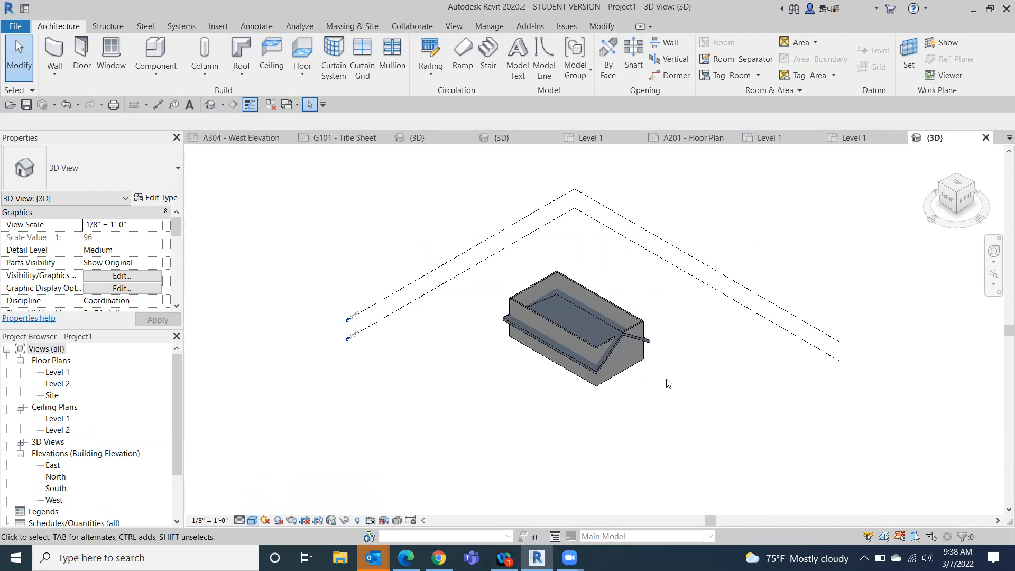
scroll(584, 328, "up", 4)
scroll(590, 298, "up", 3)
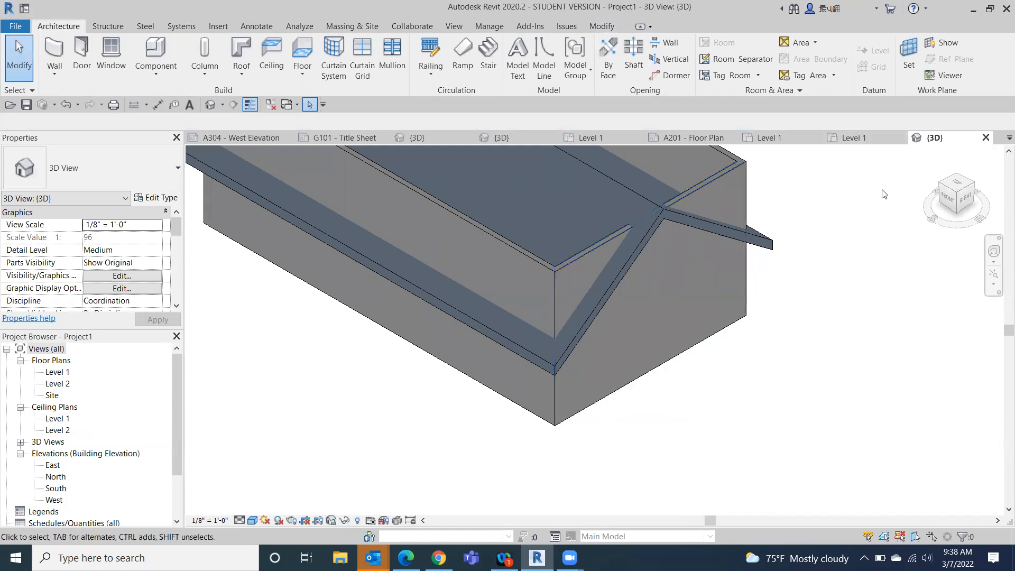
left_click(943, 200)
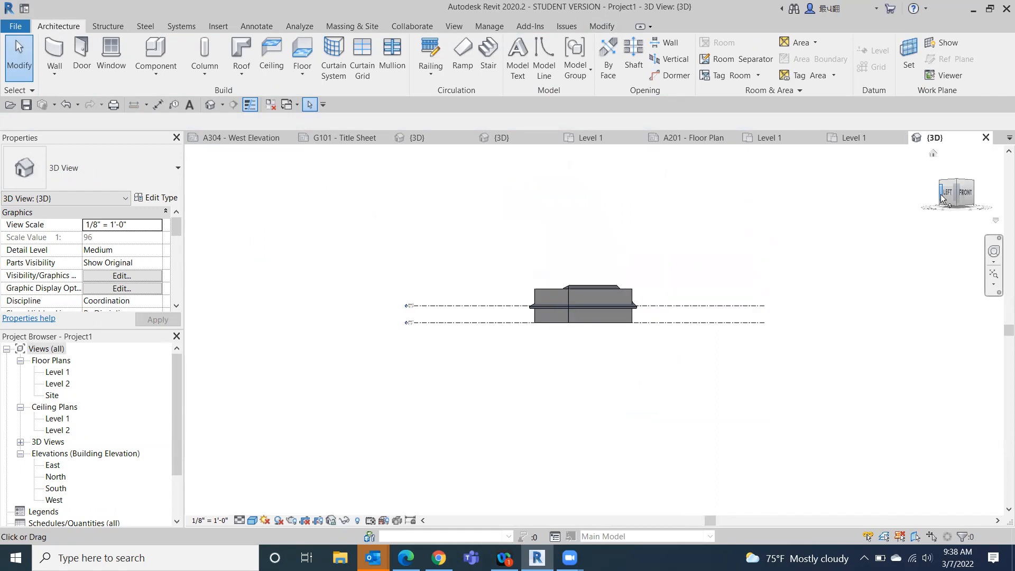
left_click(955, 181)
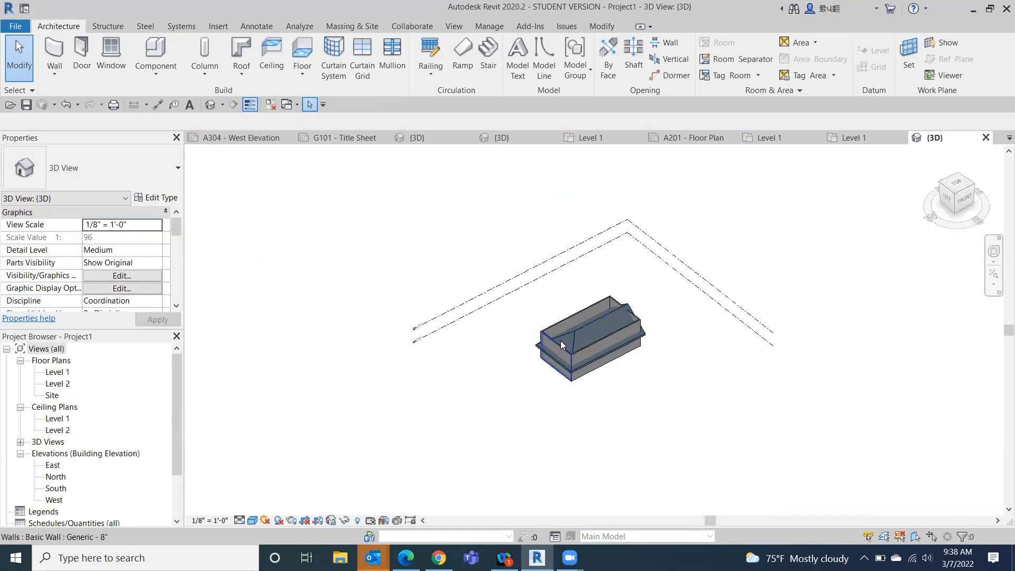
- Select every instance of the Generic - 8" wall in the view and attach the wall tops to the roof
scroll(559, 343, "up", 2)
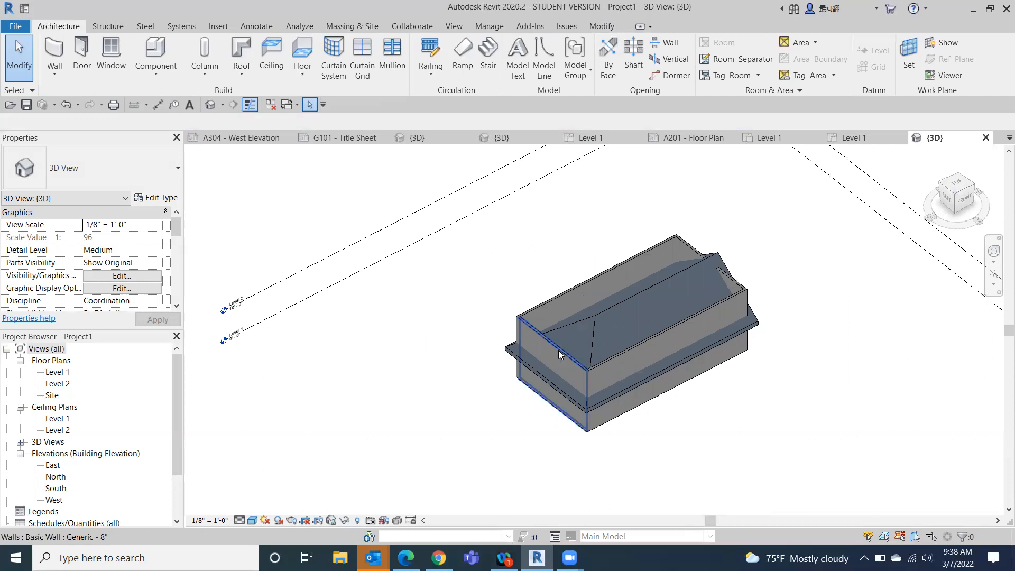
left_click(558, 349)
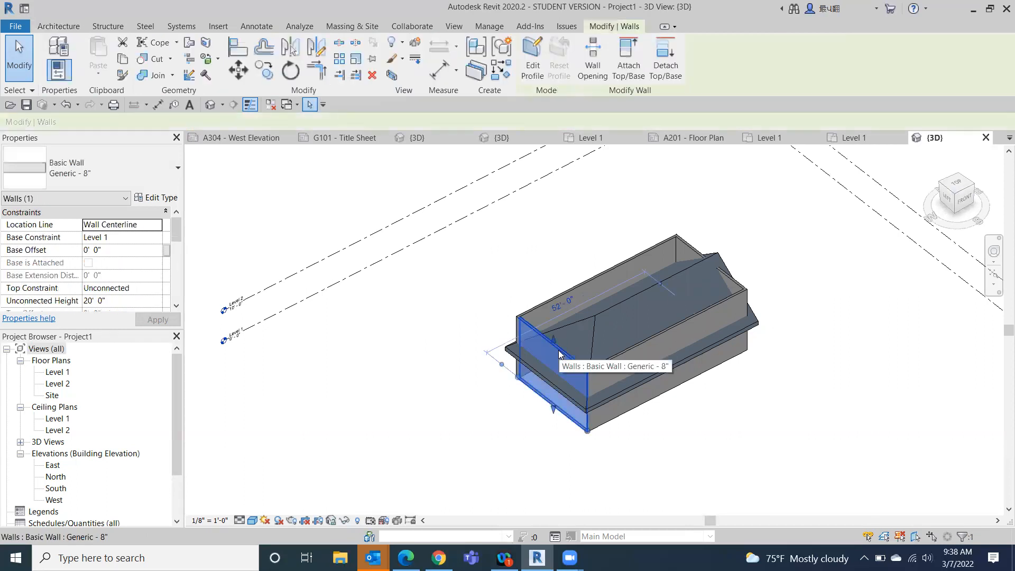
right_click(559, 352)
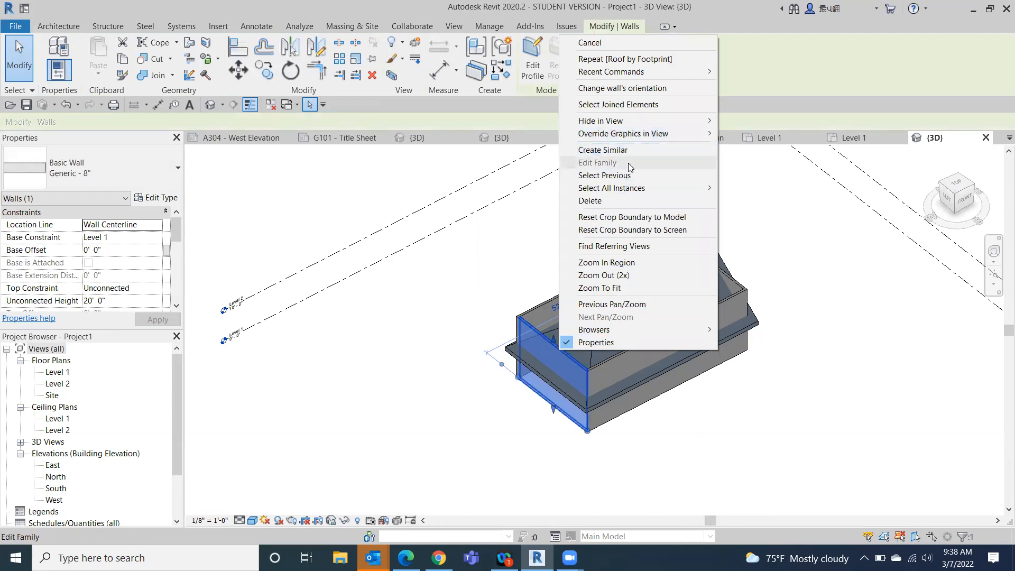
mouse_move(629, 188)
left_click(748, 188)
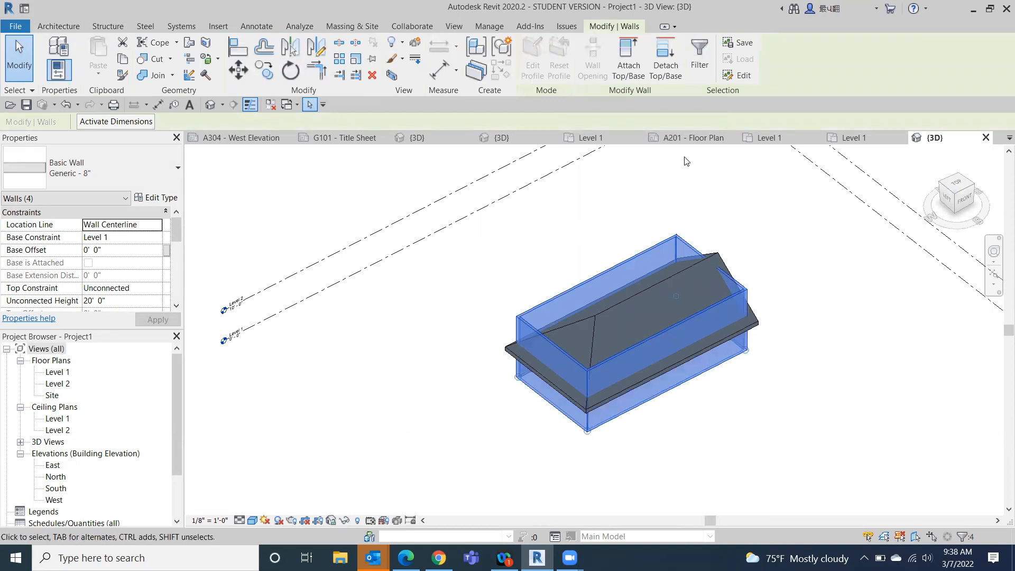
left_click(628, 60)
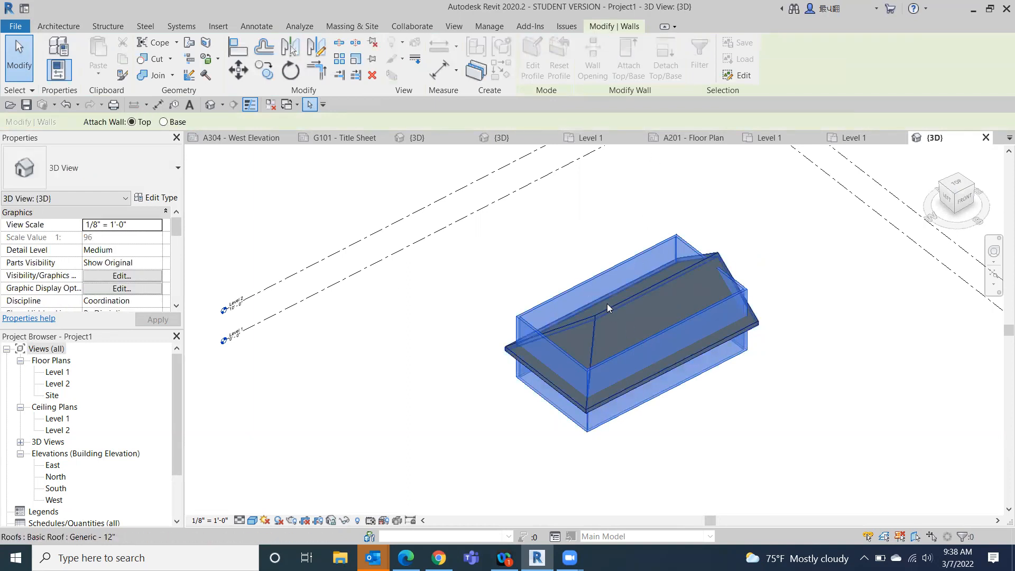
left_click(610, 313)
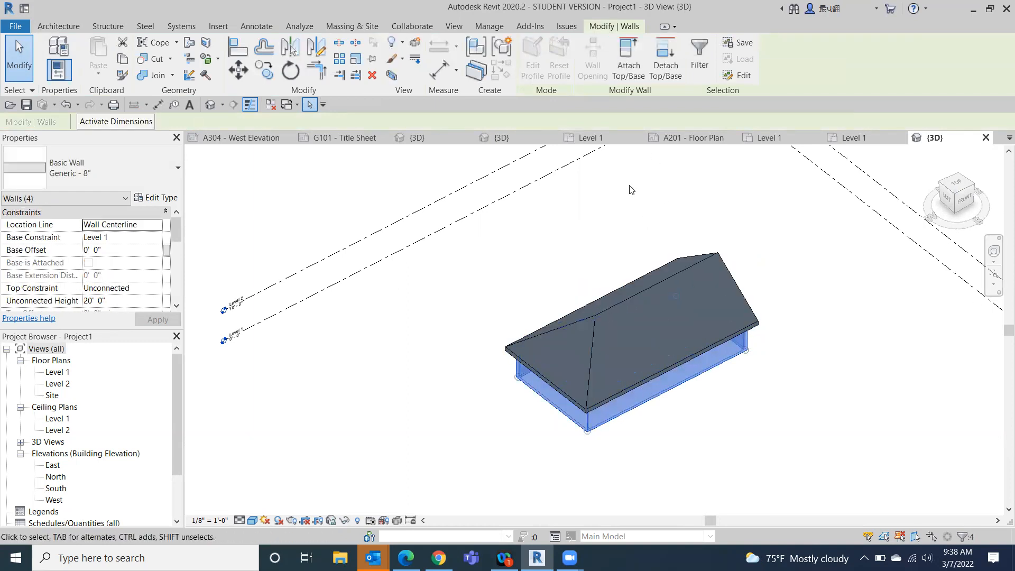
left_click(29, 65)
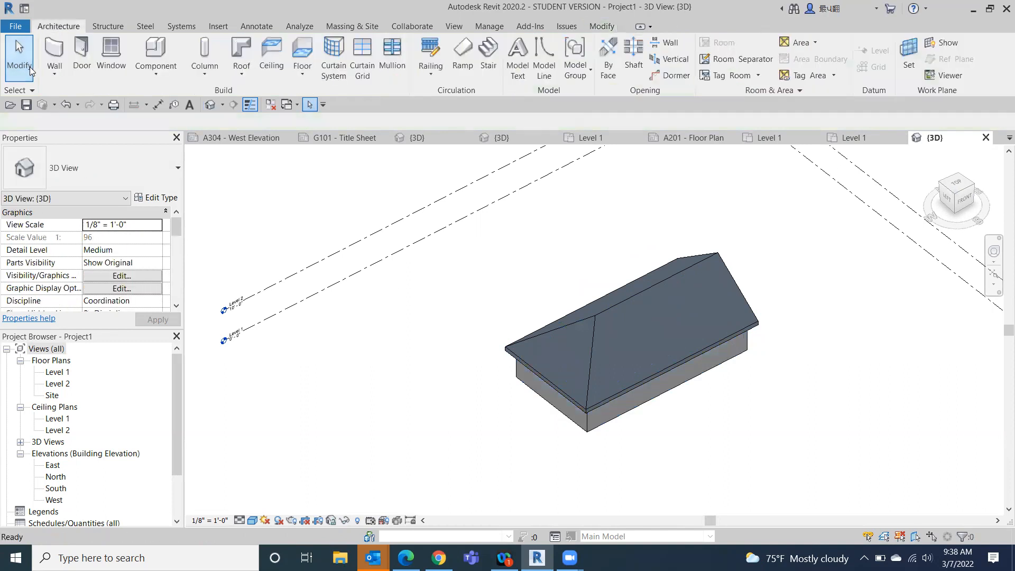
- Edit the roof footprint to turn on Defines Slope for the east edge, finish the sketch and return to the home 3D view
left_click_drag(948, 204, 867, 316)
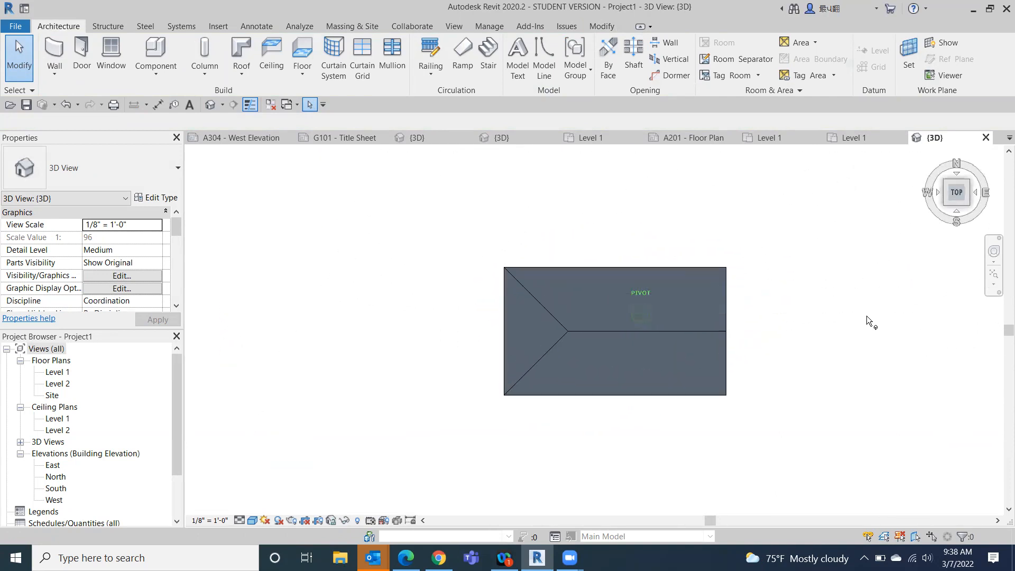
left_click(649, 326)
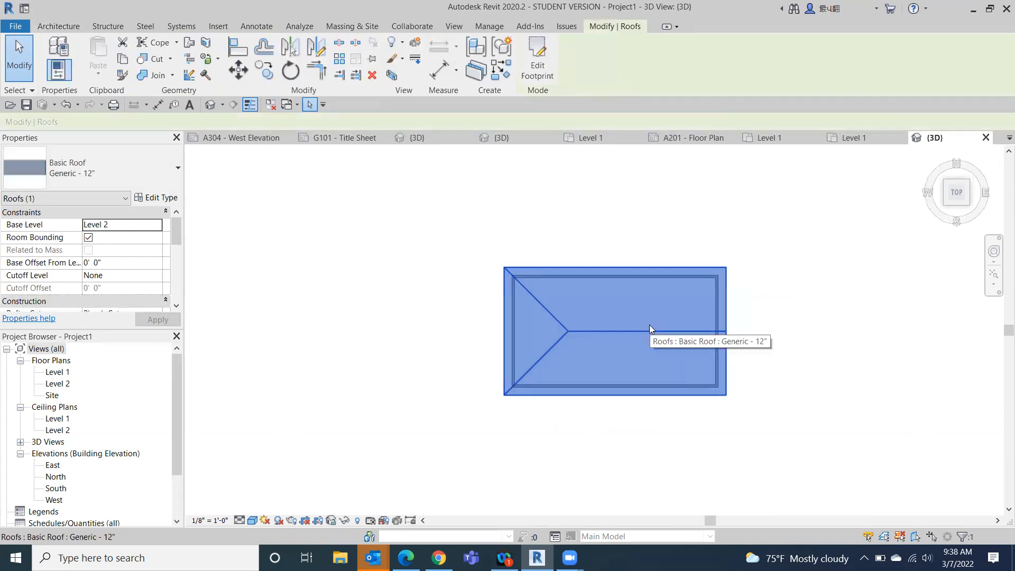
left_click(530, 42)
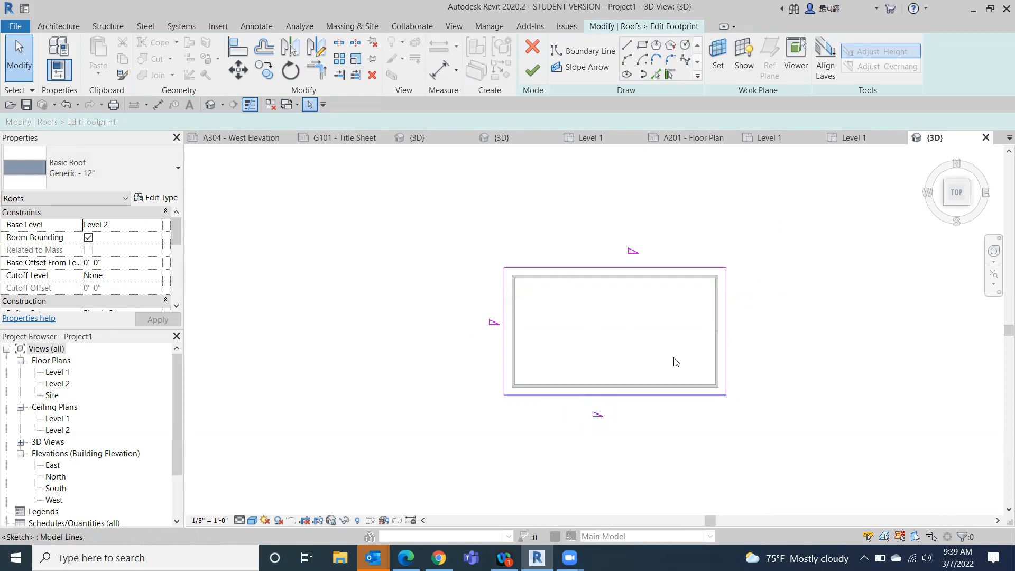
left_click(732, 329)
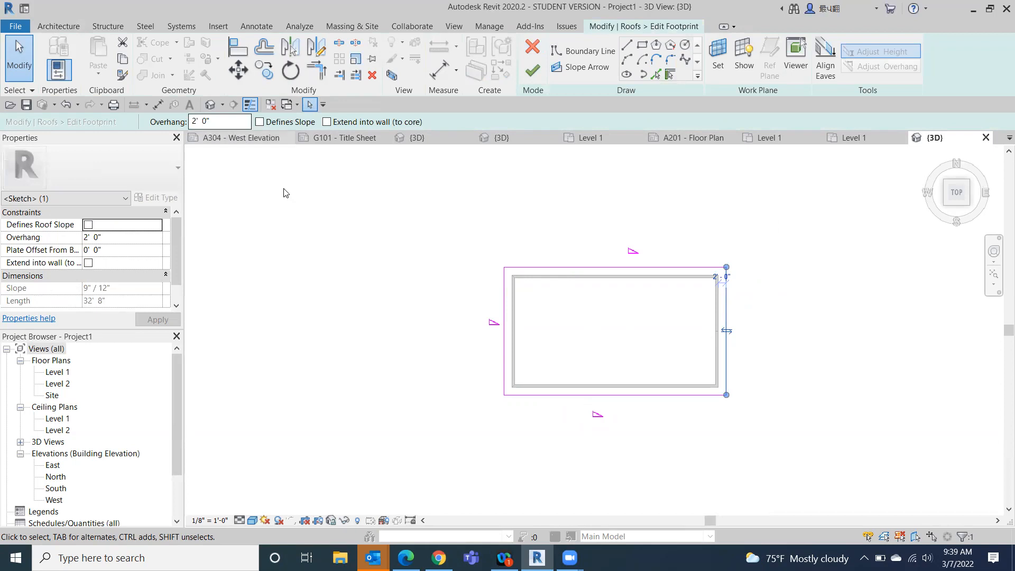
left_click(259, 122)
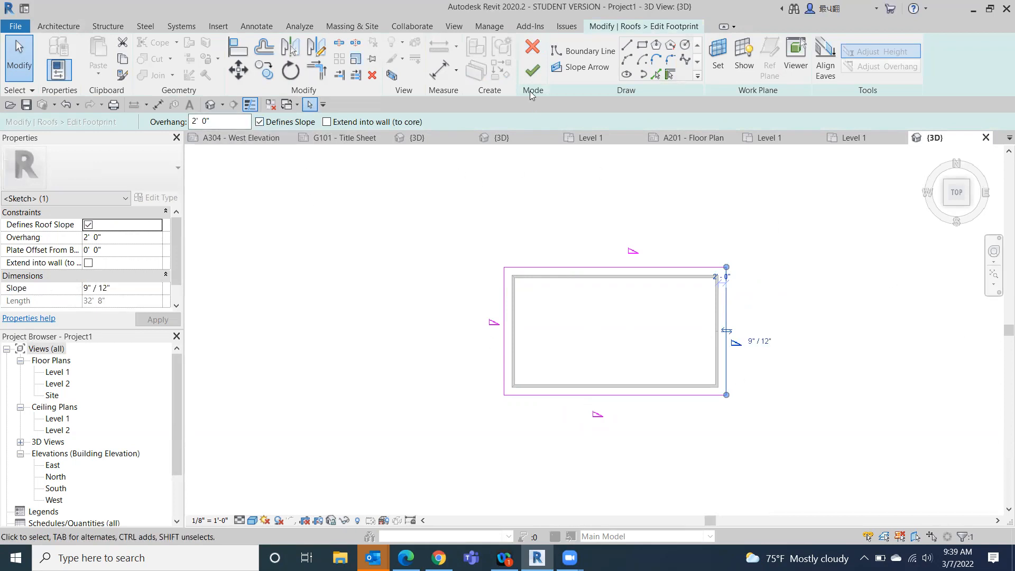
left_click(533, 70)
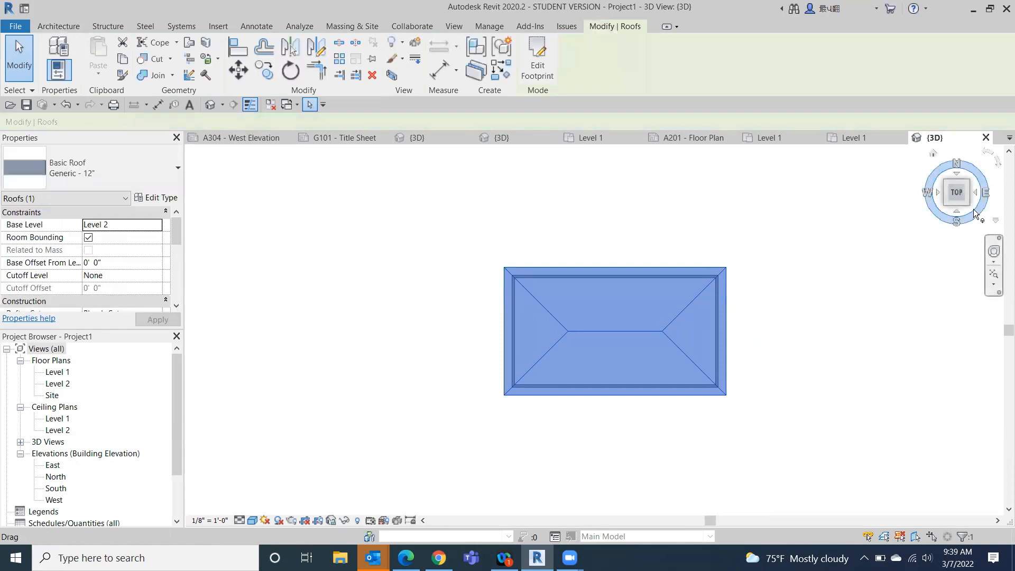
left_click(934, 155)
key("Escape")
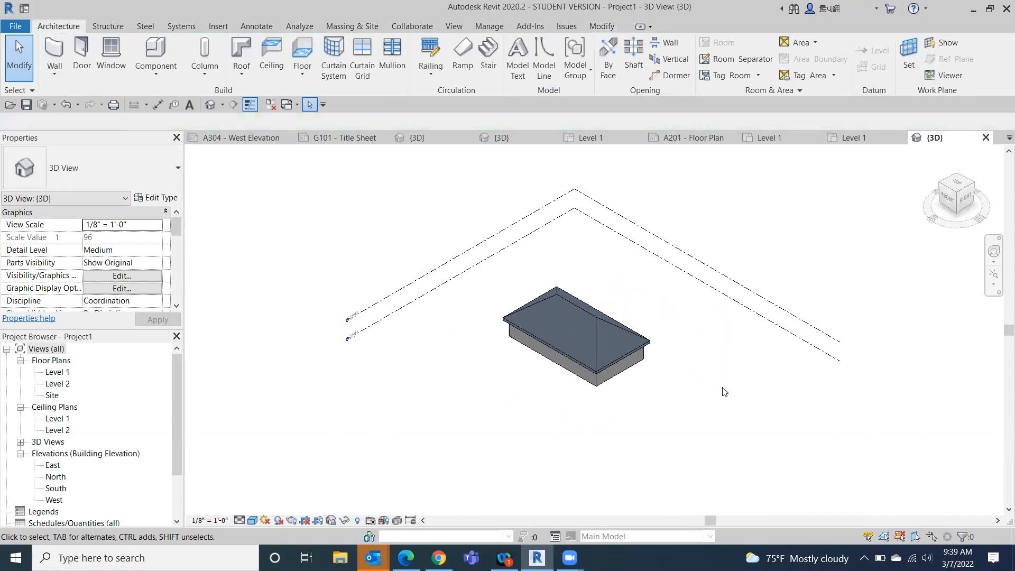
- Set the roof's slope to 3" / 12" and look at the roof from above
left_click(972, 200)
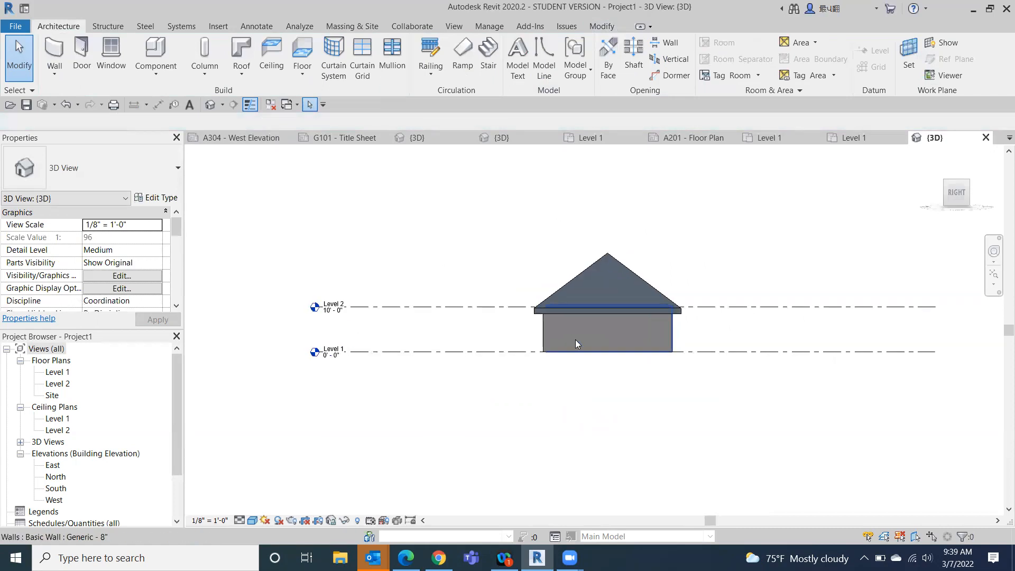
left_click(599, 279)
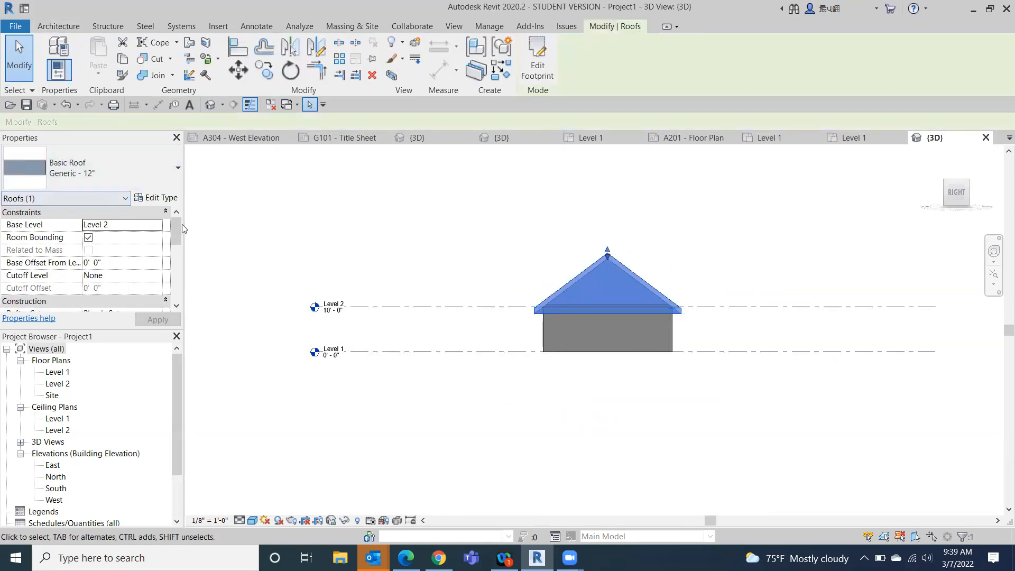
left_click_drag(171, 227, 173, 257)
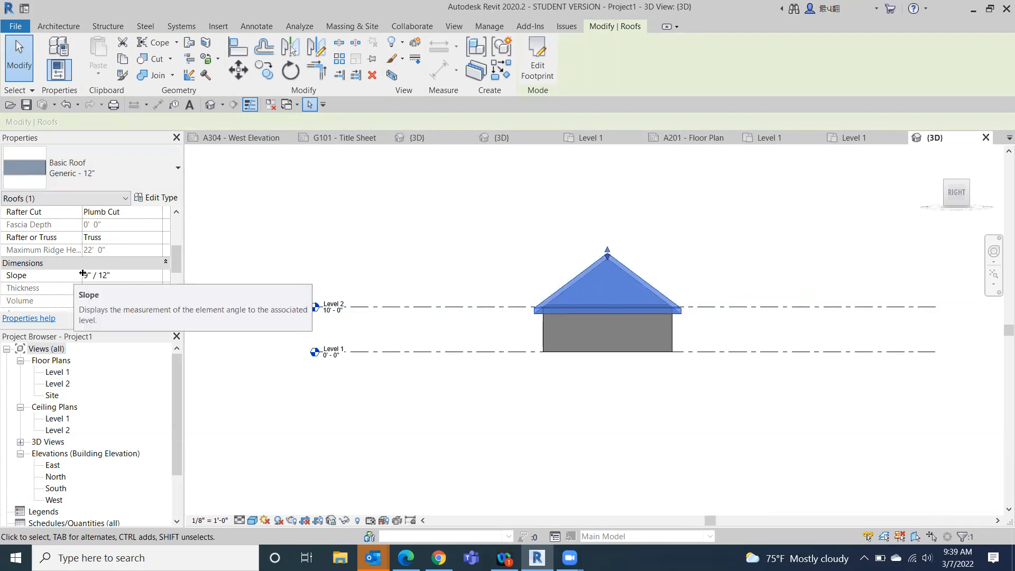
left_click(89, 277)
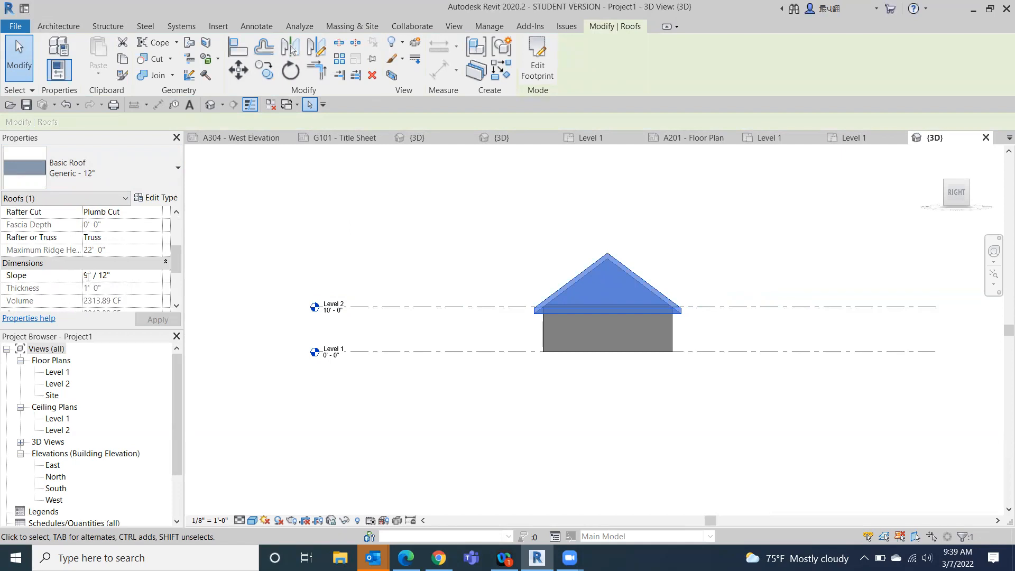
key("BackSpace")
type("3")
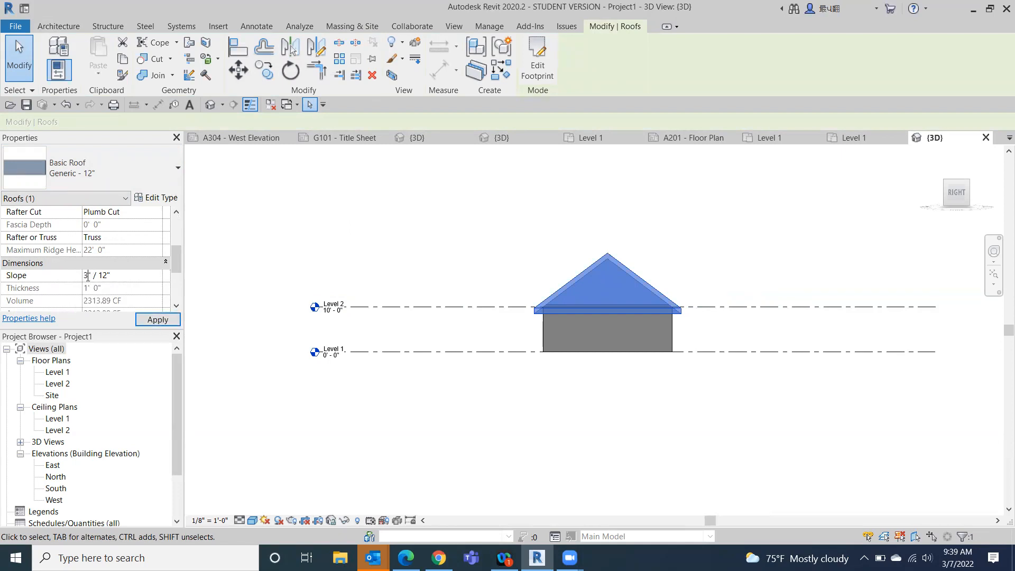
left_click(157, 319)
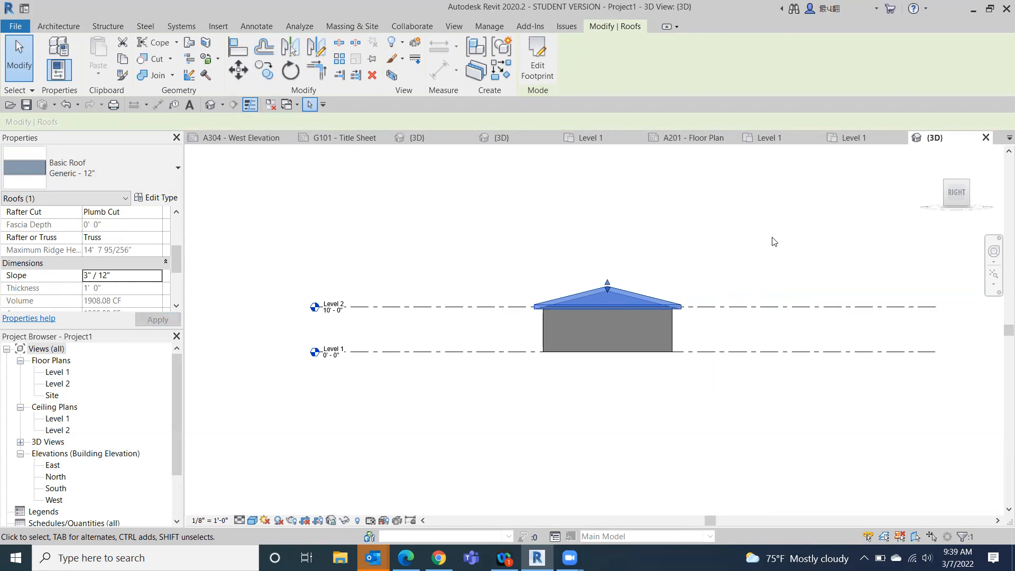
left_click(717, 243)
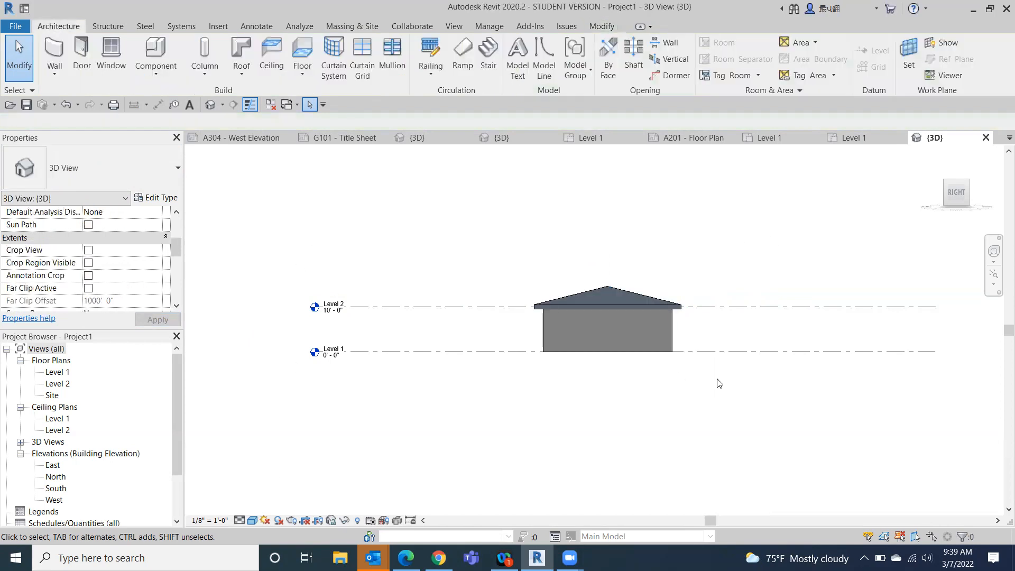
left_click(946, 185)
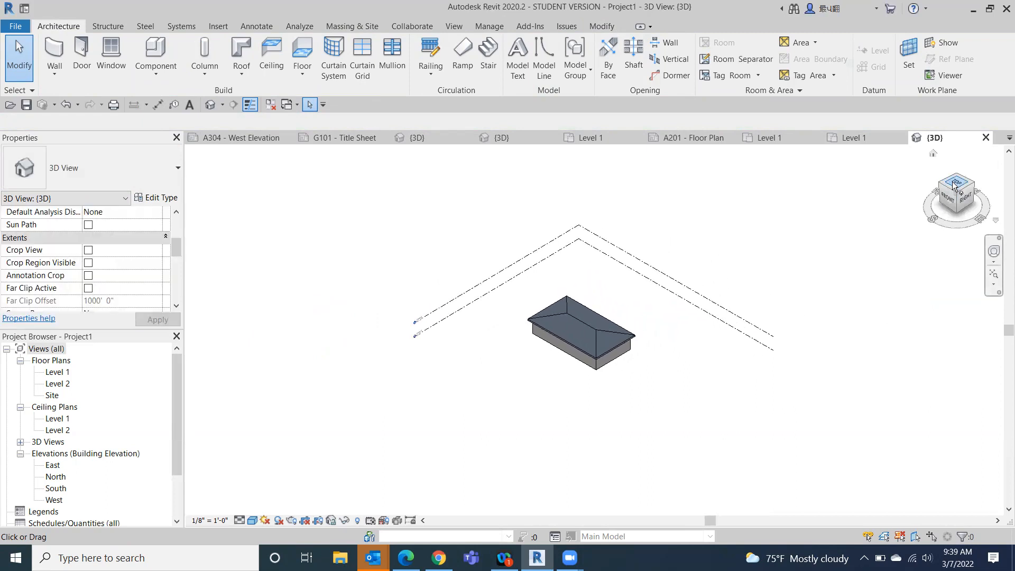
left_click(948, 186)
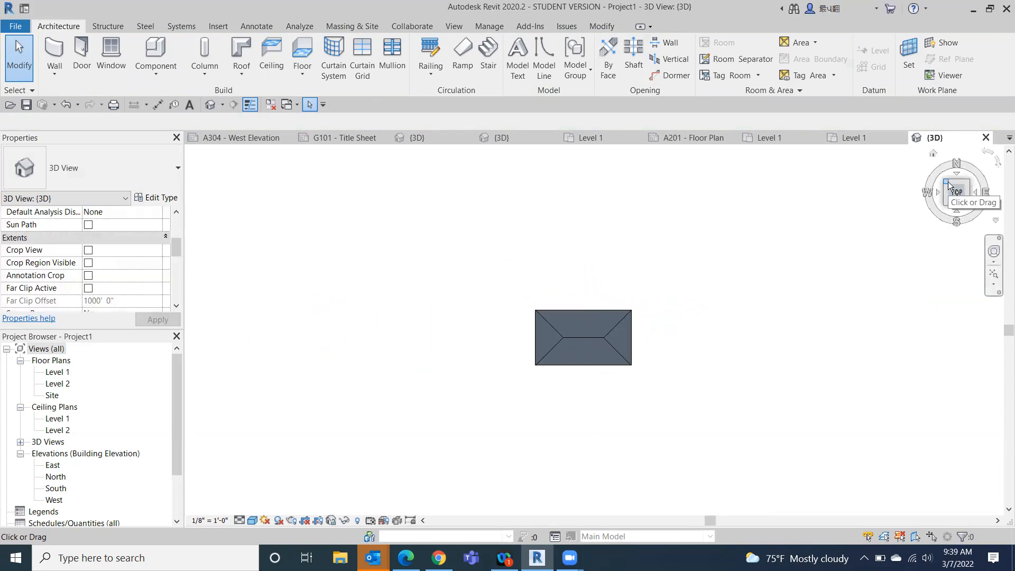
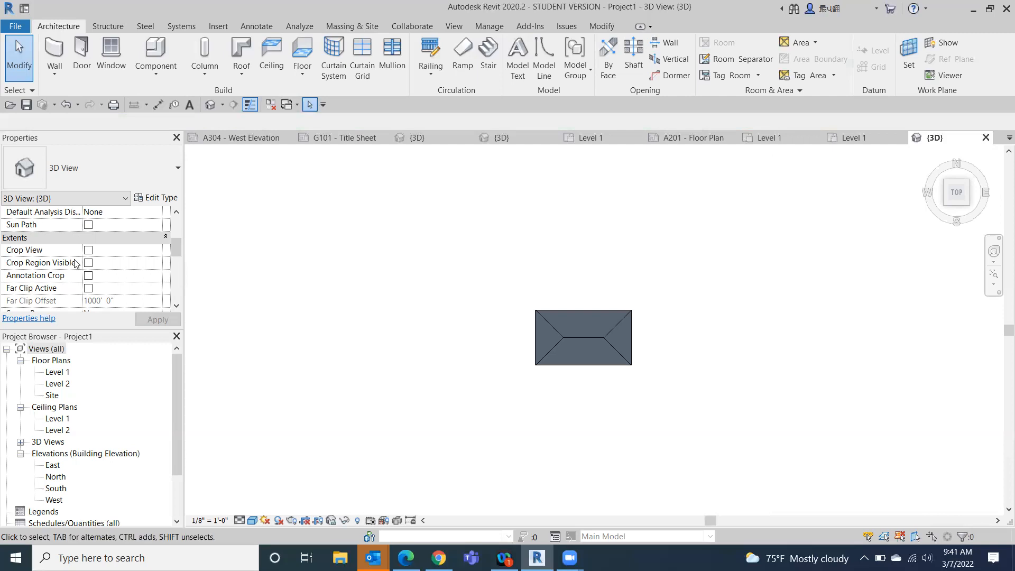
- Open the Site floor plan and set its view scale to 1/16" = 1'-0"
double_click(52, 396)
scroll(608, 252, "down", 4)
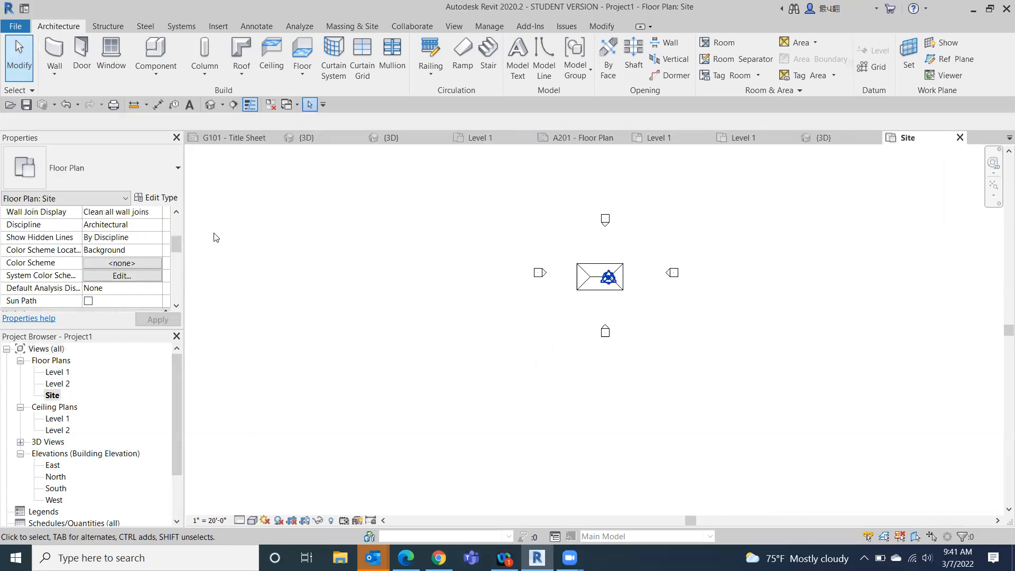
left_click_drag(176, 243, 176, 201)
left_click(153, 224)
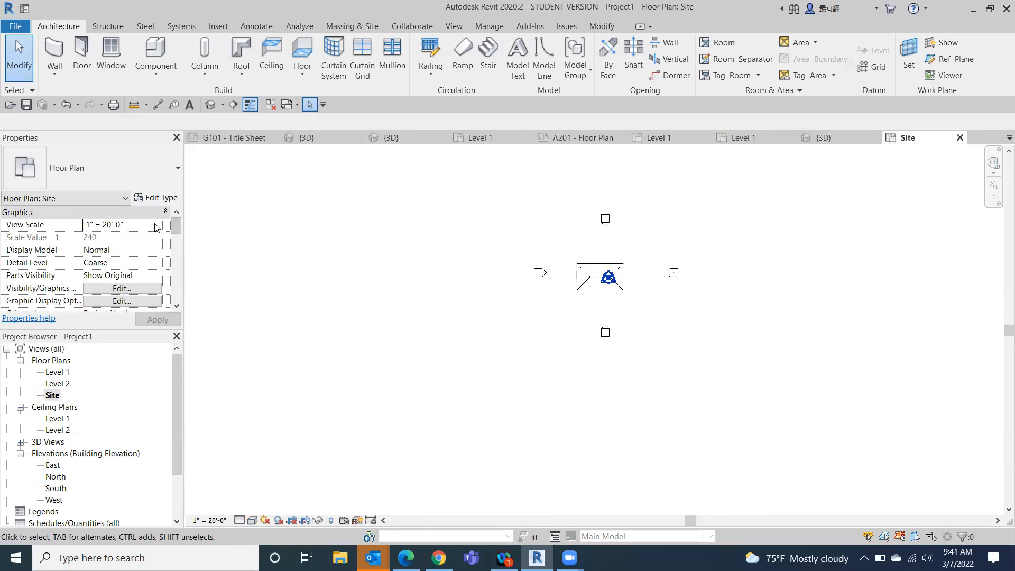
left_click(156, 224)
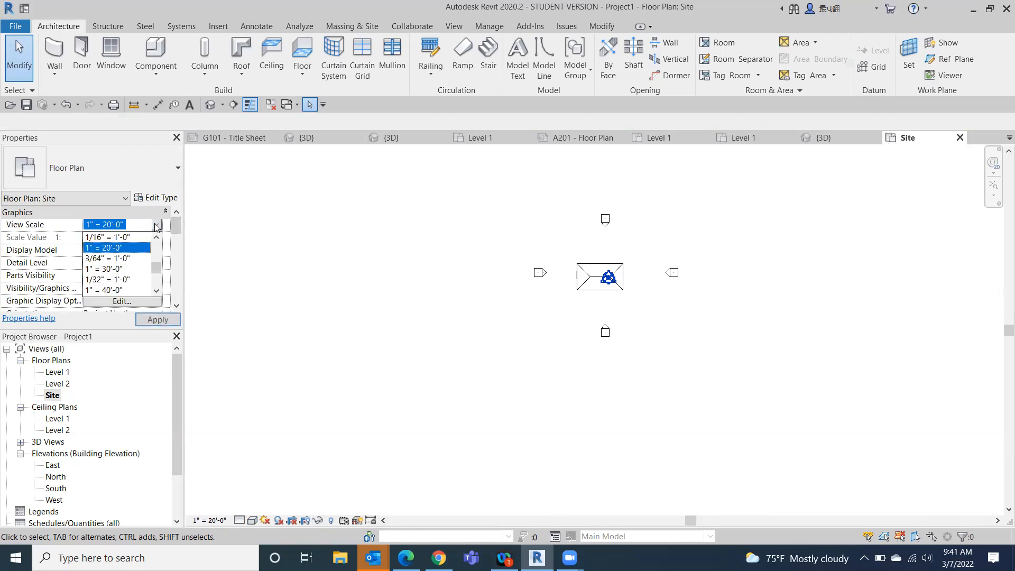
left_click(127, 239)
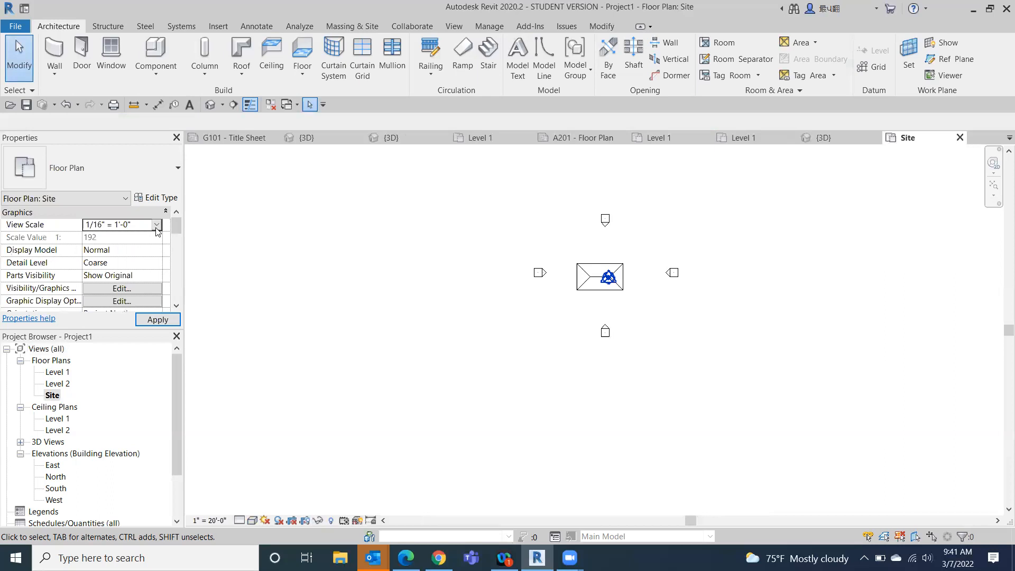
- Move the four elevation markers farther away from the building on its south, east, north and west sides
mouse_move(616, 316)
left_mouse_down()
mouse_move(589, 342)
mouse_move(606, 347)
mouse_move(609, 397)
left_mouse_up()
mouse_move(697, 262)
left_mouse_down()
mouse_move(662, 282)
mouse_move(725, 275)
left_mouse_up()
mouse_move(633, 214)
left_mouse_down()
mouse_move(592, 232)
mouse_move(600, 177)
left_mouse_up()
mouse_move(561, 257)
left_mouse_down()
mouse_move(557, 272)
mouse_move(511, 281)
mouse_move(623, 313)
mouse_move(509, 295)
mouse_move(511, 269)
mouse_move(464, 279)
left_mouse_up()
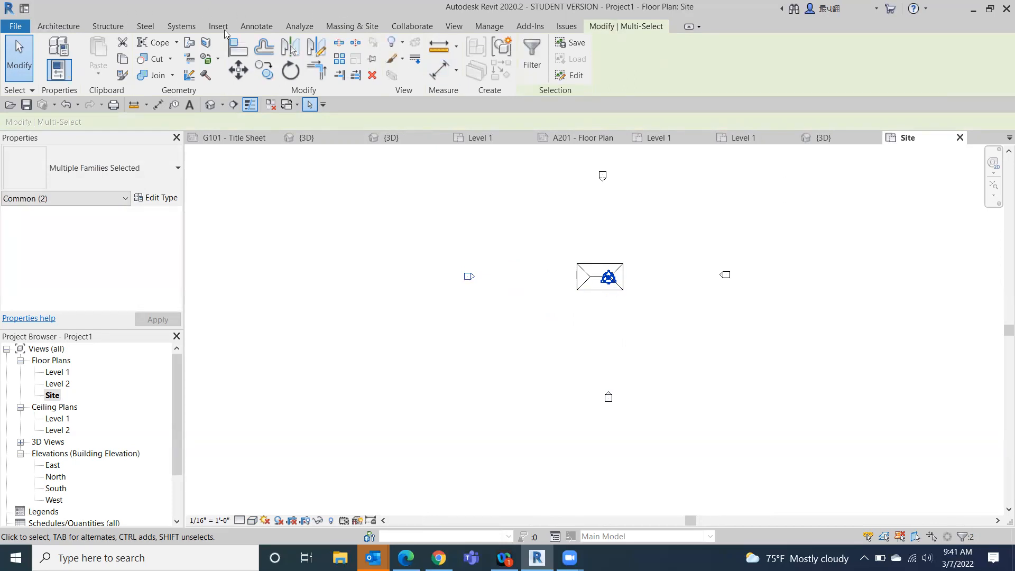
- Create a property line by sketching a closed rectangle about 132' by 88' around the building
left_click(348, 28)
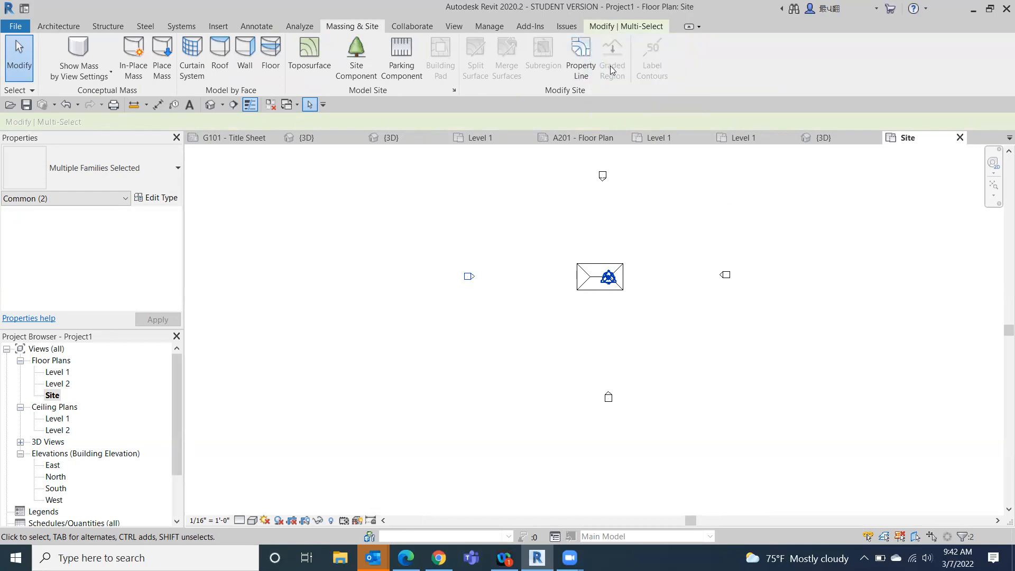
left_click(582, 46)
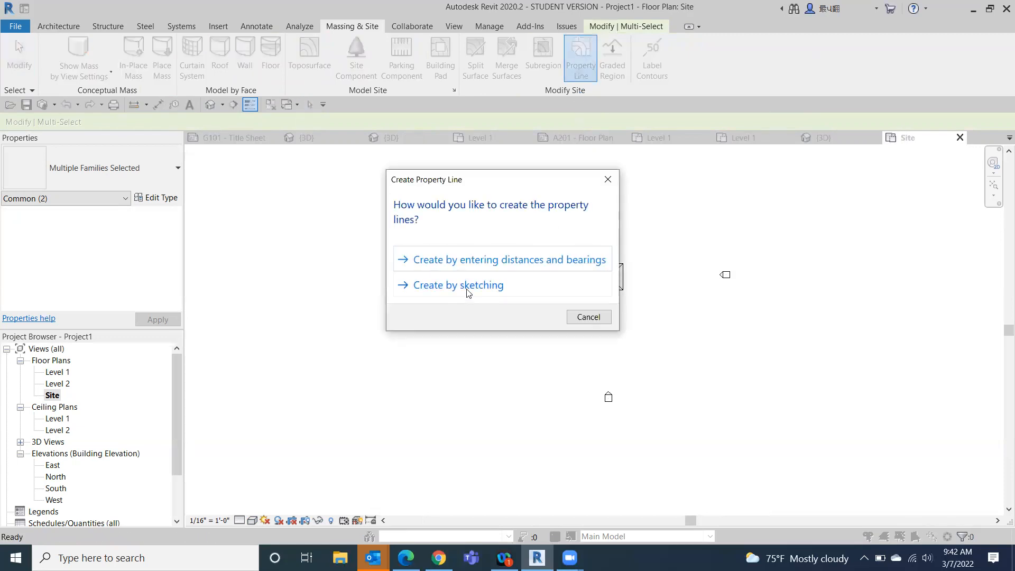
left_click(468, 287)
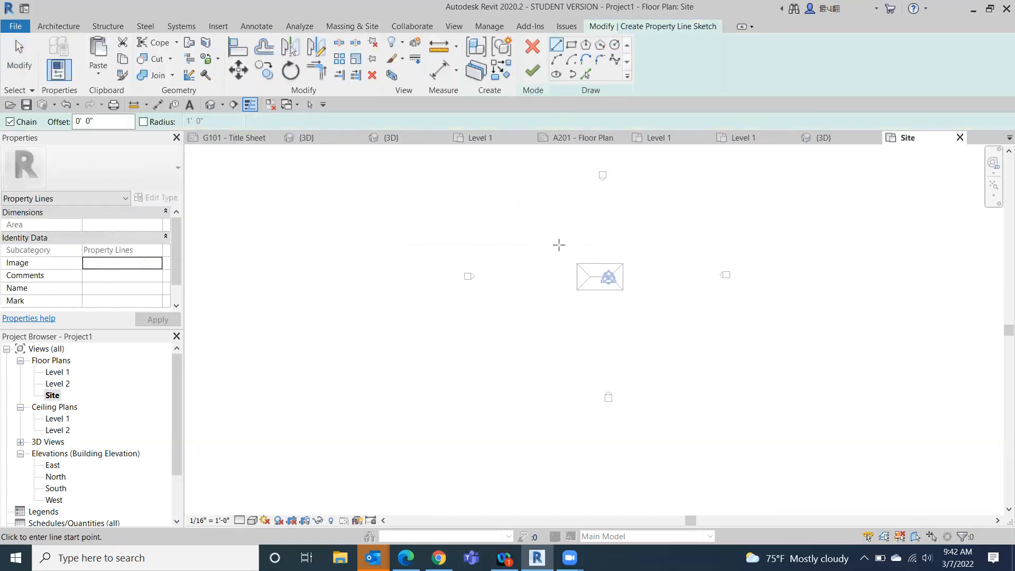
left_click(542, 245)
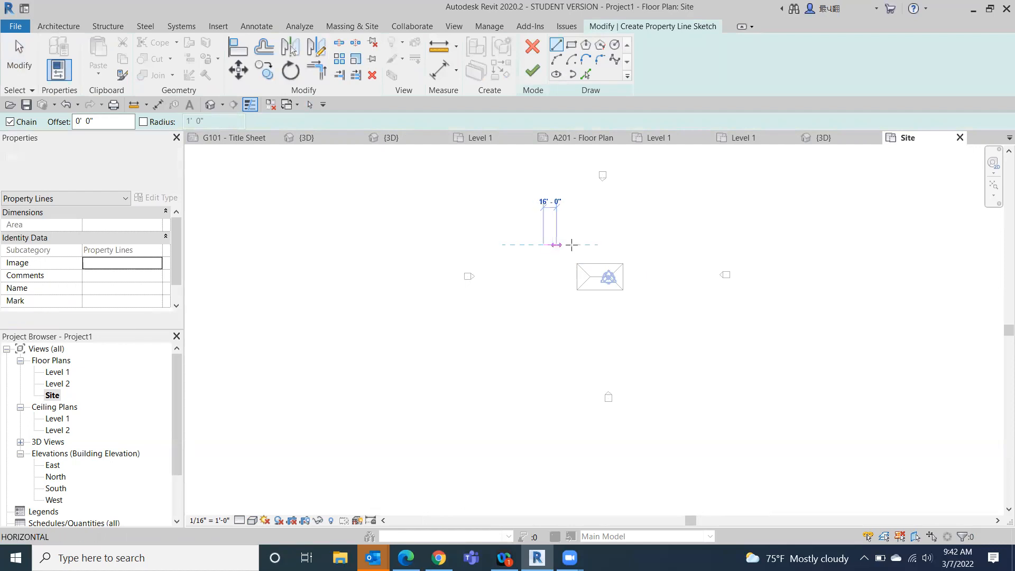
left_click(650, 245)
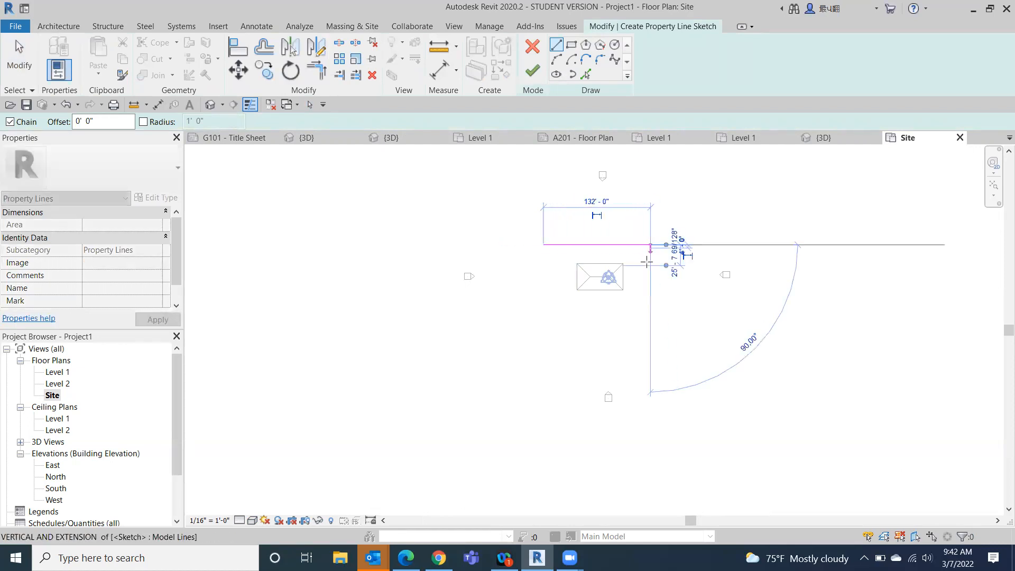
left_click(650, 316)
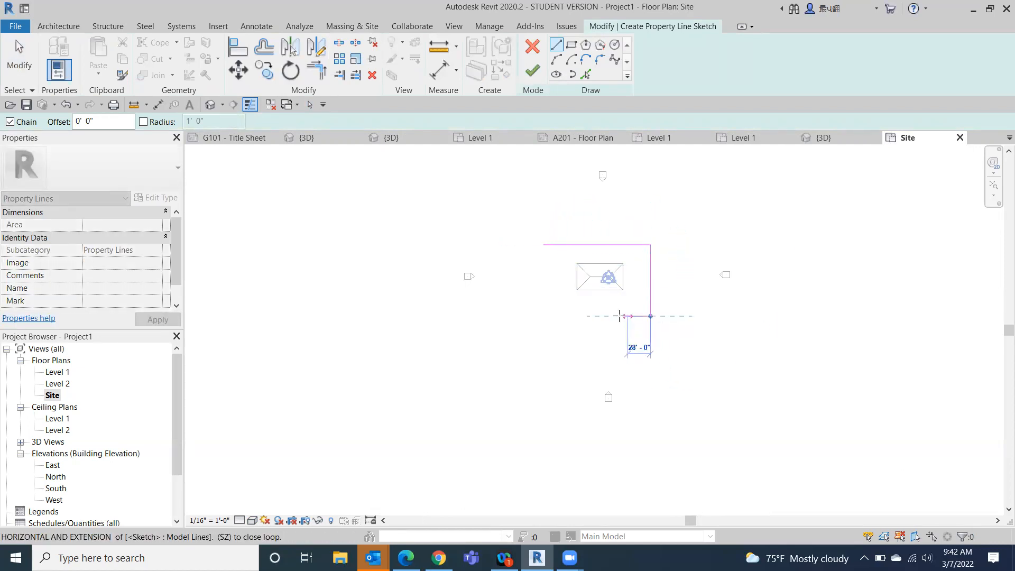
left_click(543, 316)
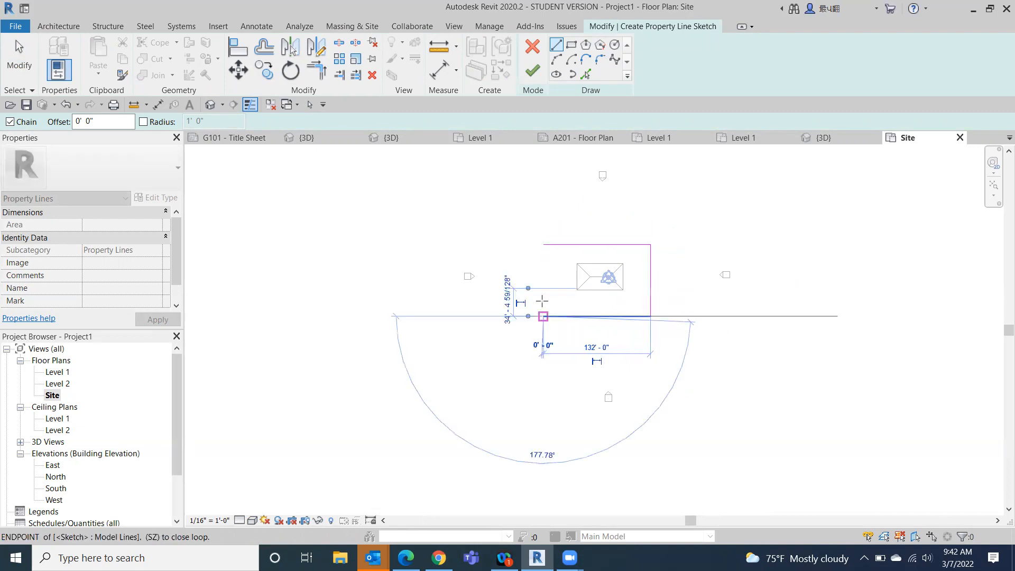
left_click(543, 244)
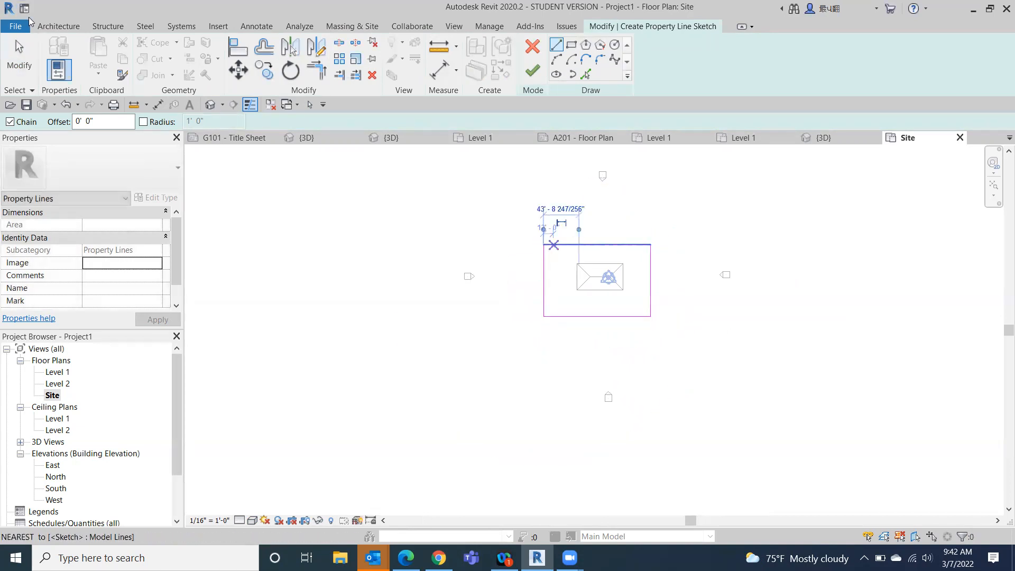
- Check the lengths of the property line's north and west sides and finish the sketch
left_click(19, 57)
left_click(555, 245)
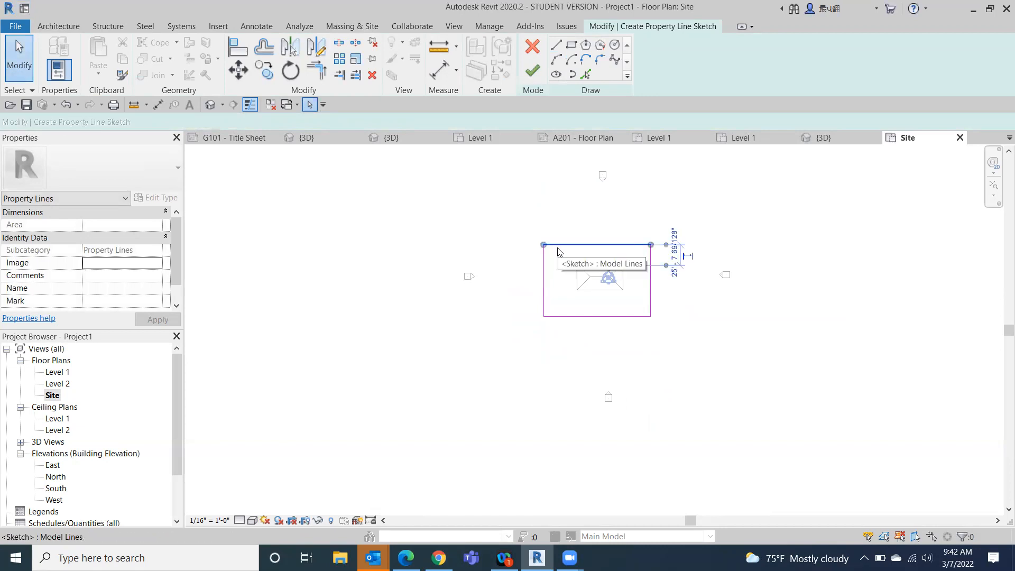
left_click(544, 290)
mouse_move(579, 229)
left_mouse_down()
mouse_move(643, 248)
mouse_move(651, 262)
left_mouse_up()
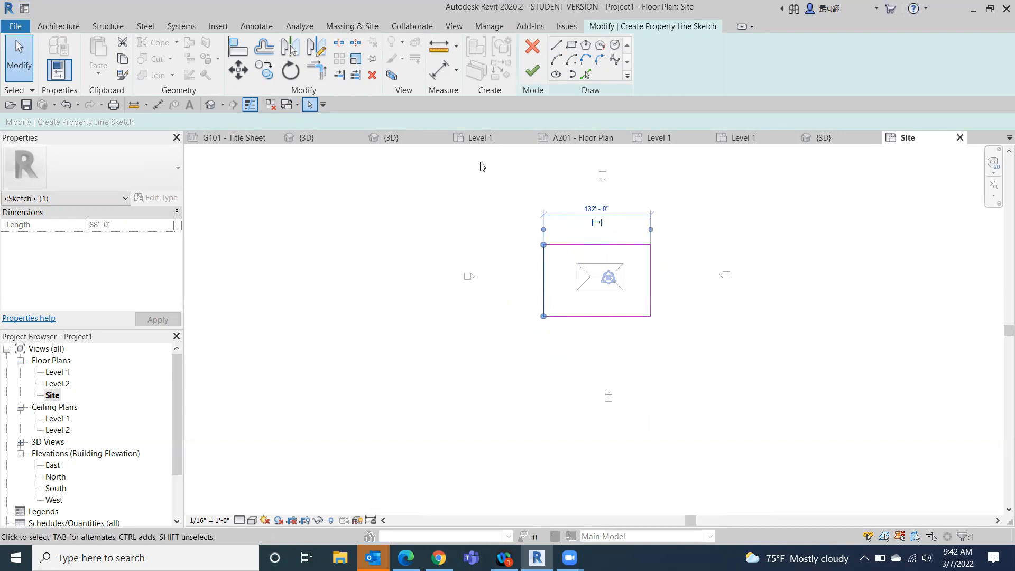
left_click(533, 78)
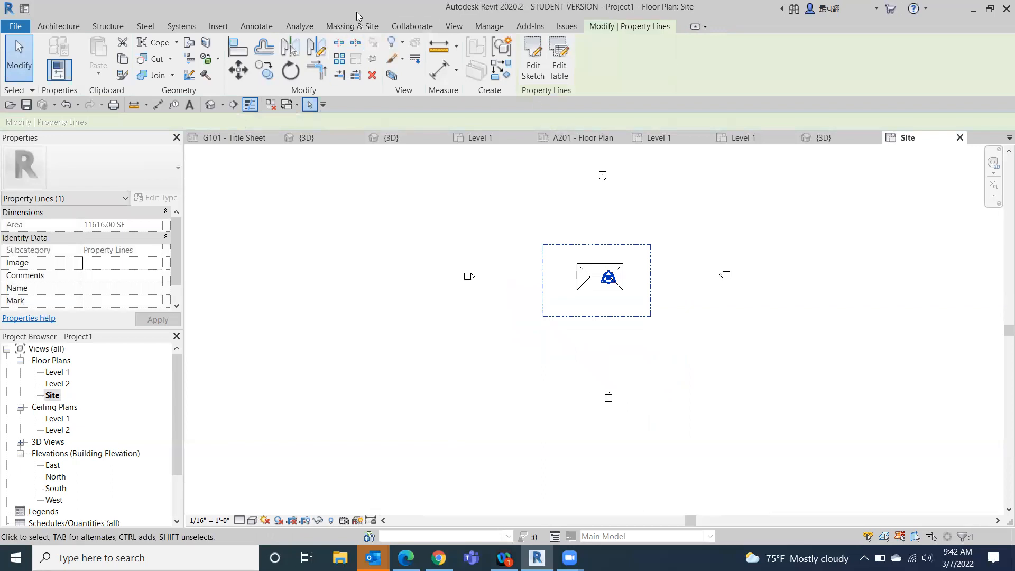
- Create a toposurface from points at elevation 0' 0" on the four property line corners, and display the site plan with colour-filled surfaces
left_click(350, 27)
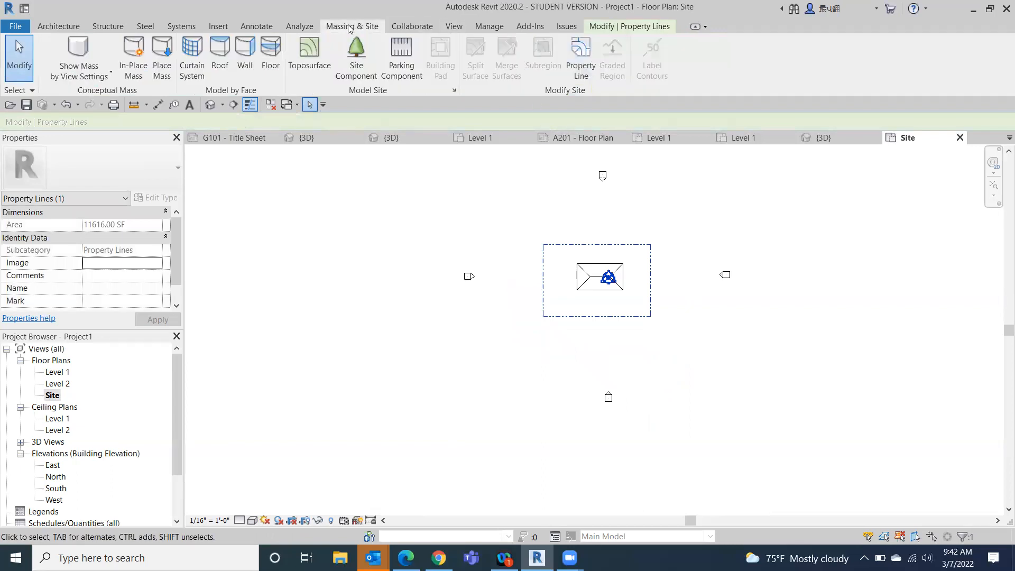
left_click(307, 63)
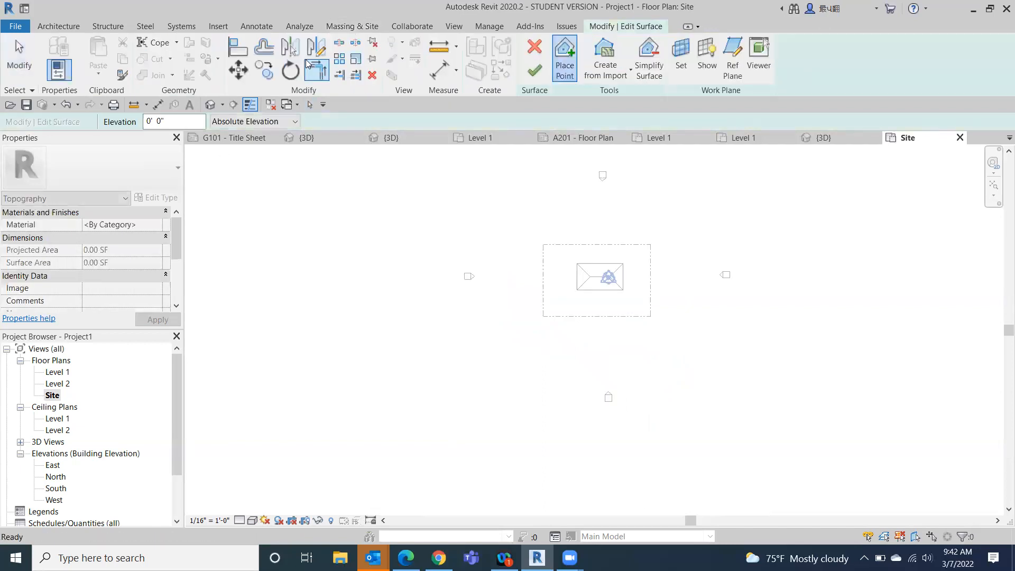
left_click(543, 246)
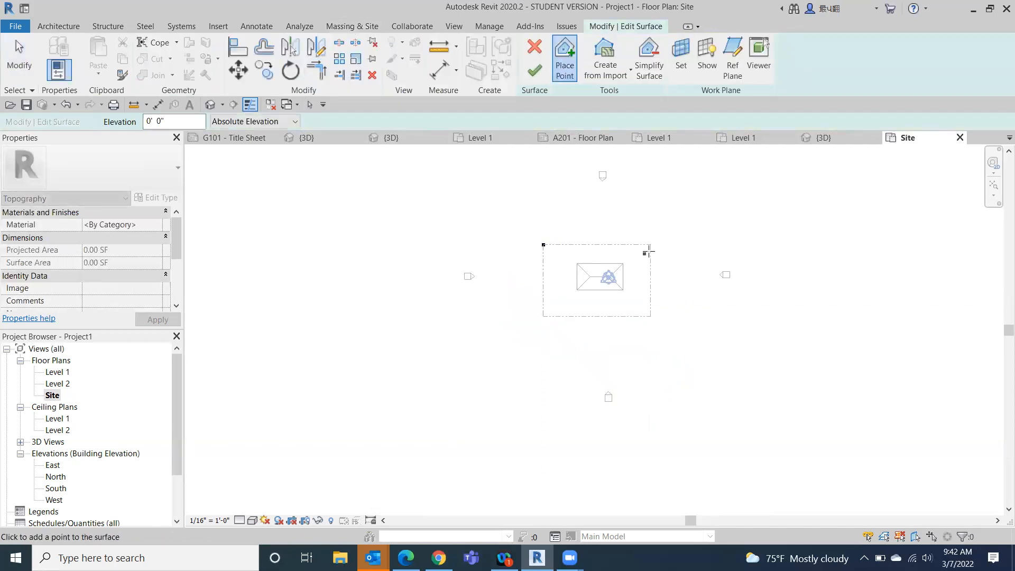
left_click(651, 245)
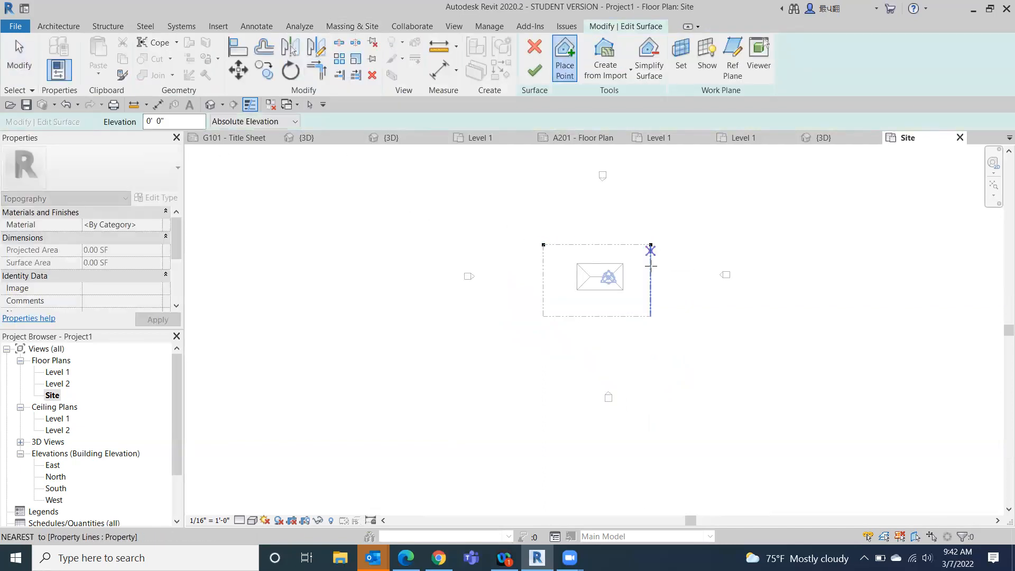
left_click(651, 316)
left_click(543, 316)
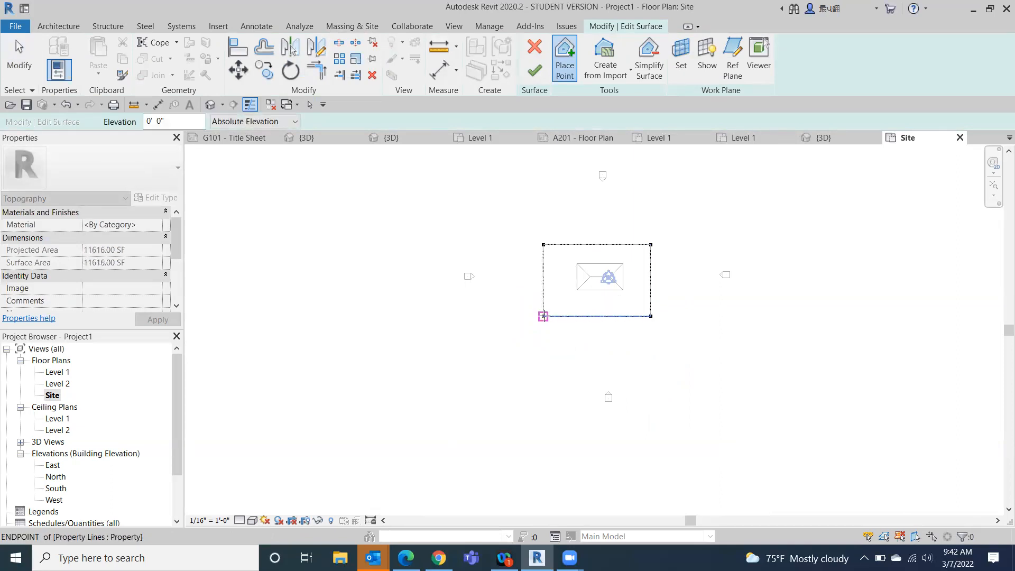
left_click(535, 72)
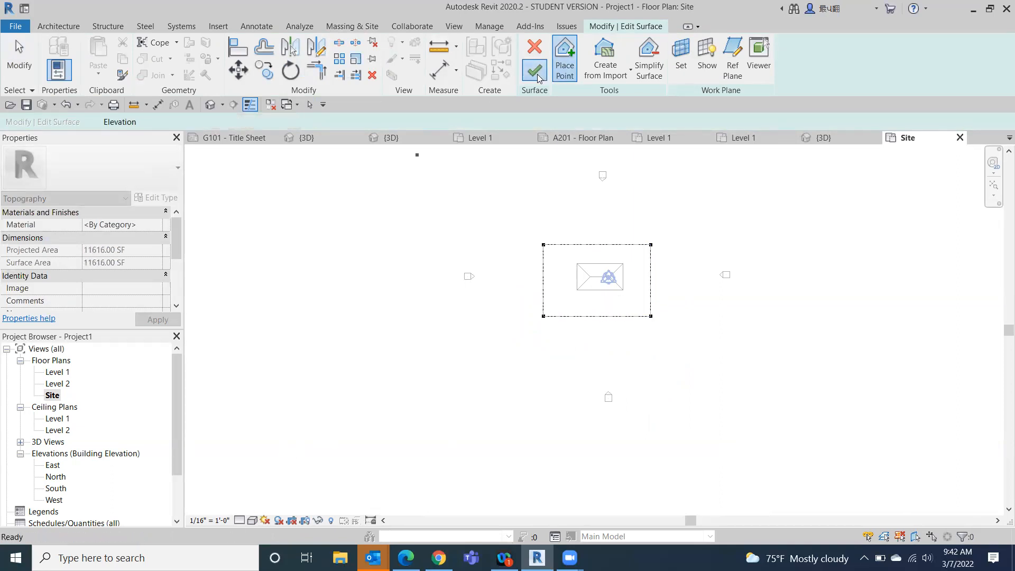
left_click(252, 521)
left_click(275, 482)
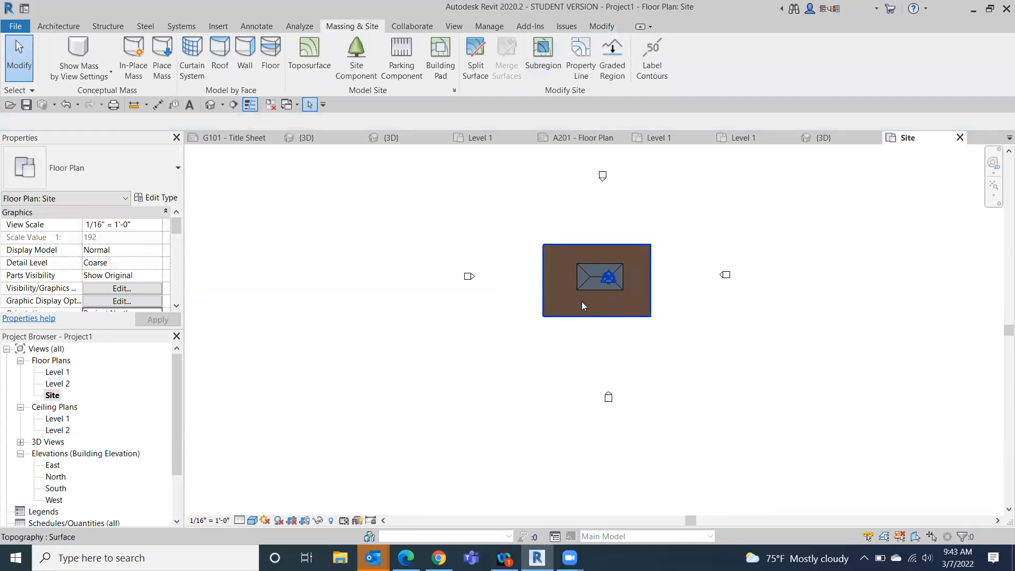
left_click(565, 302)
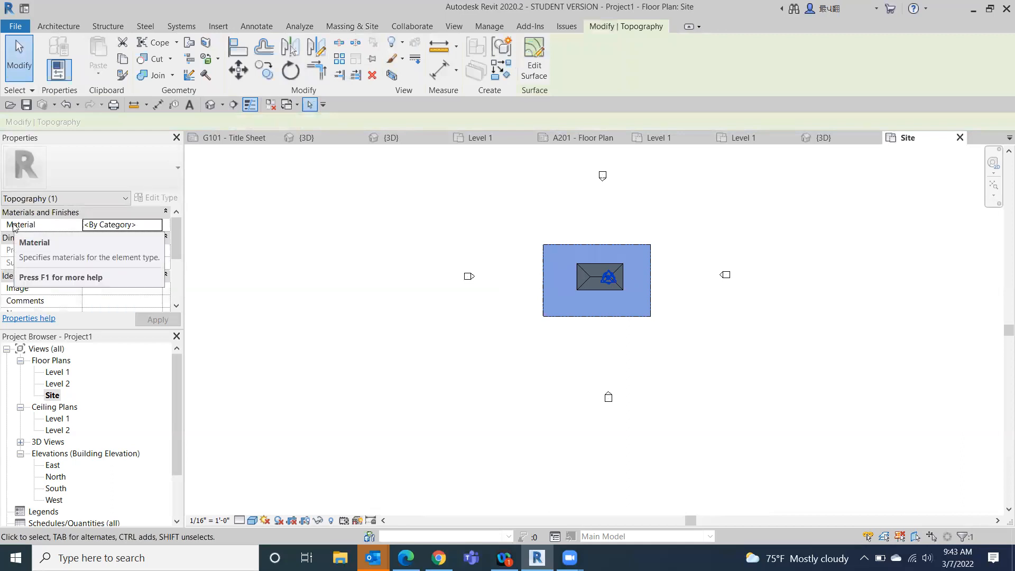
left_click(152, 226)
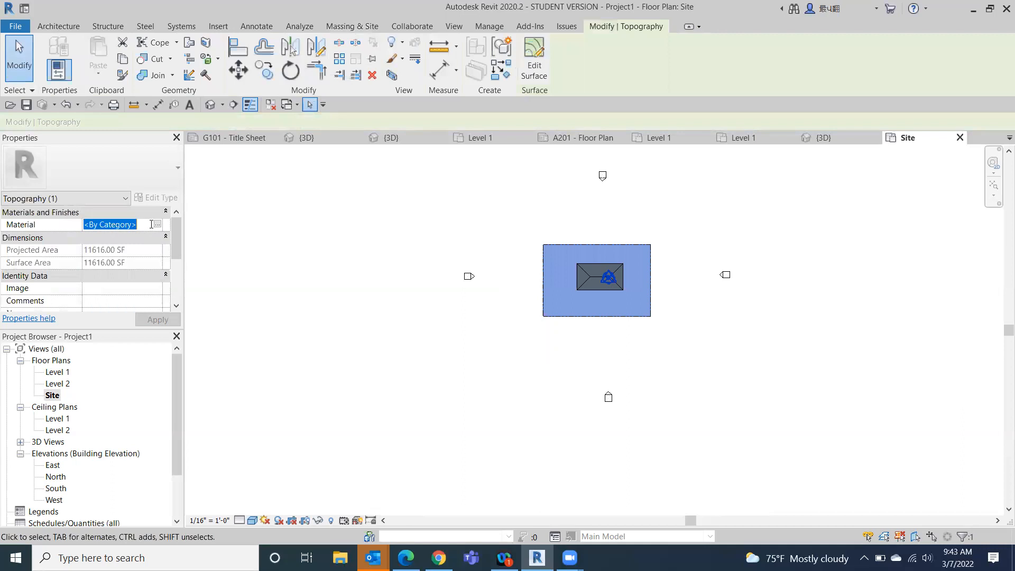
left_click(157, 225)
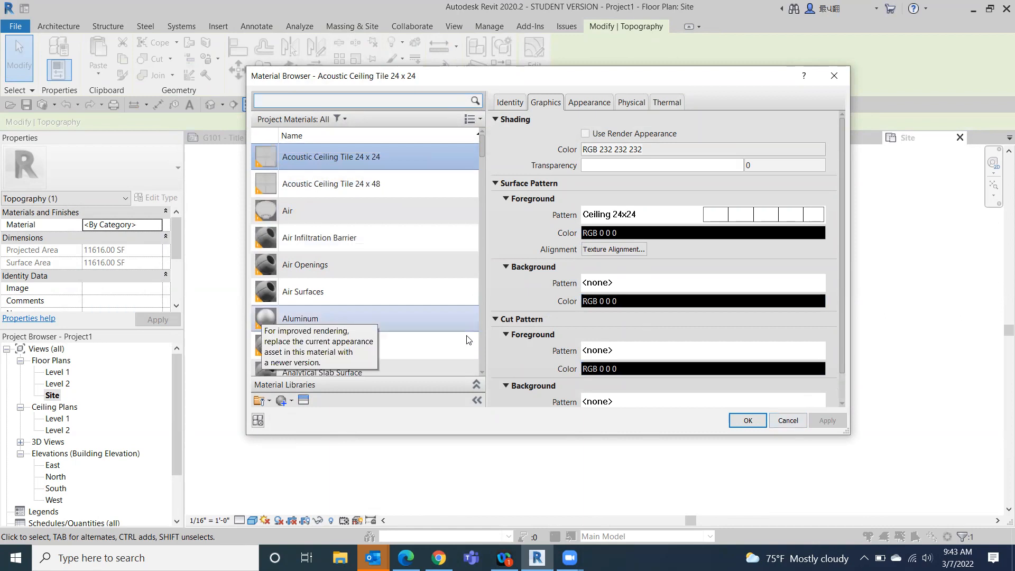
left_click(787, 421)
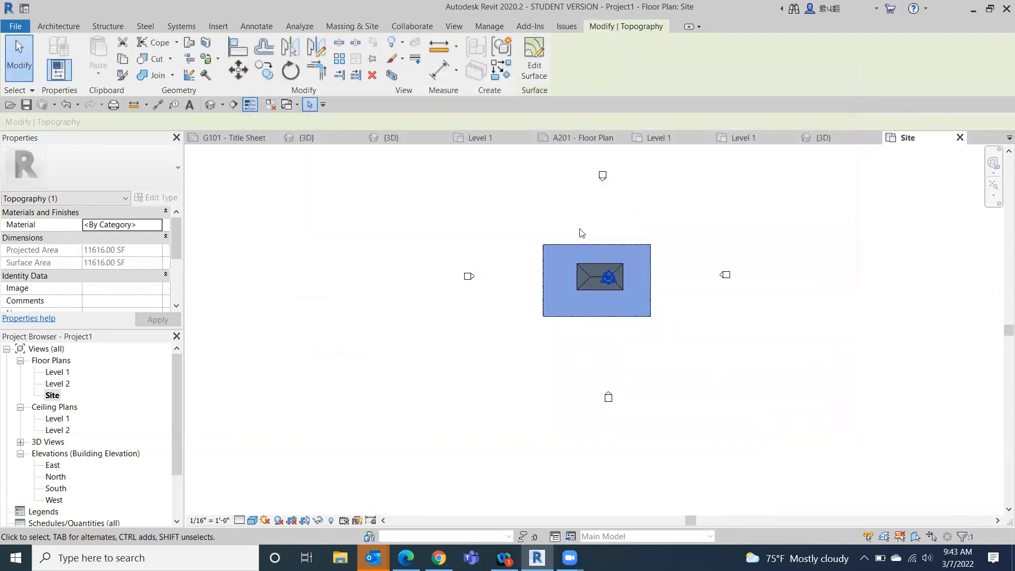
left_click(460, 361)
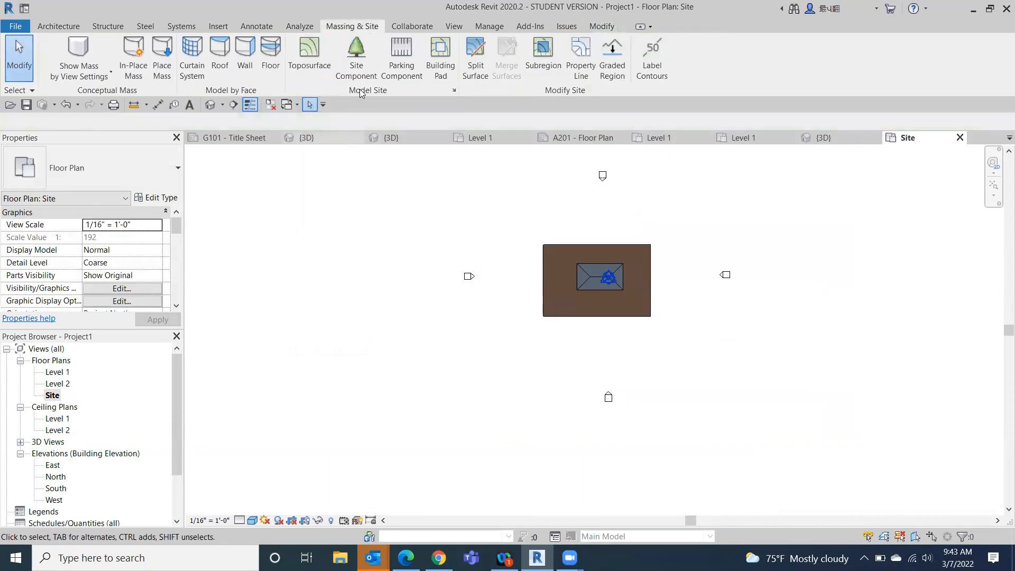
- Open the default 3D view and turn the model to see the toposurface and building walls from directly below
left_click(210, 105)
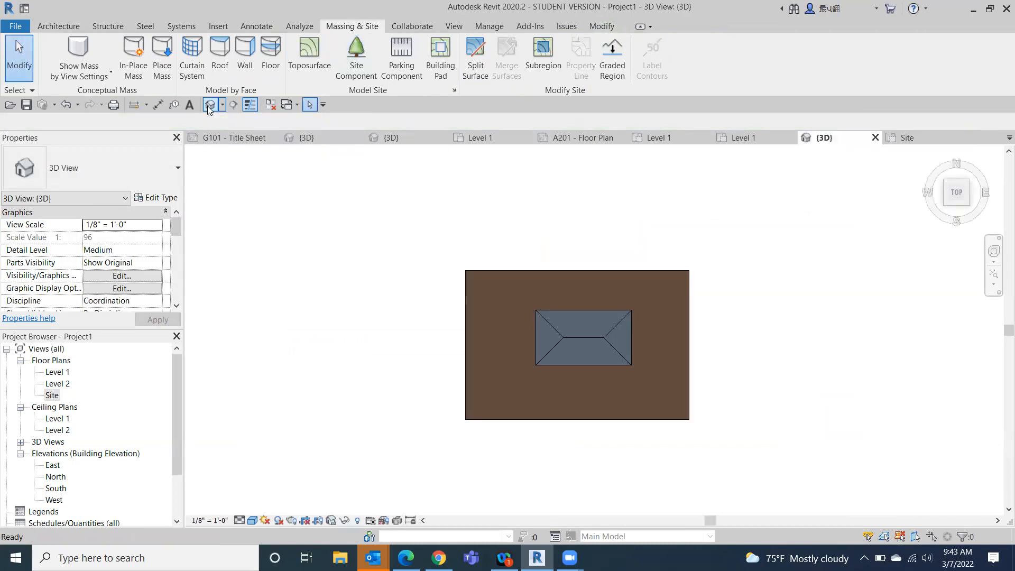
left_click(932, 155)
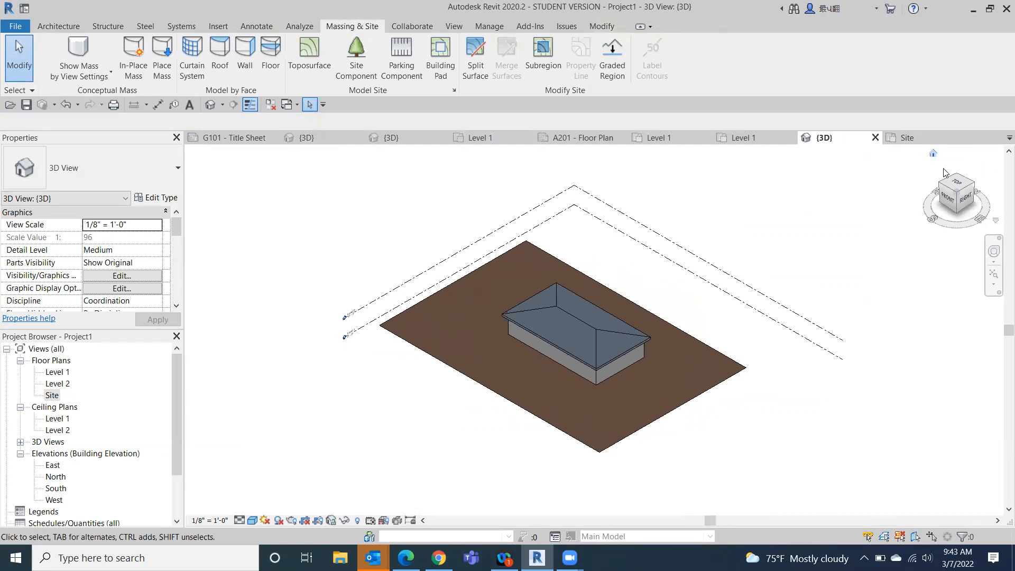
left_click(955, 216)
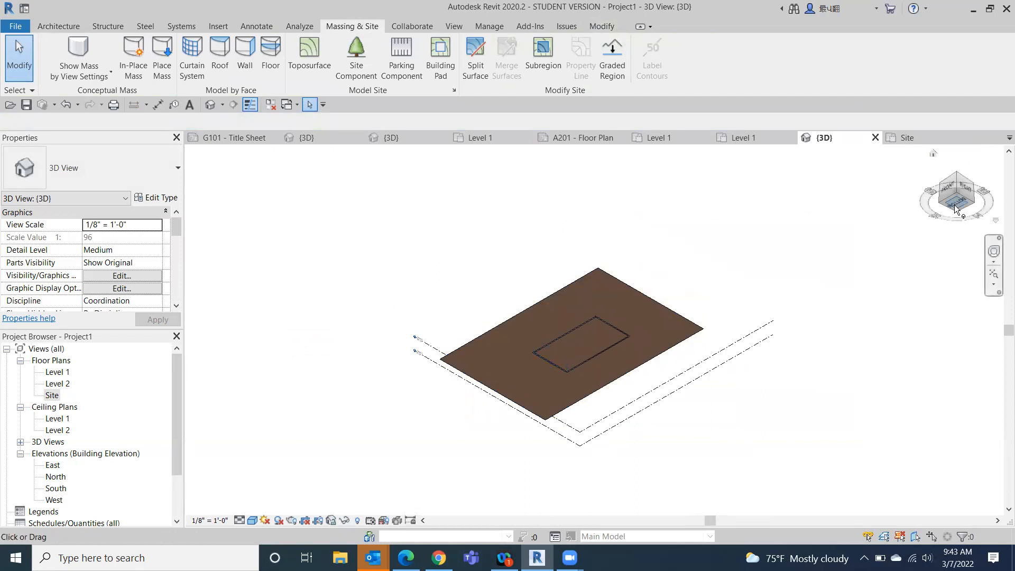
left_click(956, 206)
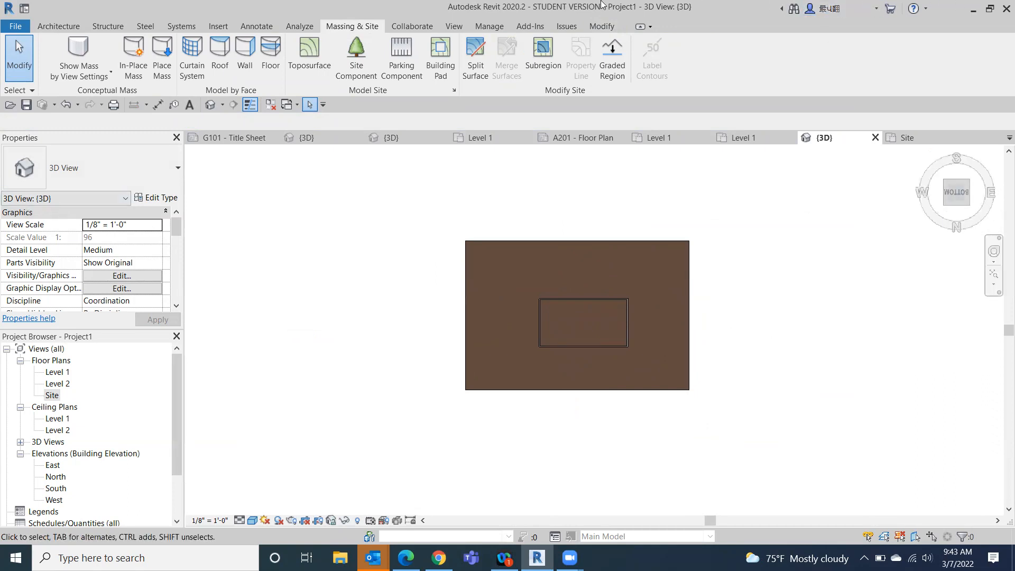
scroll(802, 319, "up", 3)
middle_click_drag(803, 319, 947, 312)
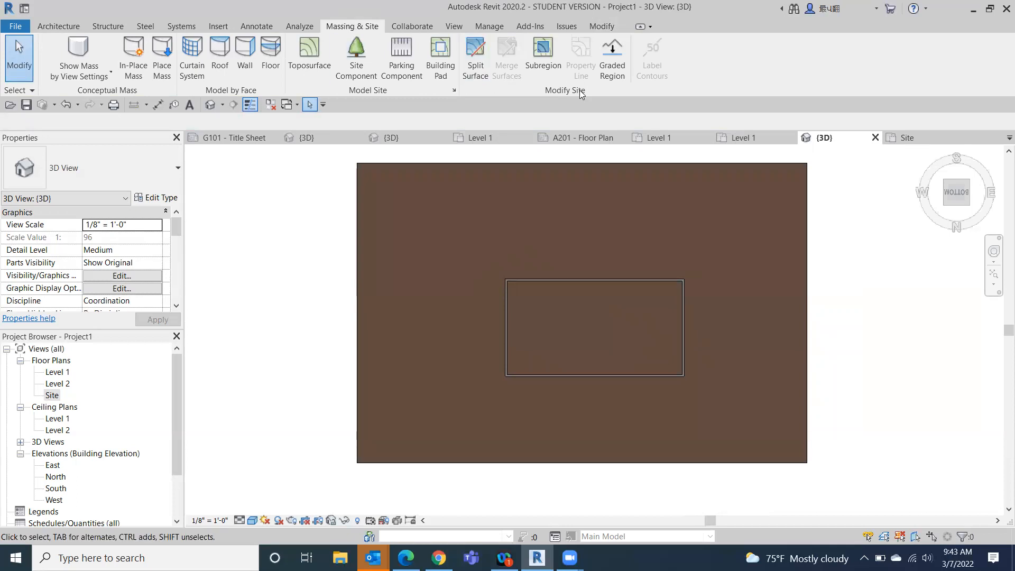
- Split the toposurface with a 52' 8" by 28' 8" rectangle drawn between opposite outer corners of the building walls, and finish the sketch
left_click(475, 60)
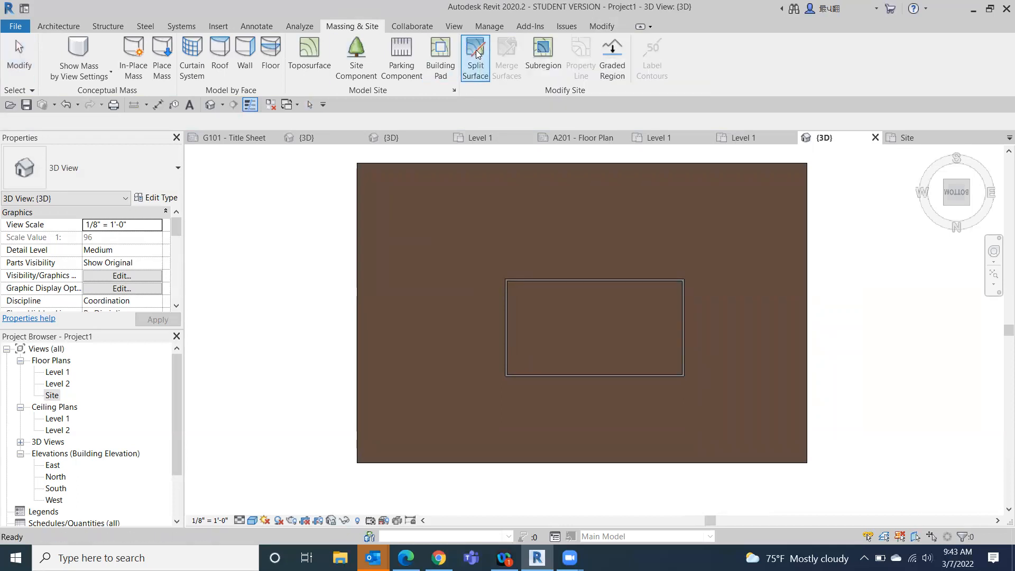
left_click(363, 181)
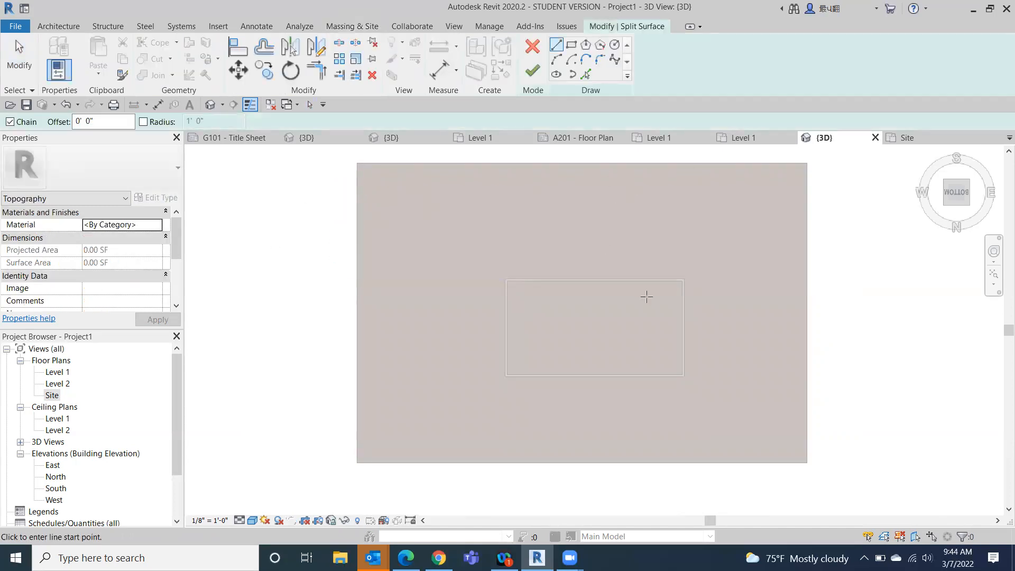
left_click(571, 44)
scroll(517, 290, "up", 2)
scroll(520, 289, "up", 1)
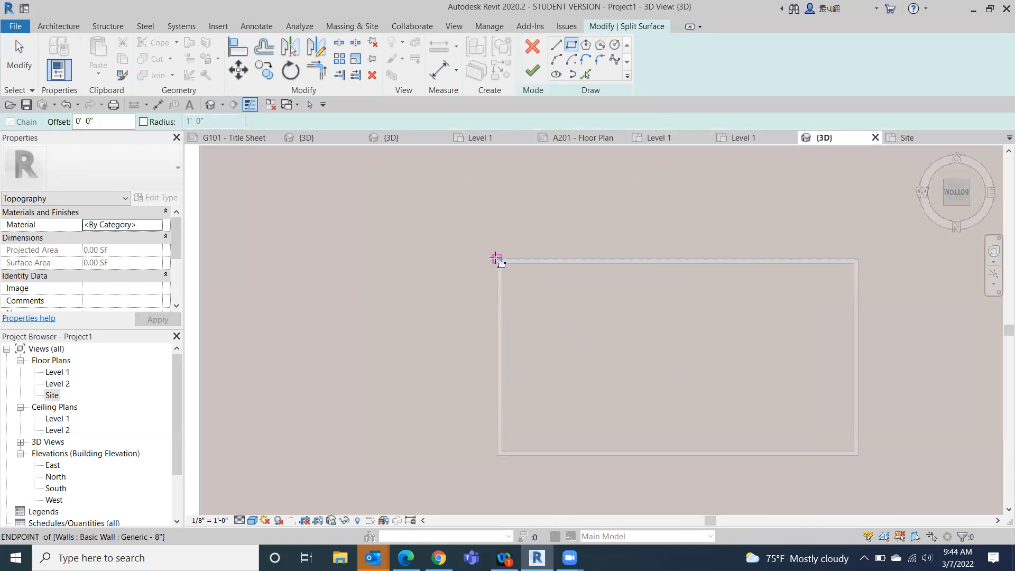
left_click(496, 259)
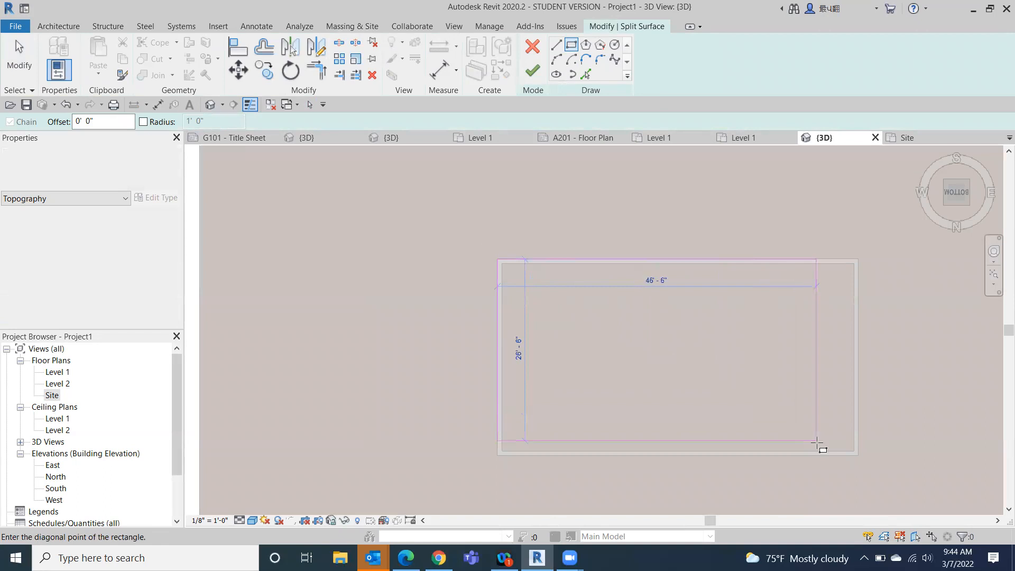
left_click(858, 455)
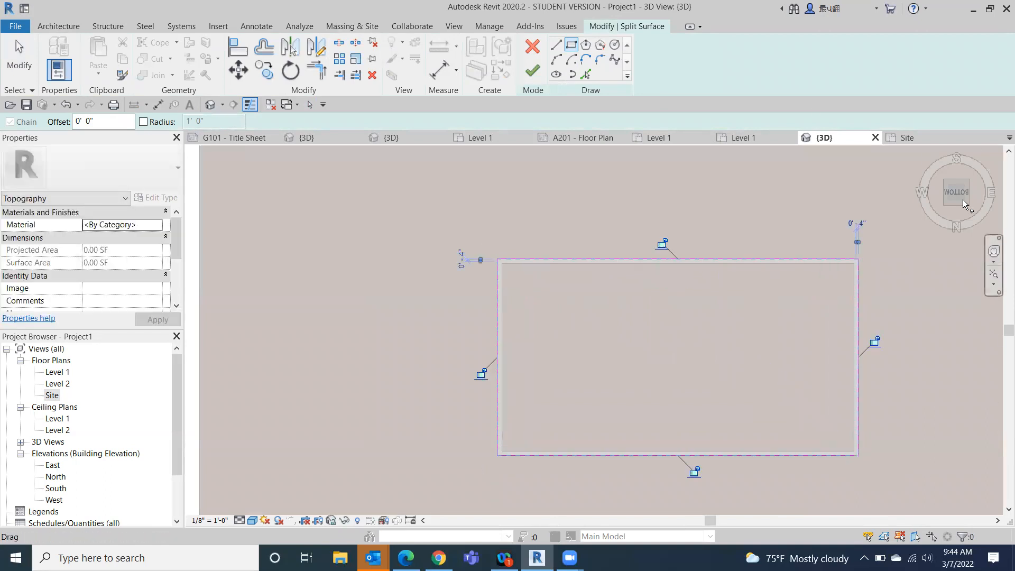
left_click(531, 74)
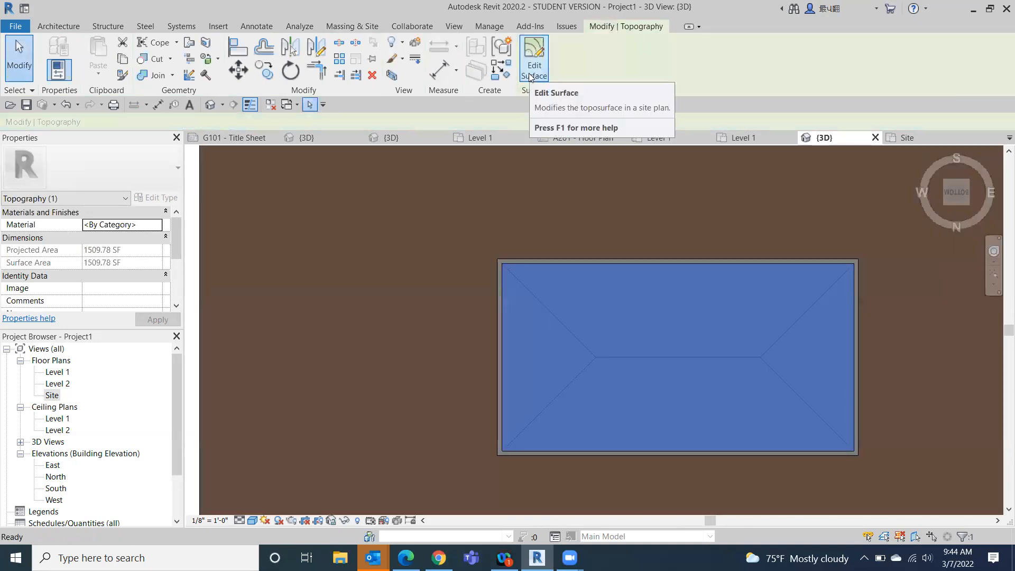
- Delete the split-off surface inside the building walls and undo the deletion
scroll(629, 264, "down", 3)
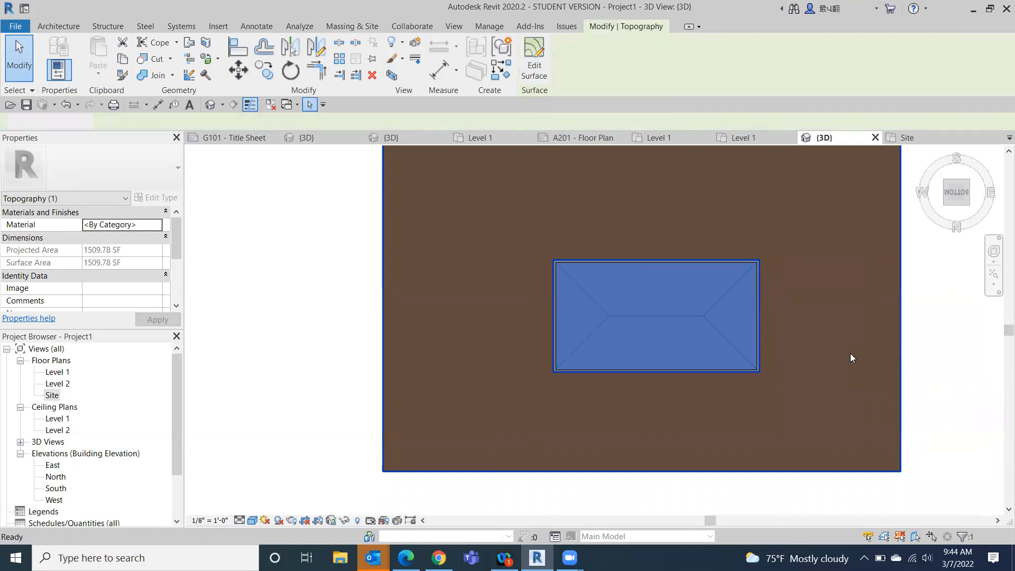
key("Escape")
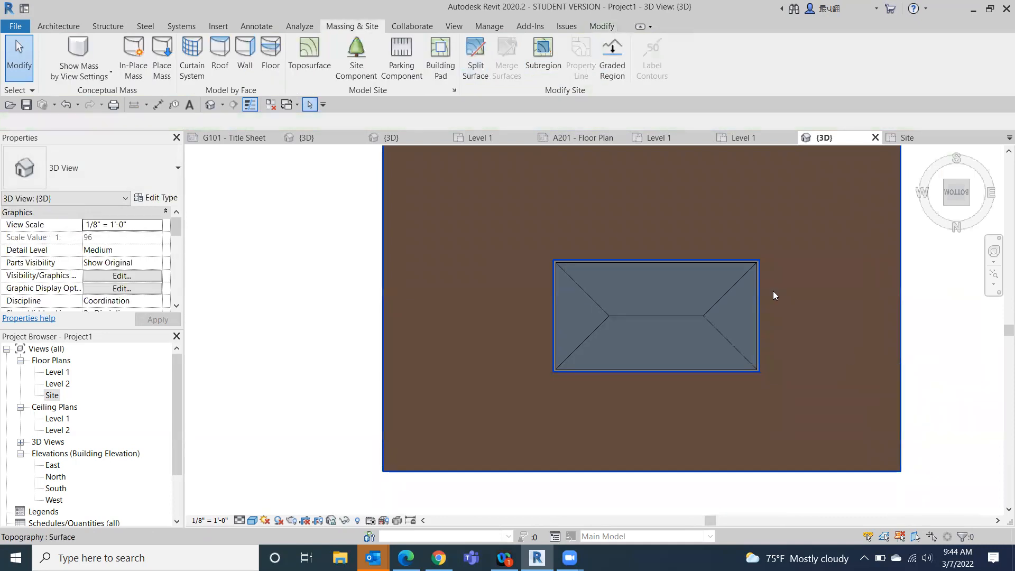
left_click(65, 104)
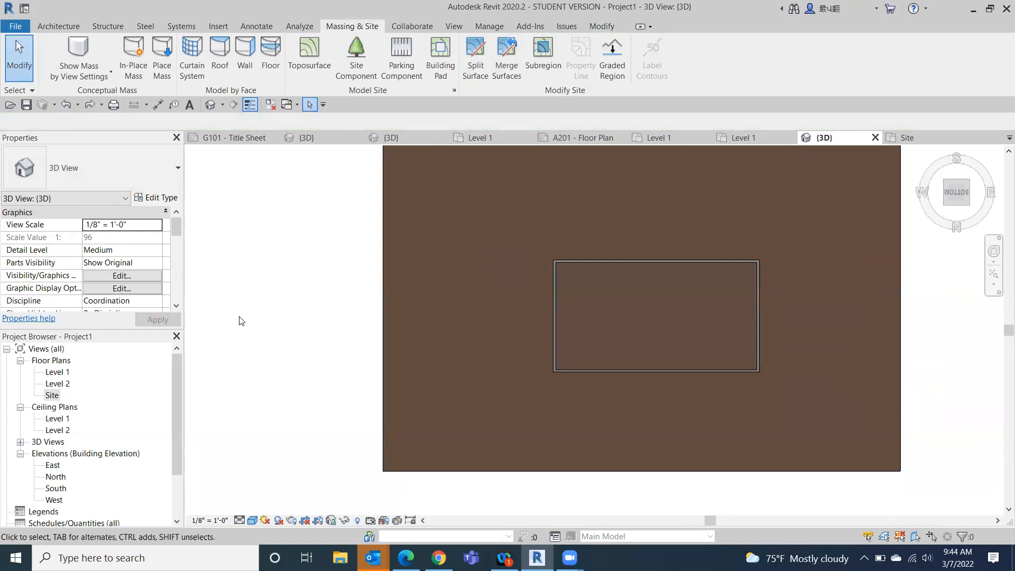
- Select the separate topography surface inside the building walls and delete it
left_click(488, 259)
left_click(632, 302)
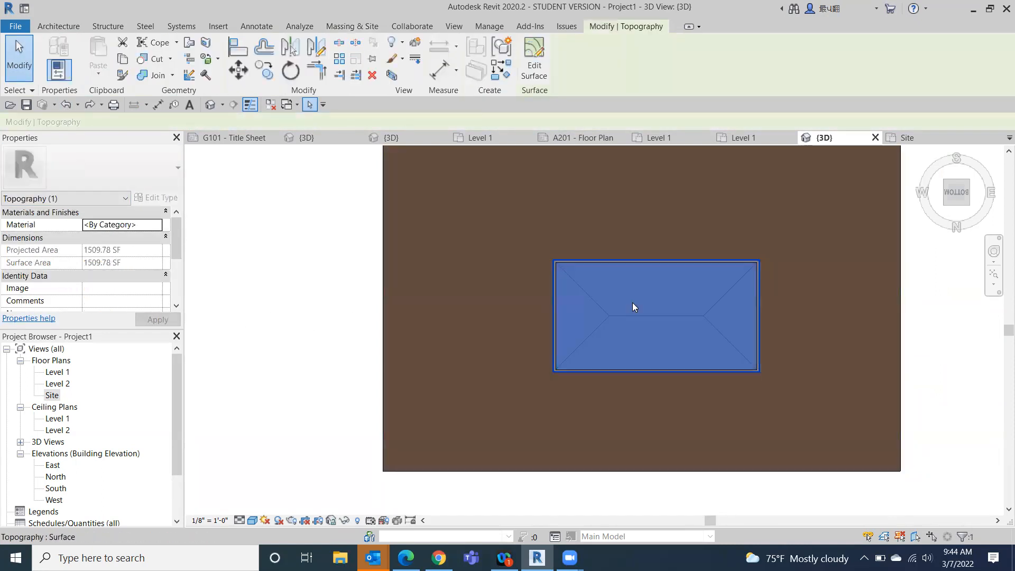
left_click(338, 243)
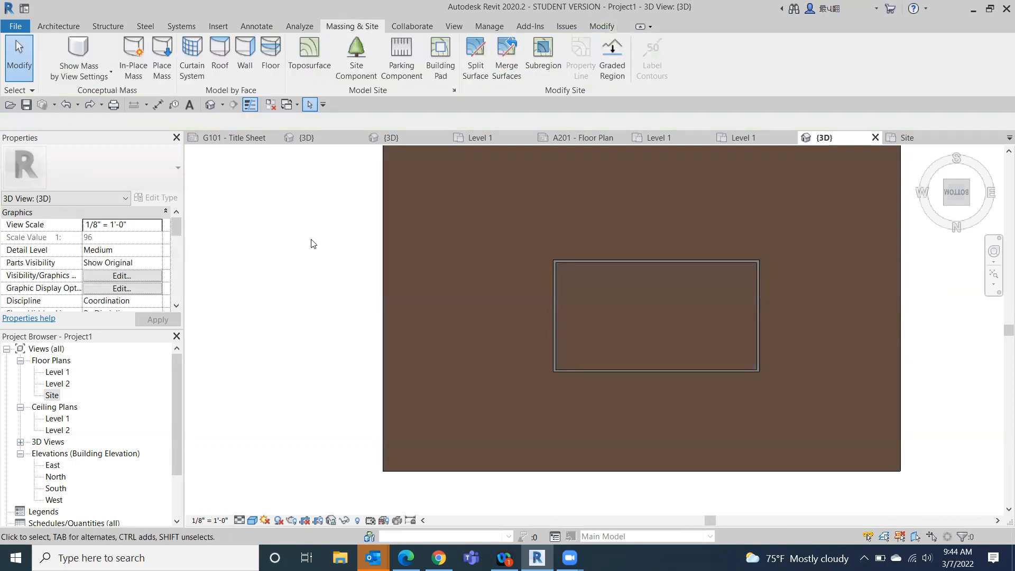
left_click(663, 293)
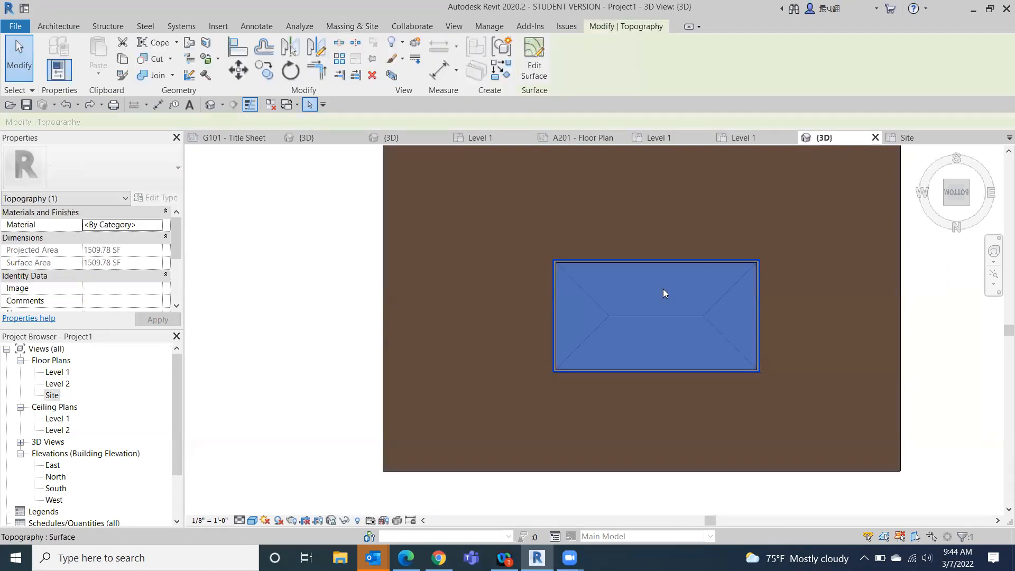
key("Escape")
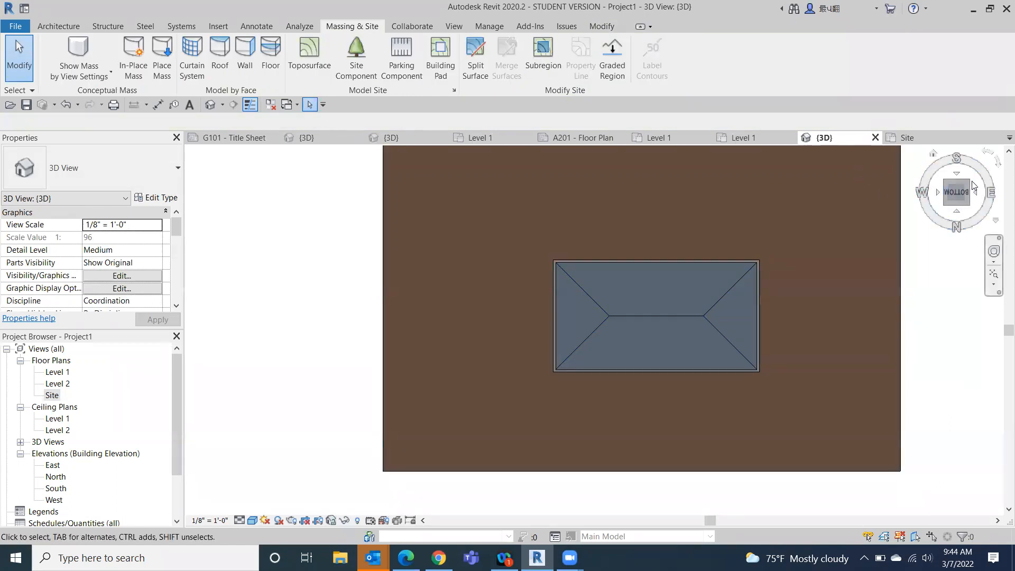
- Turn the 3D model to view it from above and temporarily hide the roof to expose the opening in the toposurface
mouse_move(956, 196)
left_mouse_down()
mouse_move(913, 311)
mouse_move(949, 334)
mouse_move(929, 340)
left_mouse_up()
left_click(685, 326)
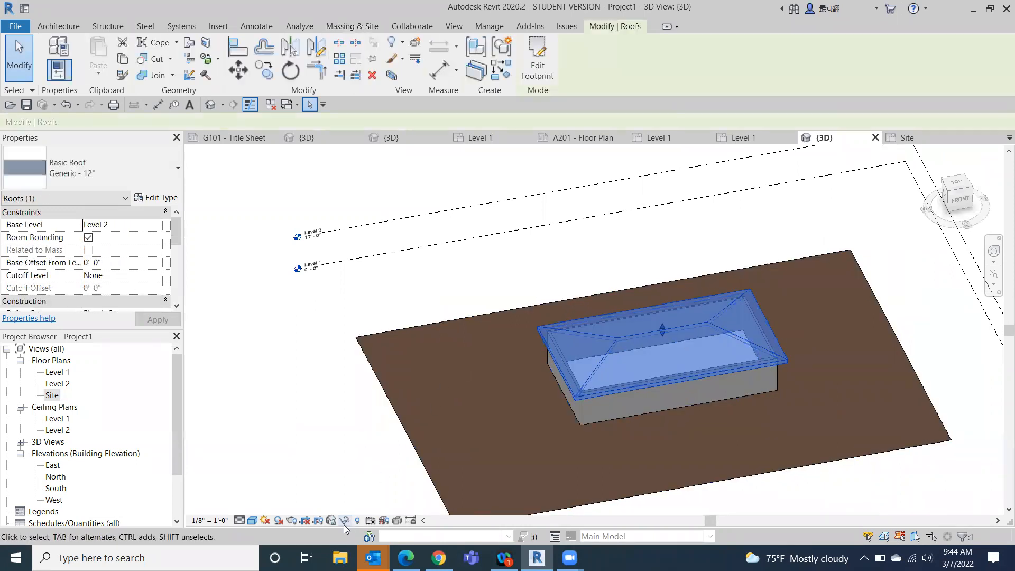
left_click(345, 520)
left_click(364, 491)
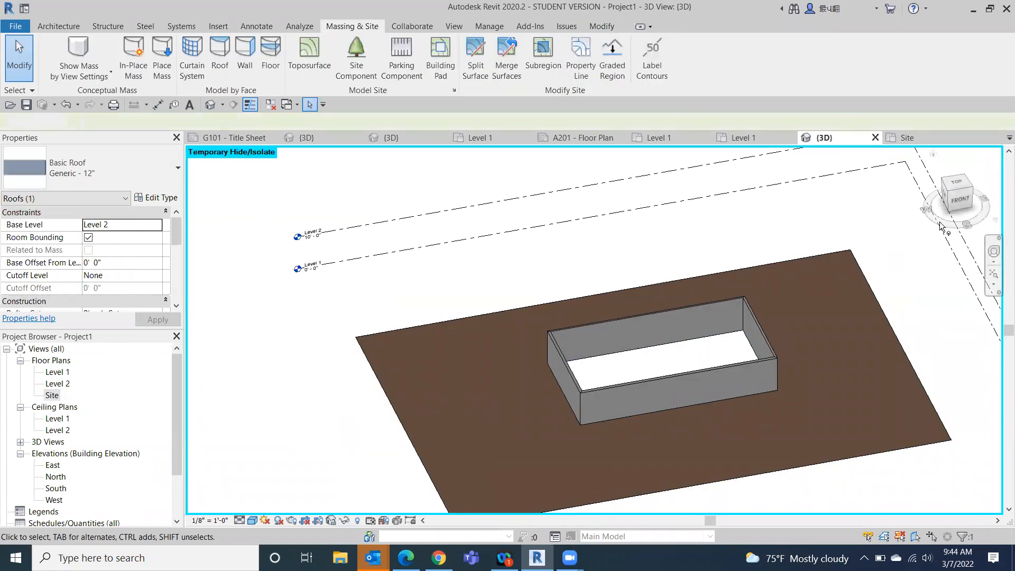
left_click(956, 205)
left_click_drag(946, 211, 352, 216)
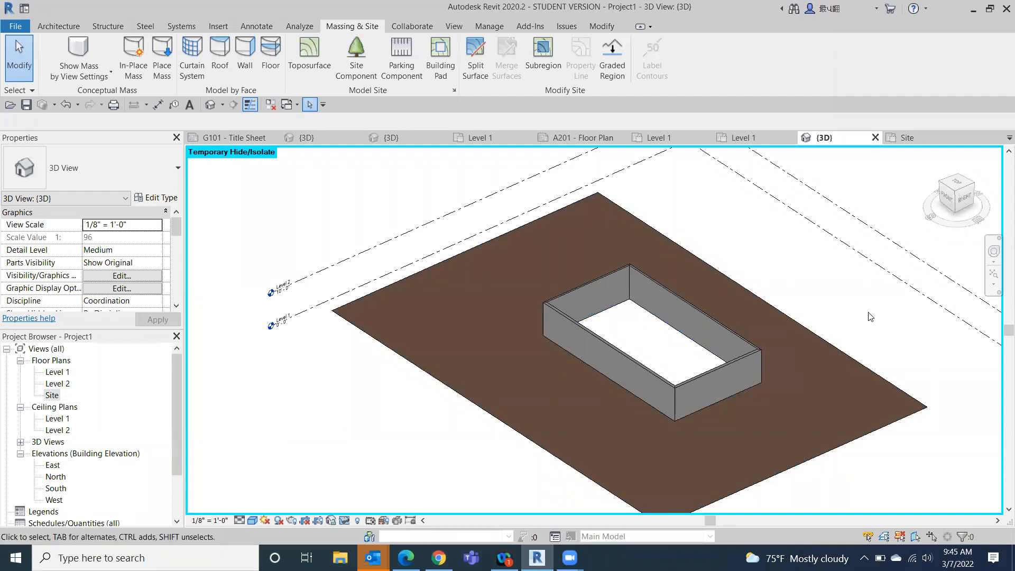
scroll(869, 316, "down", 3)
middle_click_drag(869, 316, 682, 274)
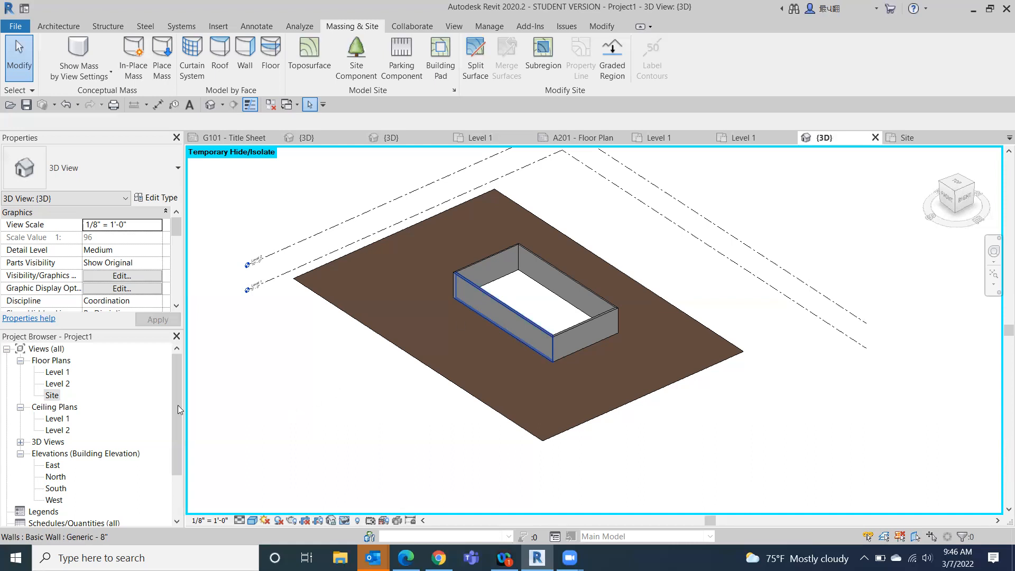
- Create a new sheet using the B 11 x 17 Horizontal titleblock loaded from the Titleblocks folder of the US Imperial library
left_click_drag(180, 395, 158, 467)
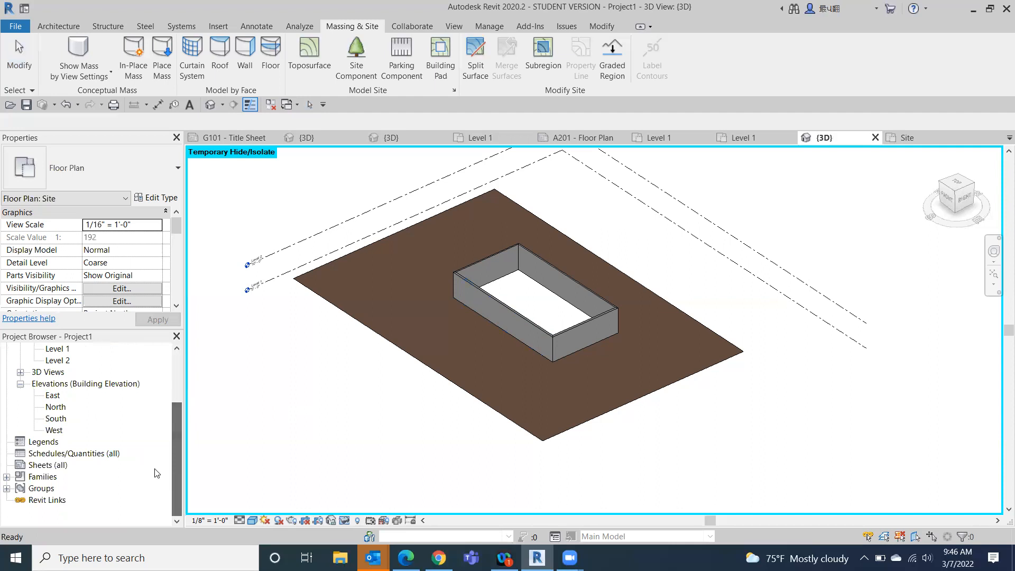
left_click(56, 468)
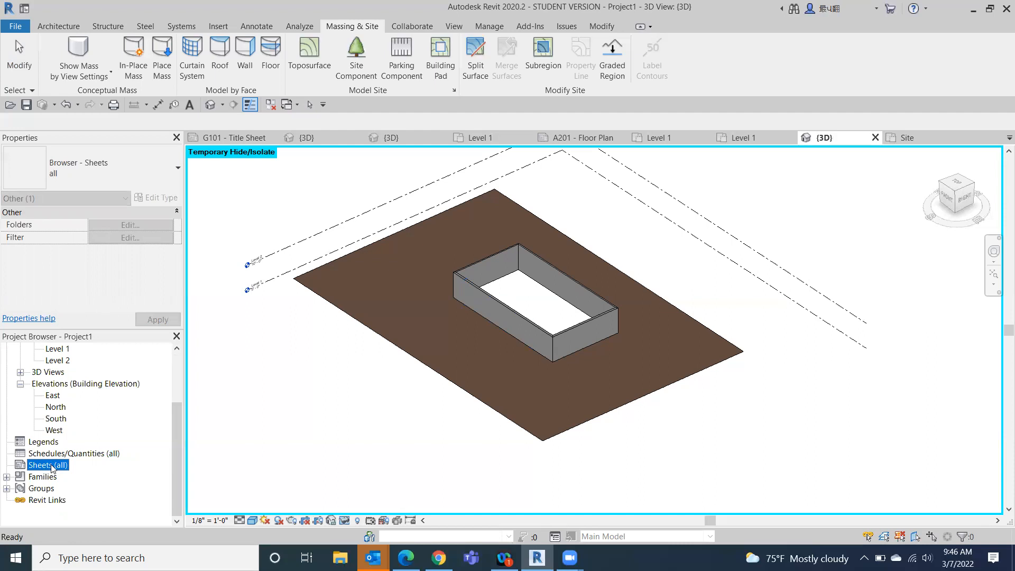
right_click(53, 468)
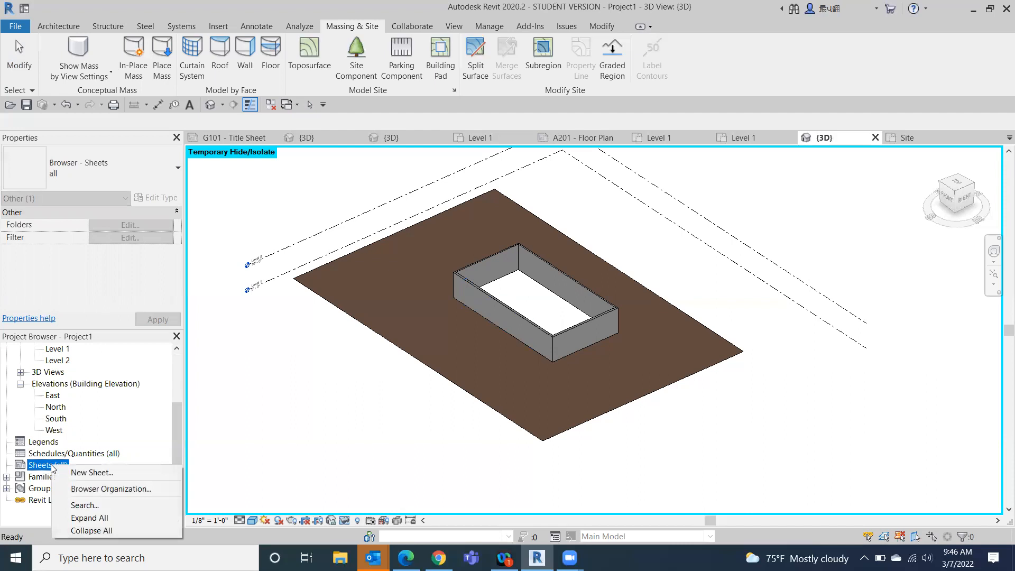
left_click(89, 472)
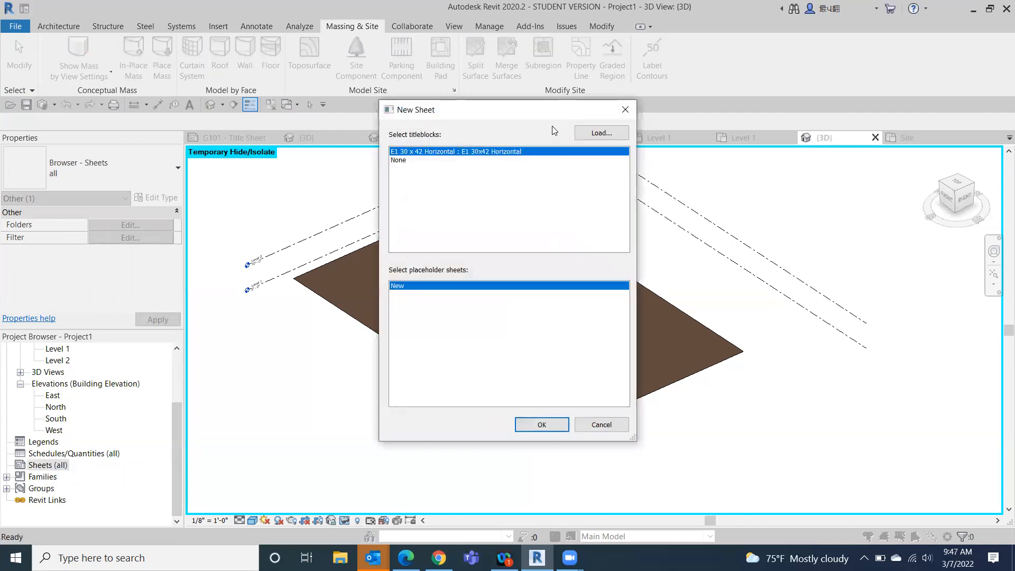
left_click(600, 133)
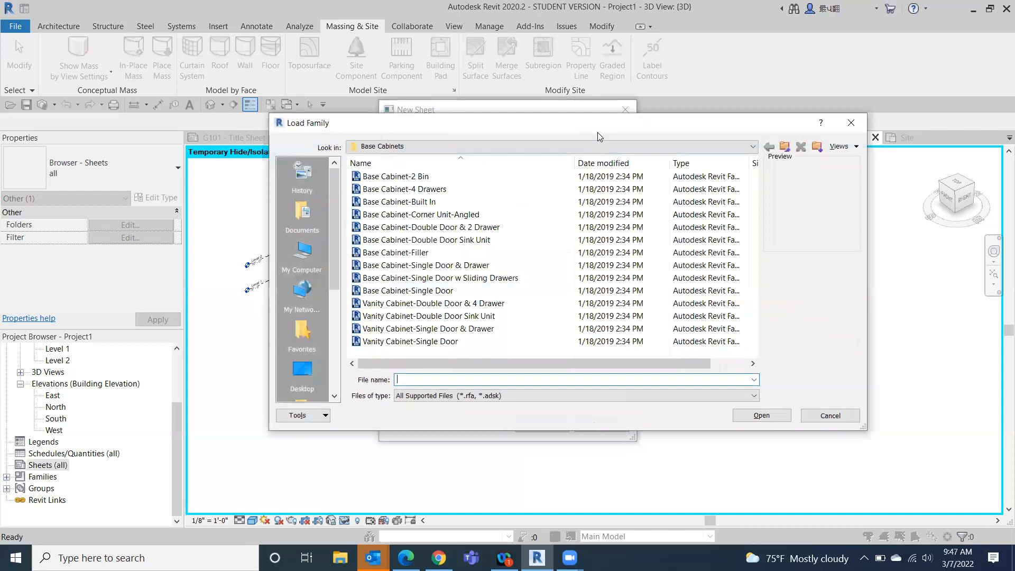
left_click(756, 151)
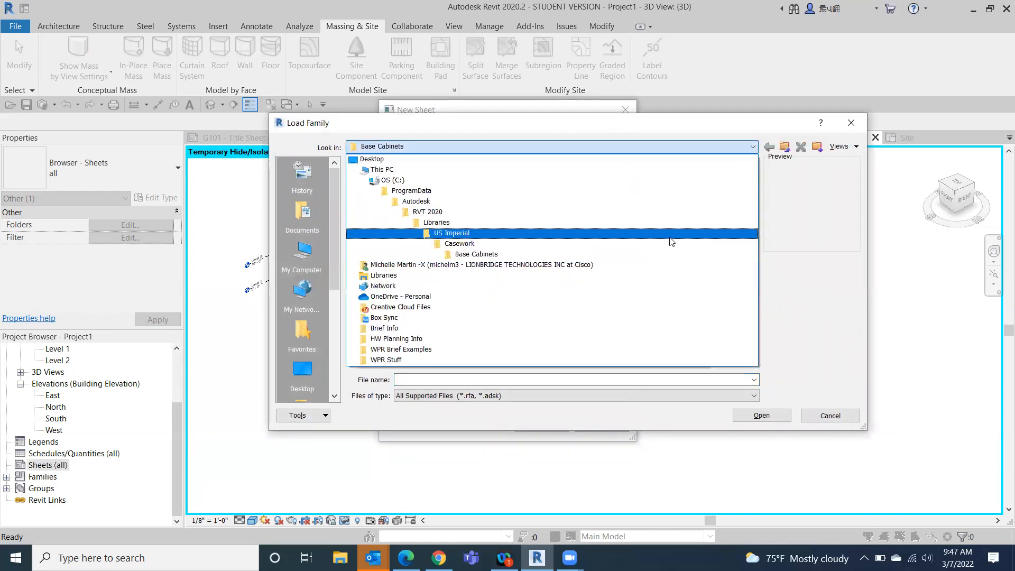
left_click(672, 233)
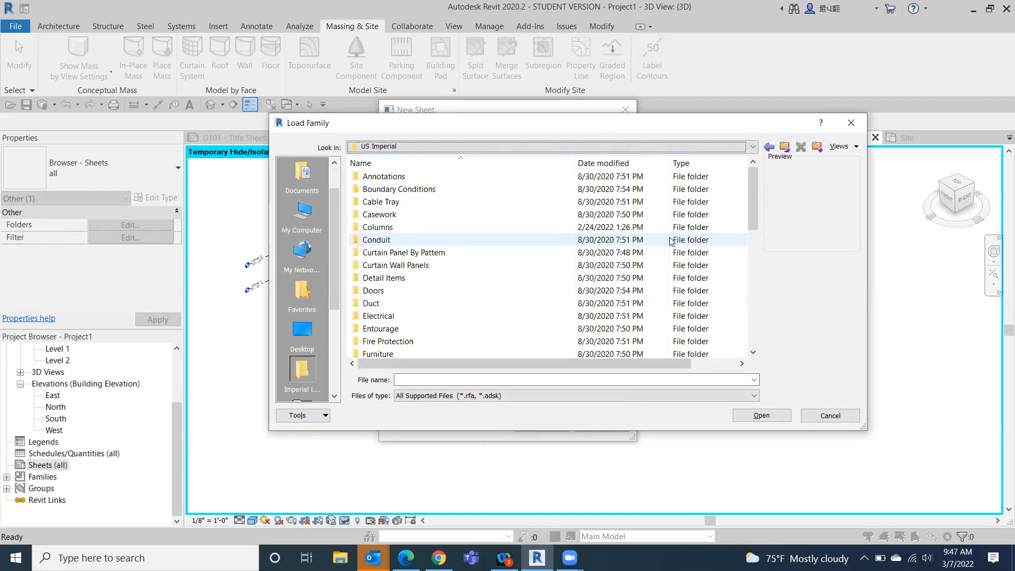
scroll(468, 332, "down", 10)
double_click(468, 329)
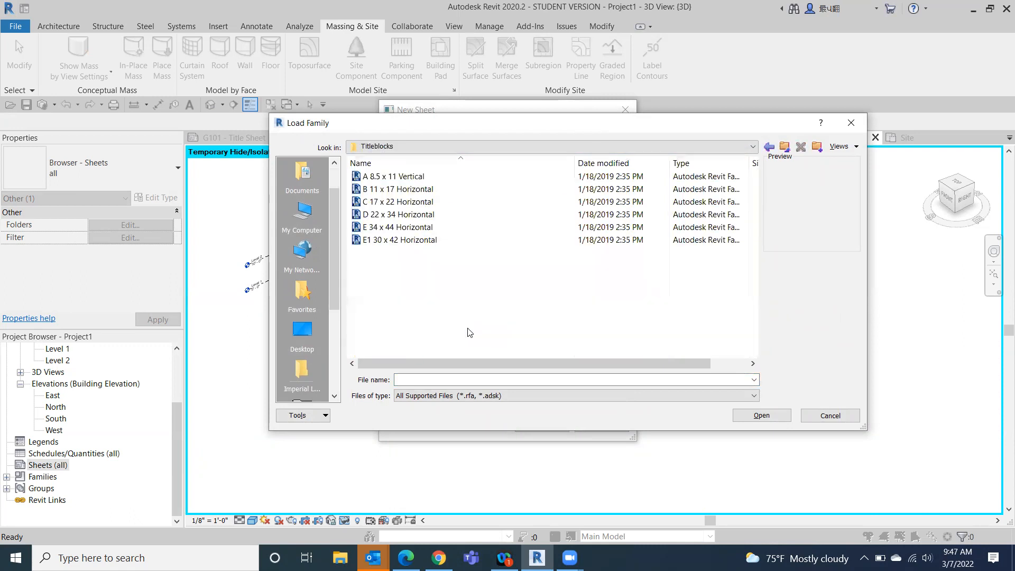
double_click(392, 191)
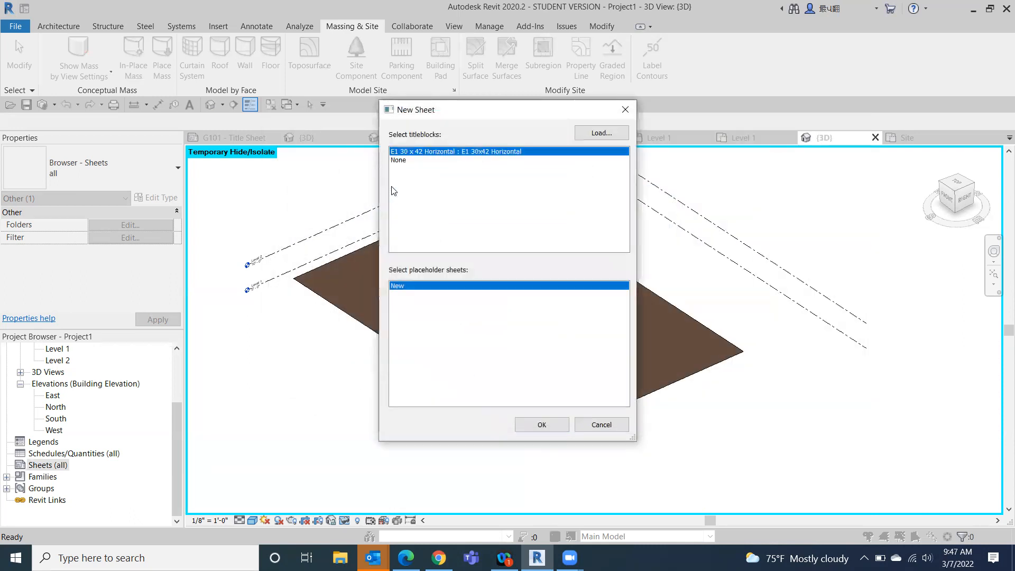
left_click(545, 423)
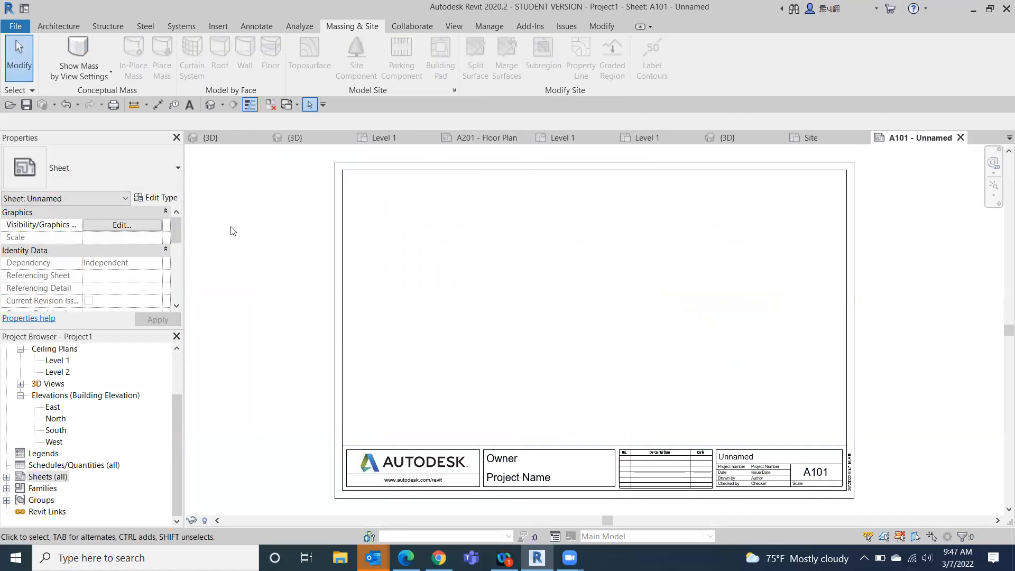
- Open the Level 1 floor plan and display the East elevation from its elevation marker
left_click_drag(178, 395, 177, 342)
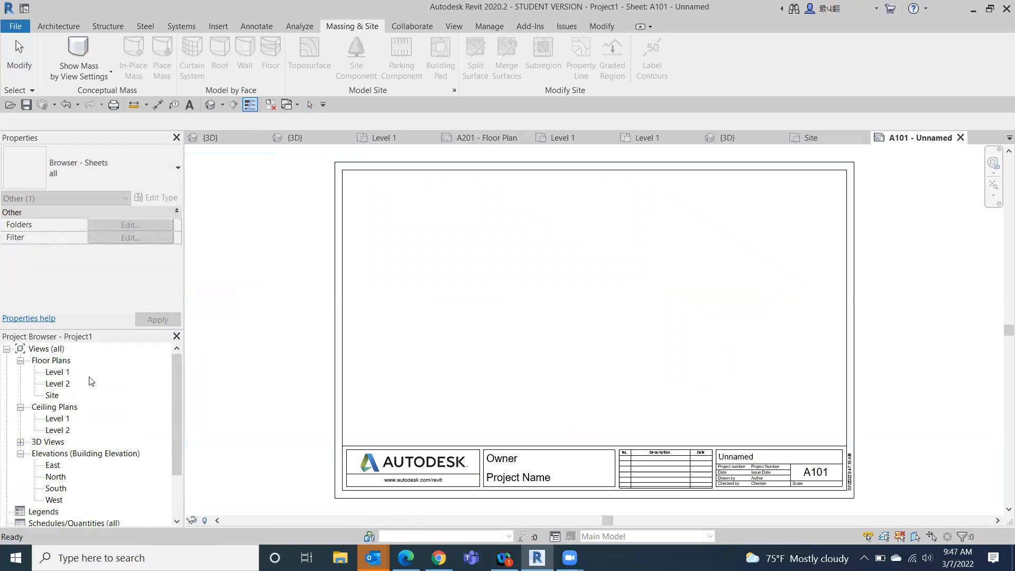
left_click(56, 373)
double_click(55, 373)
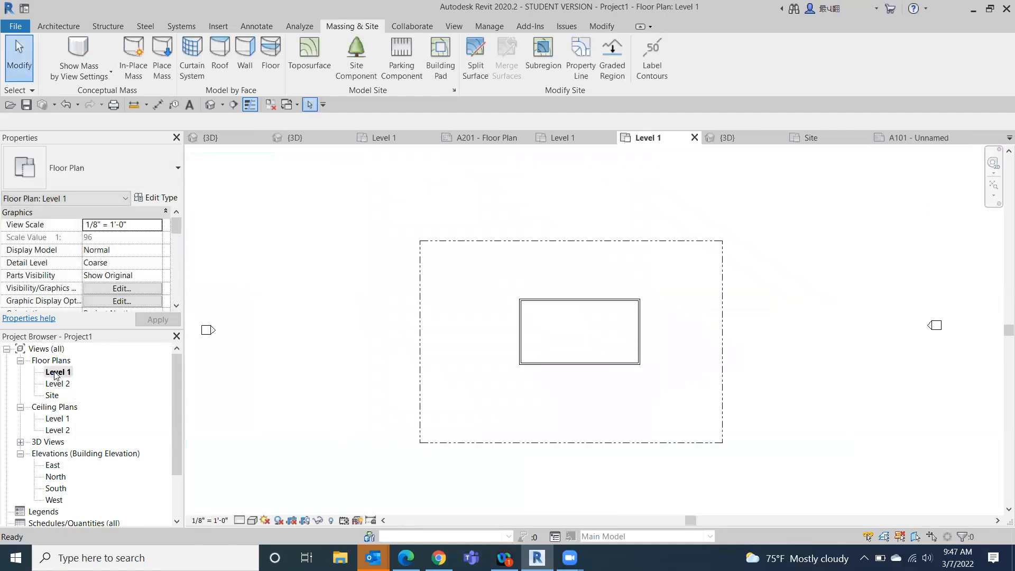
scroll(582, 309, "down", 4)
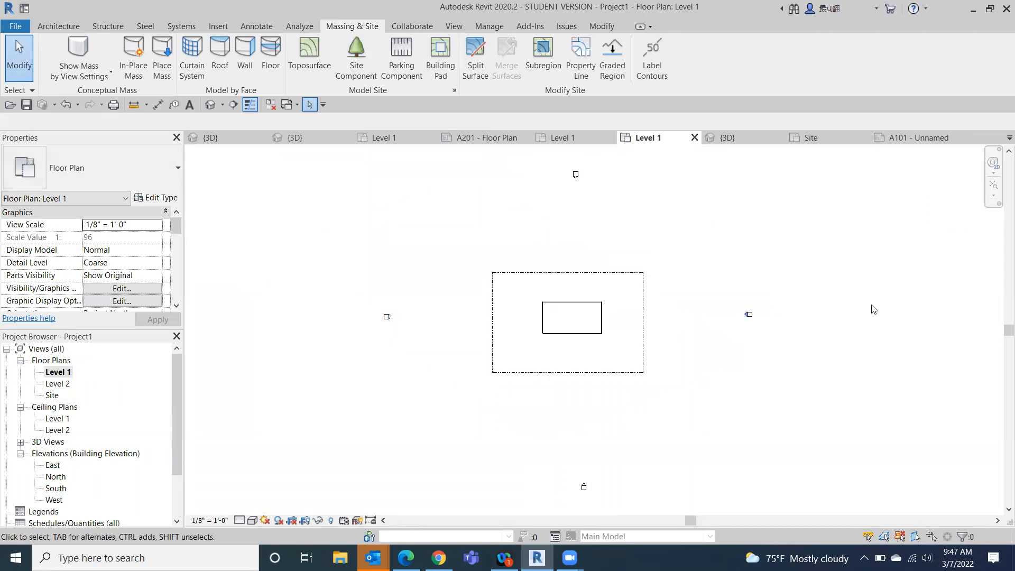
left_click(745, 320)
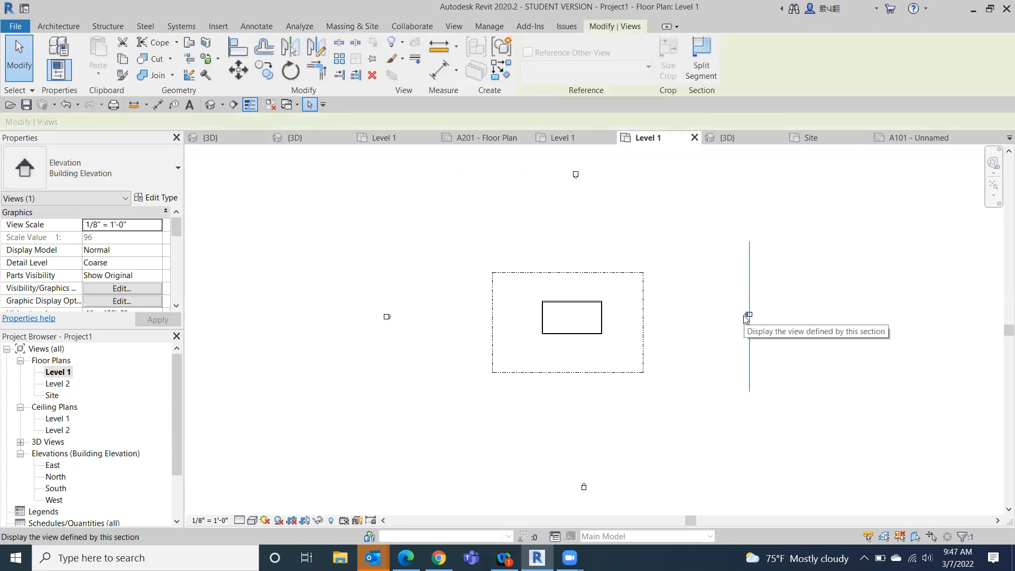
double_click(746, 317)
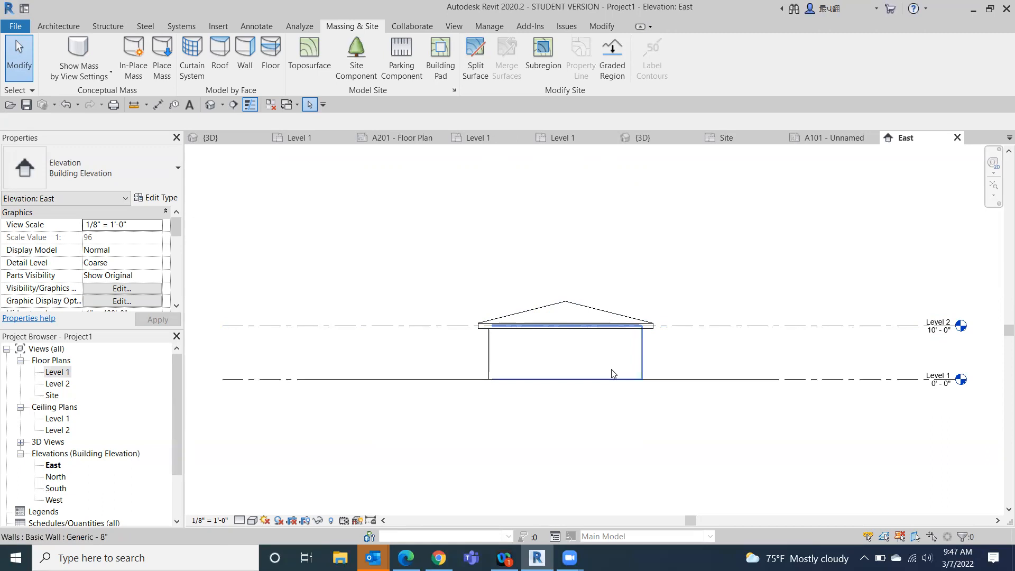
- Open the North, South and West building elevation views one after another
left_click(56, 477)
double_click(56, 478)
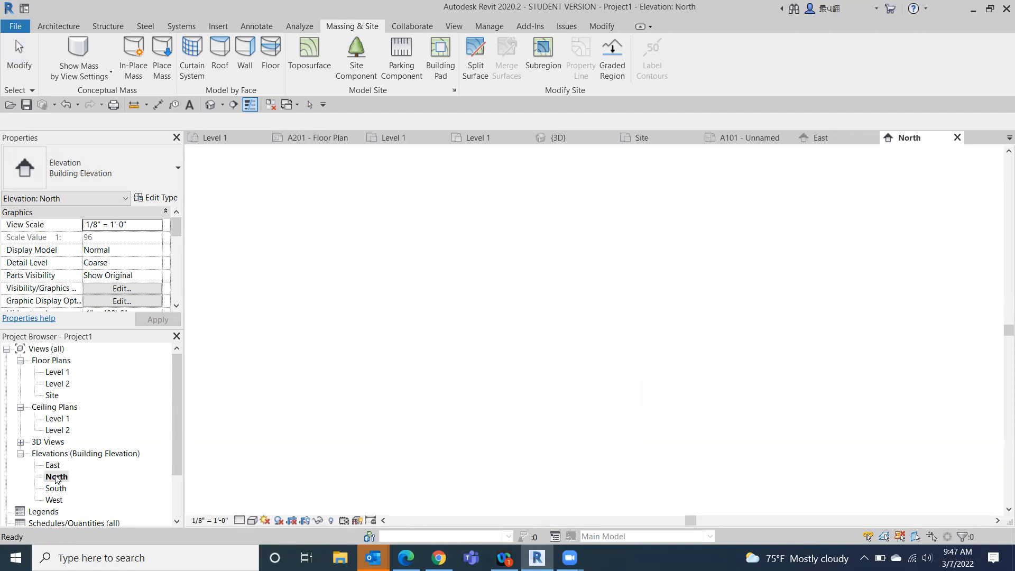
left_click(57, 488)
double_click(58, 489)
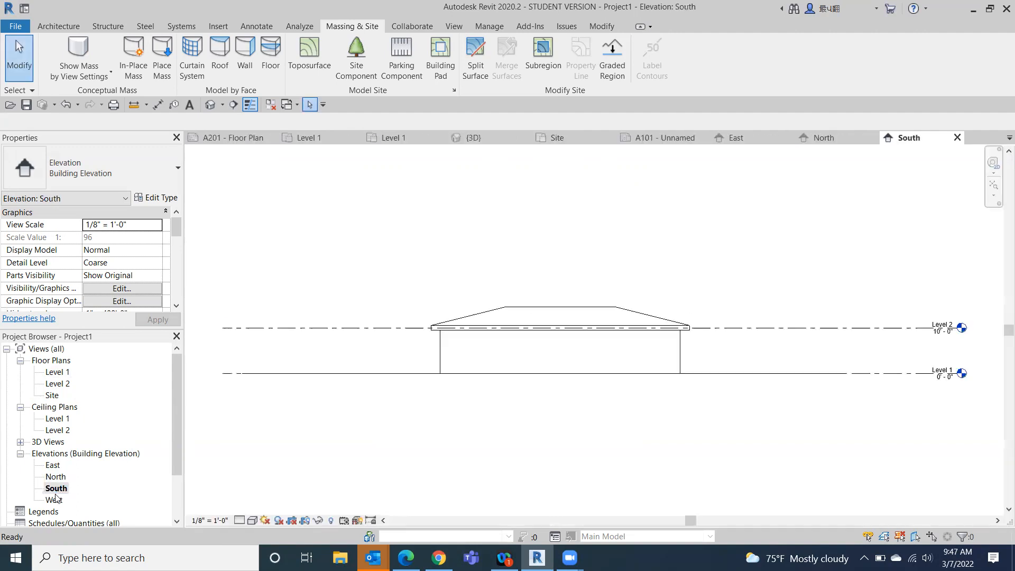
double_click(54, 499)
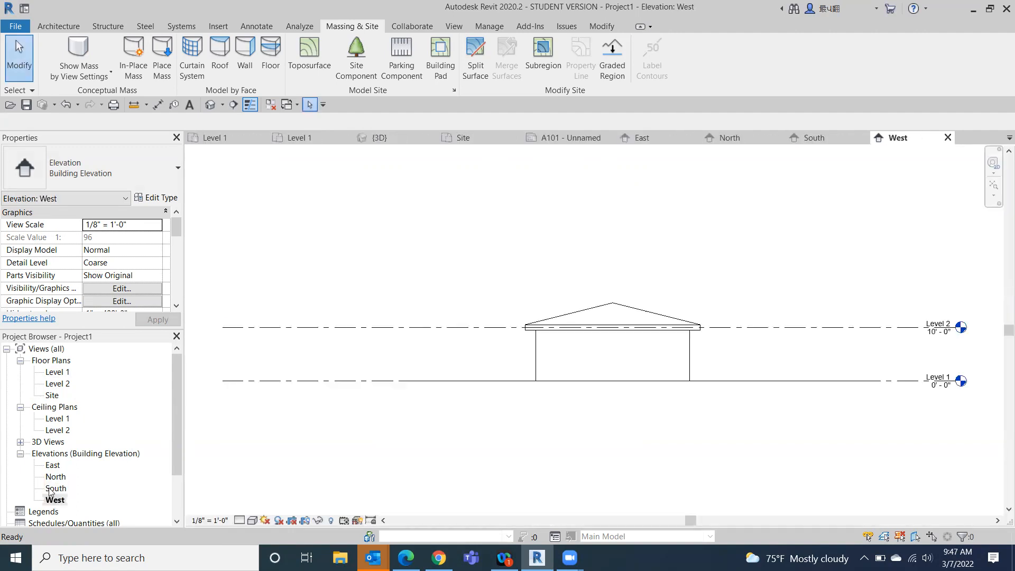
- On the Level 1 plan, move the East elevation's cut line through the building near its east wall, and display the East view from its marker
double_click(53, 465)
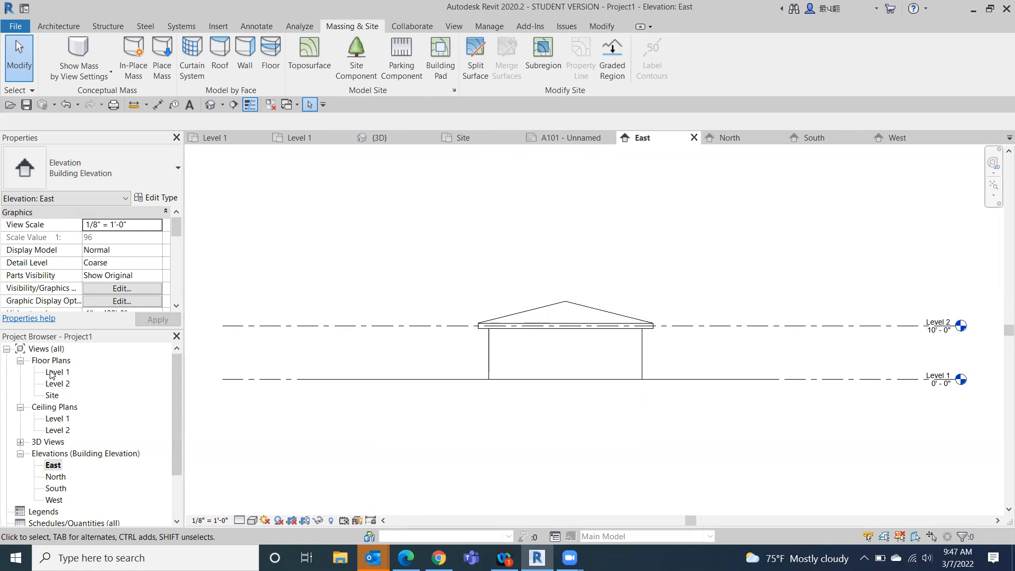
double_click(53, 372)
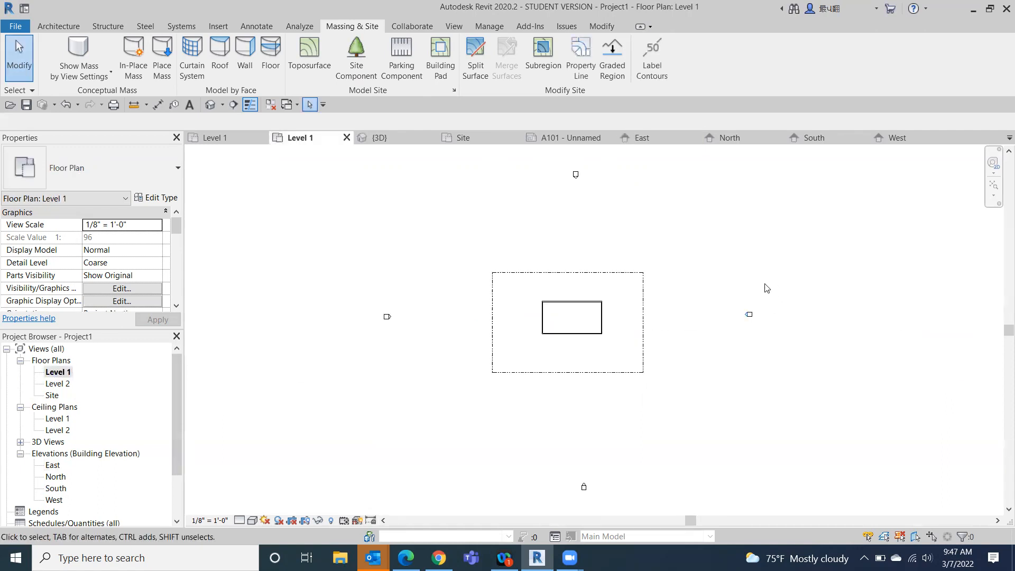
scroll(763, 321, "up", 2)
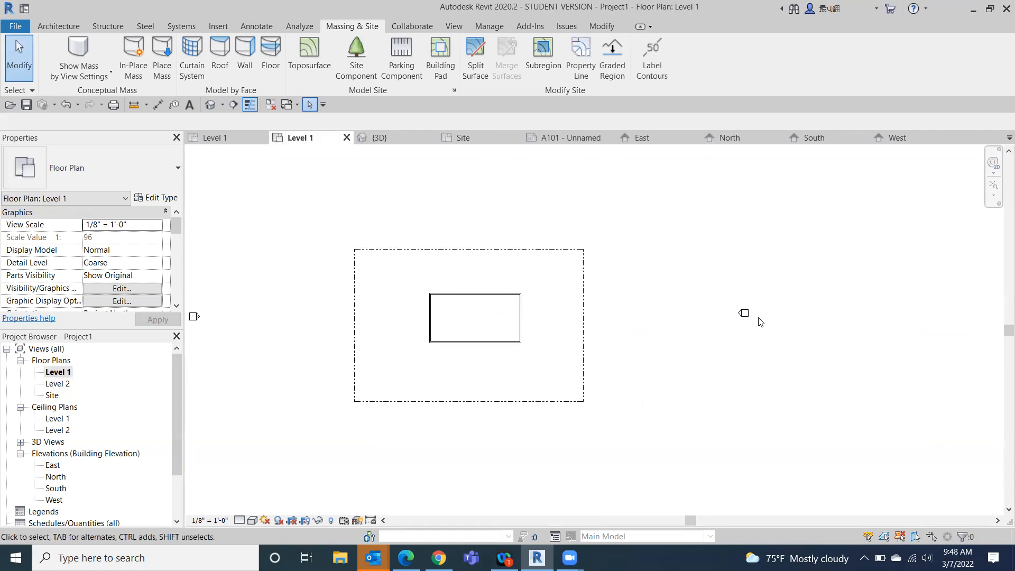
left_click(742, 315)
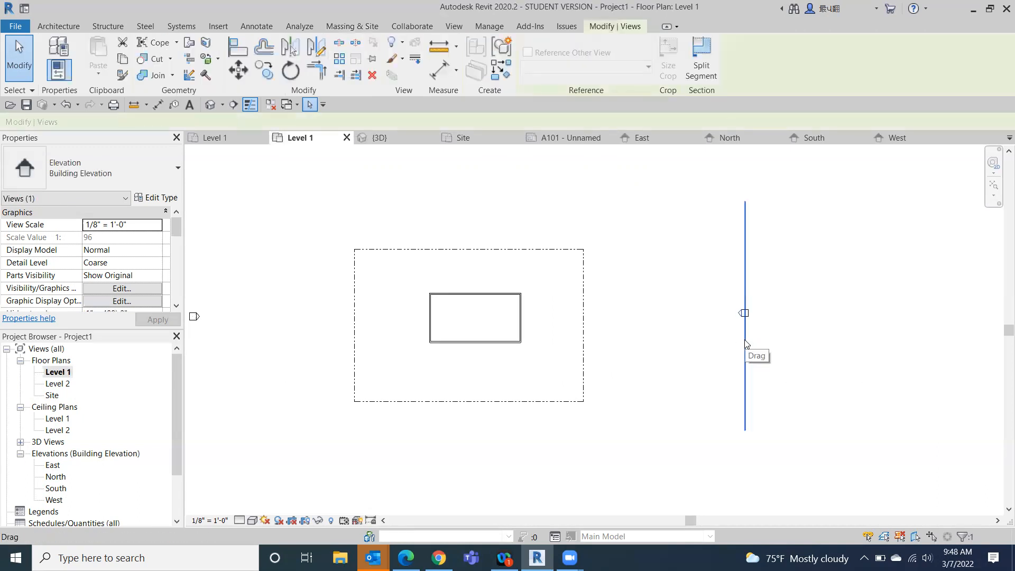
left_click_drag(746, 343, 503, 353)
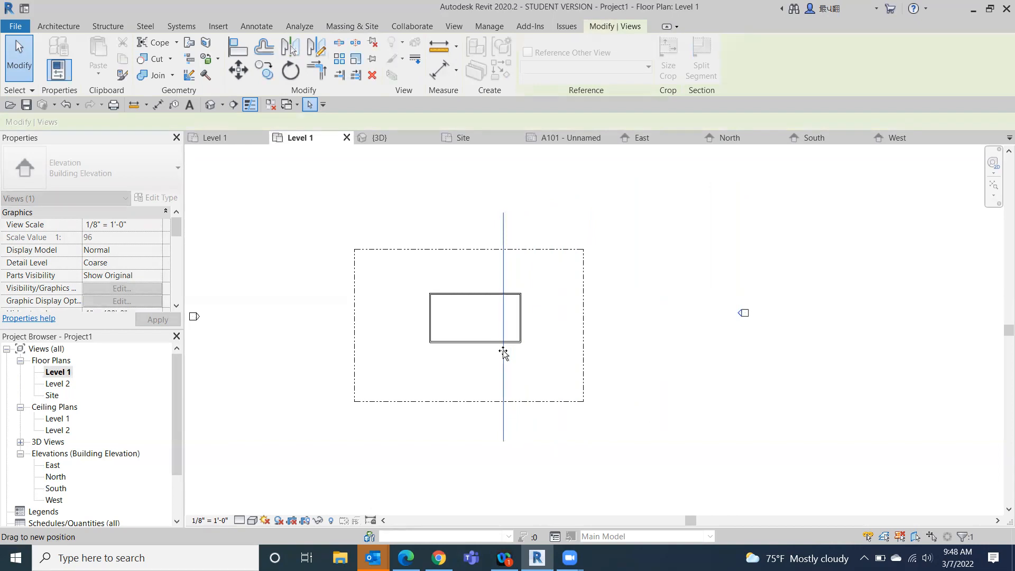
left_click_drag(503, 353, 504, 353)
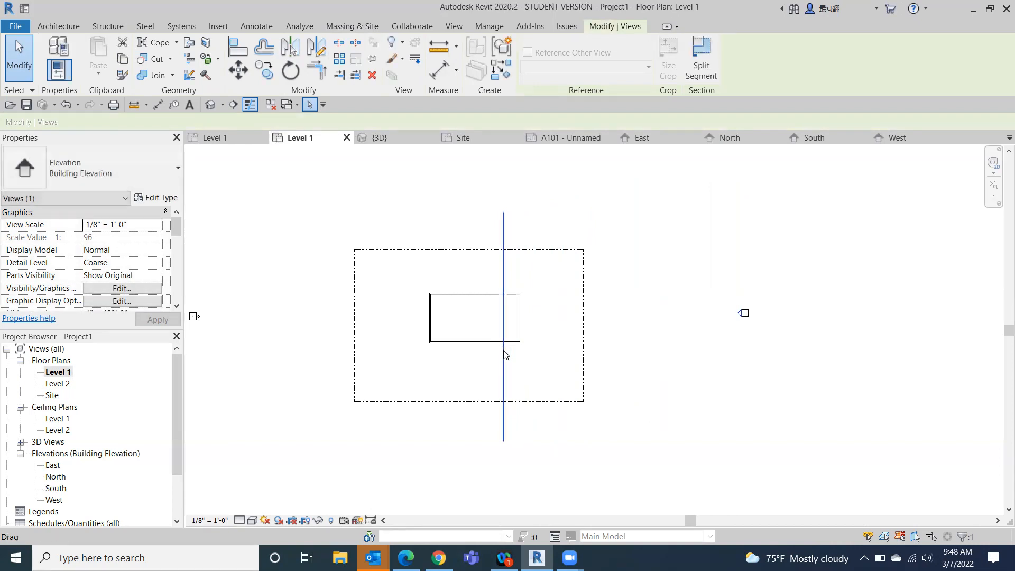
left_click(724, 390)
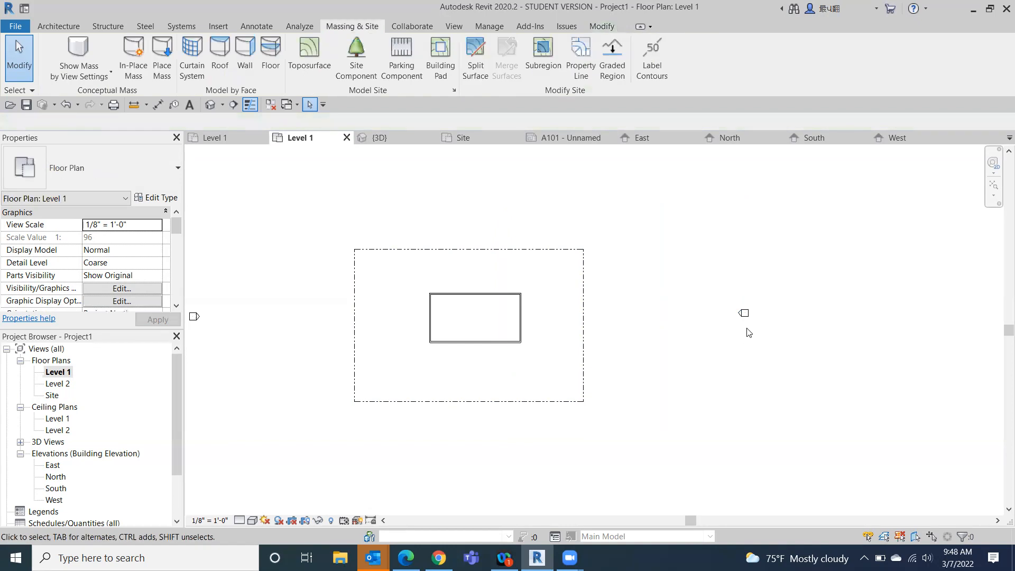
double_click(739, 316)
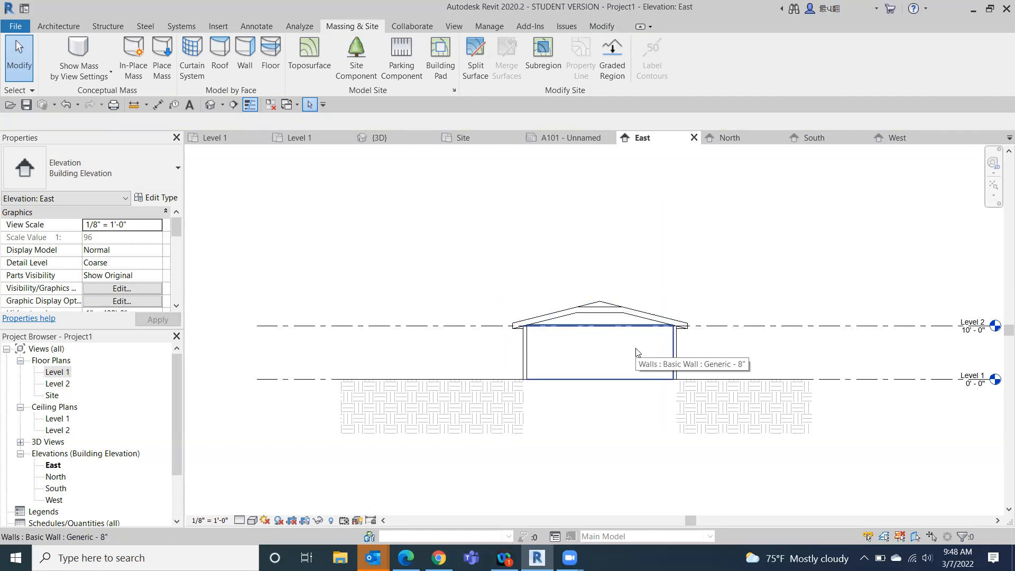
- Return to the Level 1 floor plan and move the East elevation's cut line back outside the building, just beyond its marker
left_click(51, 374)
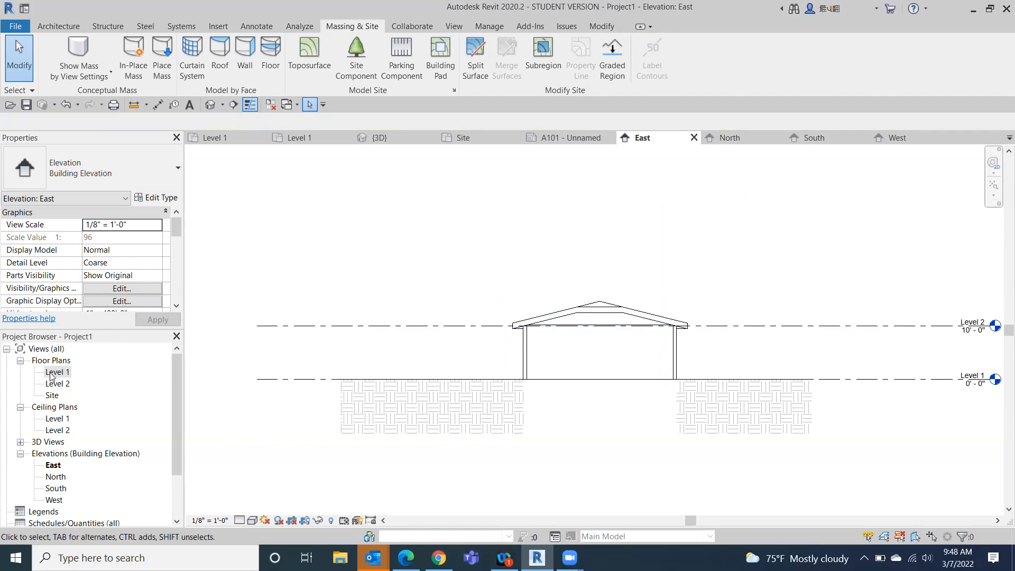
double_click(52, 396)
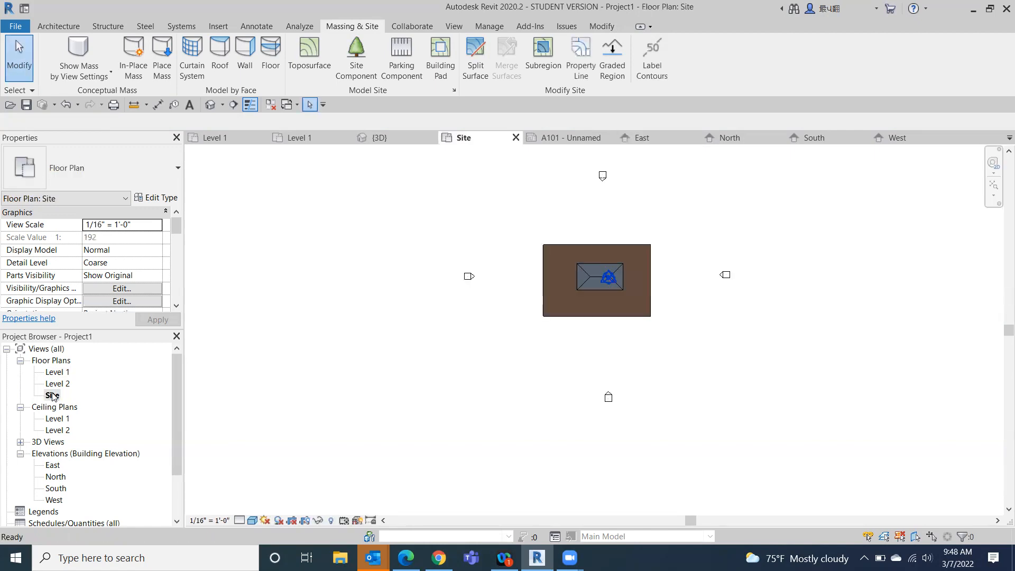
double_click(53, 374)
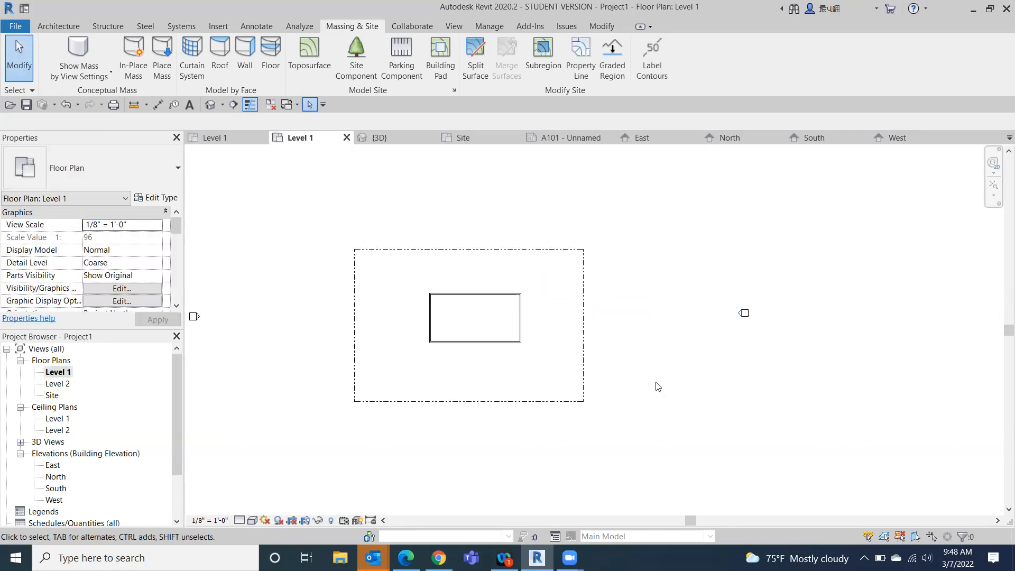
left_click(743, 315)
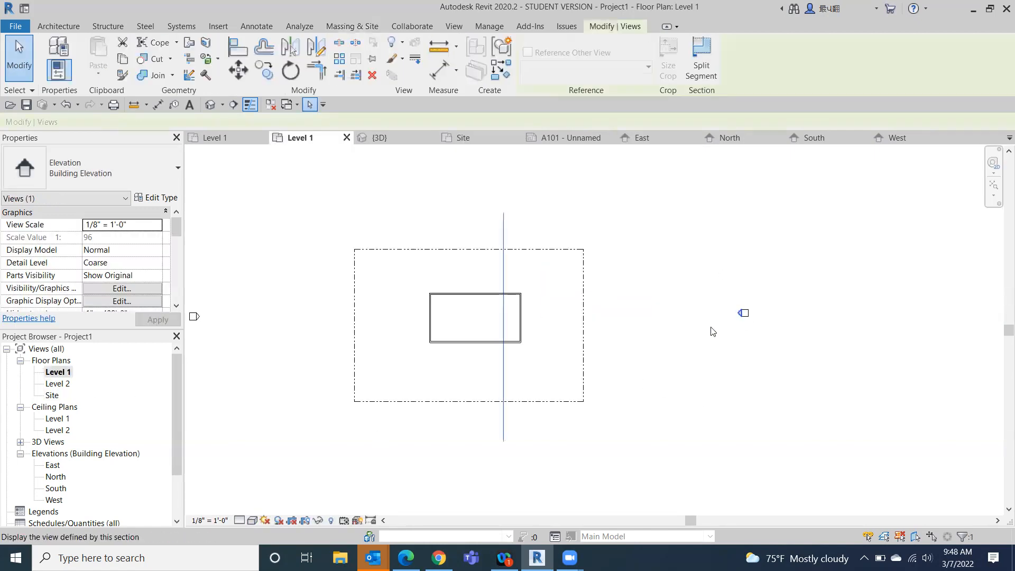
left_click_drag(524, 374, 772, 379)
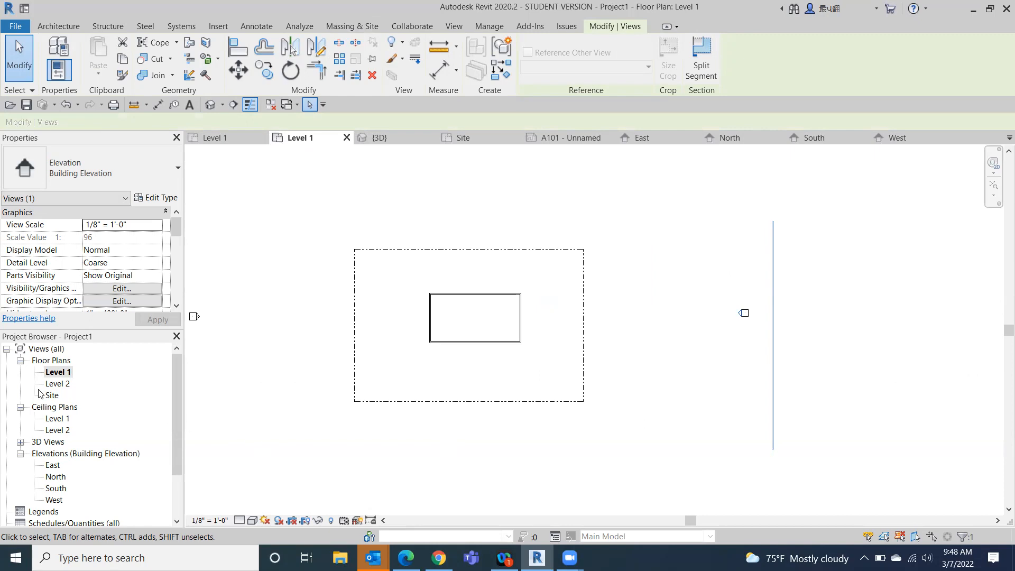
- Open the East elevation to examine the building as seen from outside with the relocated cut line
double_click(52, 464)
scroll(53, 465, "down", 1)
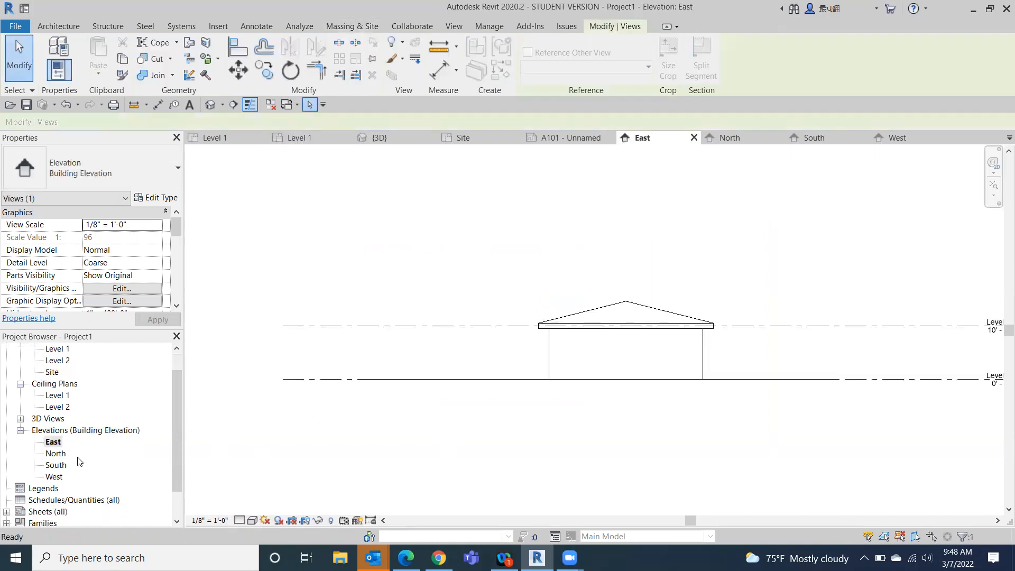
scroll(574, 452, "down", 1)
middle_click_drag(573, 444, 550, 331)
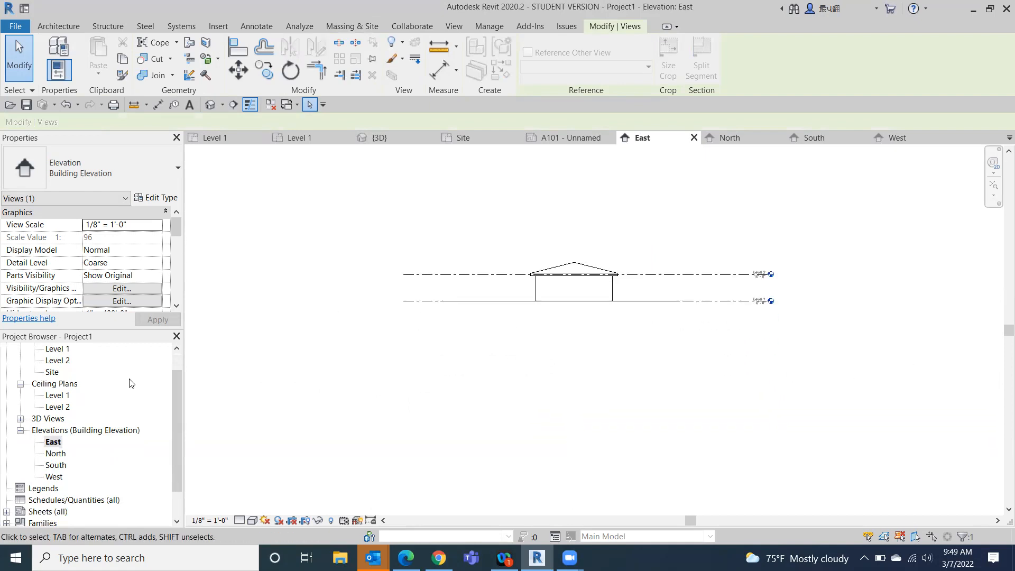
left_click_drag(176, 386, 189, 344)
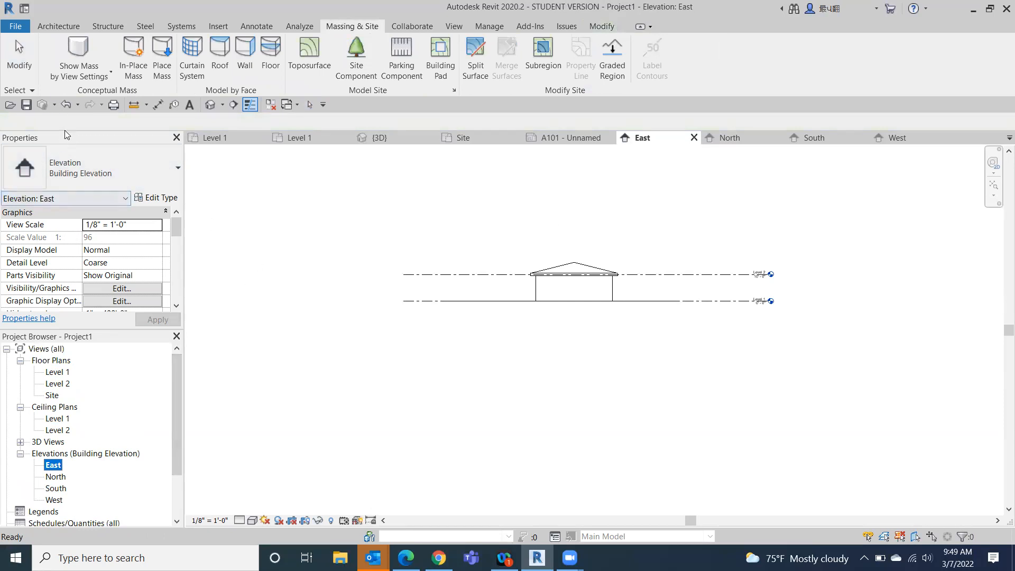
- Move the whole East elevation marker to the northeast of the building on Level 1, and open the East elevation to check it
double_click(56, 371)
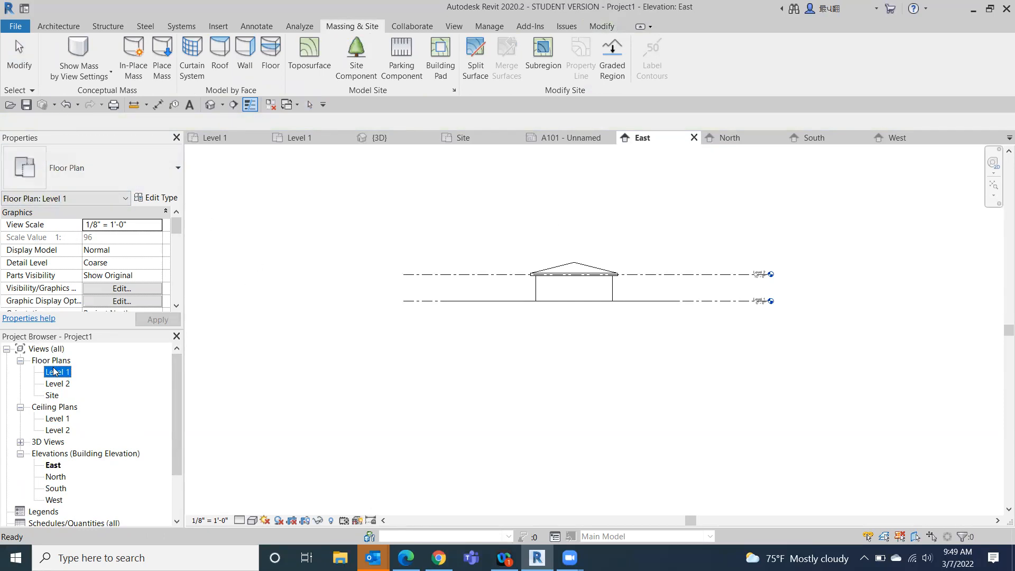
left_click_drag(744, 315, 910, 206)
mouse_move(762, 298)
left_mouse_down()
mouse_move(719, 329)
mouse_move(838, 197)
mouse_move(844, 178)
mouse_move(822, 167)
left_mouse_up()
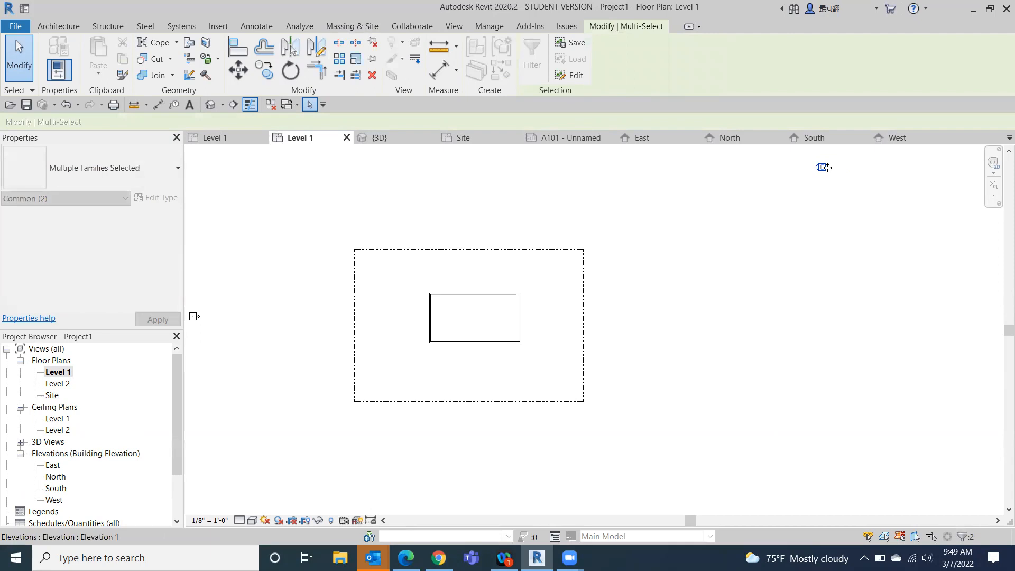
double_click(53, 465)
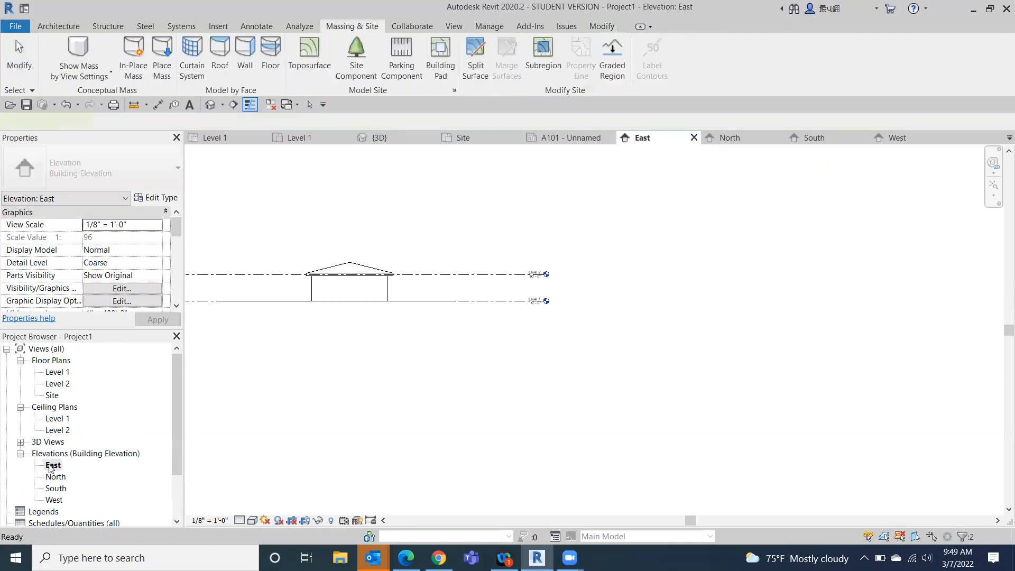
scroll(452, 415, "up", 3)
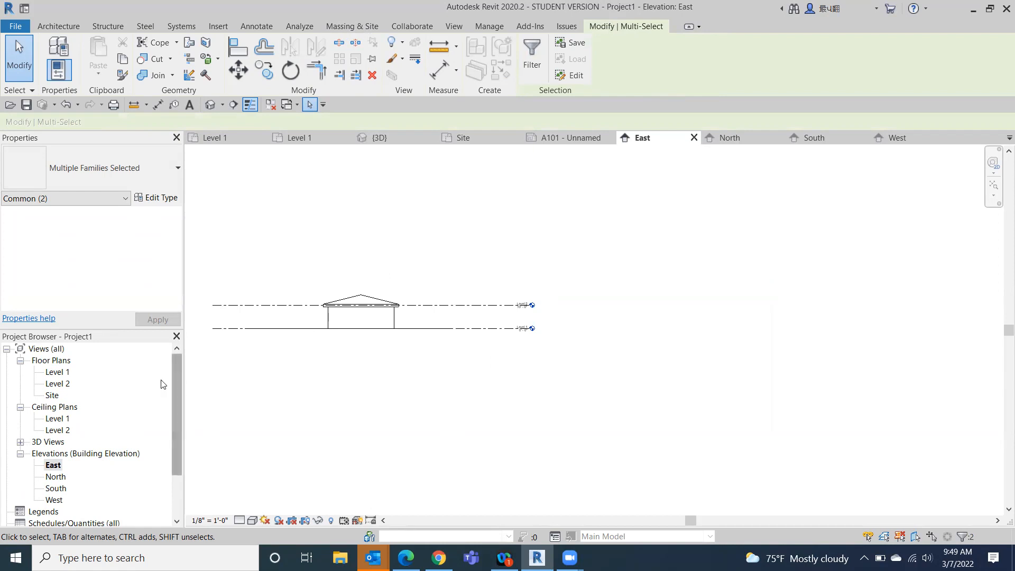
- Return to the Level 1 floor plan, move the East elevation marker back in line with the building's east side, and deselect it
left_click(54, 372)
double_click(55, 373)
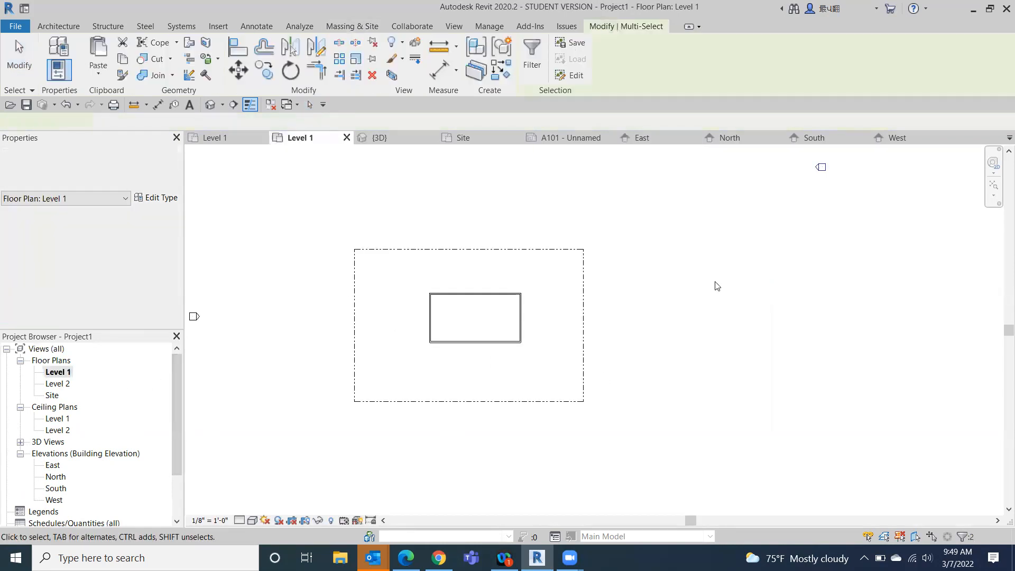
scroll(682, 344, "down", 2)
mouse_move(736, 258)
left_mouse_down()
mouse_move(702, 277)
mouse_move(710, 338)
mouse_move(727, 344)
mouse_move(726, 321)
left_mouse_up()
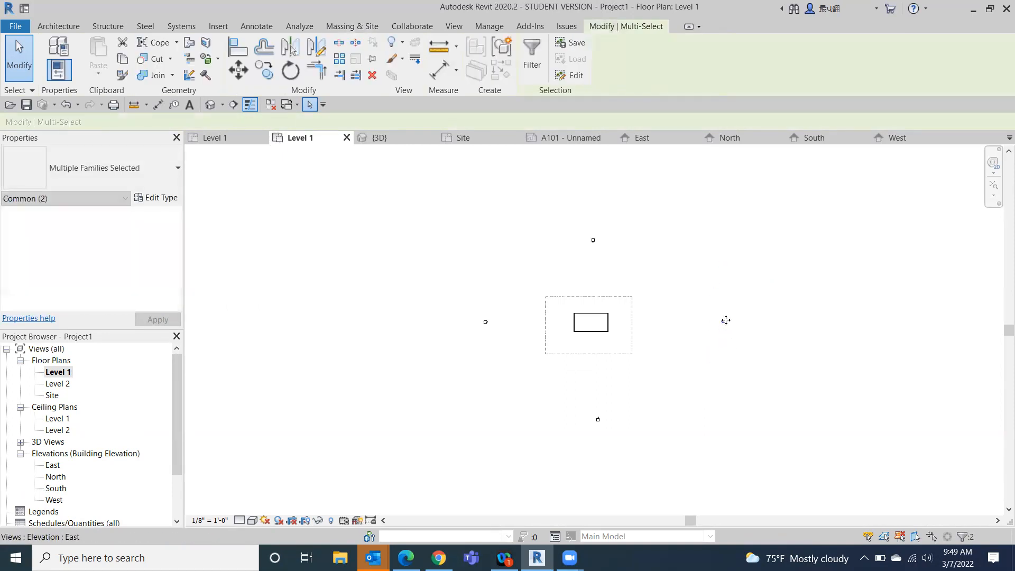
left_click(808, 383)
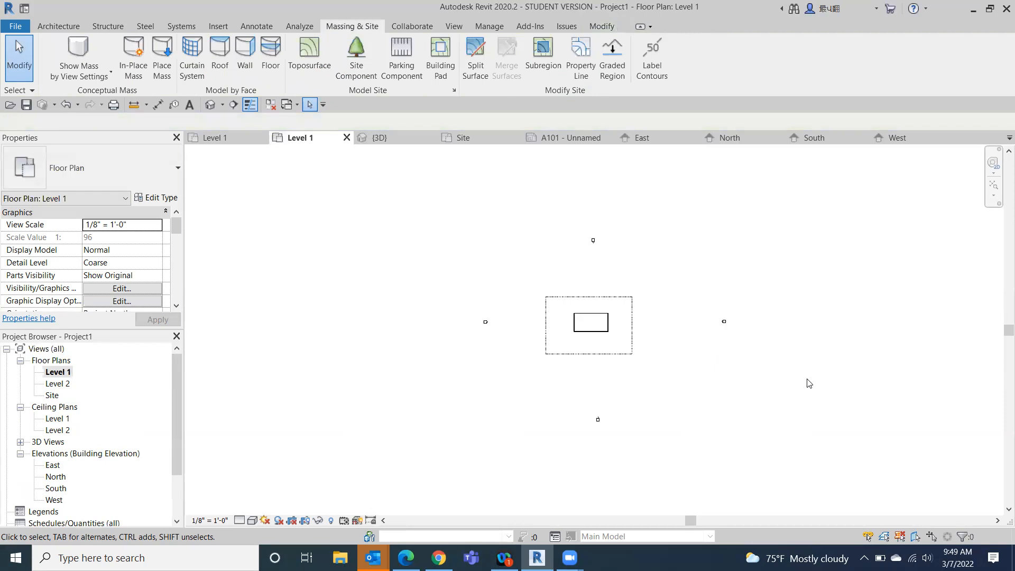